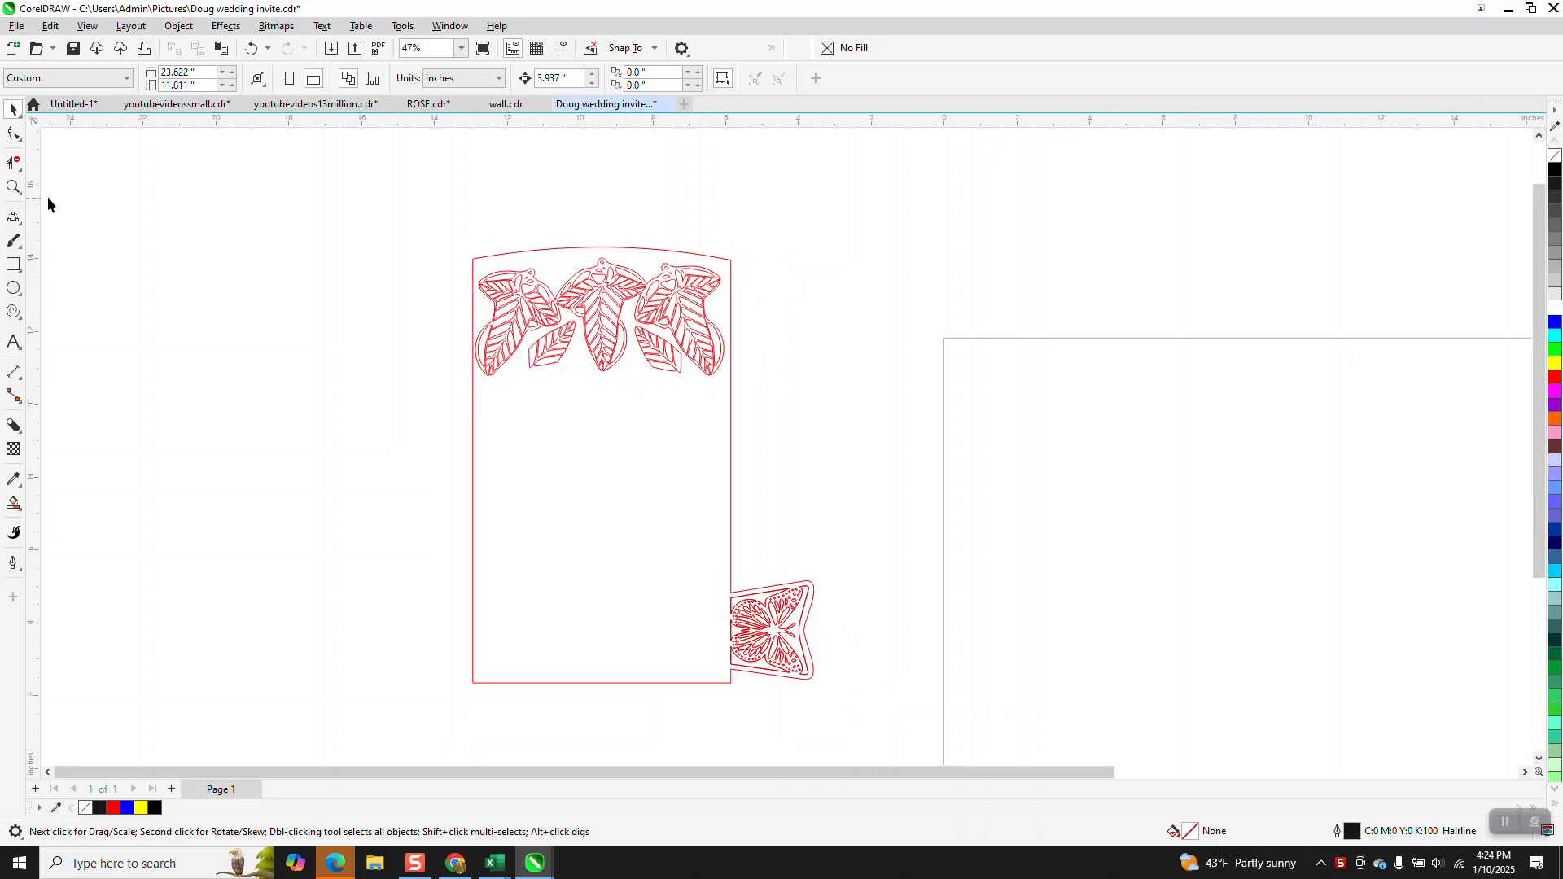
- Draw a horizontal two-point line about 6.94 in long across the leaf design, ending at the card's right edge
{"action": "left_click", "coordinate": [13, 186]}
{"action": "left_click_drag", "start_coordinate": [398, 220], "coordinate": [803, 413]}
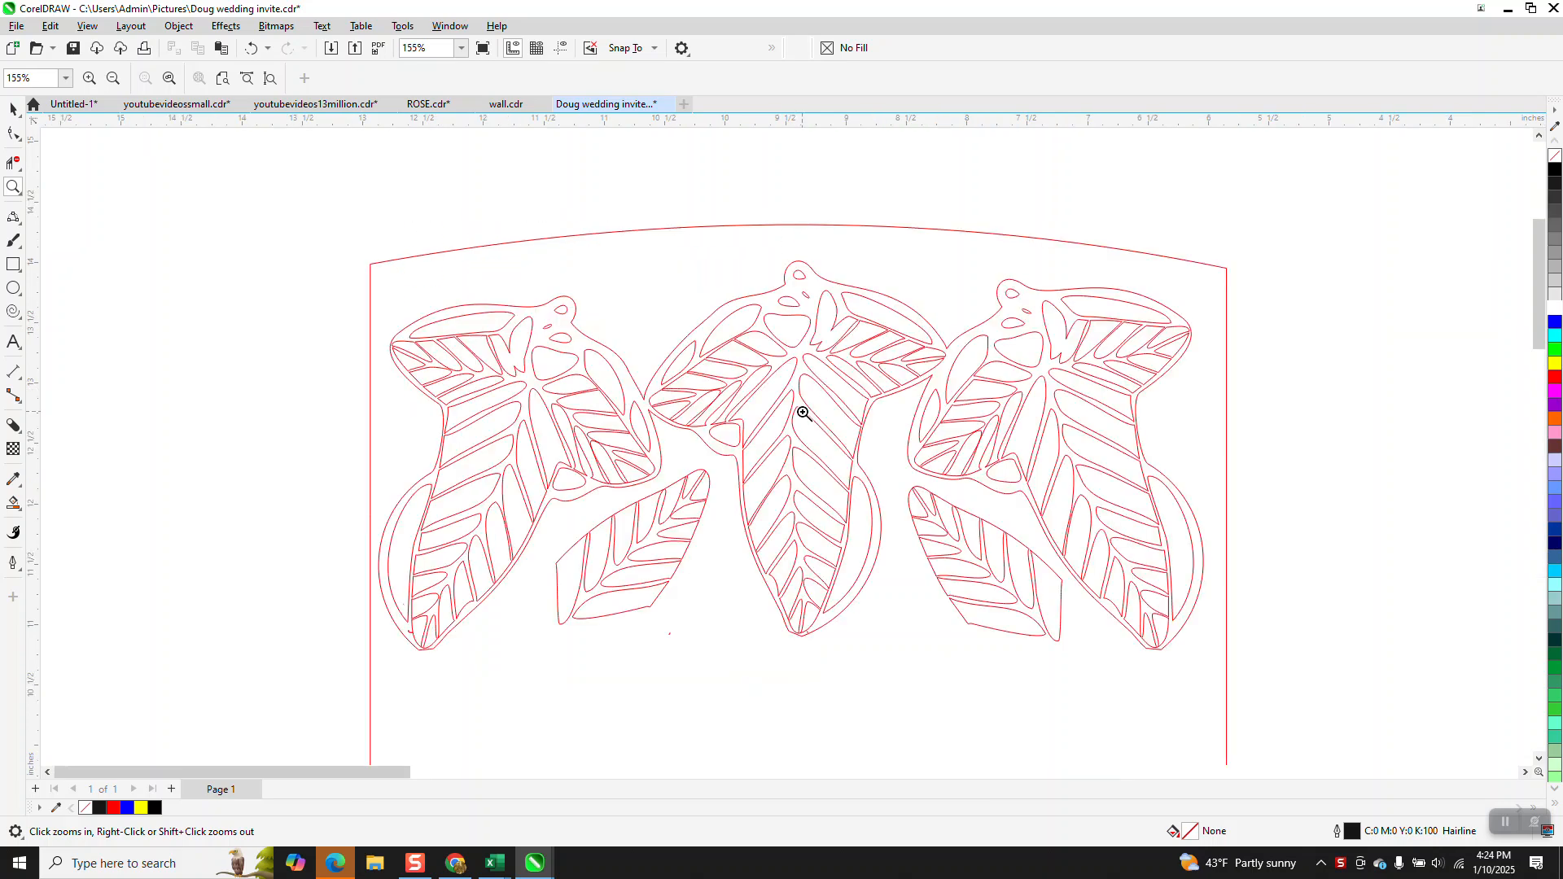
{"action": "scroll", "coordinate": [87, 192], "scroll_direction": "down", "scroll_amount": 2}
{"action": "key", "text": "space"}
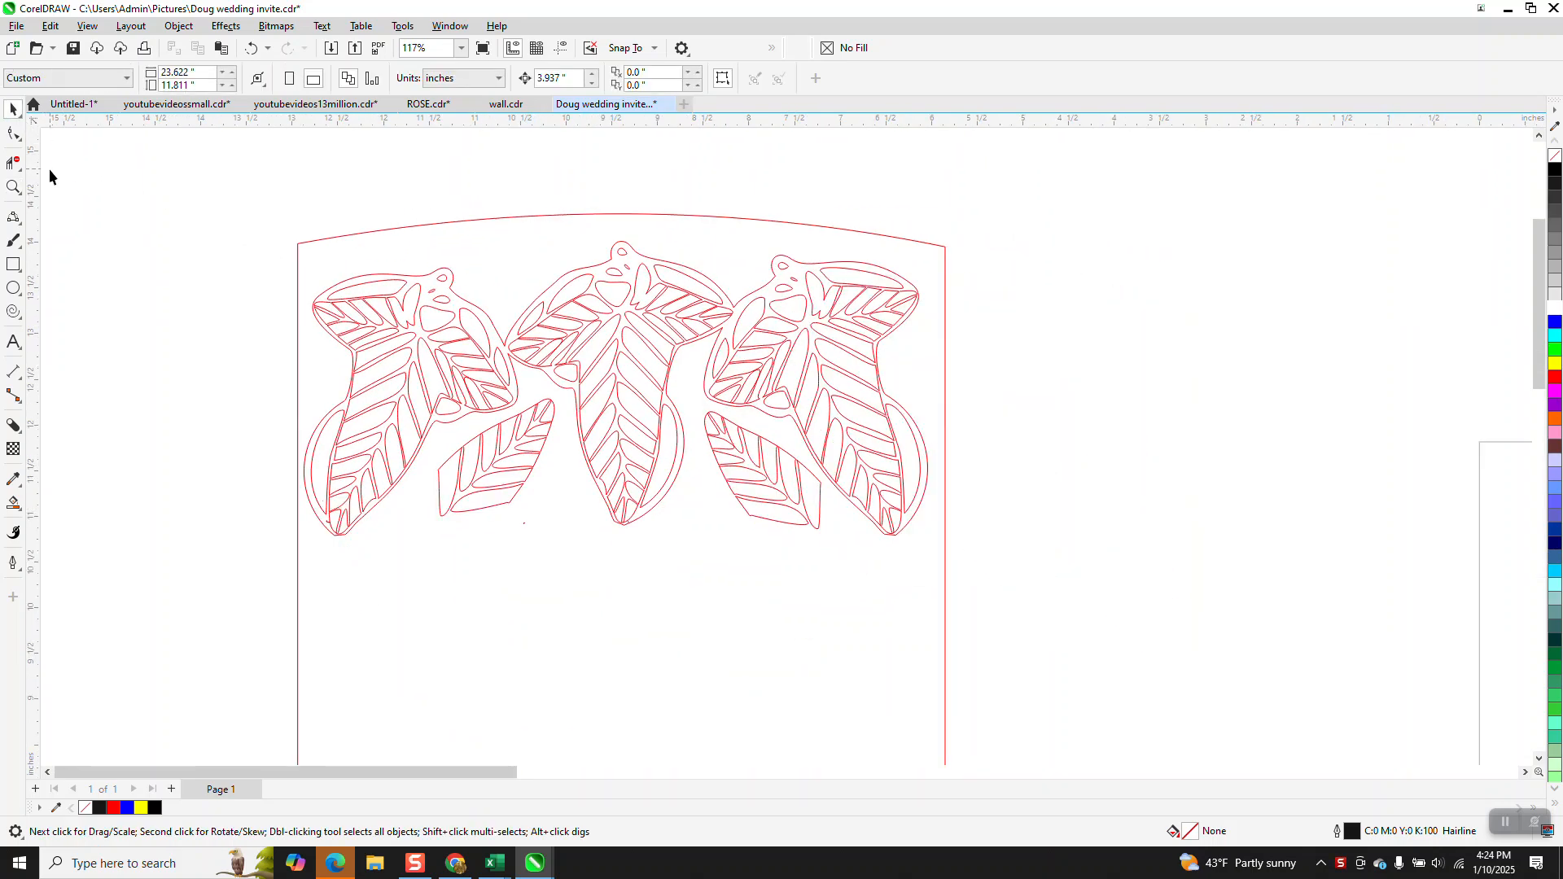
{"action": "left_click", "coordinate": [13, 216]}
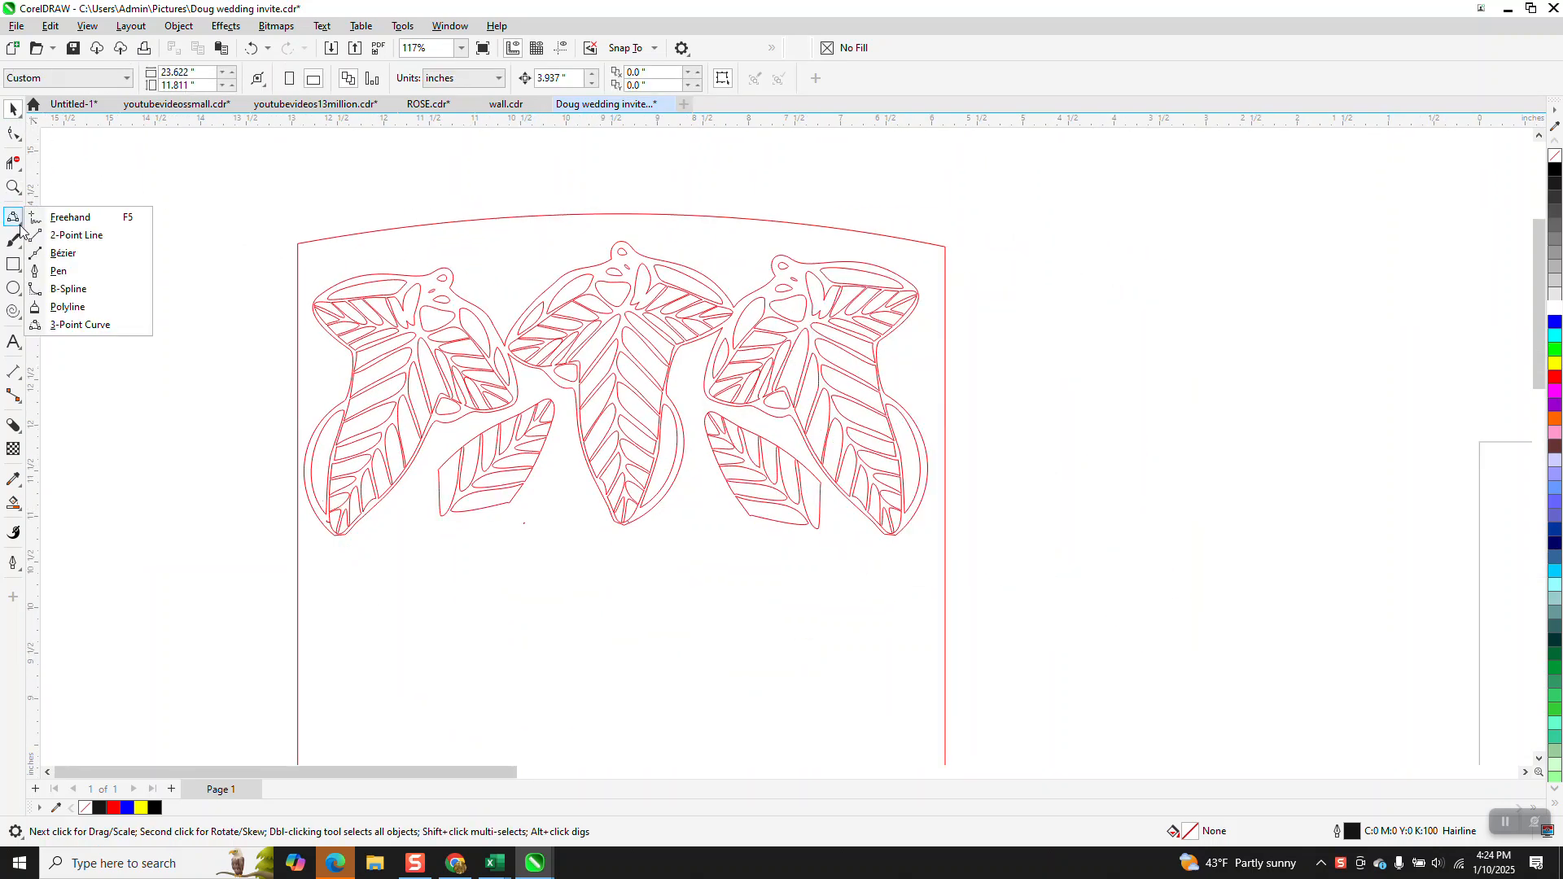
{"action": "left_click", "coordinate": [59, 238]}
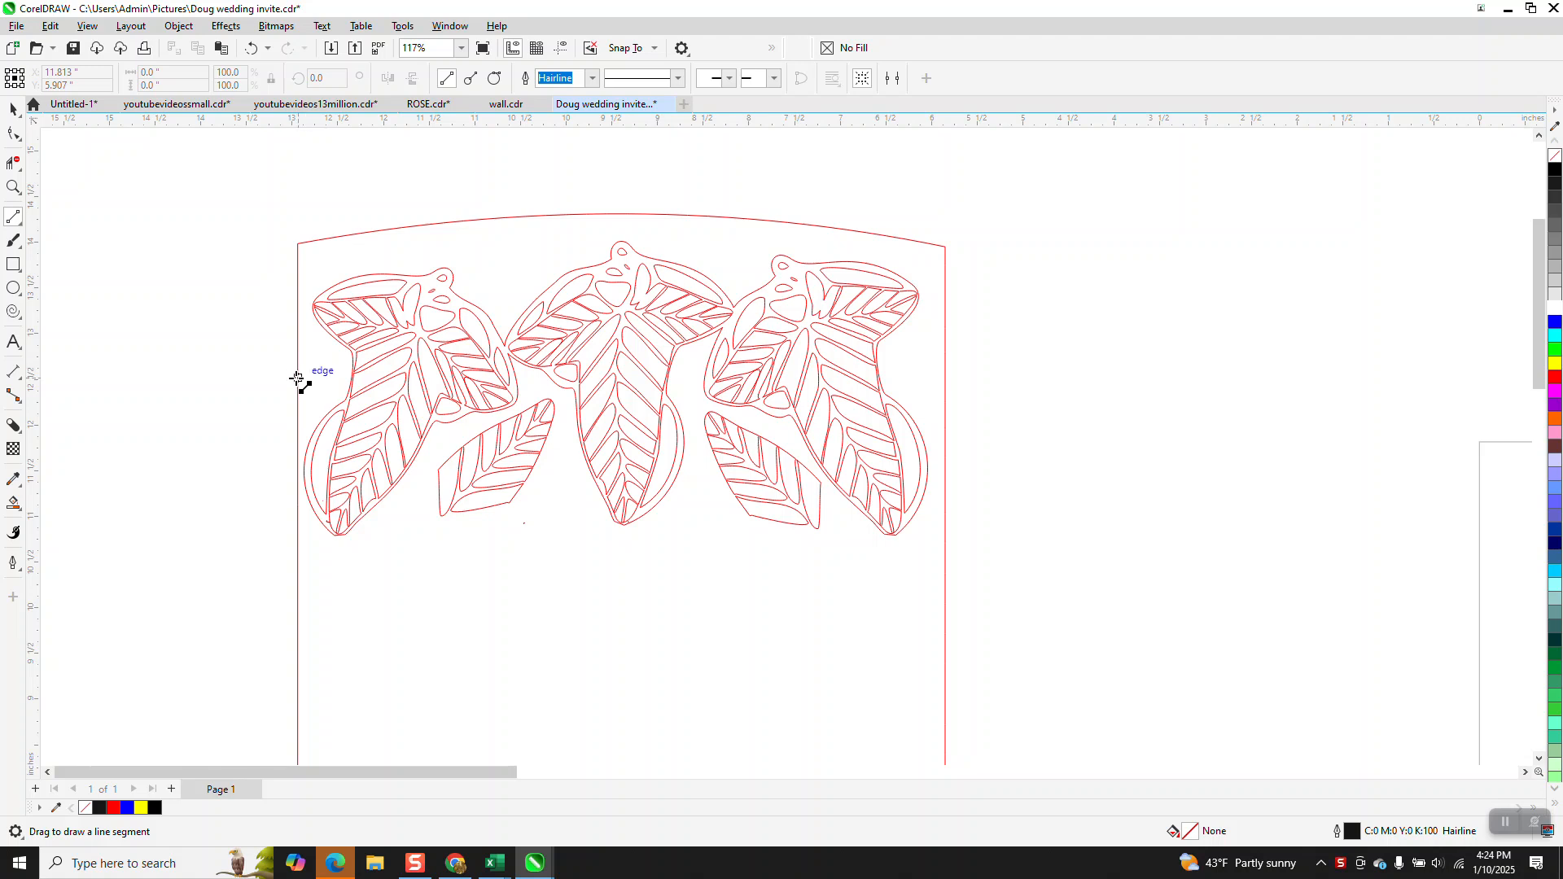
{"action": "mouse_move", "coordinate": [310, 379]}
{"action": "left_mouse_down"}
{"action": "mouse_move", "coordinate": [300, 430]}
{"action": "mouse_move", "coordinate": [778, 432]}
{"action": "mouse_move", "coordinate": [944, 411]}
{"action": "left_mouse_up"}
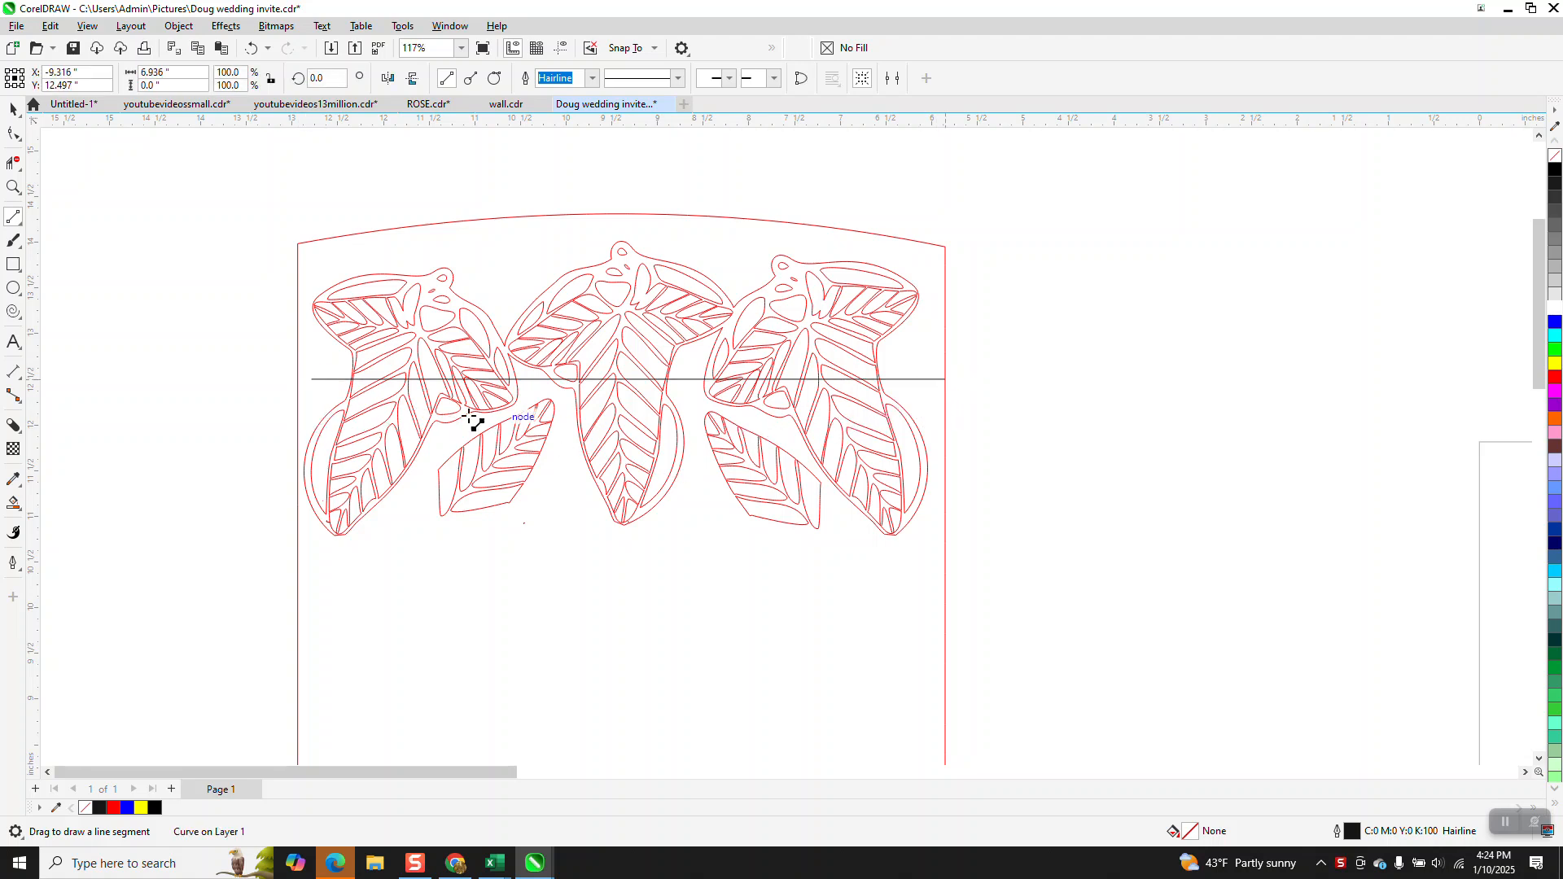
- Extend both ends of the horizontal line past the card's side edges, making it about 7.74 in long
{"action": "left_click", "coordinate": [13, 132]}
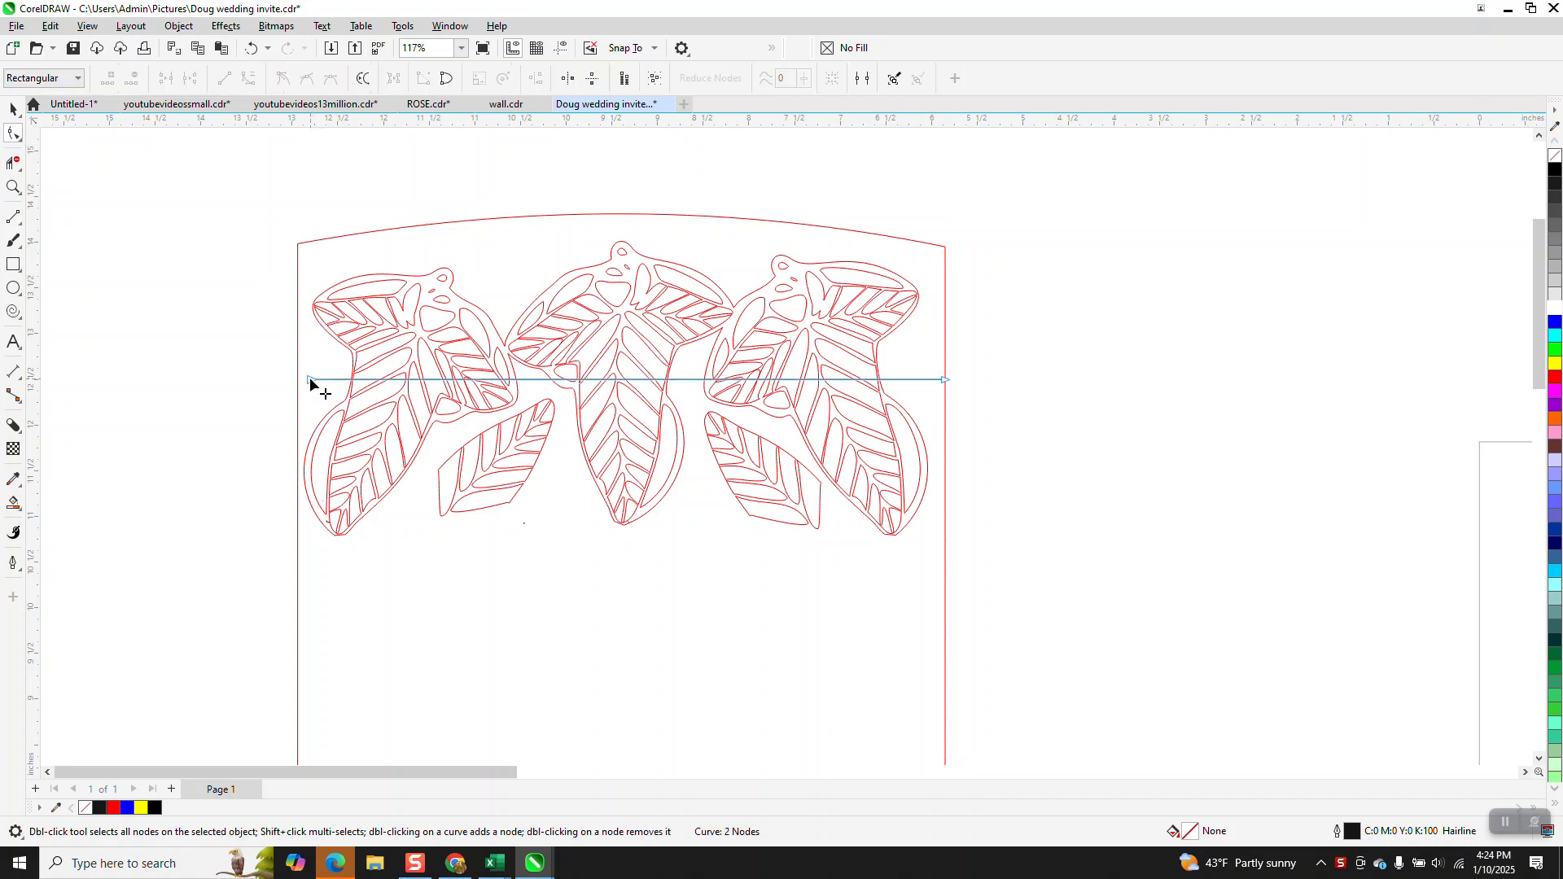
{"action": "left_click_drag", "start_coordinate": [309, 380], "coordinate": [272, 384]}
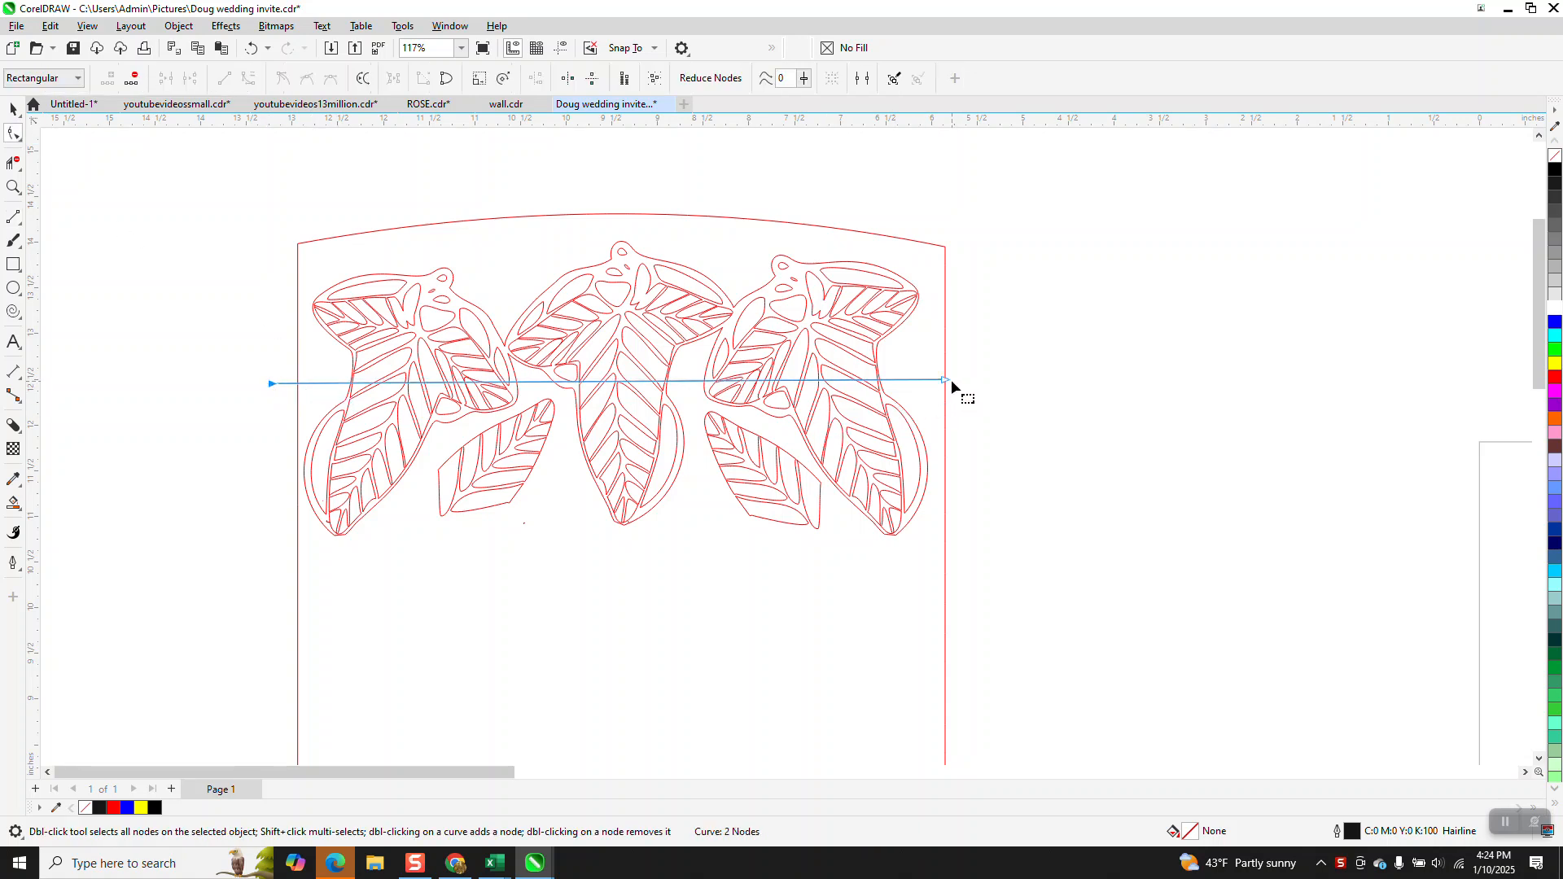
{"action": "left_click", "coordinate": [251, 48]}
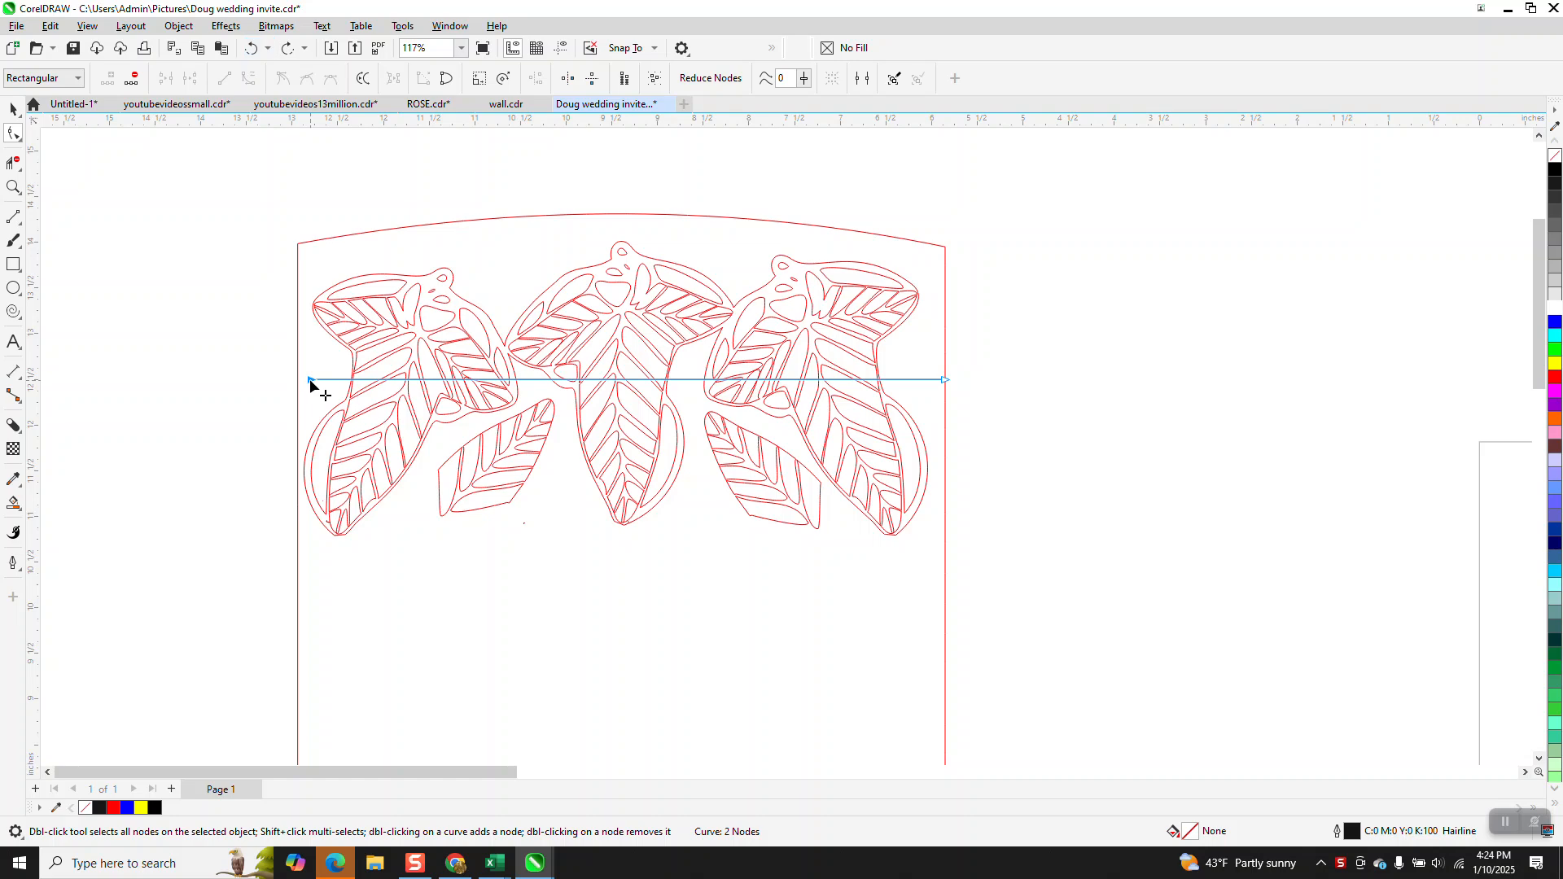
{"action": "left_click_drag", "start_coordinate": [309, 380], "coordinate": [260, 379]}
{"action": "left_click_drag", "start_coordinate": [944, 380], "coordinate": [967, 379]}
- Smart Fill the area between the card's arched top edge, the leaves and the horizontal line with blue
{"action": "scroll", "coordinate": [456, 400], "scroll_direction": "down", "scroll_amount": 2}
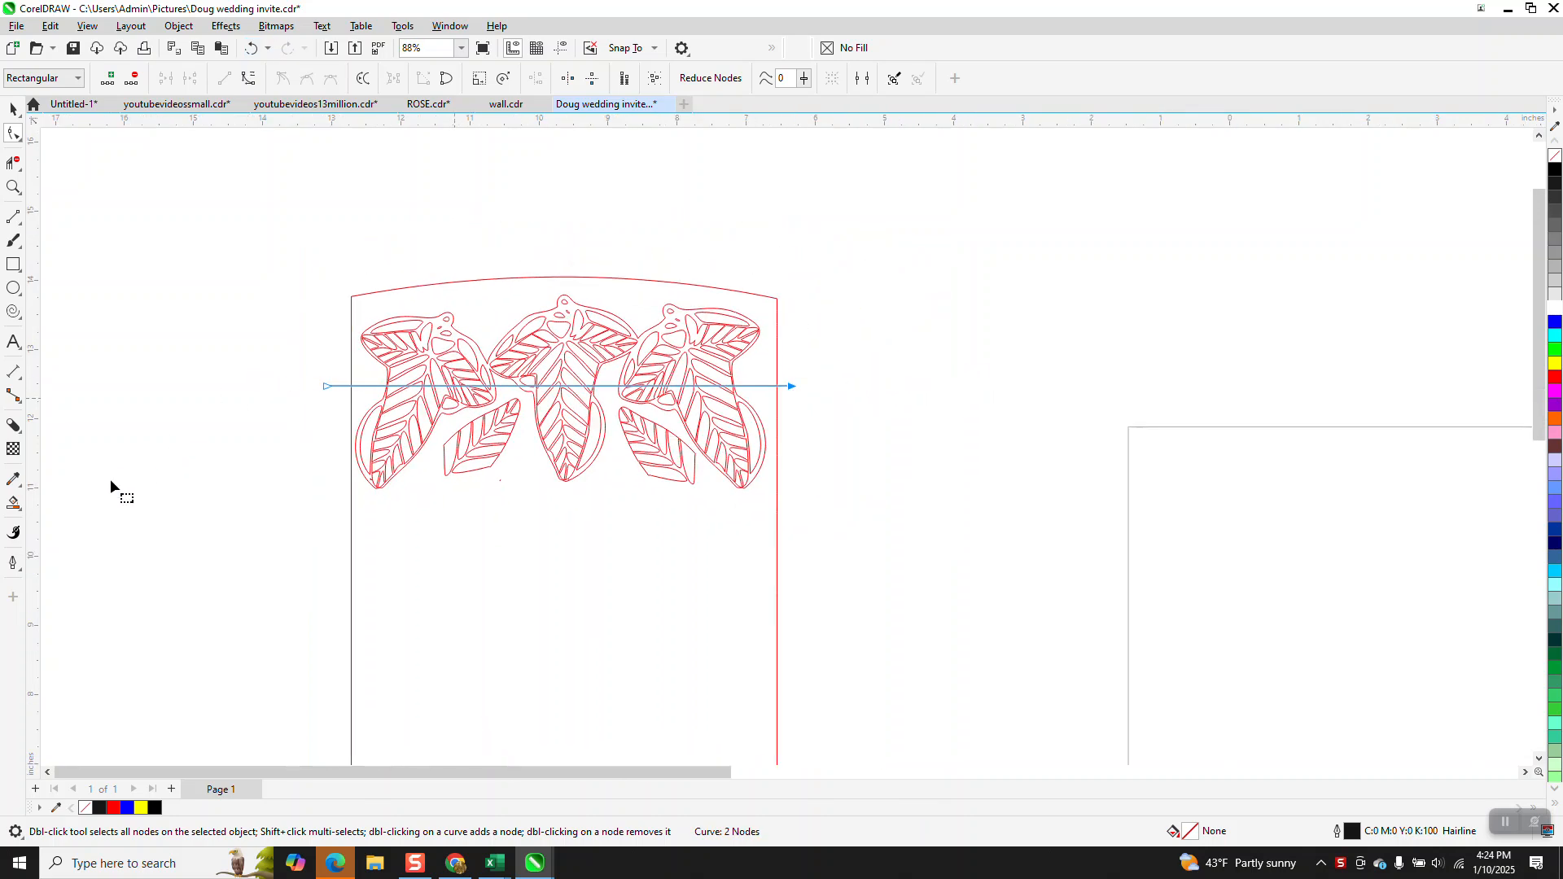
{"action": "left_click", "coordinate": [14, 503]}
{"action": "left_click", "coordinate": [505, 304]}
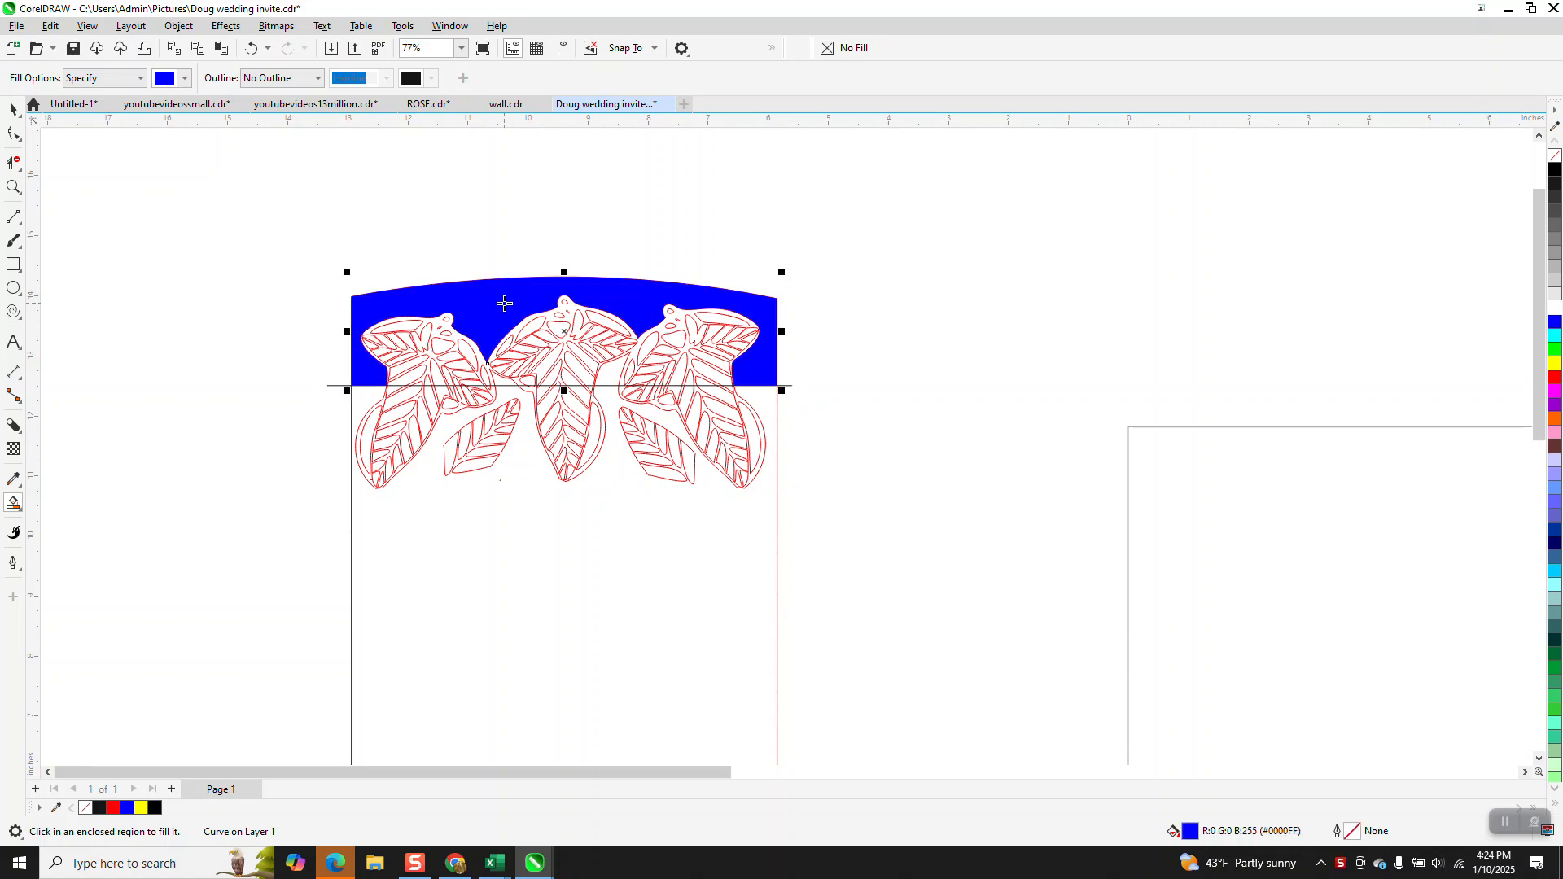
- Move the blue shape right, clear of the card, and replace its fill with a black outline only
{"action": "key", "text": "Right"}
{"action": "key", "text": "Right"}
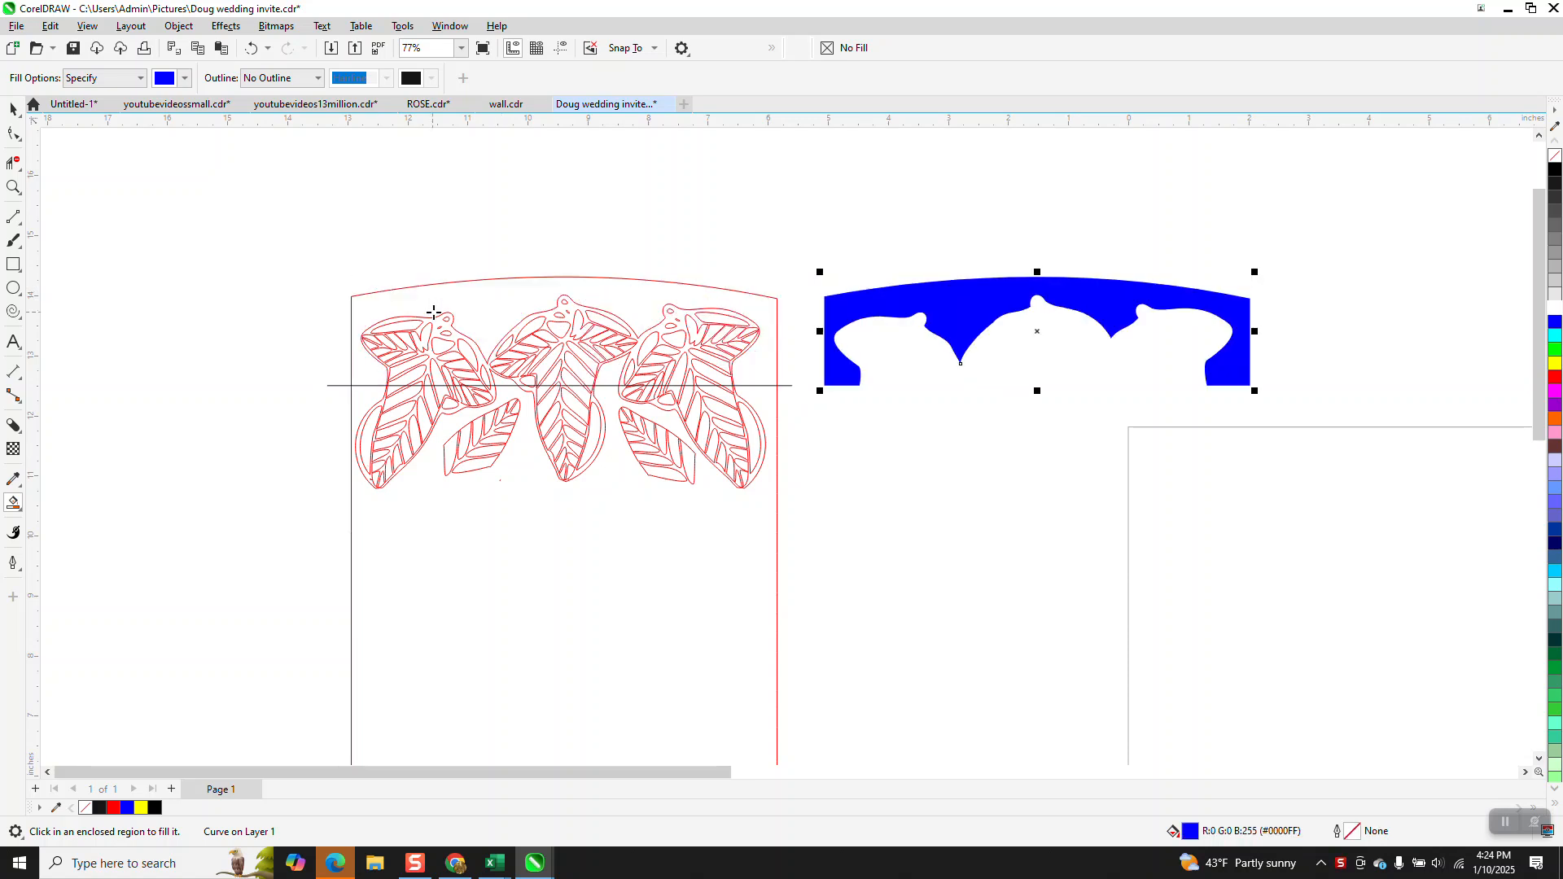
{"action": "left_click", "coordinate": [1555, 157]}
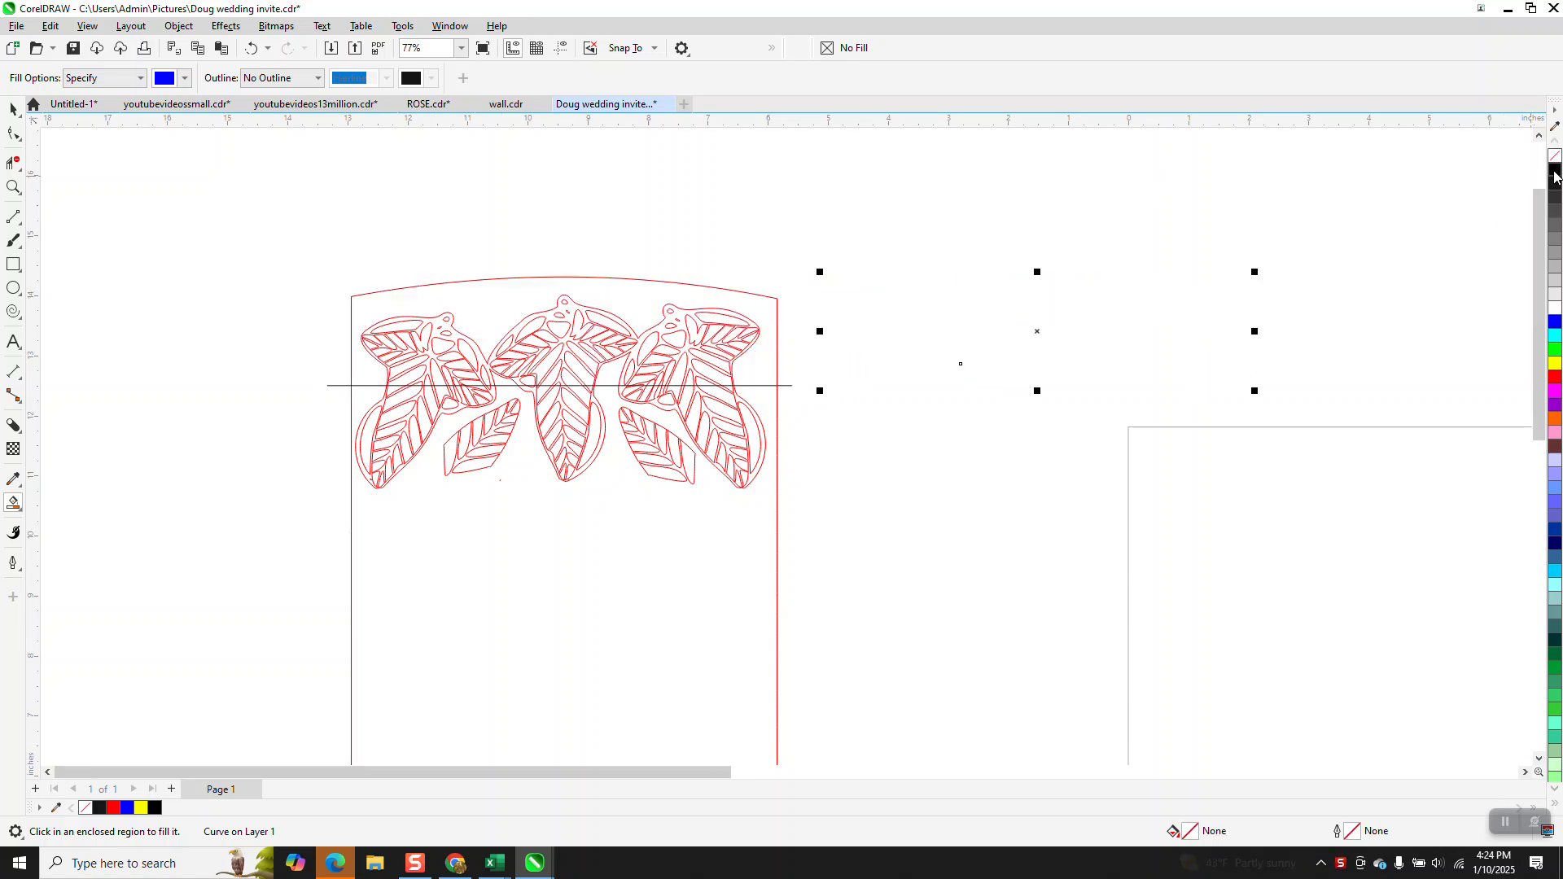
{"action": "right_click", "coordinate": [1555, 172]}
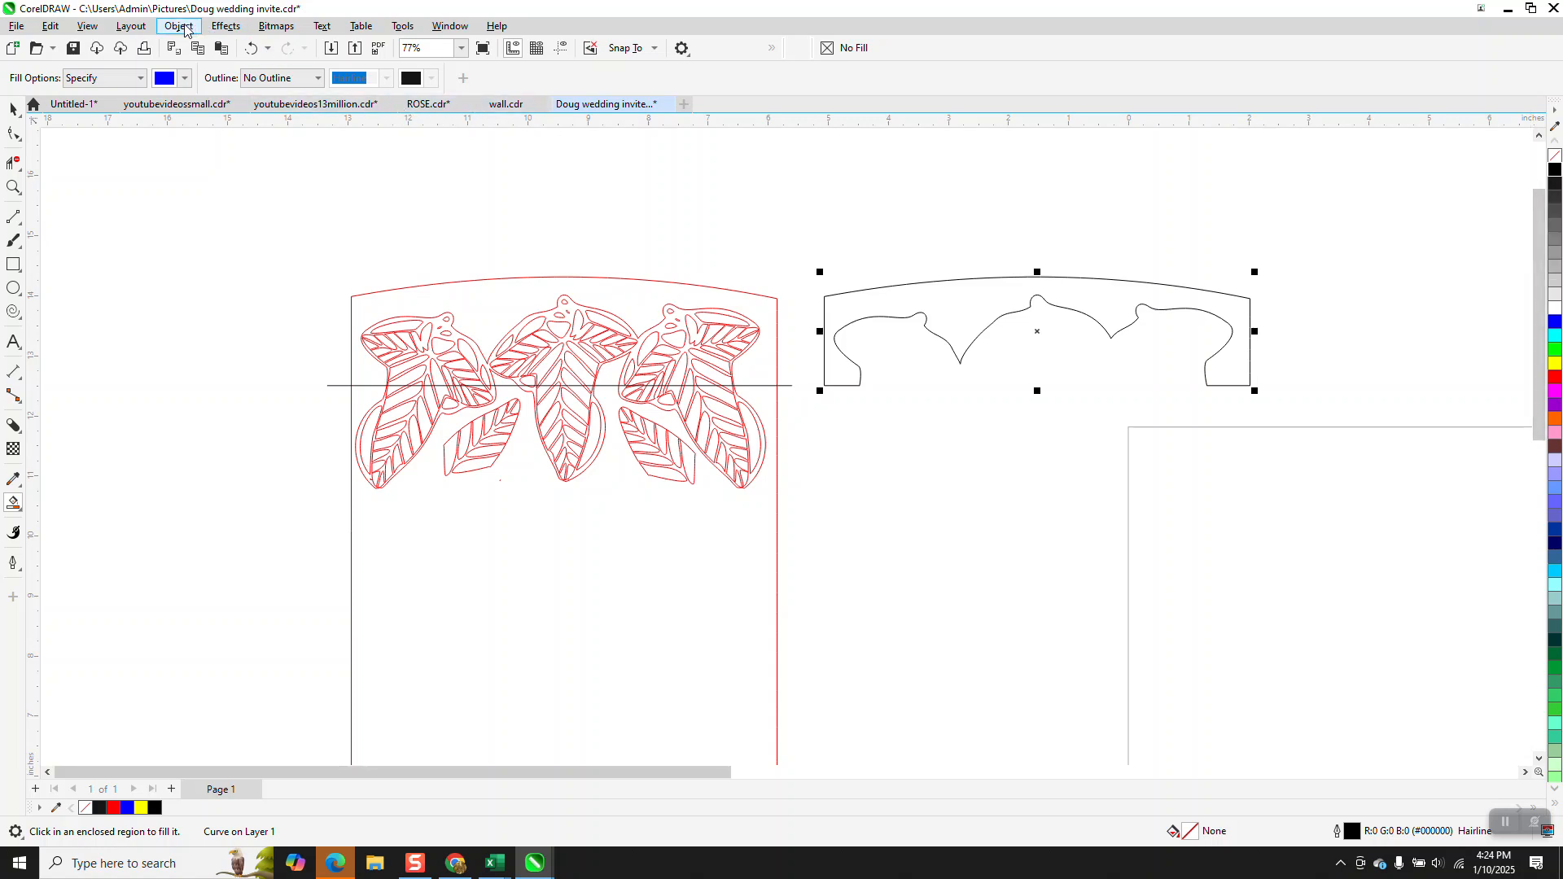
- Try a one-step inside contour with a 0.14 in offset on the separated arched shape
{"action": "left_click", "coordinate": [226, 26]}
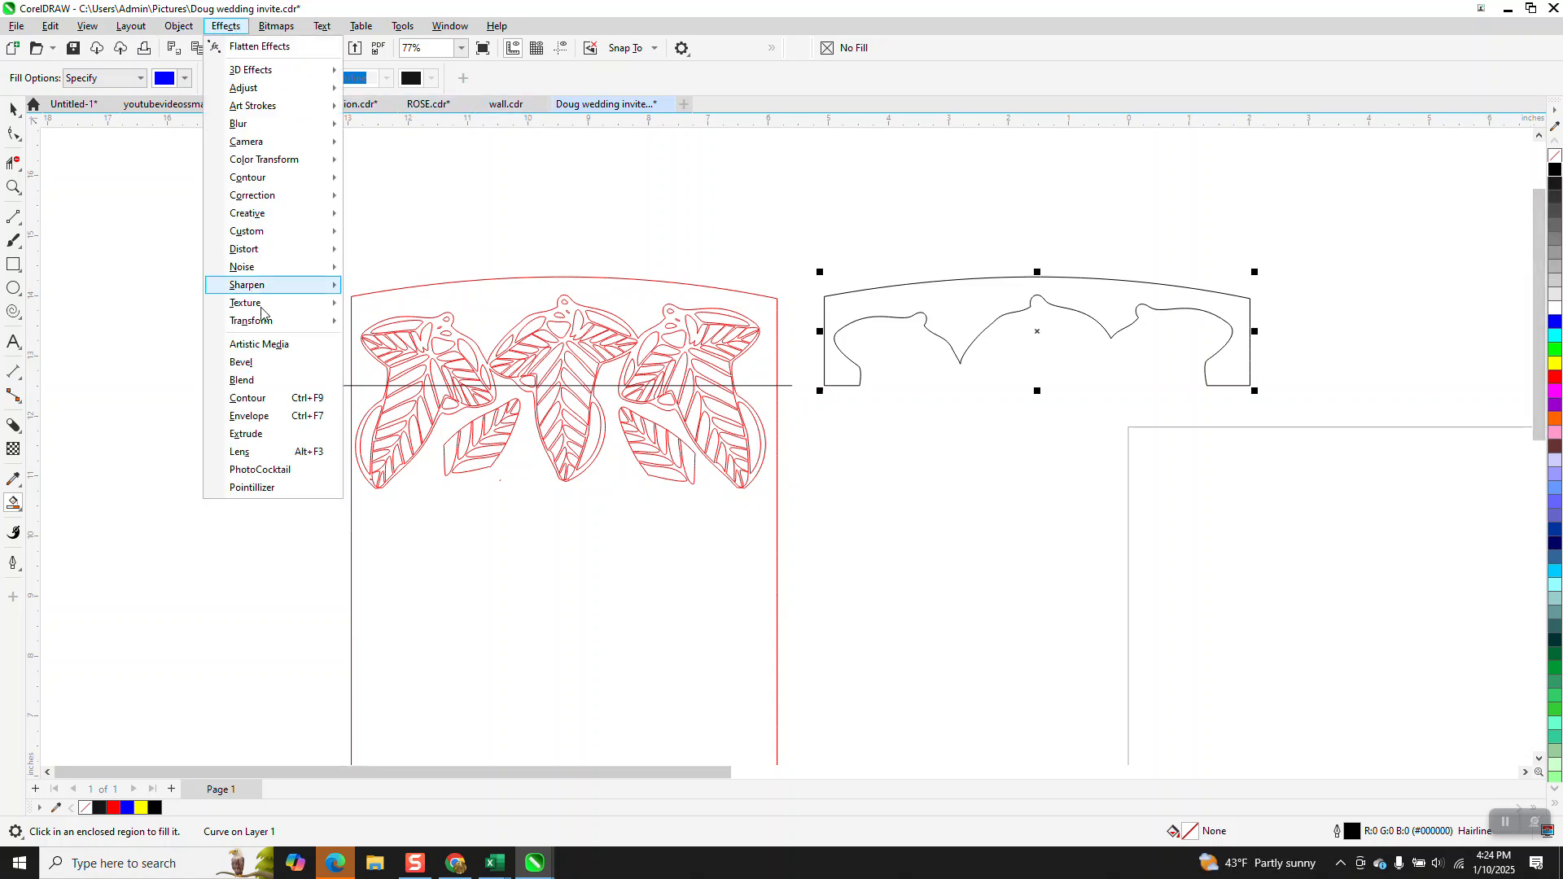
{"action": "left_click", "coordinate": [262, 398]}
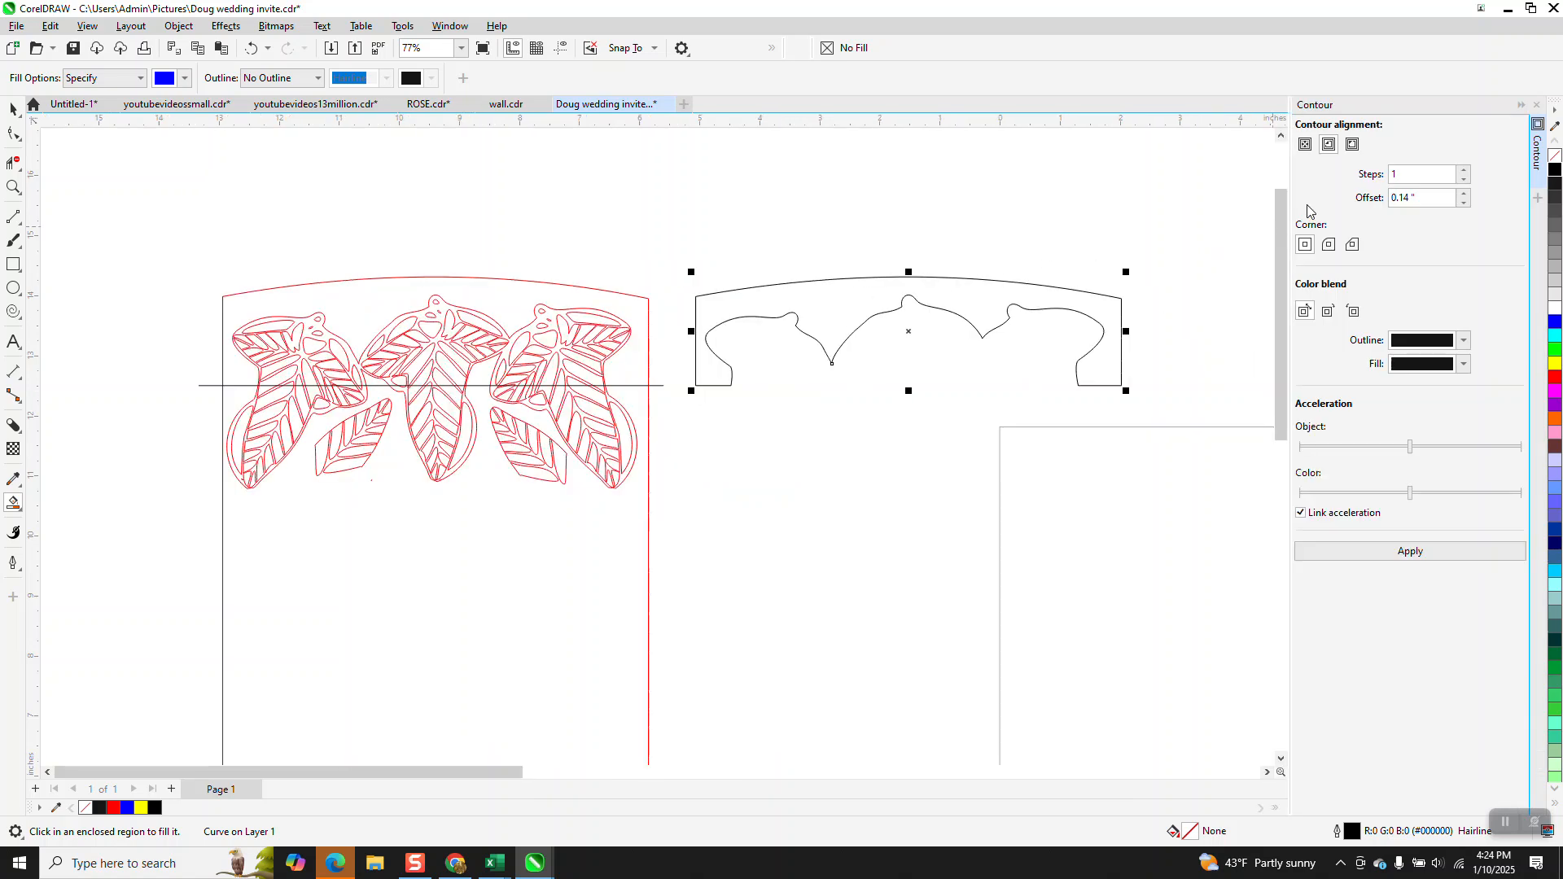
{"action": "left_click", "coordinate": [1330, 145]}
{"action": "left_click", "coordinate": [1415, 553]}
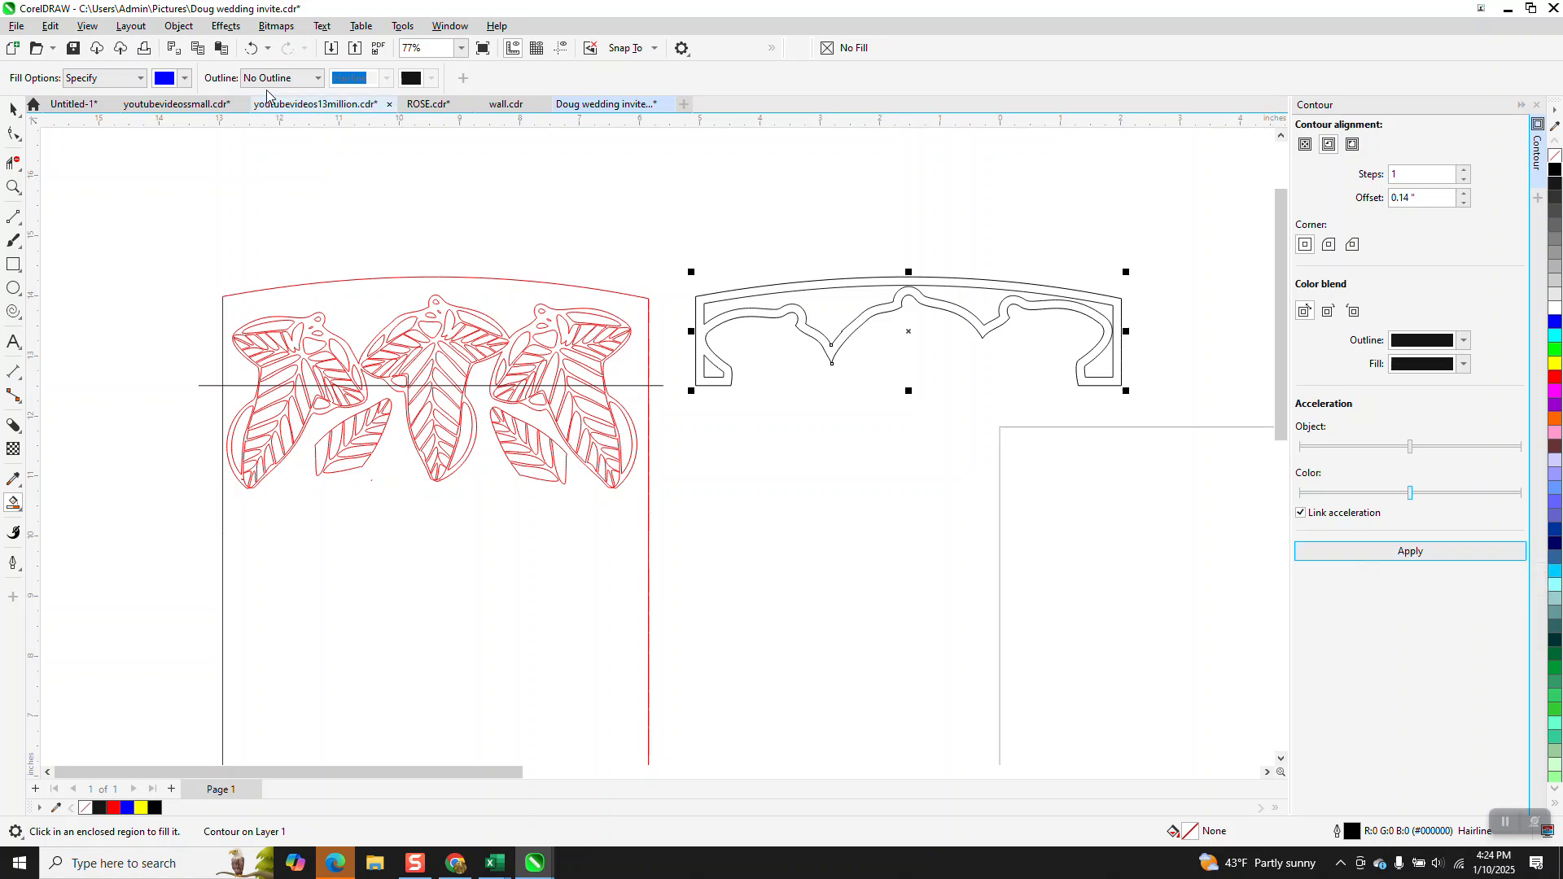
- Undo the contour and apply a one-step inside contour with a 0.1 in offset to the arched shape
{"action": "left_click", "coordinate": [251, 48]}
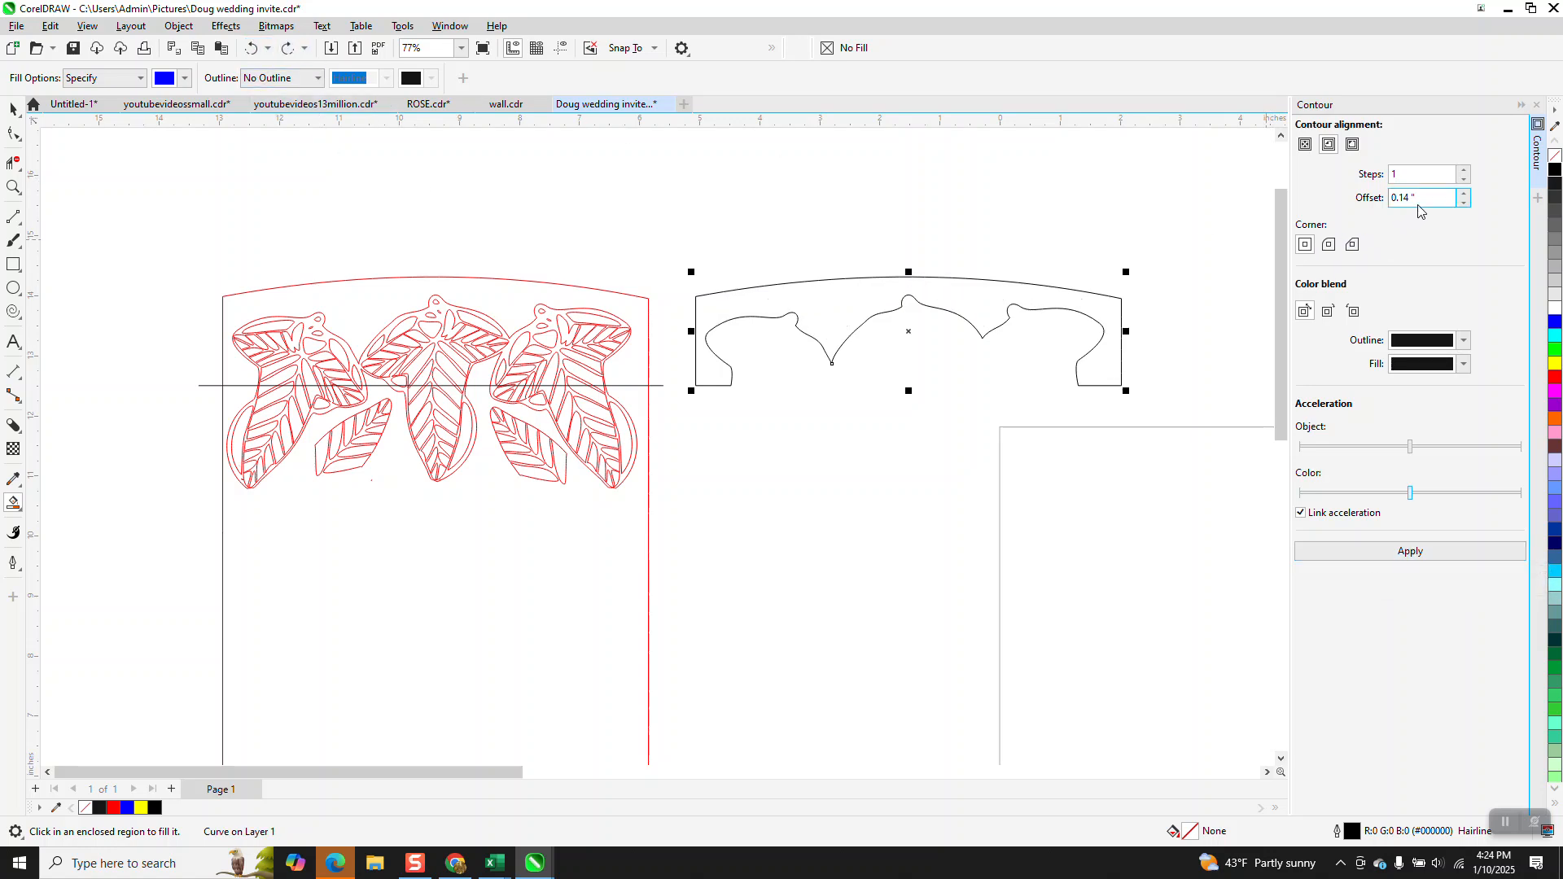
{"action": "left_click_drag", "start_coordinate": [1415, 203], "coordinate": [1167, 259]}
{"action": "type", "text": ".1"}
{"action": "left_click", "coordinate": [1392, 553]}
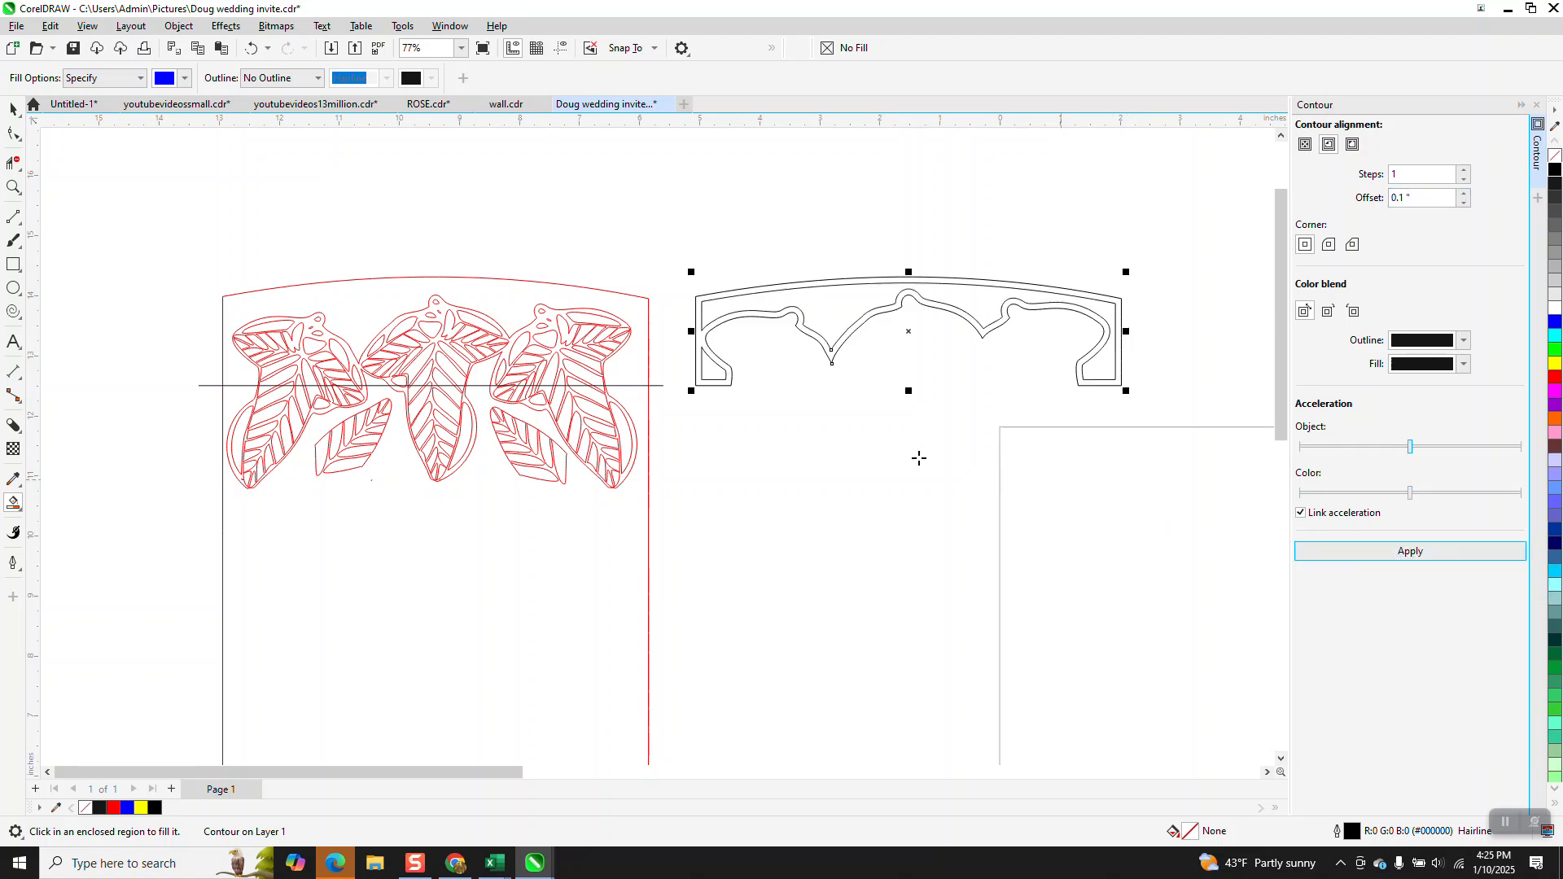
- Delete the horizontal line crossing the leaf design
{"action": "left_click", "coordinate": [13, 108]}
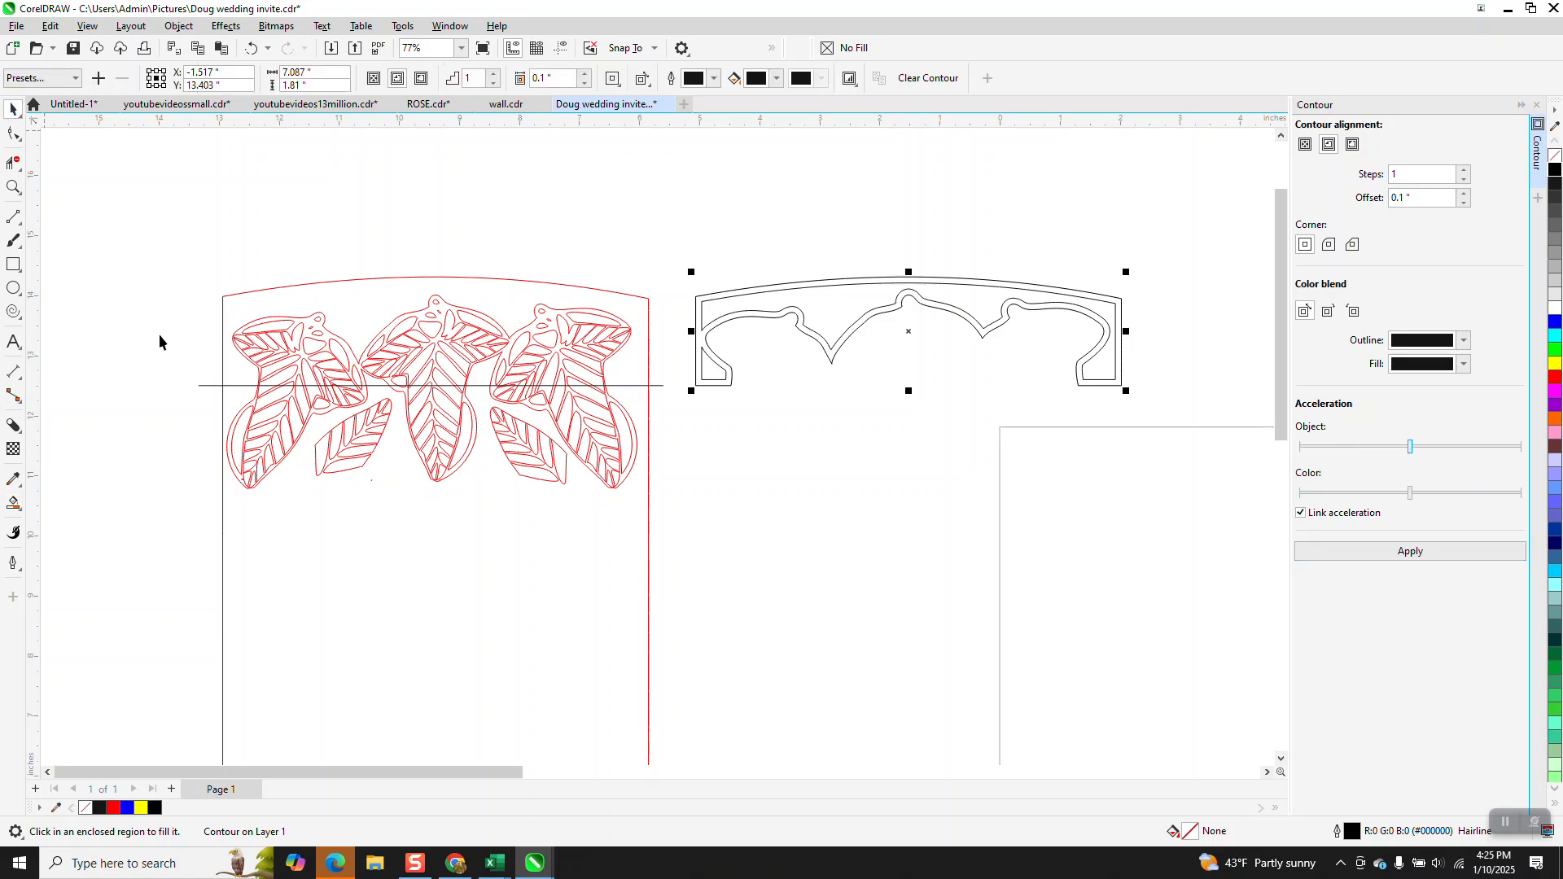
{"action": "left_click", "coordinate": [214, 392]}
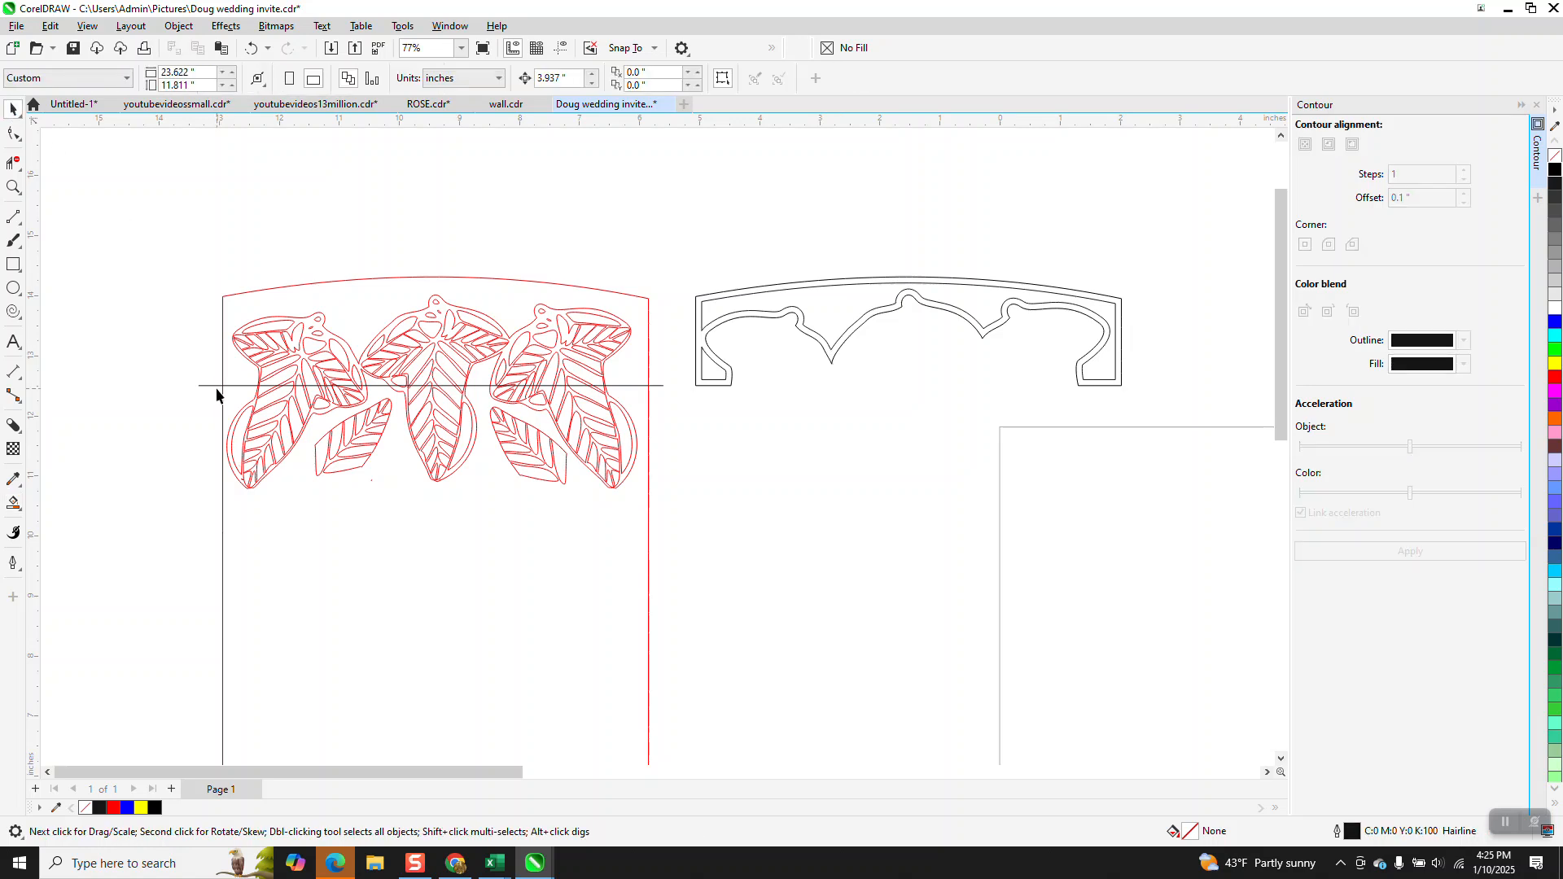
{"action": "left_click", "coordinate": [214, 388]}
{"action": "key", "text": "Delete"}
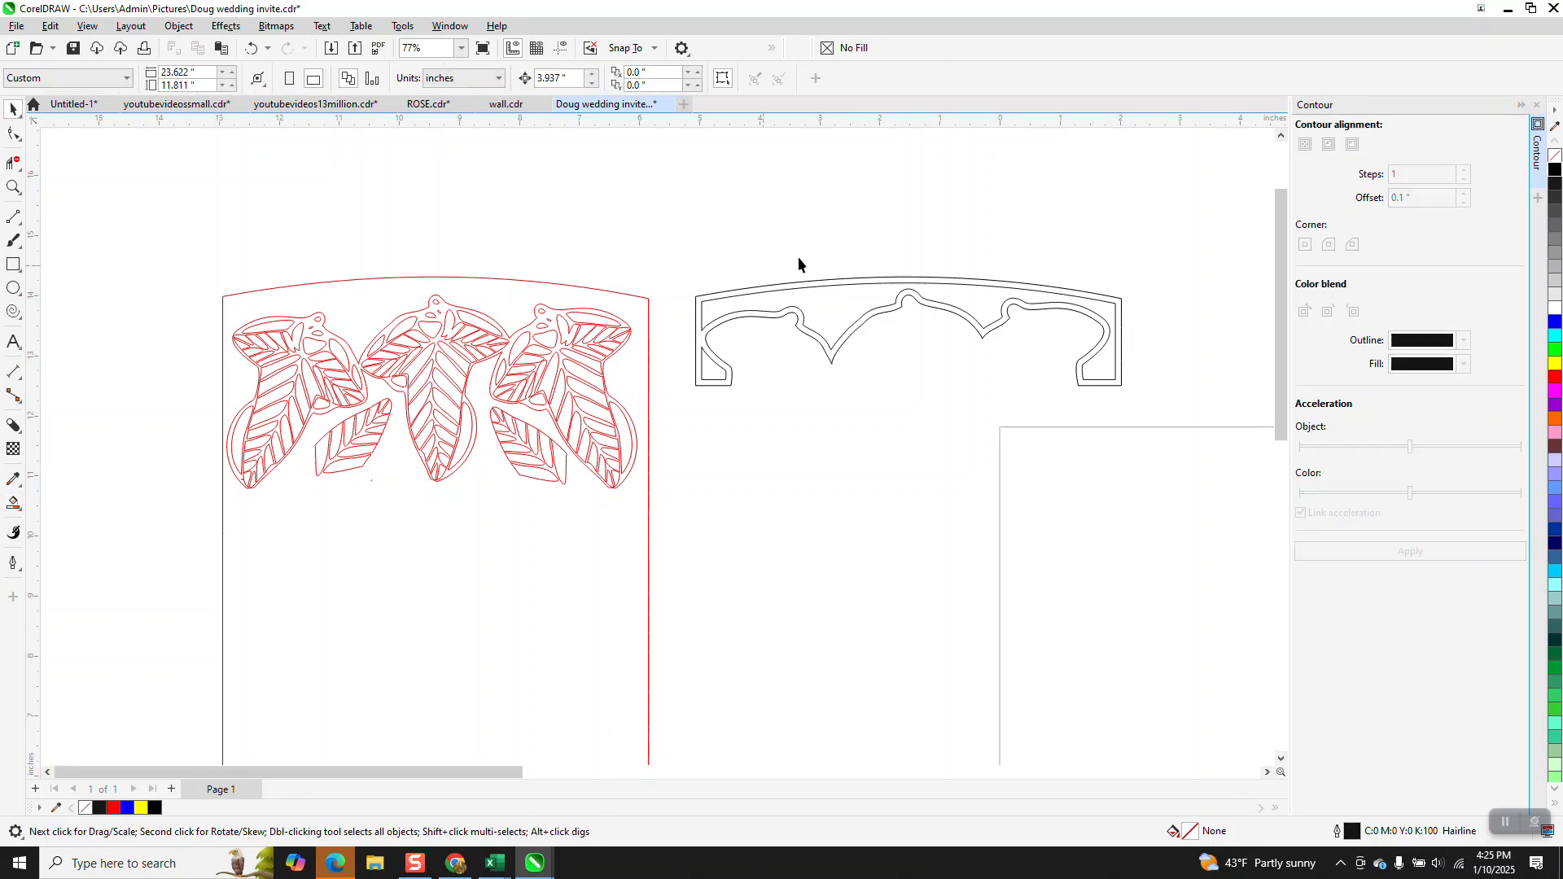
- Break the contour apart from the arched shape and give both curves a red outline
{"action": "left_click", "coordinate": [812, 286]}
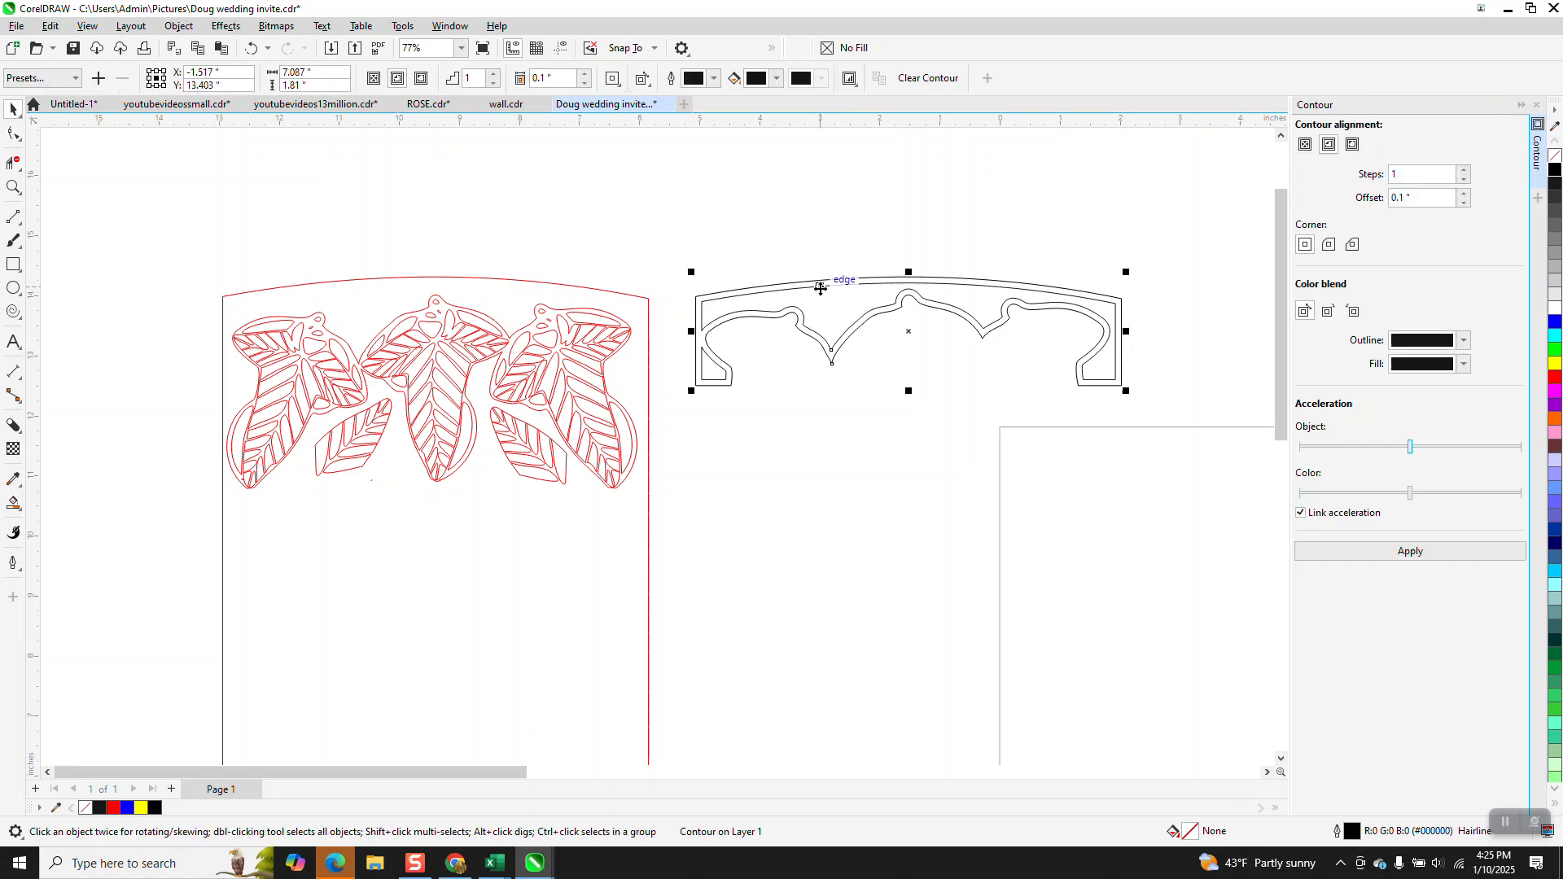
{"action": "left_click", "coordinate": [178, 25]}
{"action": "left_click", "coordinate": [228, 404]}
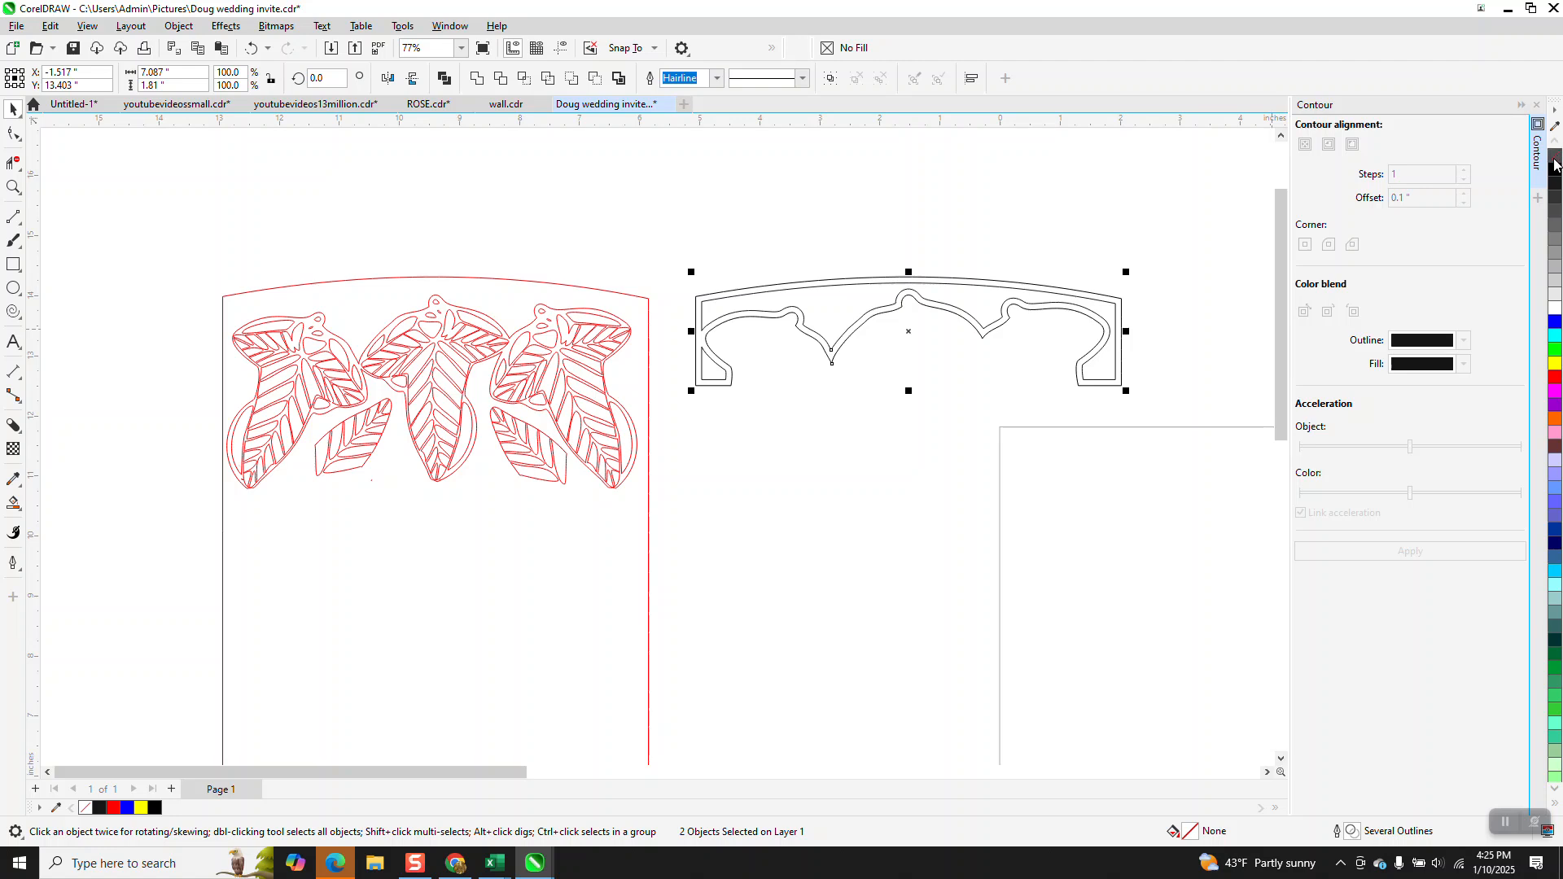
{"action": "right_click", "coordinate": [1556, 378]}
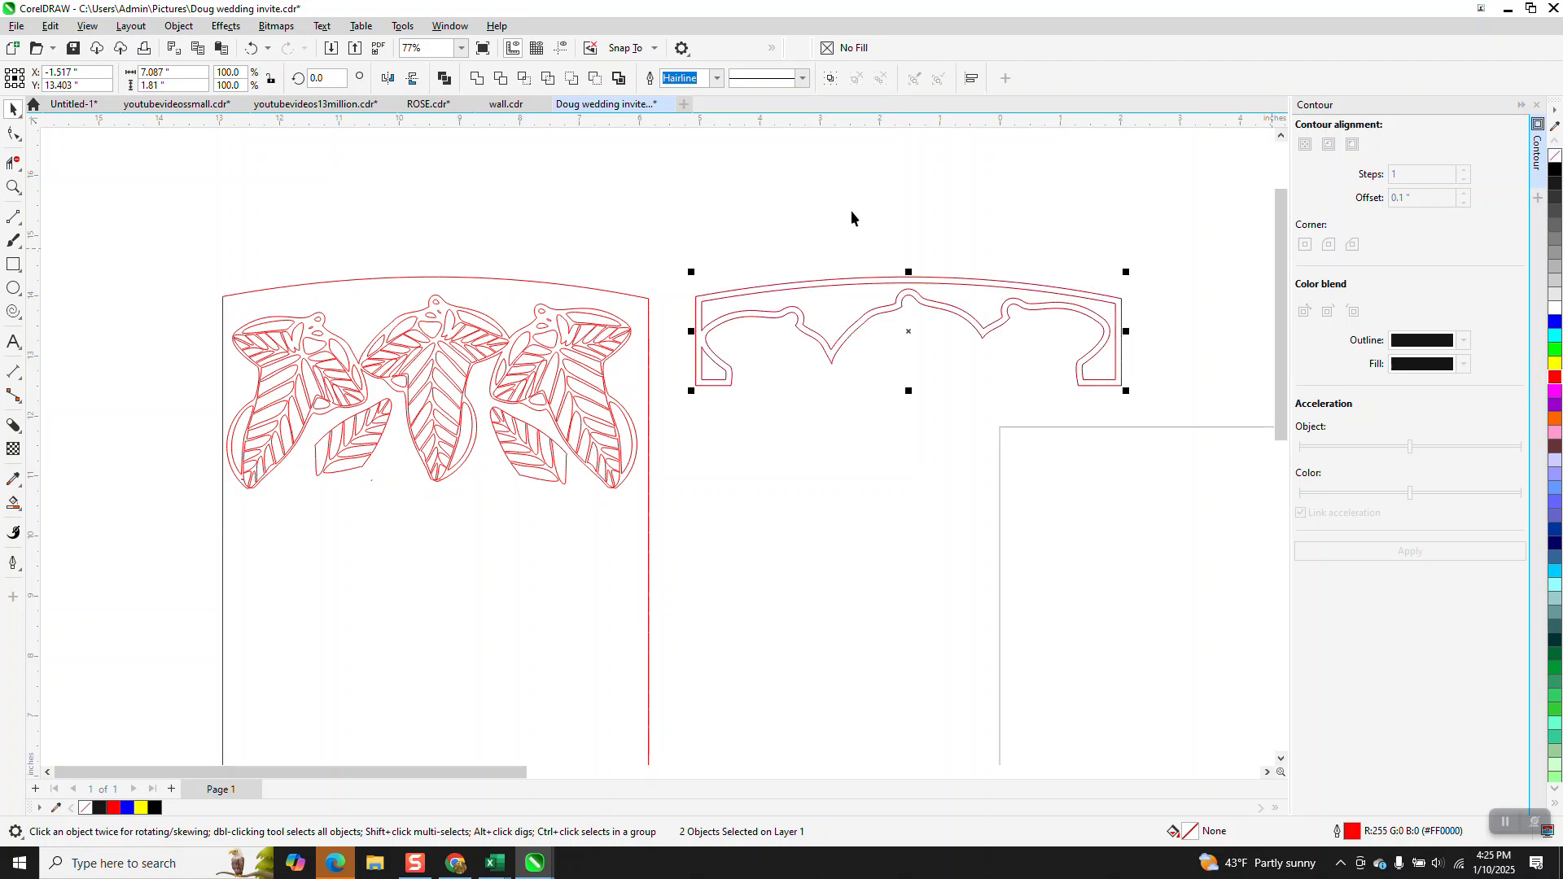
- Move the red curves back onto the card, and undo everything back through the horizontal line's deletion
{"action": "key", "text": "c"}
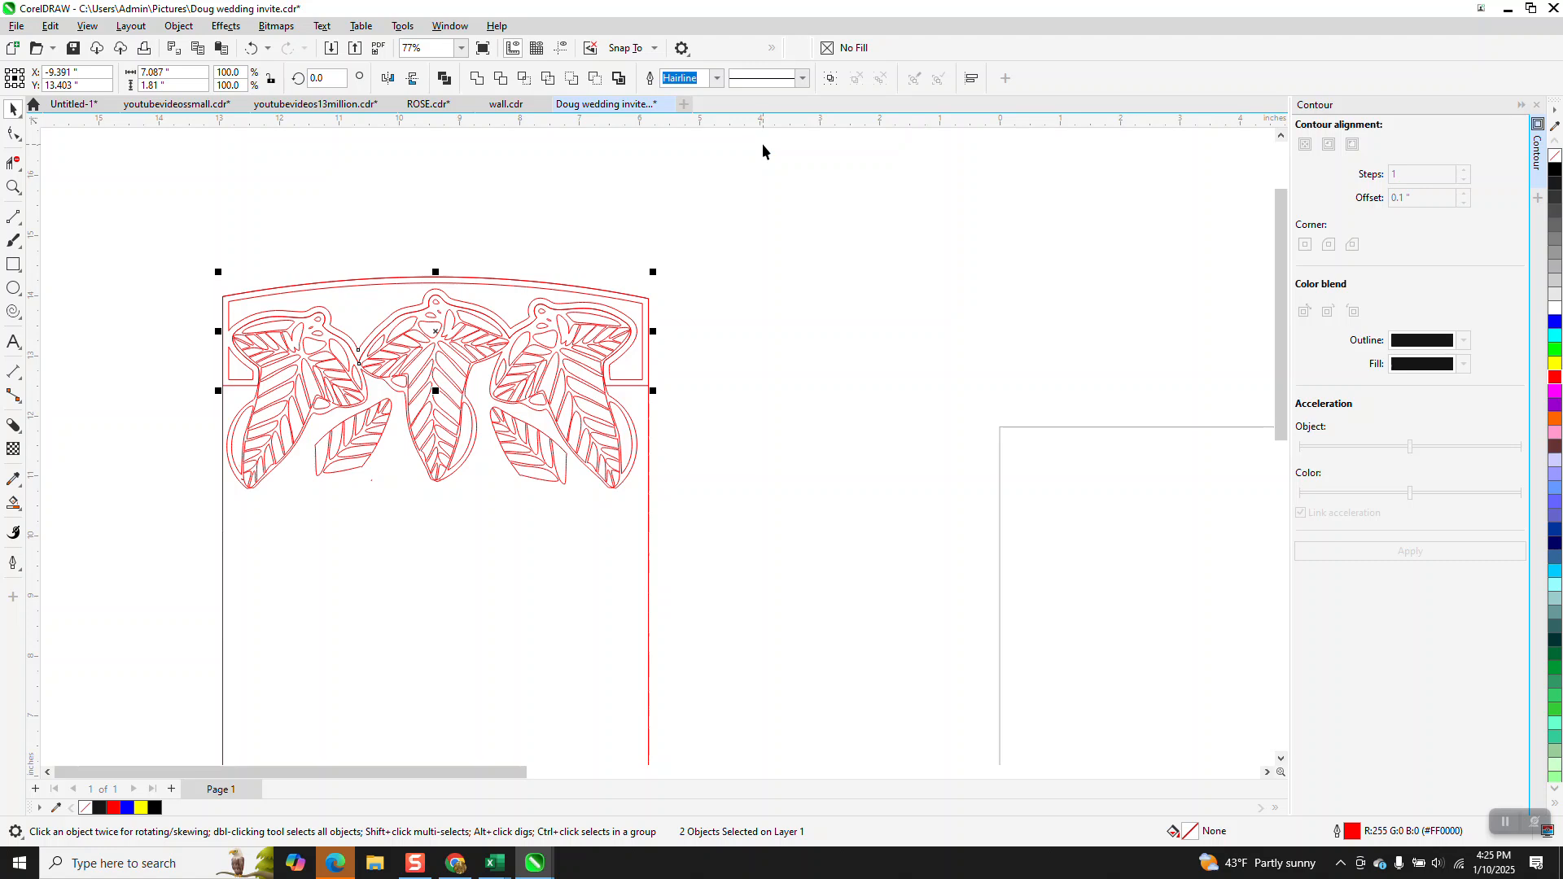
{"action": "key", "text": "ctrl+z"}
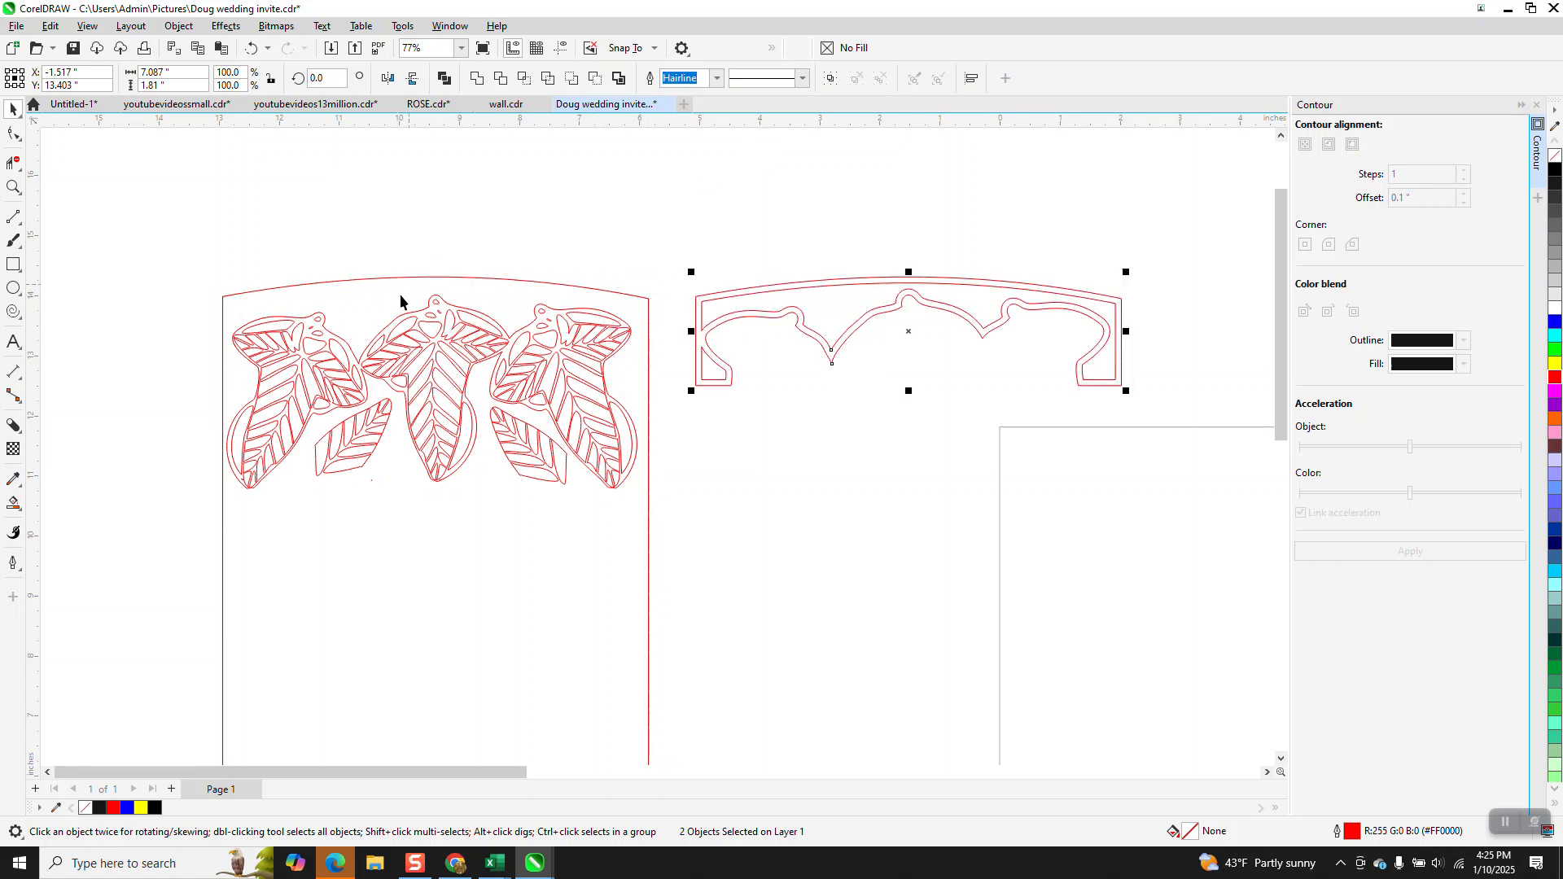
{"action": "left_click", "coordinate": [250, 49]}
{"action": "left_click", "coordinate": [250, 49]}
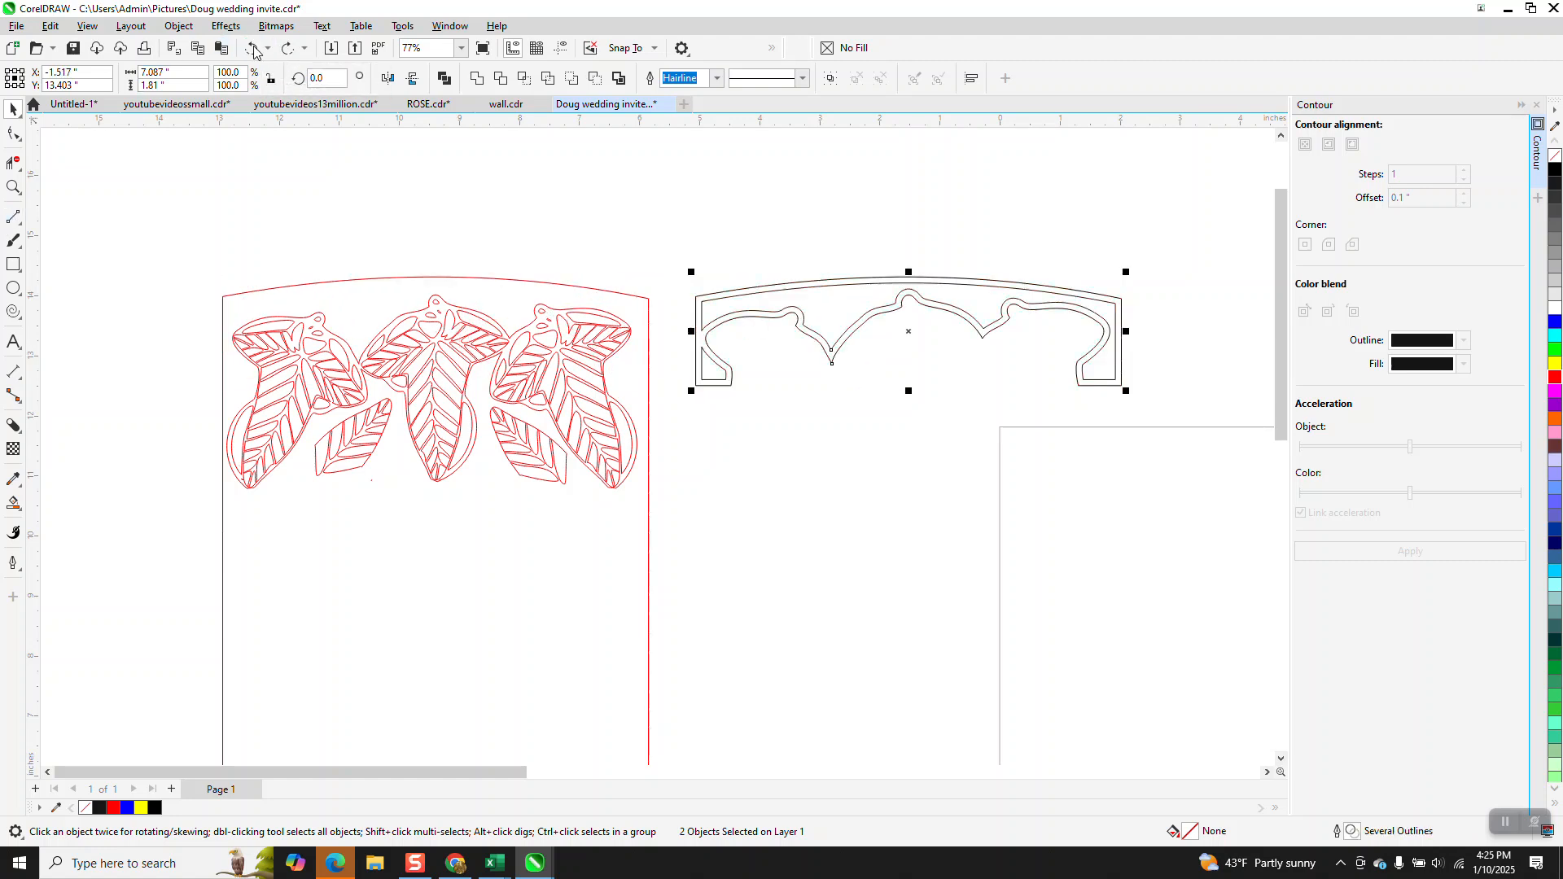
{"action": "left_click", "coordinate": [253, 49]}
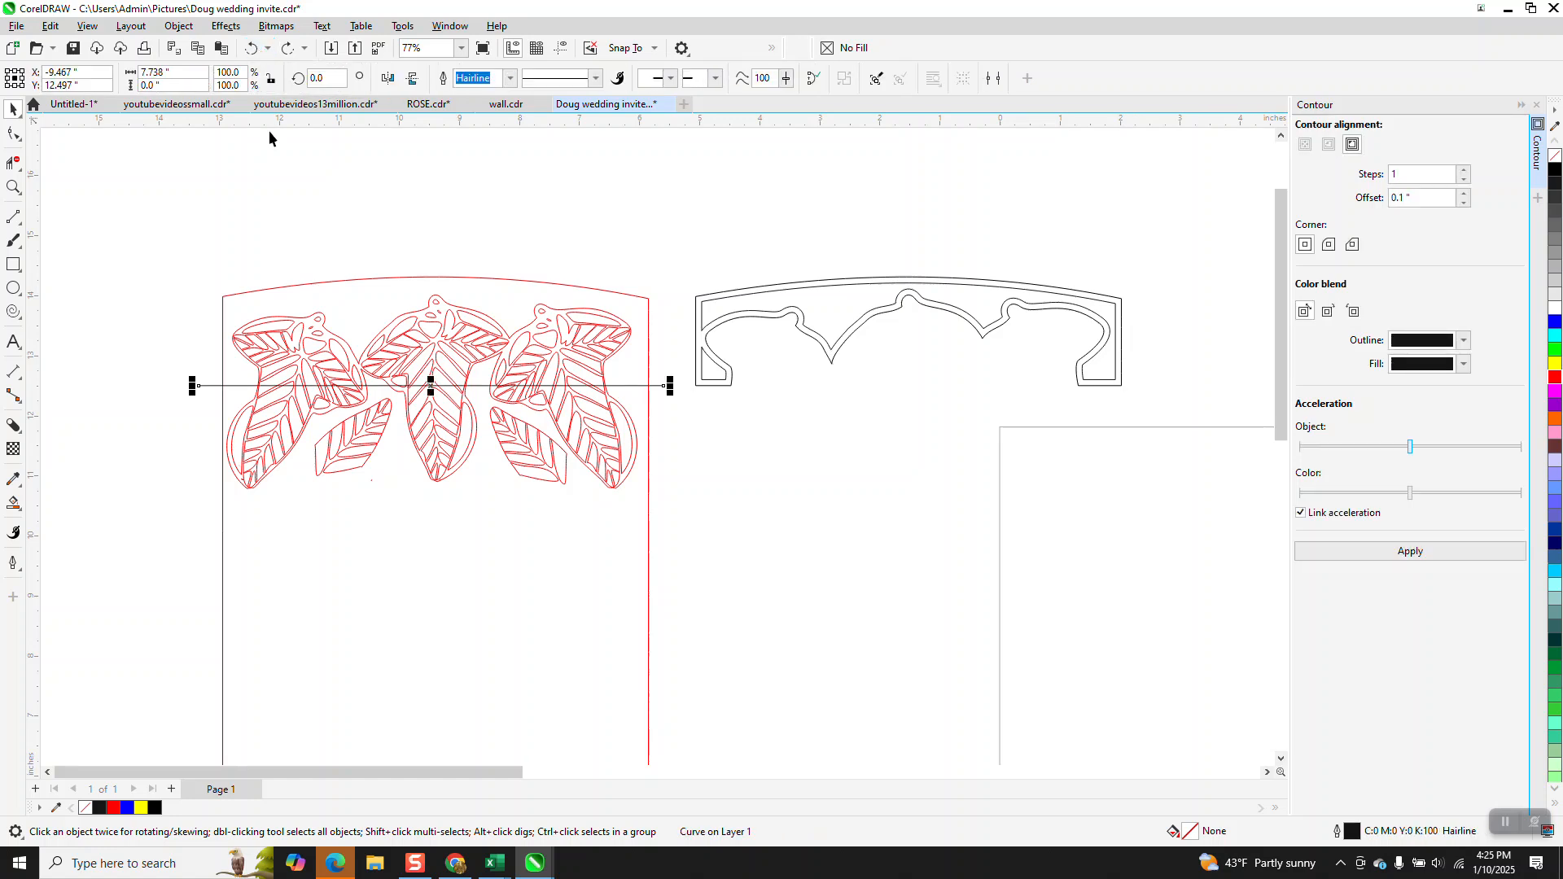
- Remove the card outline above the horizontal line with Virtual Segment Delete, and delete the line itself
{"action": "left_click", "coordinate": [13, 162]}
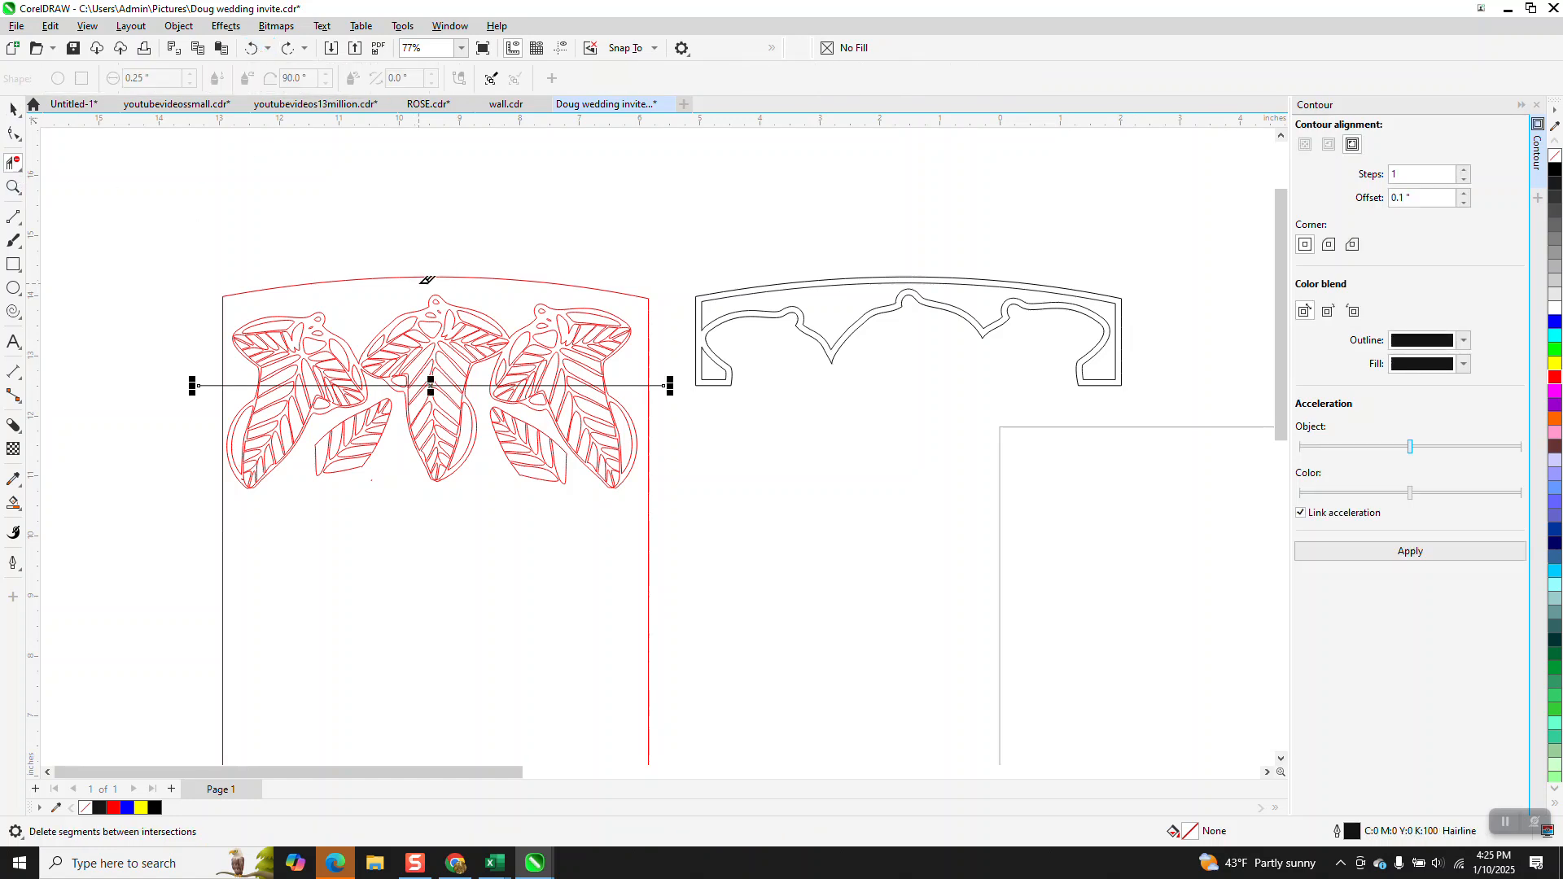
{"action": "left_click", "coordinate": [431, 276]}
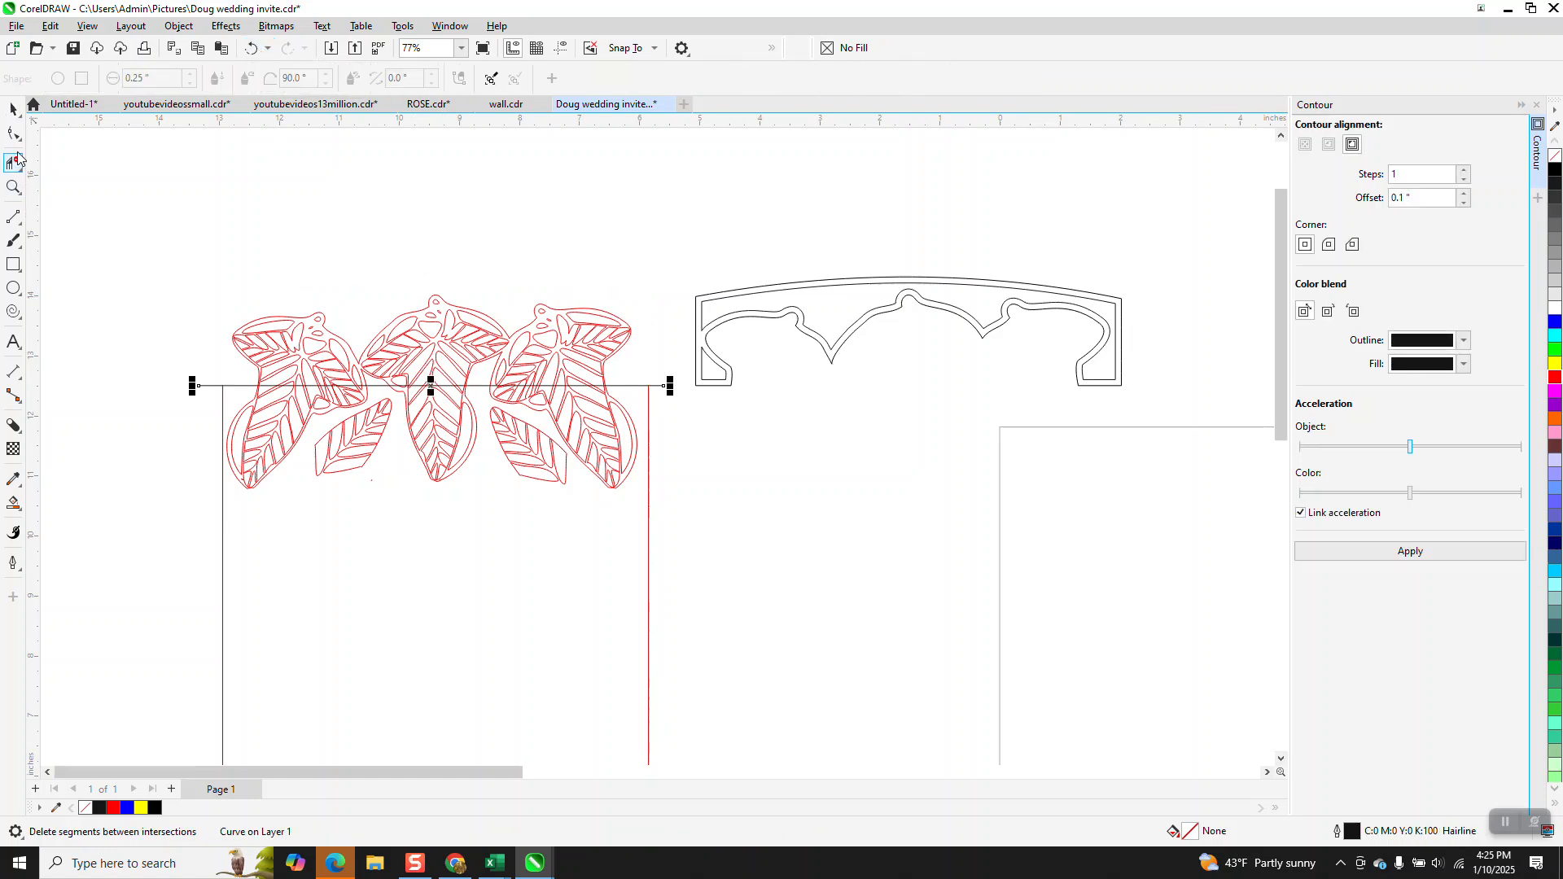
{"action": "left_click", "coordinate": [16, 134]}
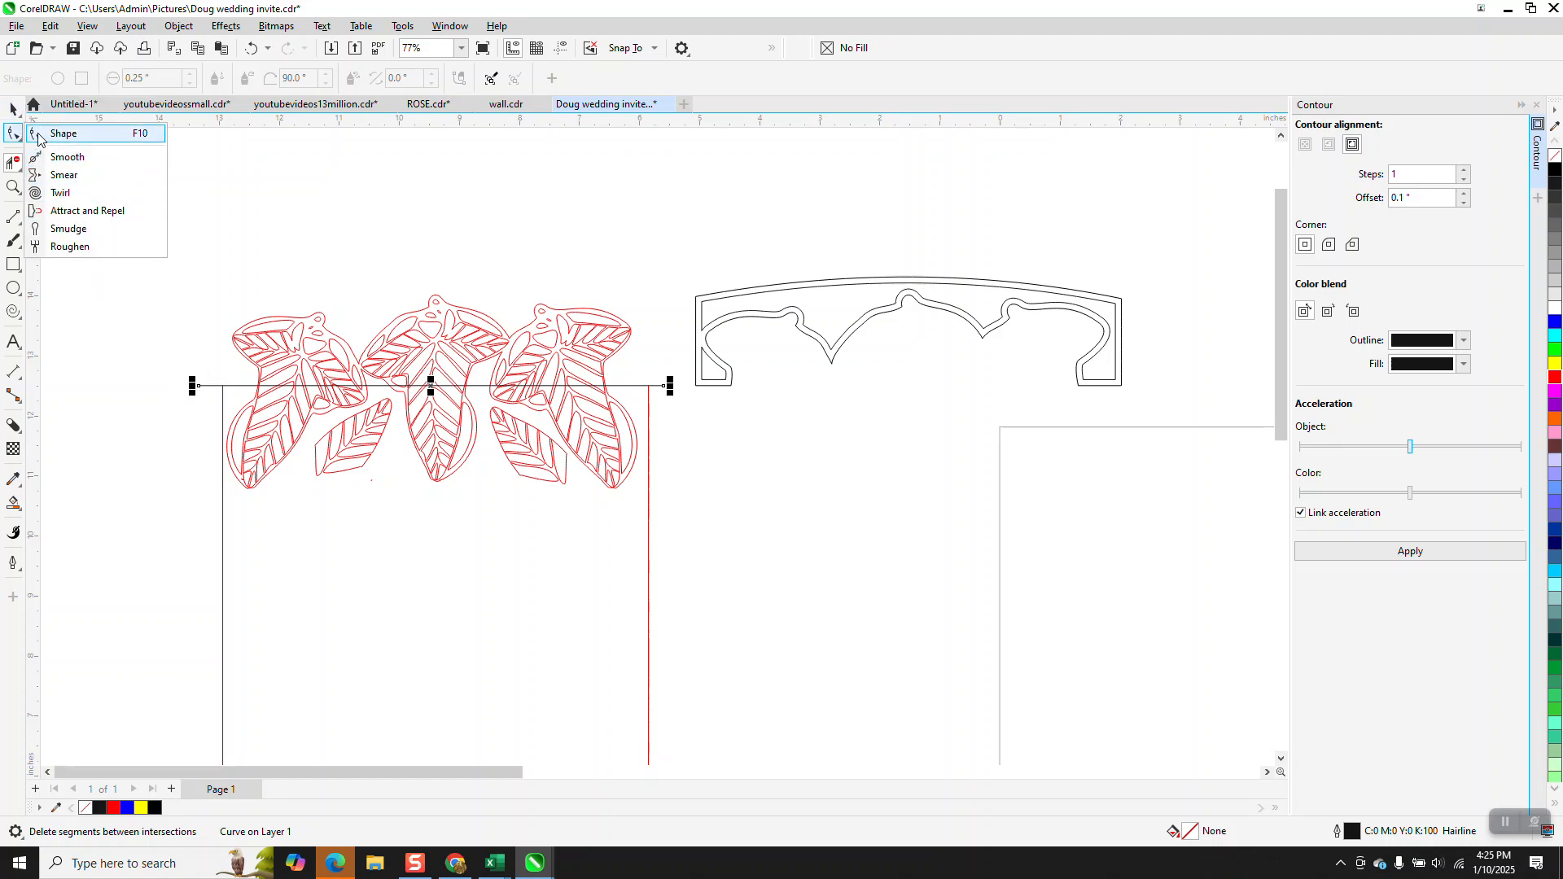
{"action": "left_click", "coordinate": [13, 108]}
{"action": "left_click", "coordinate": [296, 320]}
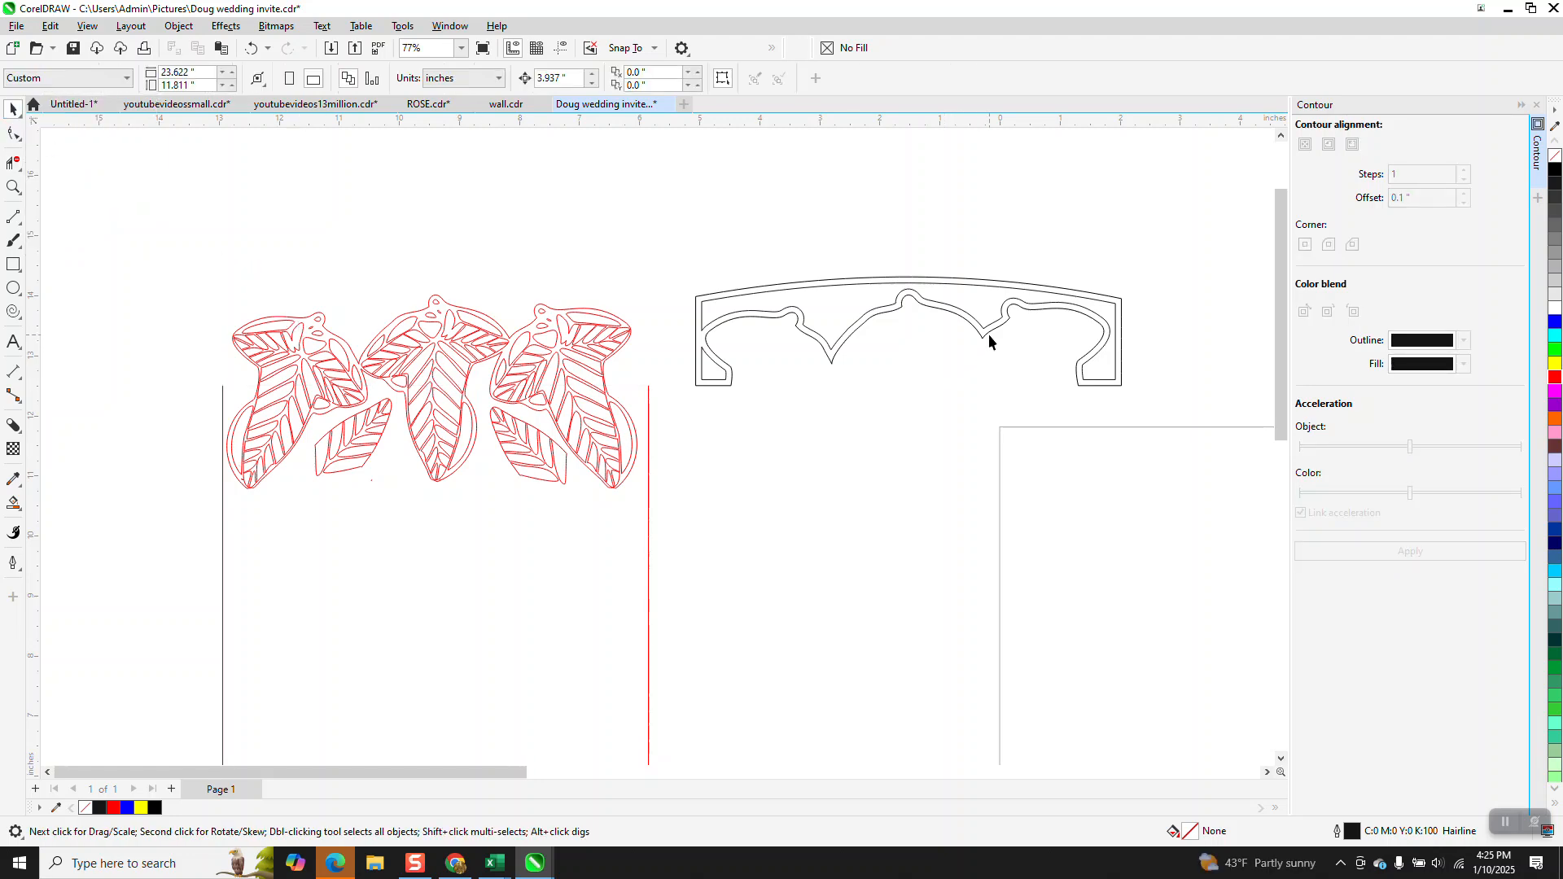
- Break the contour apart from the arched shape and move both curves, outlined in red, back onto the card's leaf design
{"action": "left_click", "coordinate": [904, 313]}
{"action": "left_click", "coordinate": [181, 26]}
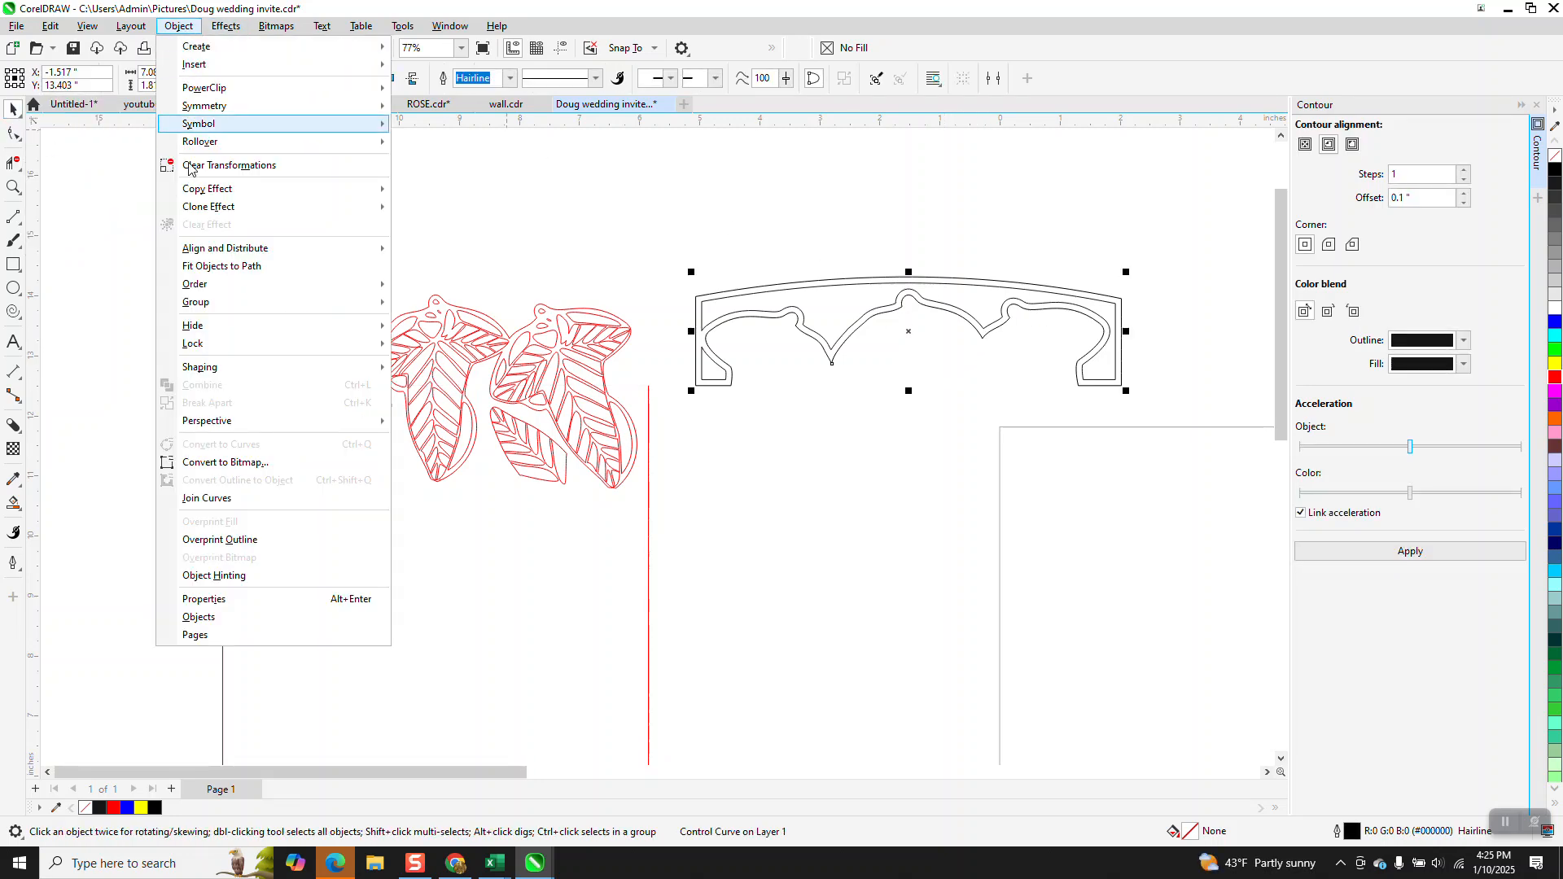
{"action": "left_click_drag", "start_coordinate": [663, 205], "coordinate": [1158, 435]}
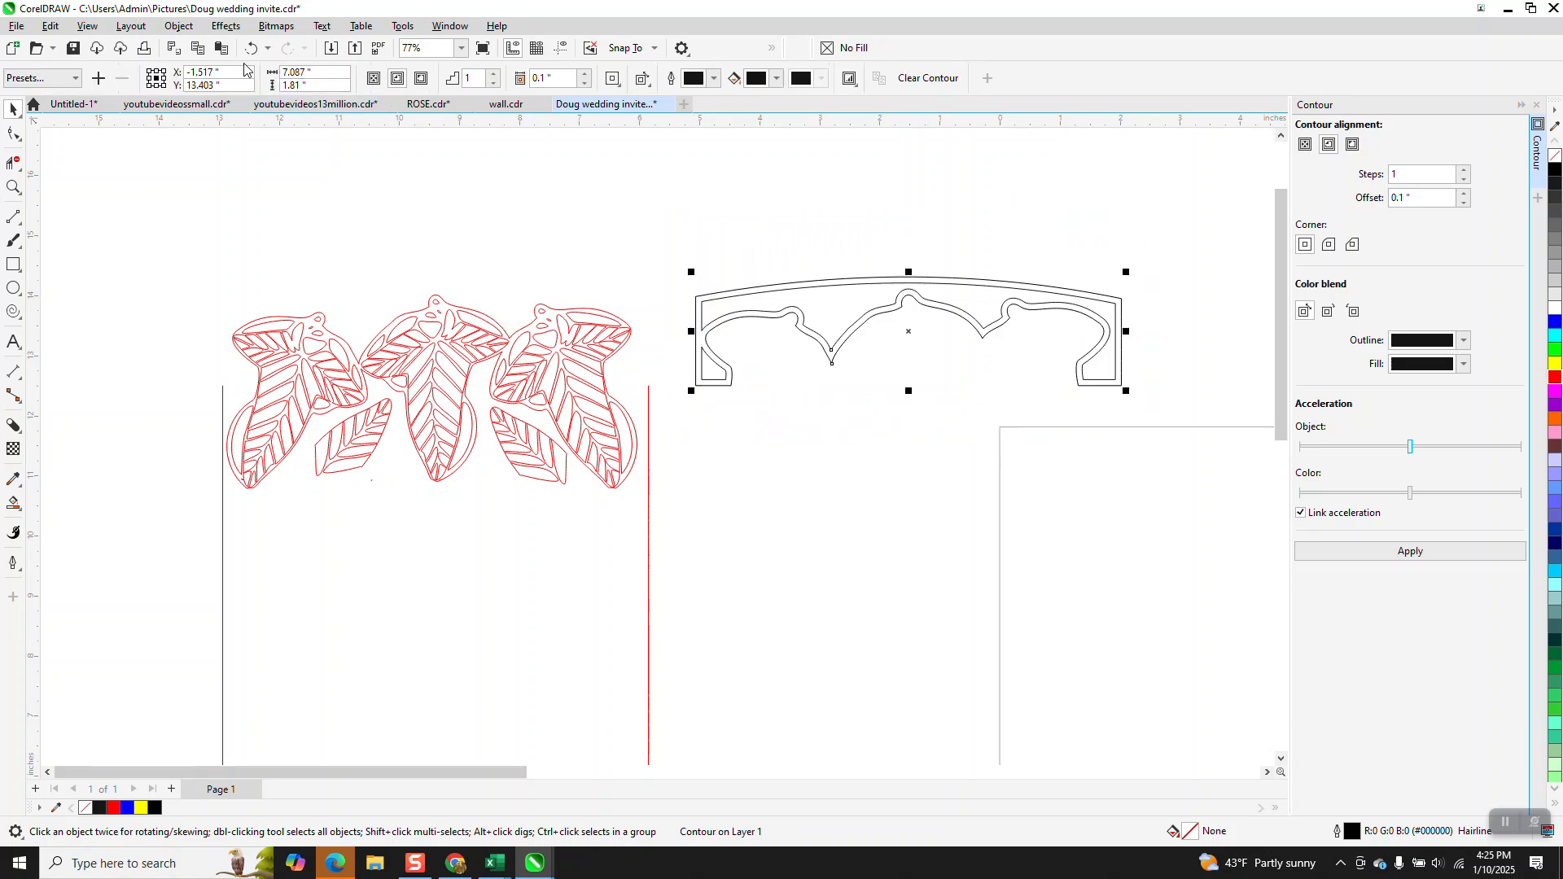
{"action": "left_click", "coordinate": [184, 27]}
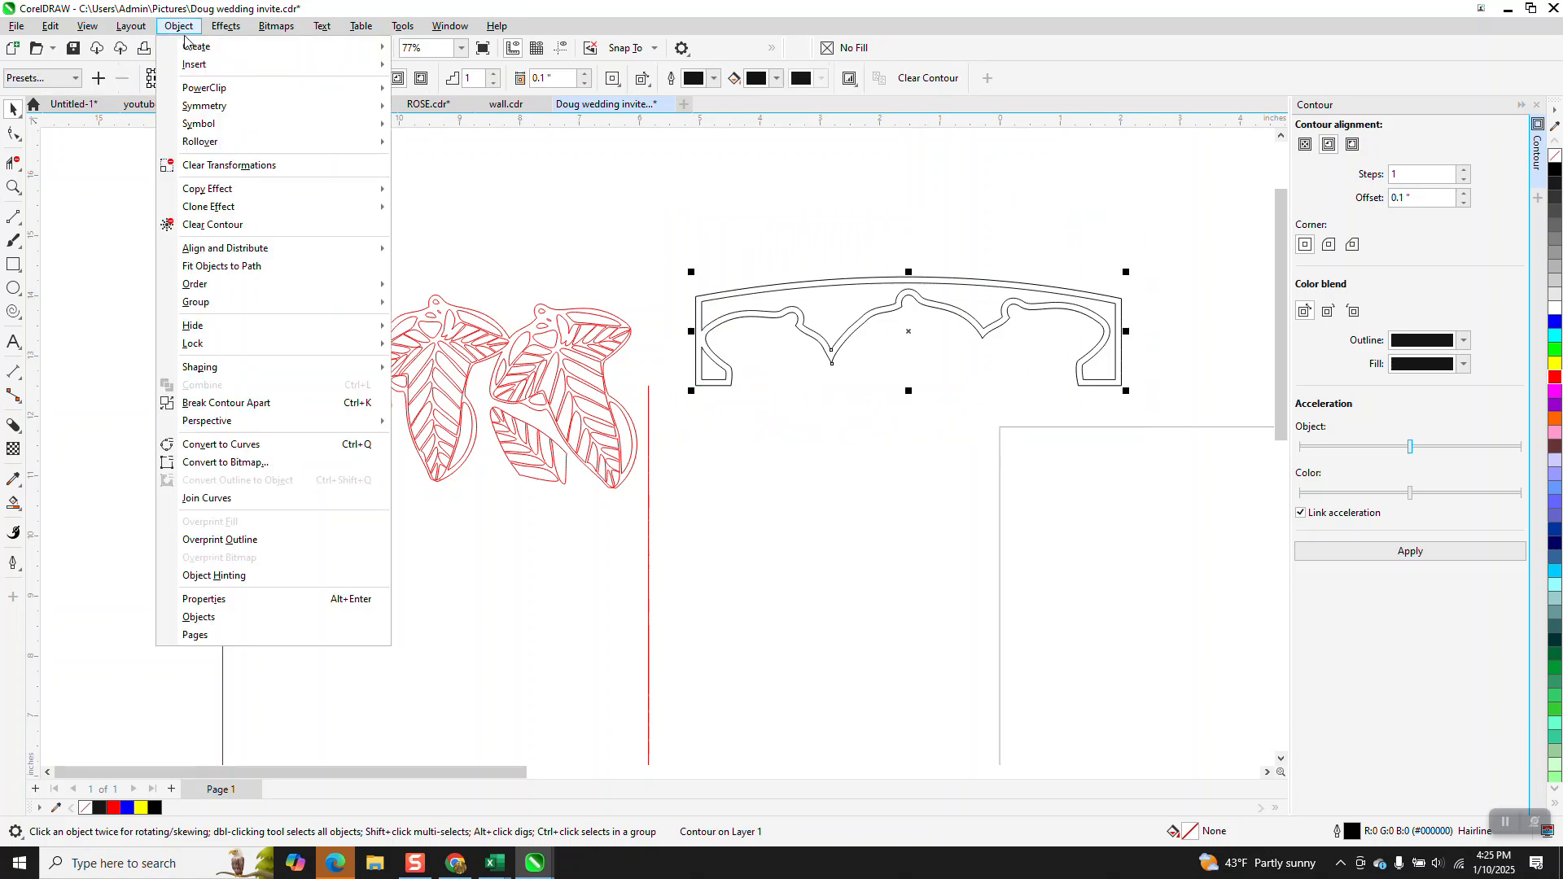
{"action": "left_click", "coordinate": [248, 403]}
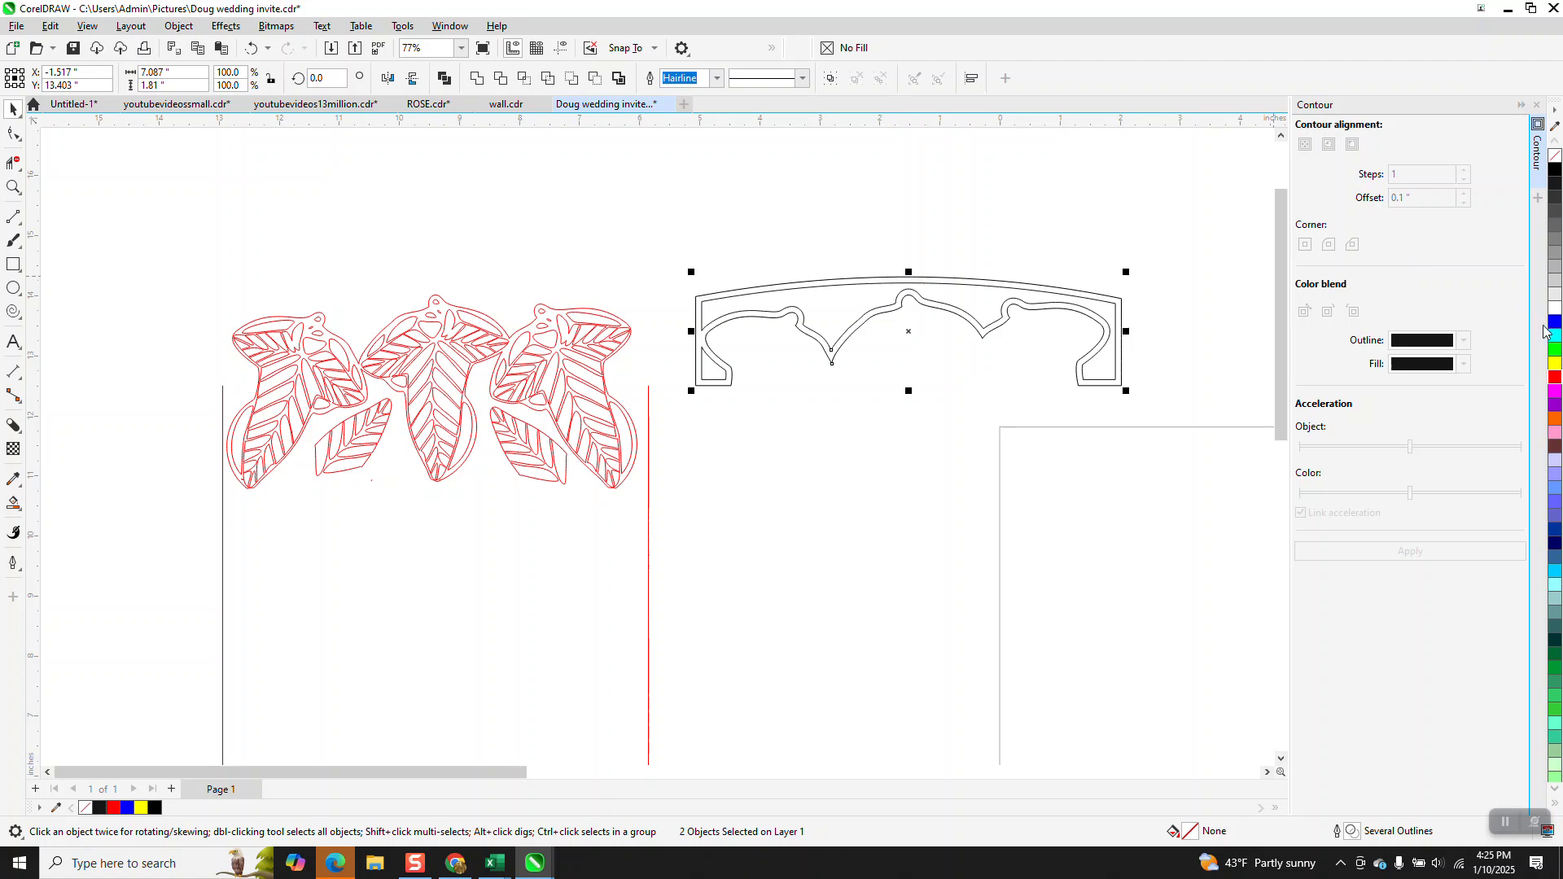
{"action": "right_click", "coordinate": [1555, 378]}
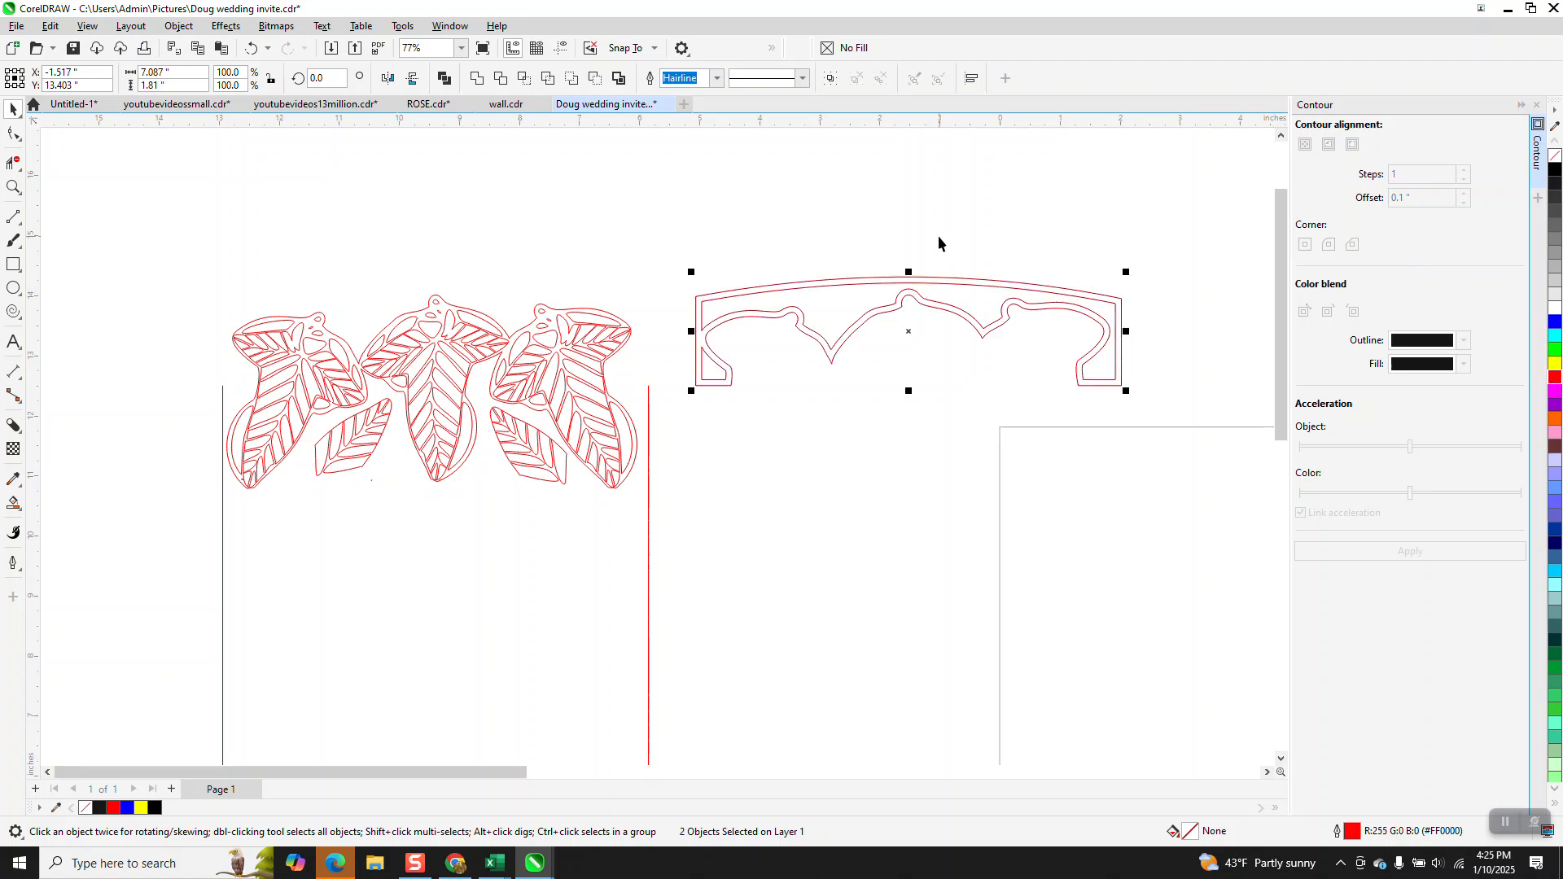
{"action": "key", "text": "Left"}
{"action": "key", "text": "Left"}
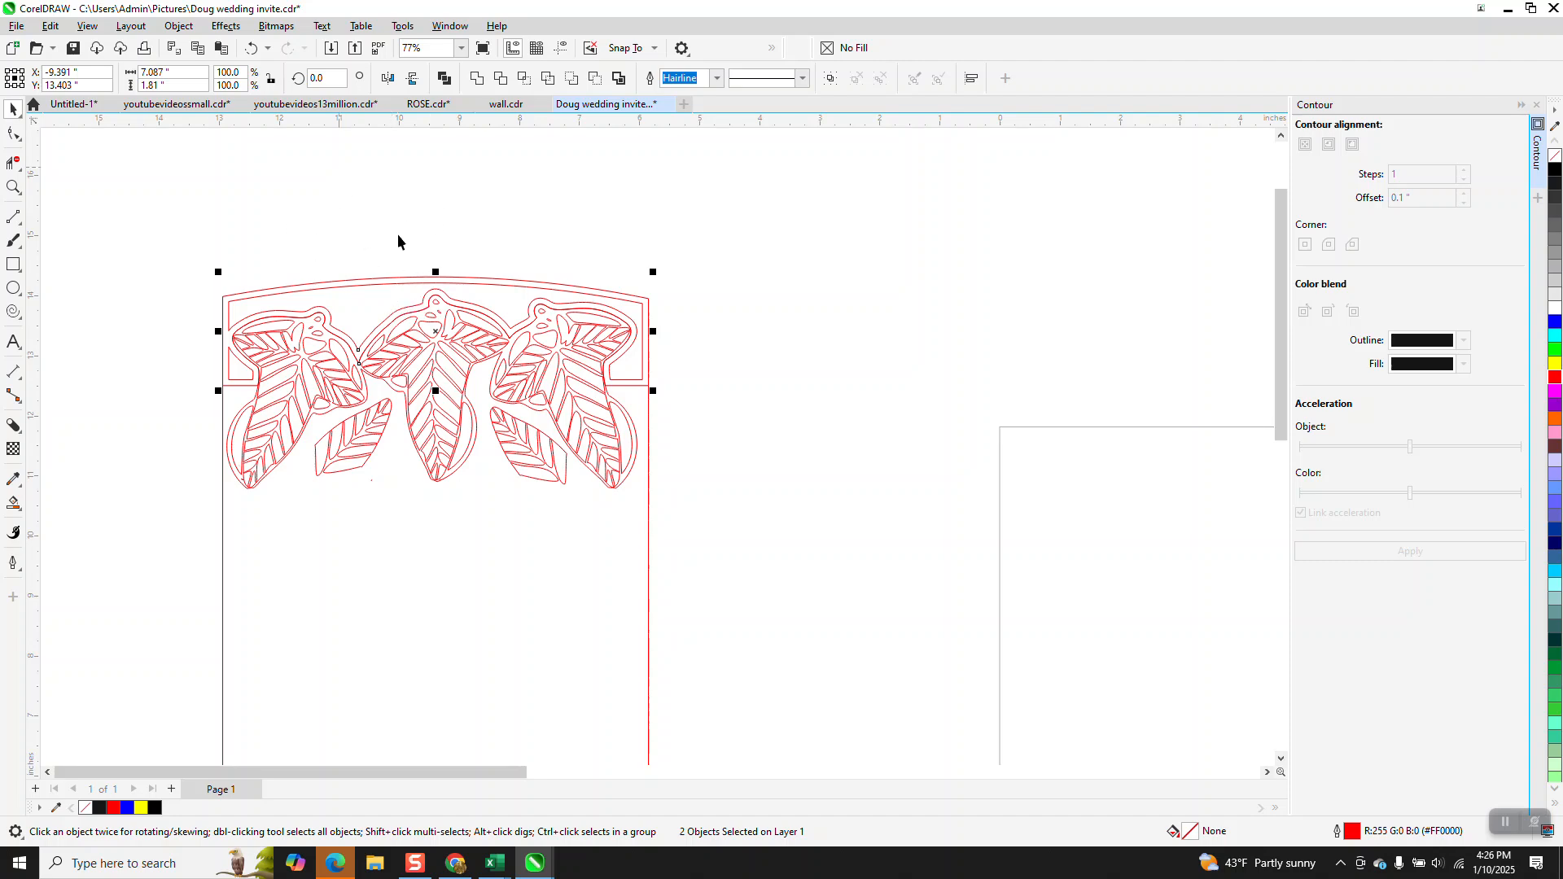
- Break both border curves apart at their two upper corners and remove the arched lines between them with Virtual Segment Delete
{"action": "left_click", "coordinate": [13, 187]}
{"action": "left_click_drag", "start_coordinate": [200, 228], "coordinate": [751, 490]}
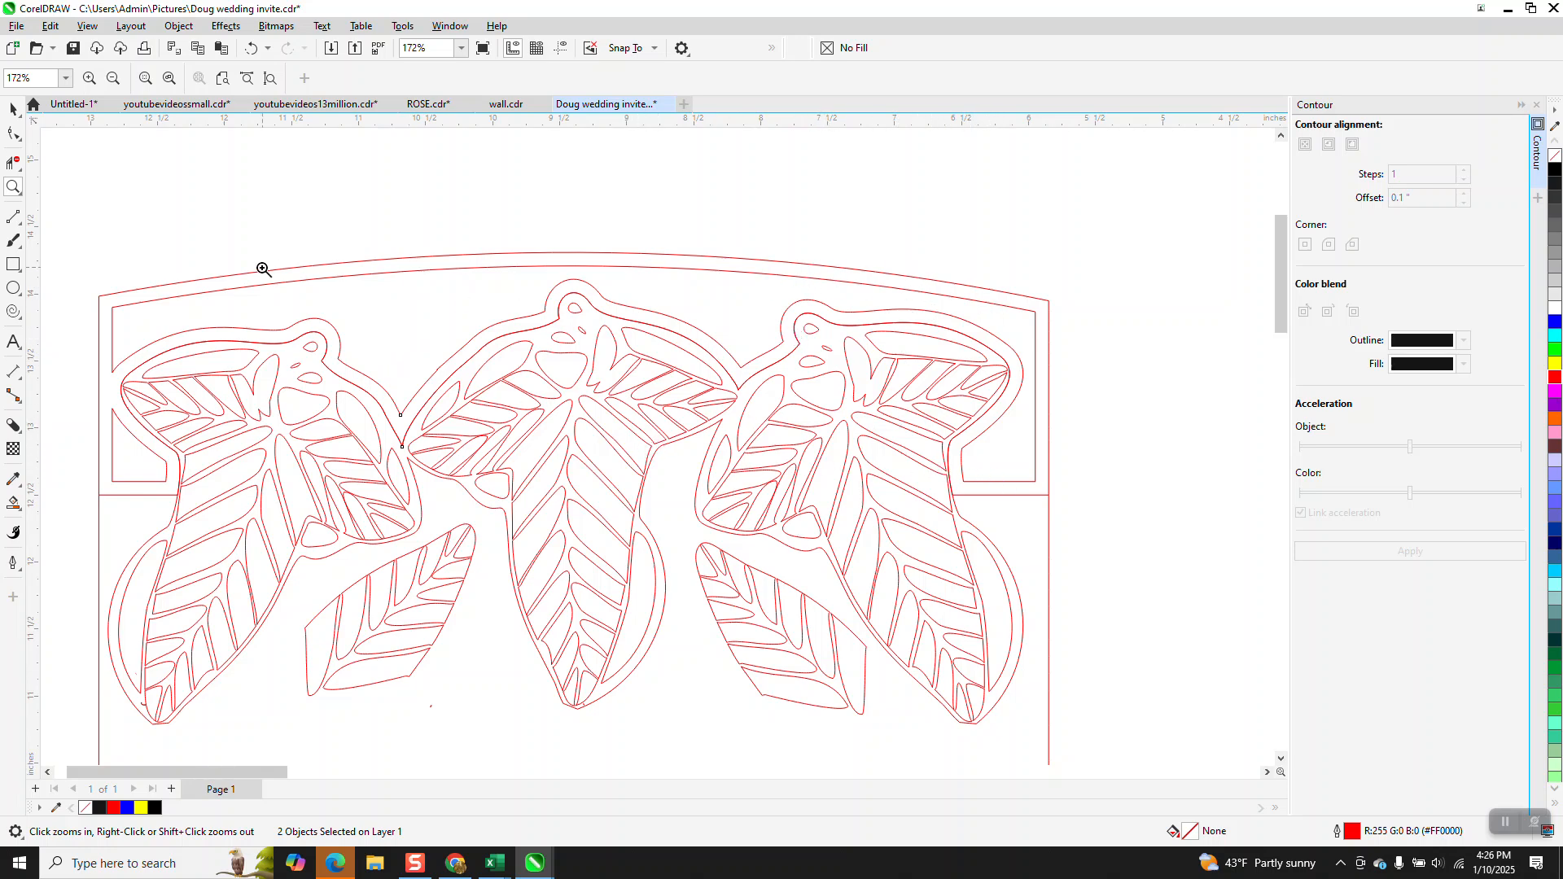
{"action": "left_click", "coordinate": [13, 134]}
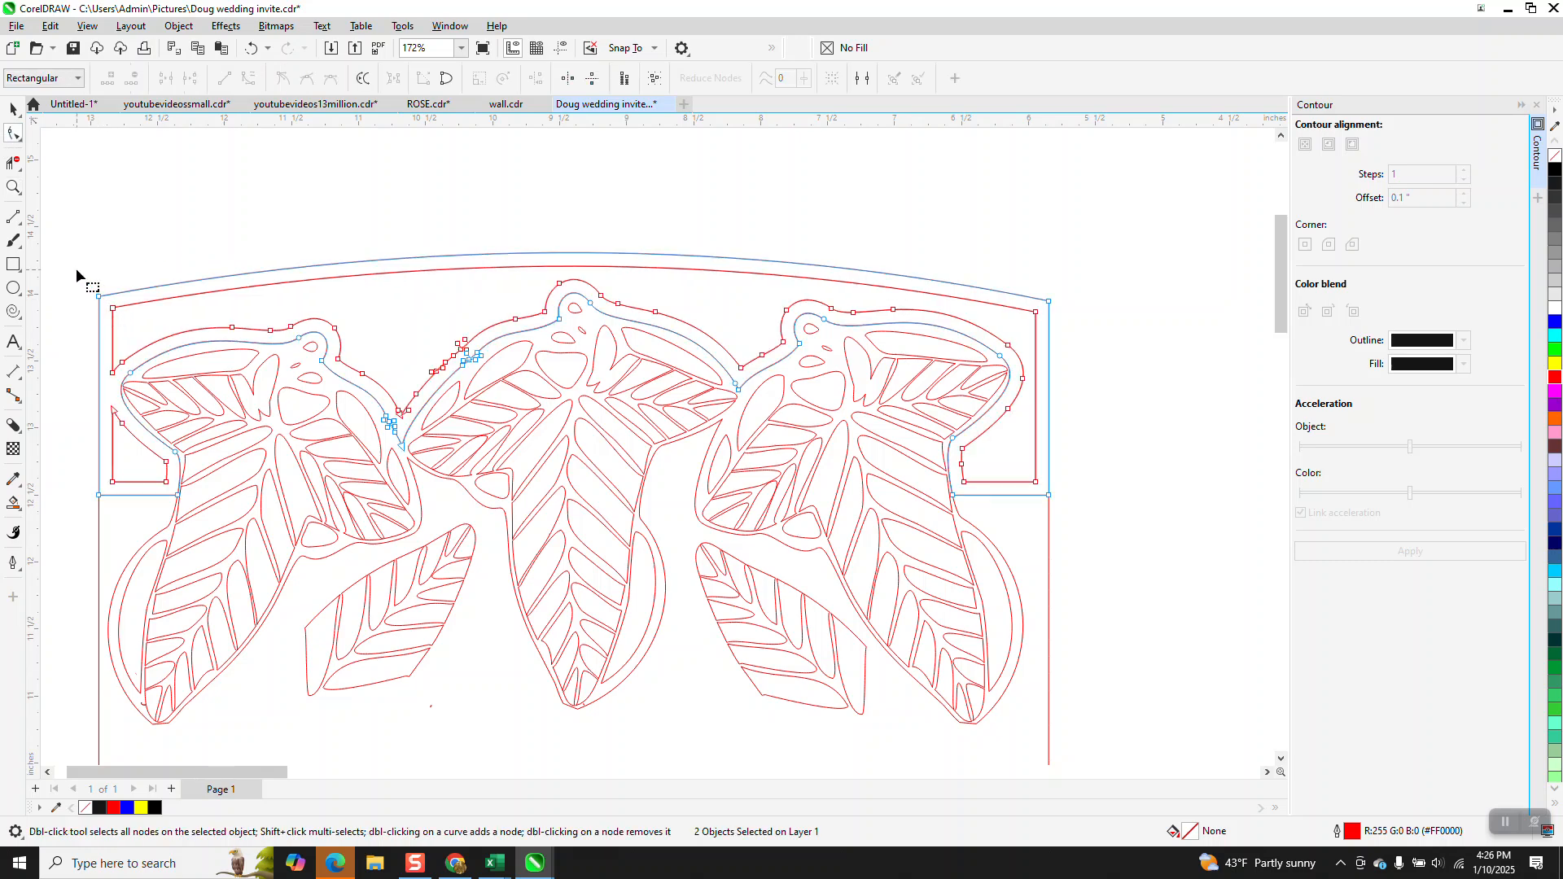
{"action": "left_click", "coordinate": [129, 313]}
{"action": "right_click", "coordinate": [112, 306]}
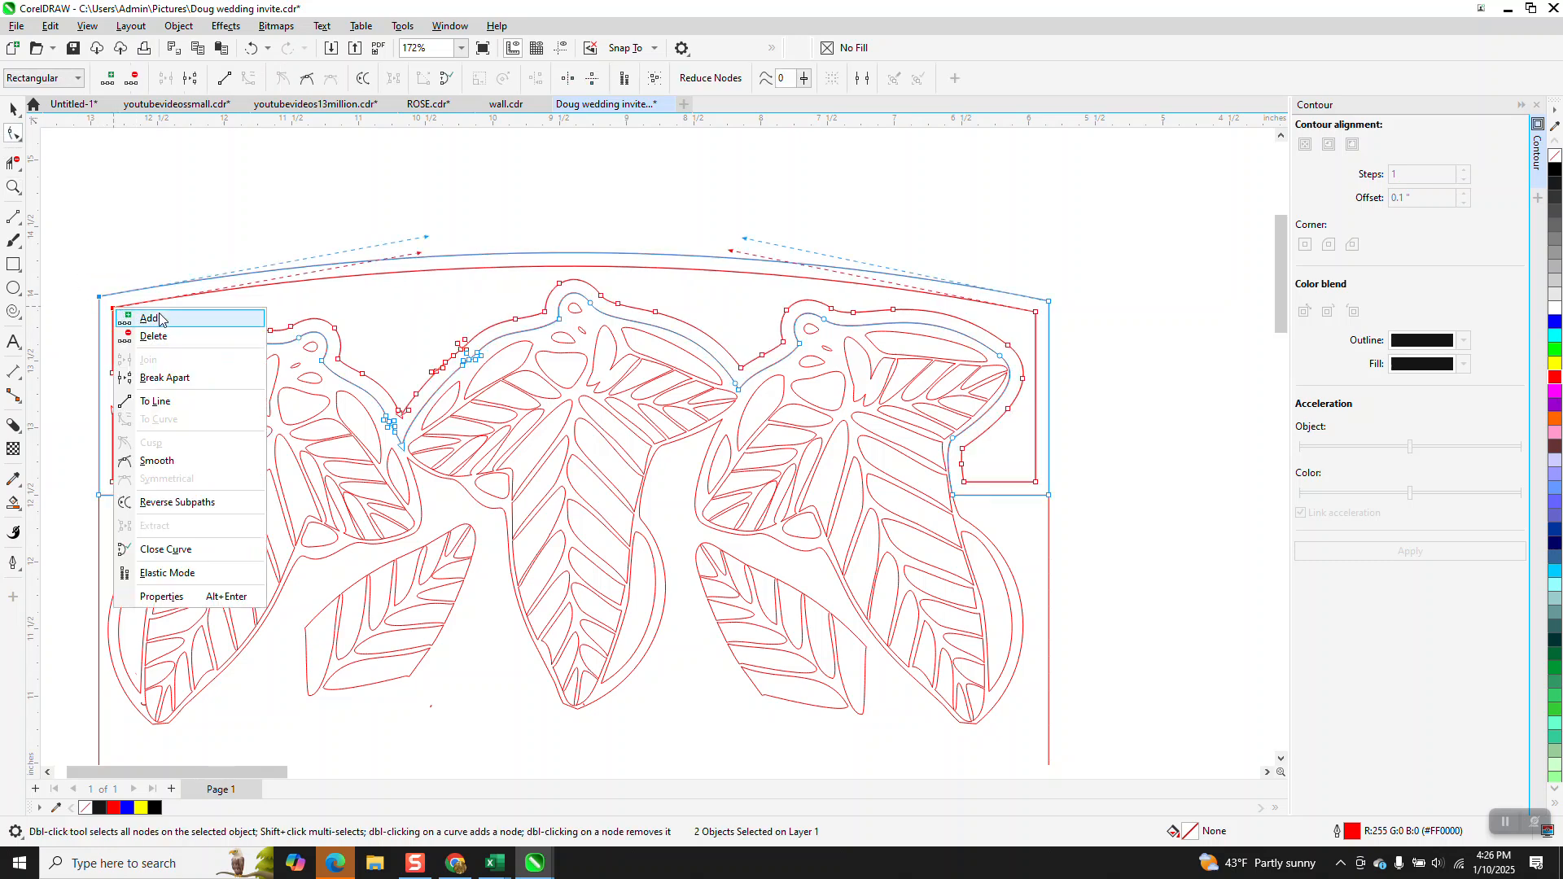
{"action": "left_click", "coordinate": [170, 379]}
{"action": "left_click_drag", "start_coordinate": [1014, 268], "coordinate": [1088, 327]}
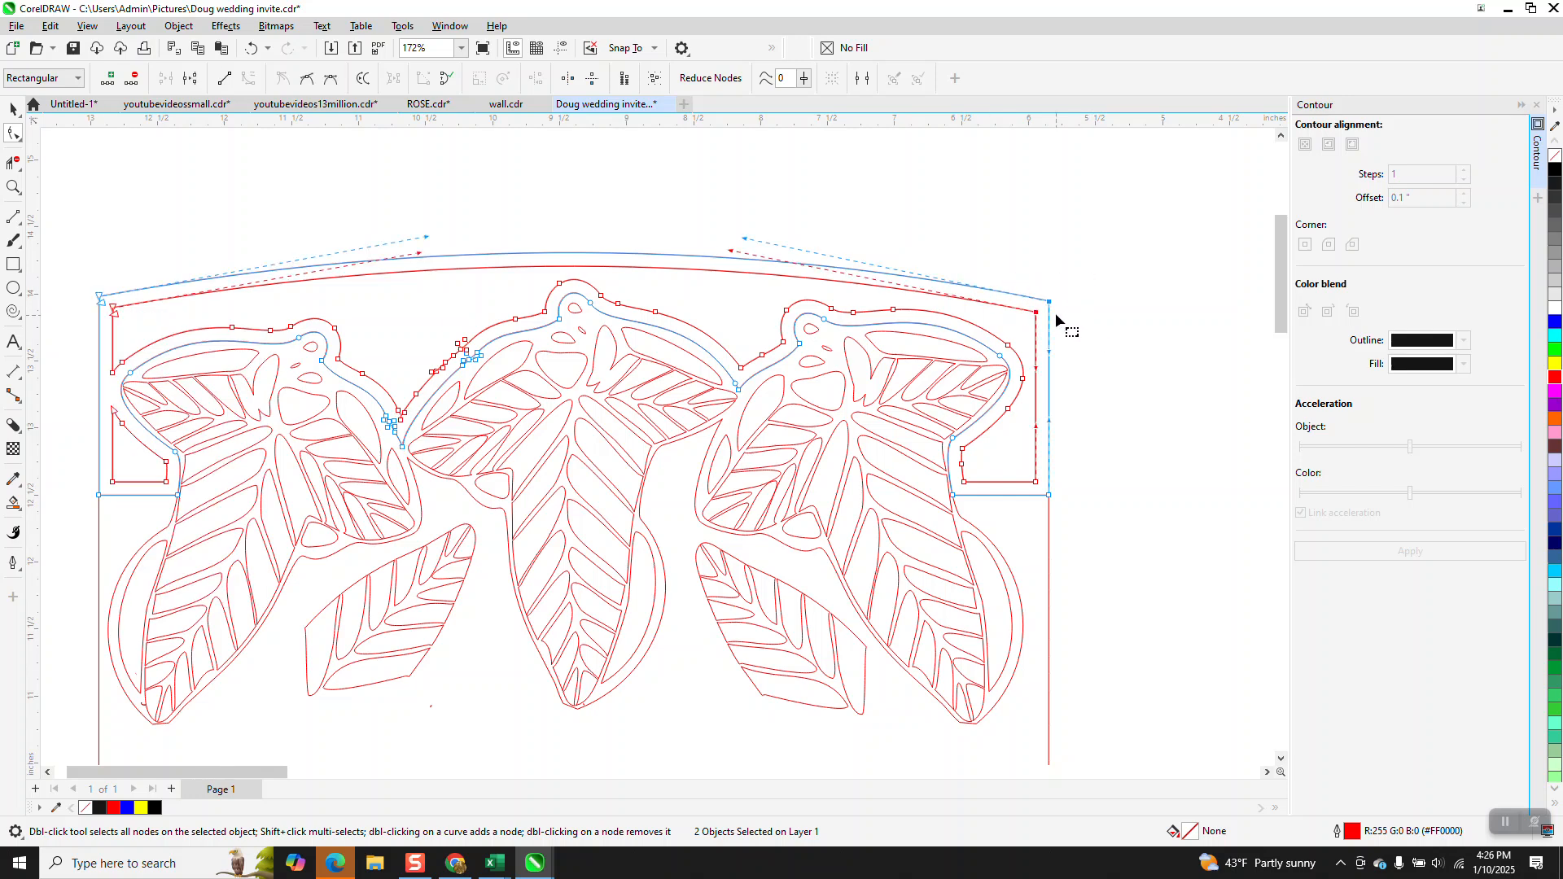
{"action": "right_click", "coordinate": [1050, 309]}
{"action": "left_click", "coordinate": [1099, 377]}
{"action": "left_click", "coordinate": [13, 162]}
{"action": "left_click_drag", "start_coordinate": [372, 247], "coordinate": [391, 286]}
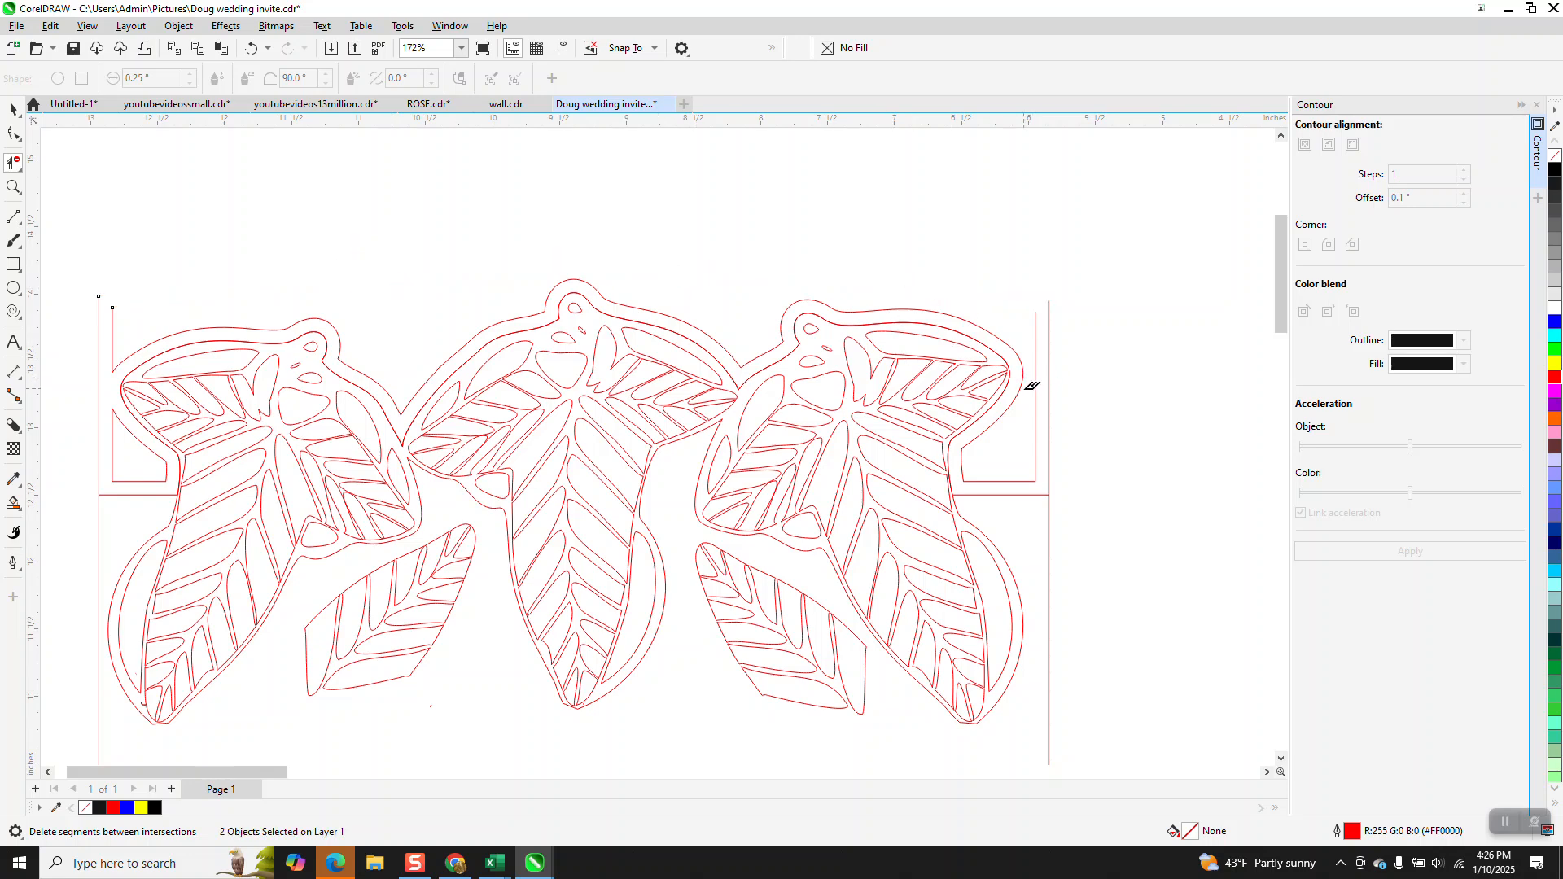
- Examine where the horizontal line meets the right leaf's outline, and the nodes of both border curves
{"action": "key", "text": "z"}
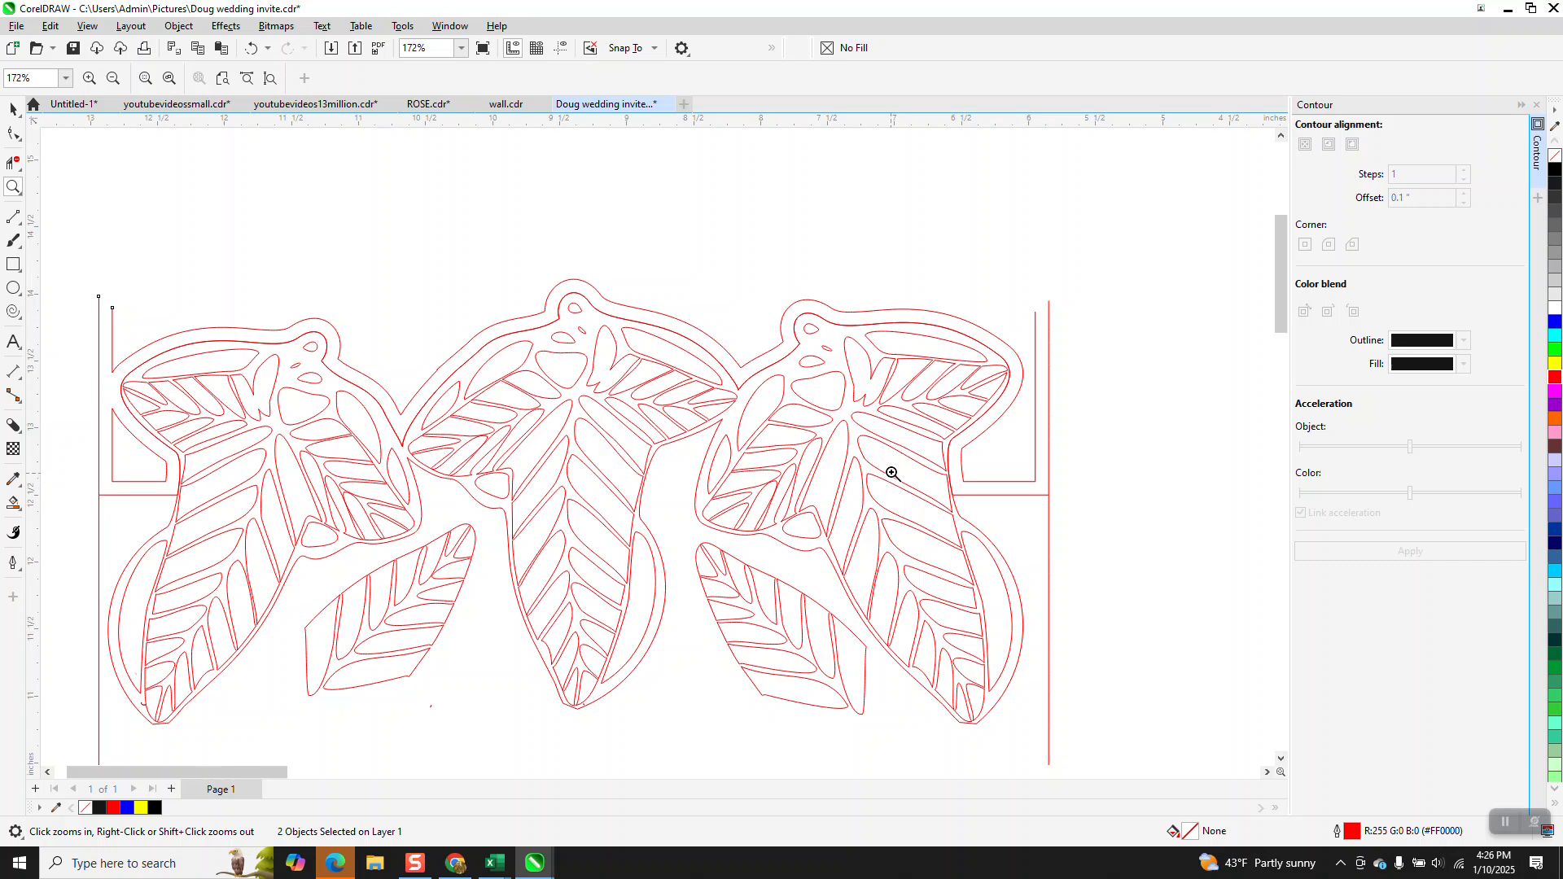
{"action": "left_click_drag", "start_coordinate": [917, 448], "coordinate": [1037, 540]}
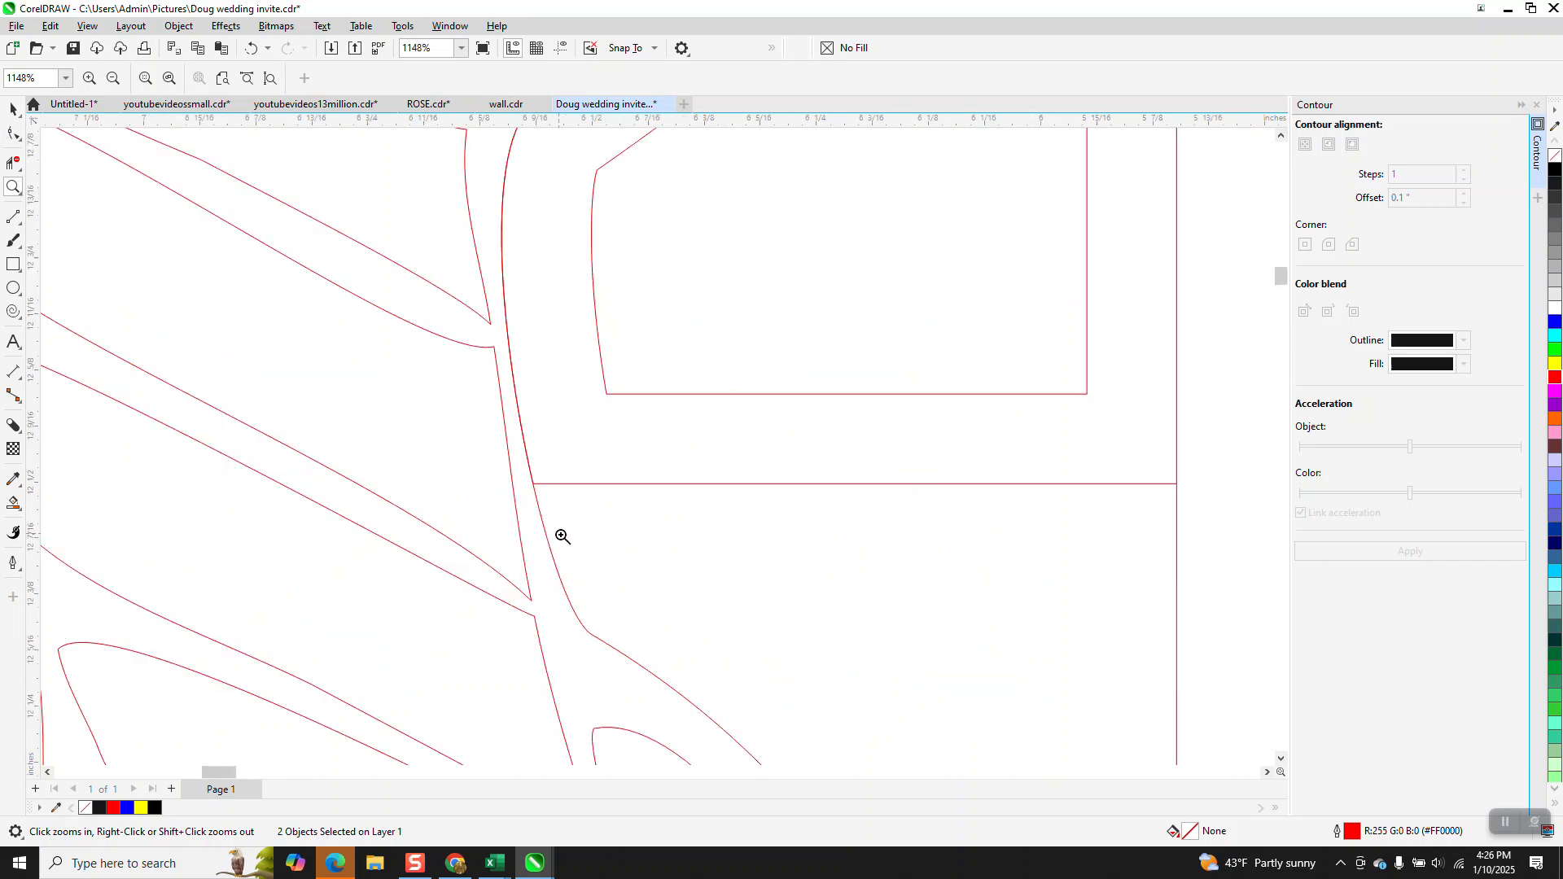
{"action": "right_click", "coordinate": [539, 523]}
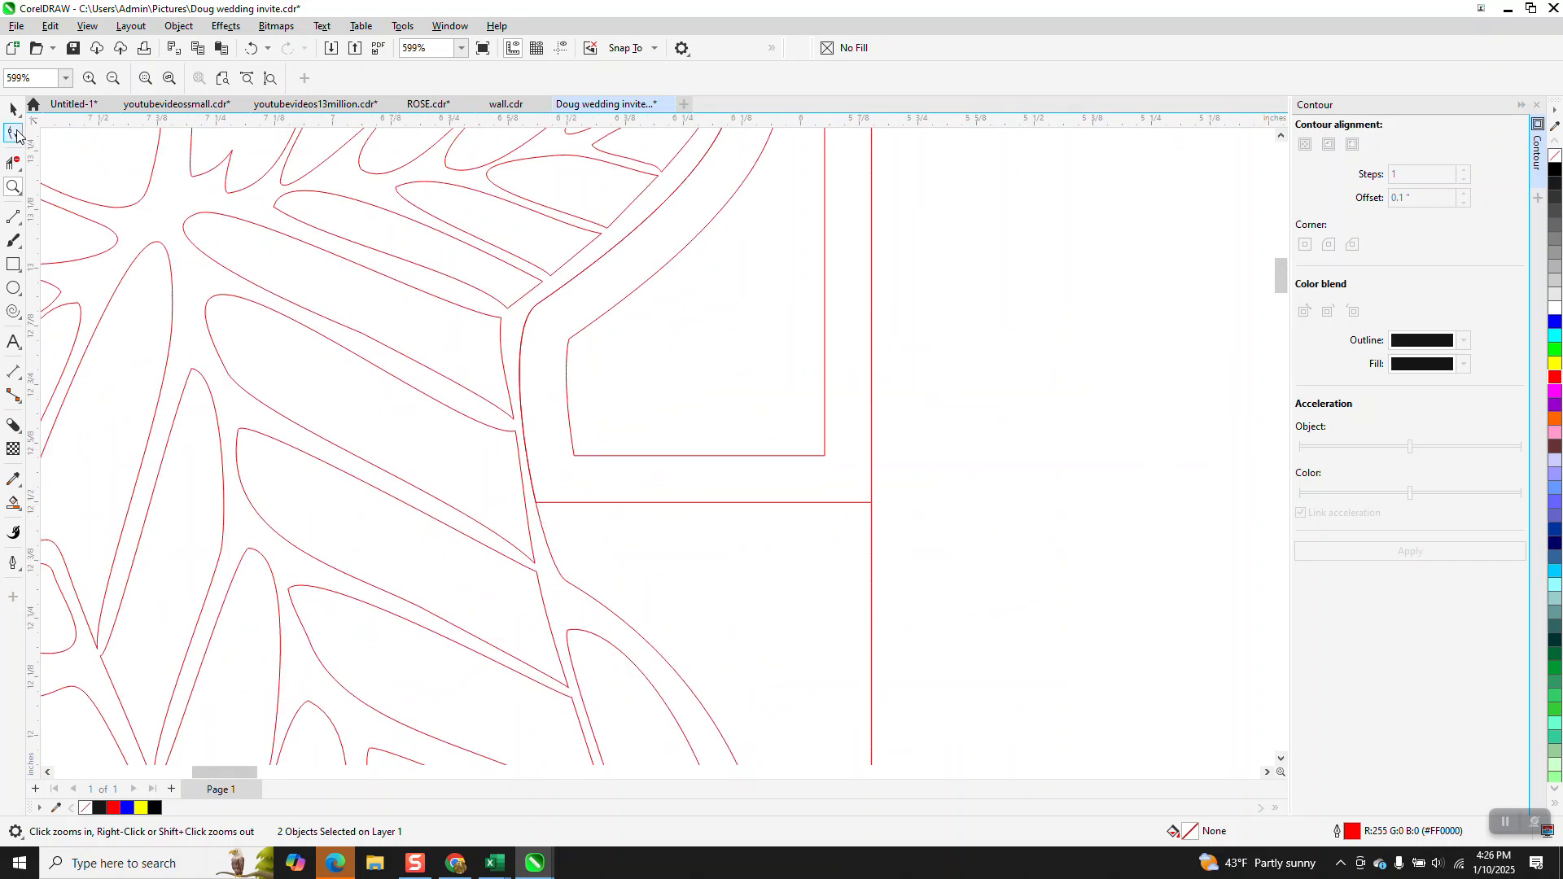
{"action": "left_click", "coordinate": [14, 134]}
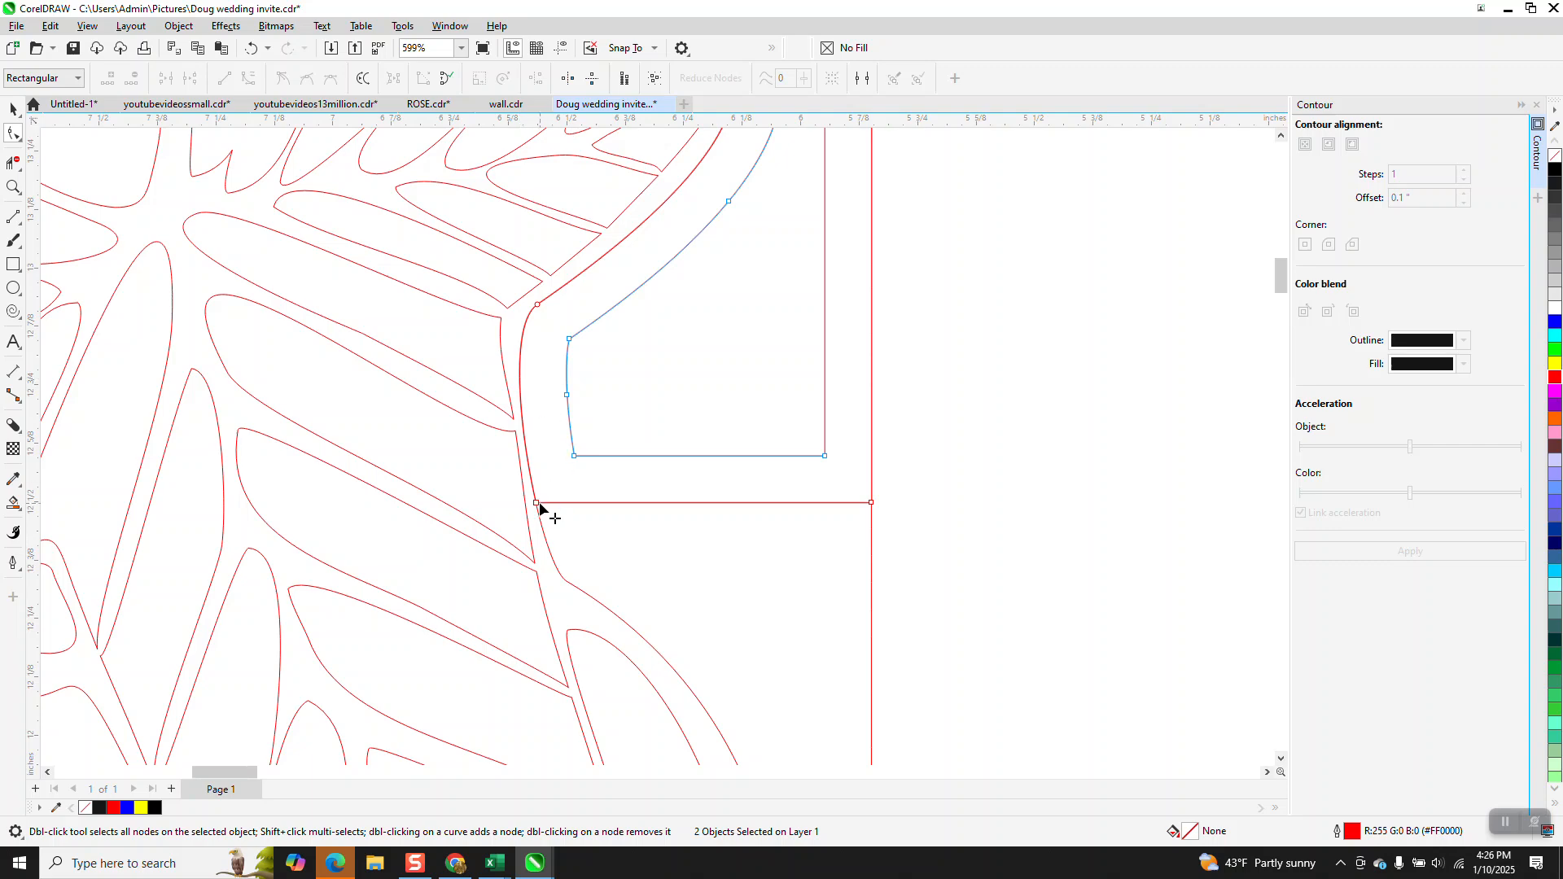
{"action": "scroll", "coordinate": [536, 502], "scroll_direction": "down", "scroll_amount": 3}
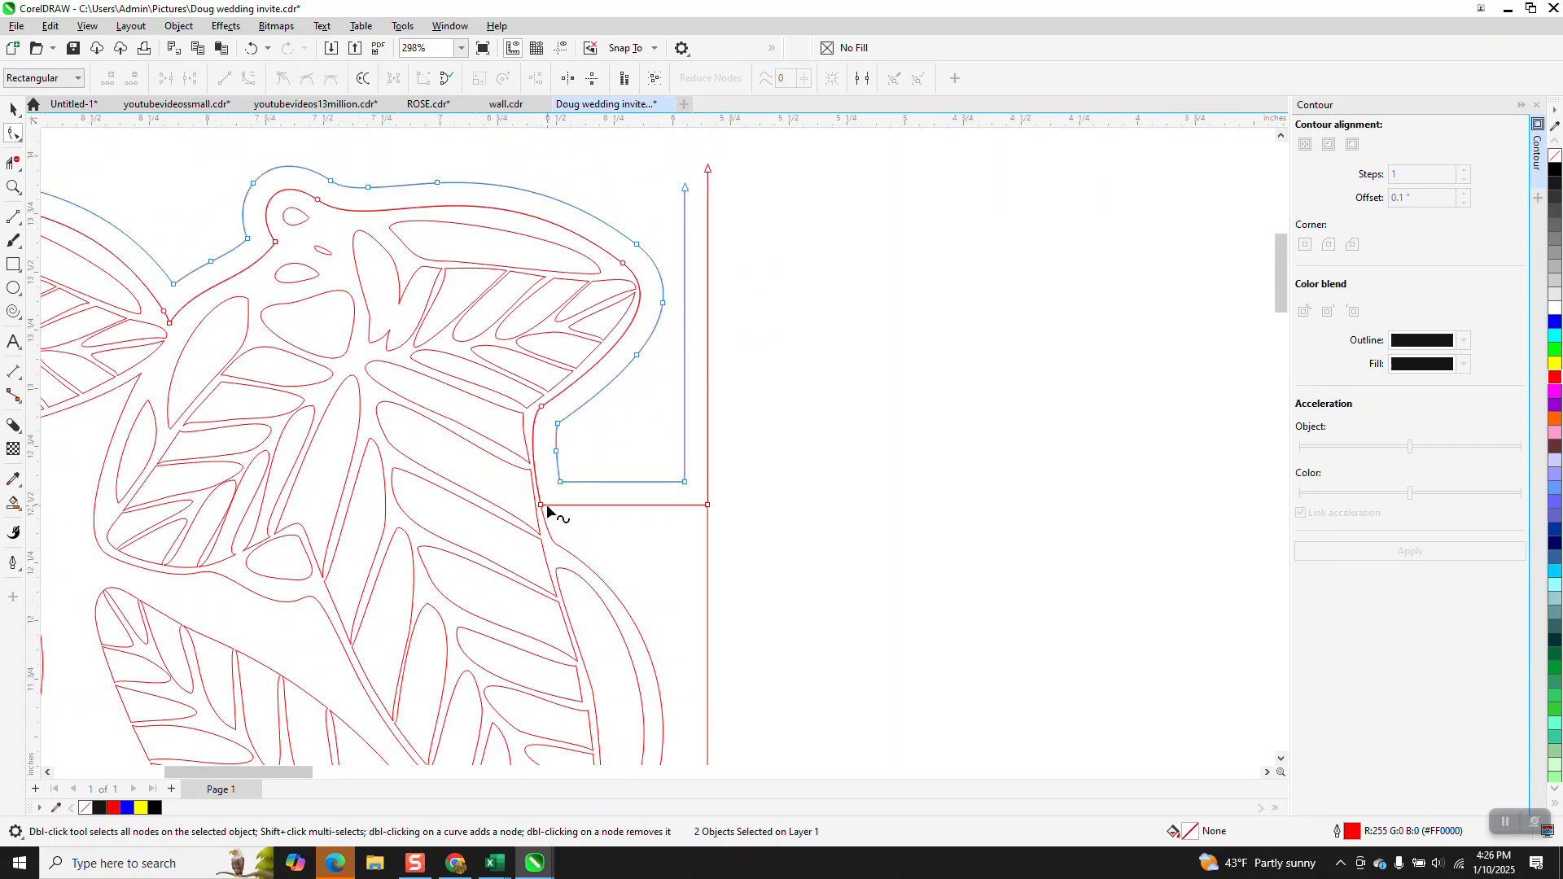
{"action": "scroll", "coordinate": [545, 505], "scroll_direction": "down", "scroll_amount": 3}
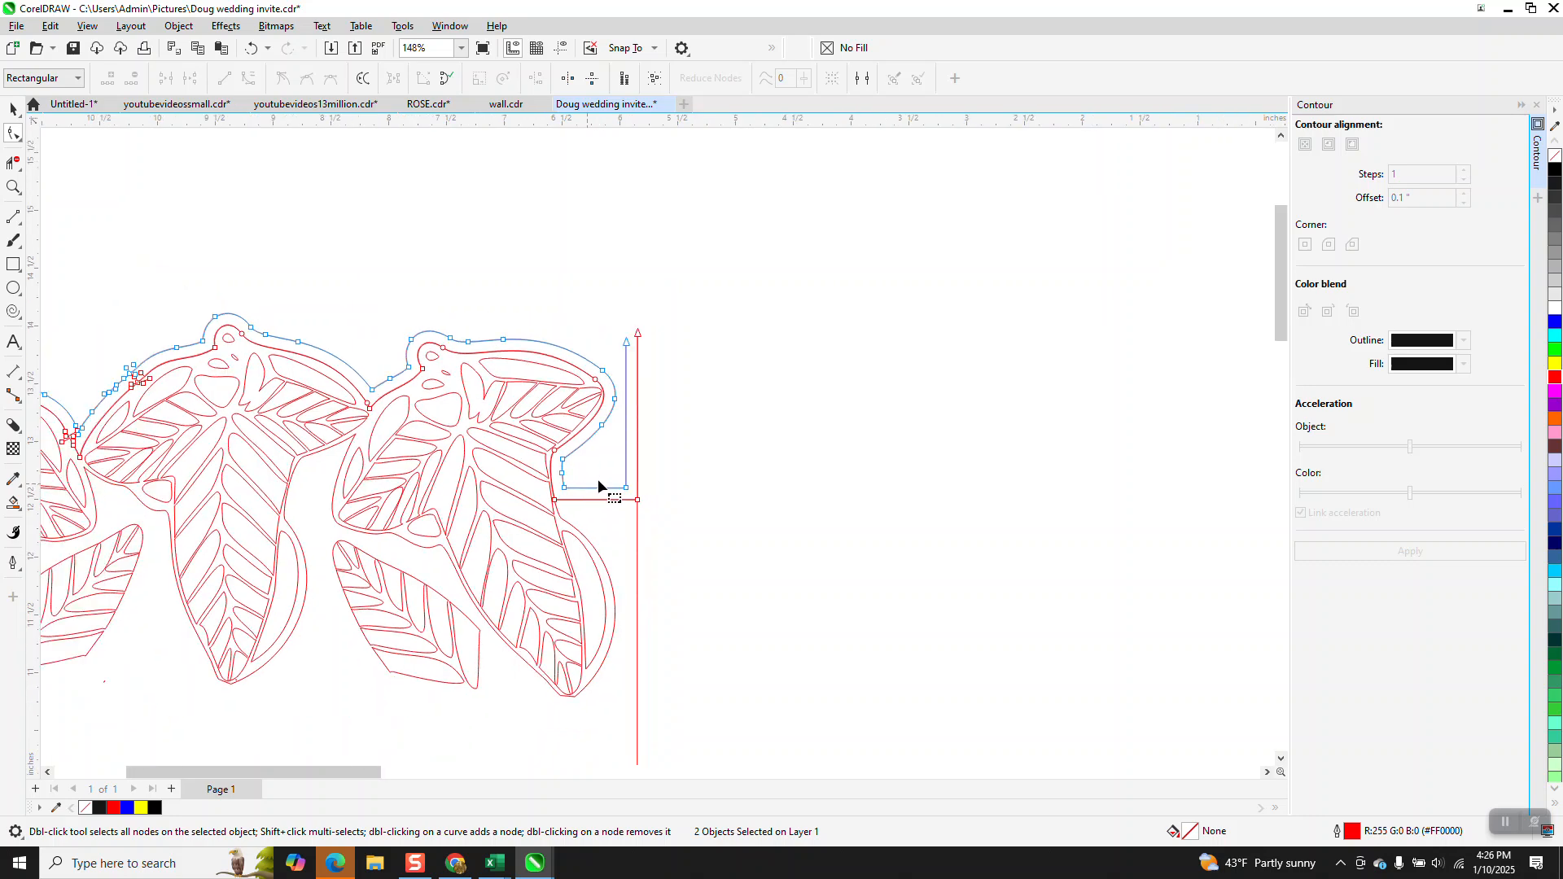
{"action": "scroll", "coordinate": [632, 482], "scroll_direction": "down", "scroll_amount": 2}
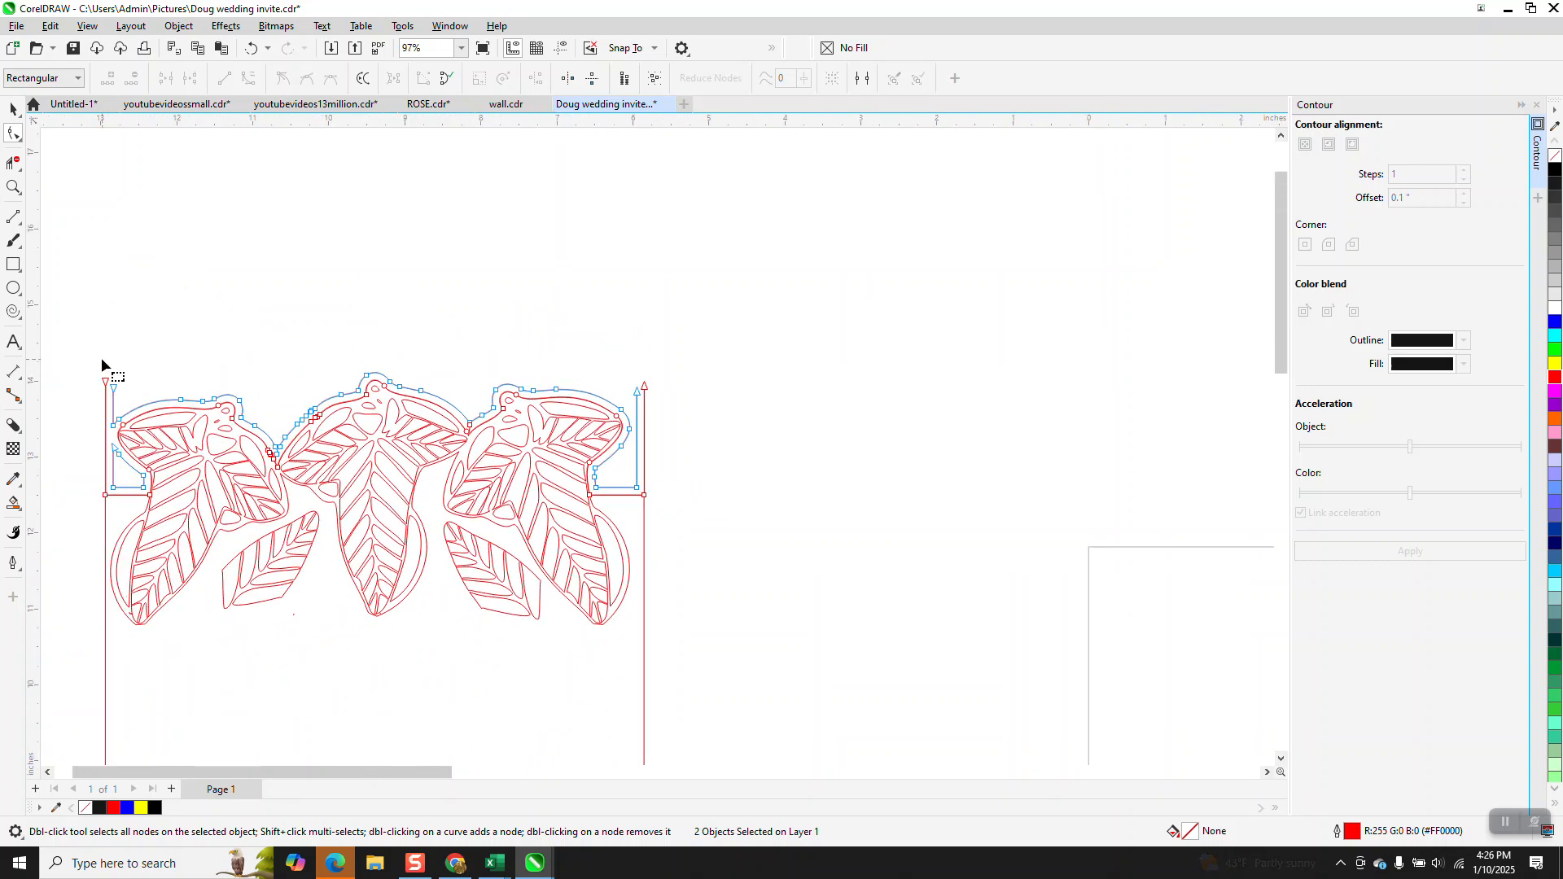
- Try to delete the upper end nodes of both border curves beside the left leaf, and undo the deletion
{"action": "left_click_drag", "start_coordinate": [124, 388], "coordinate": [128, 388]}
{"action": "key", "text": "Delete"}
{"action": "left_click", "coordinate": [14, 187]}
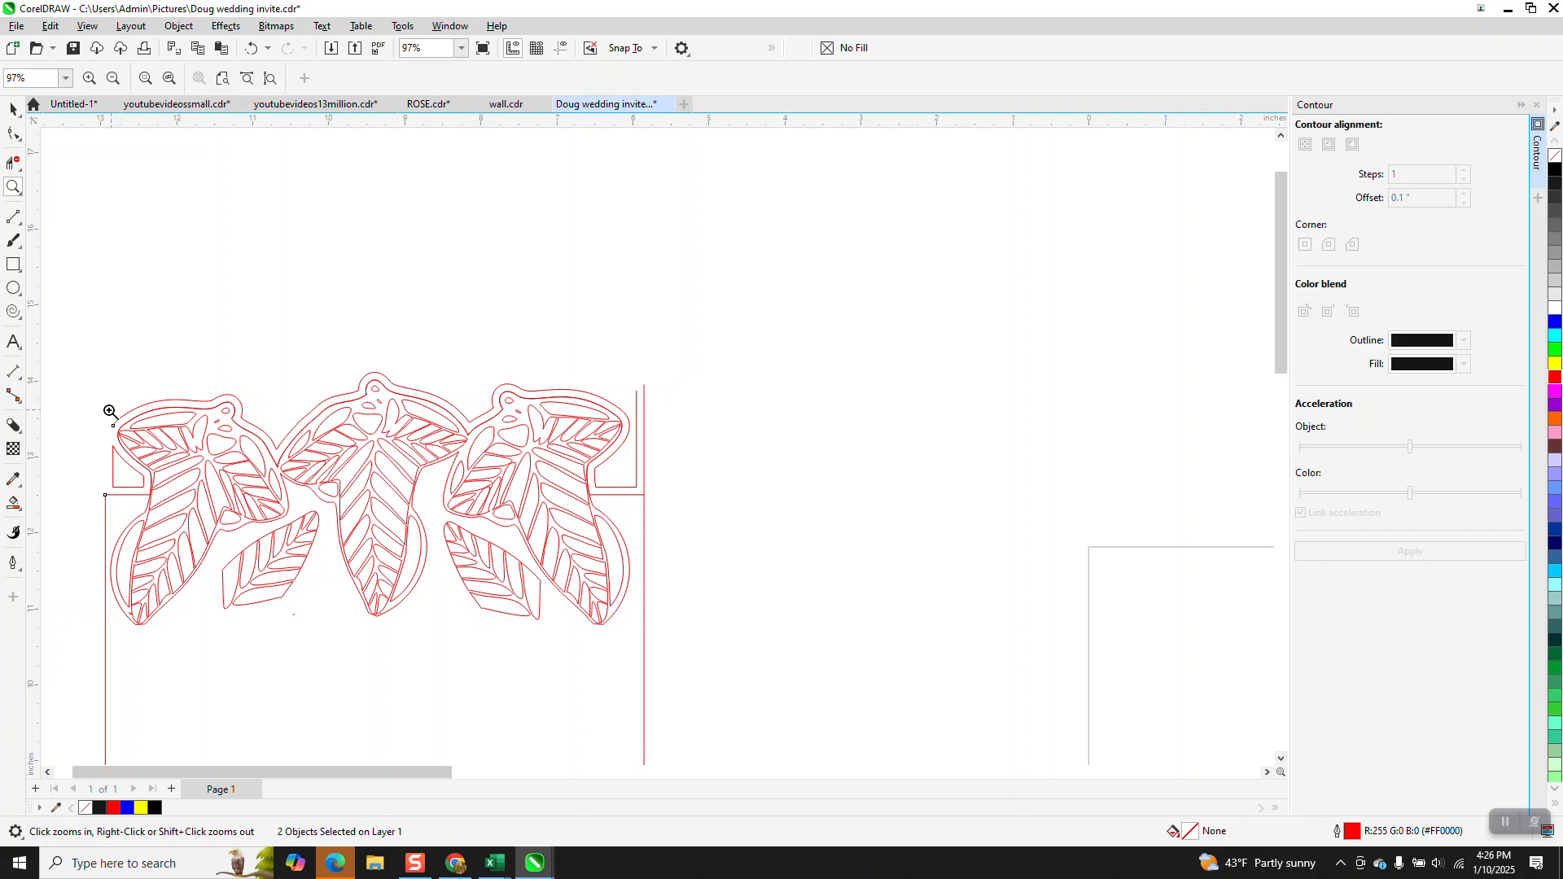
{"action": "left_click", "coordinate": [251, 49]}
- Draw a 3-point curve about 0.27 inches tall bridging the gap in the contour beside the left leaf
{"action": "left_click_drag", "start_coordinate": [71, 351], "coordinate": [367, 595]}
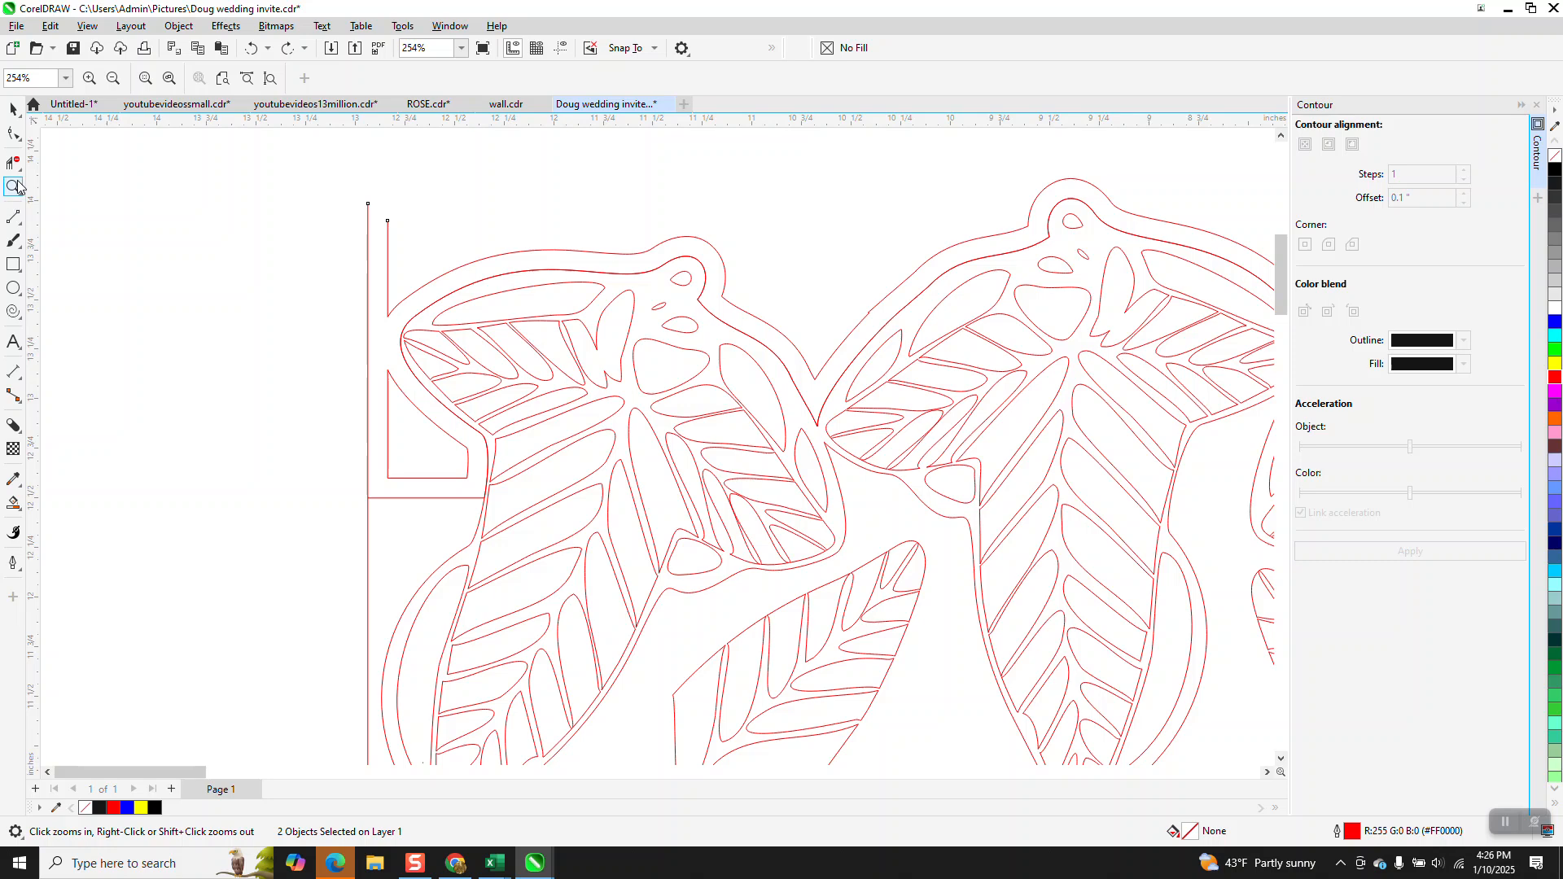
{"action": "left_click", "coordinate": [18, 221]}
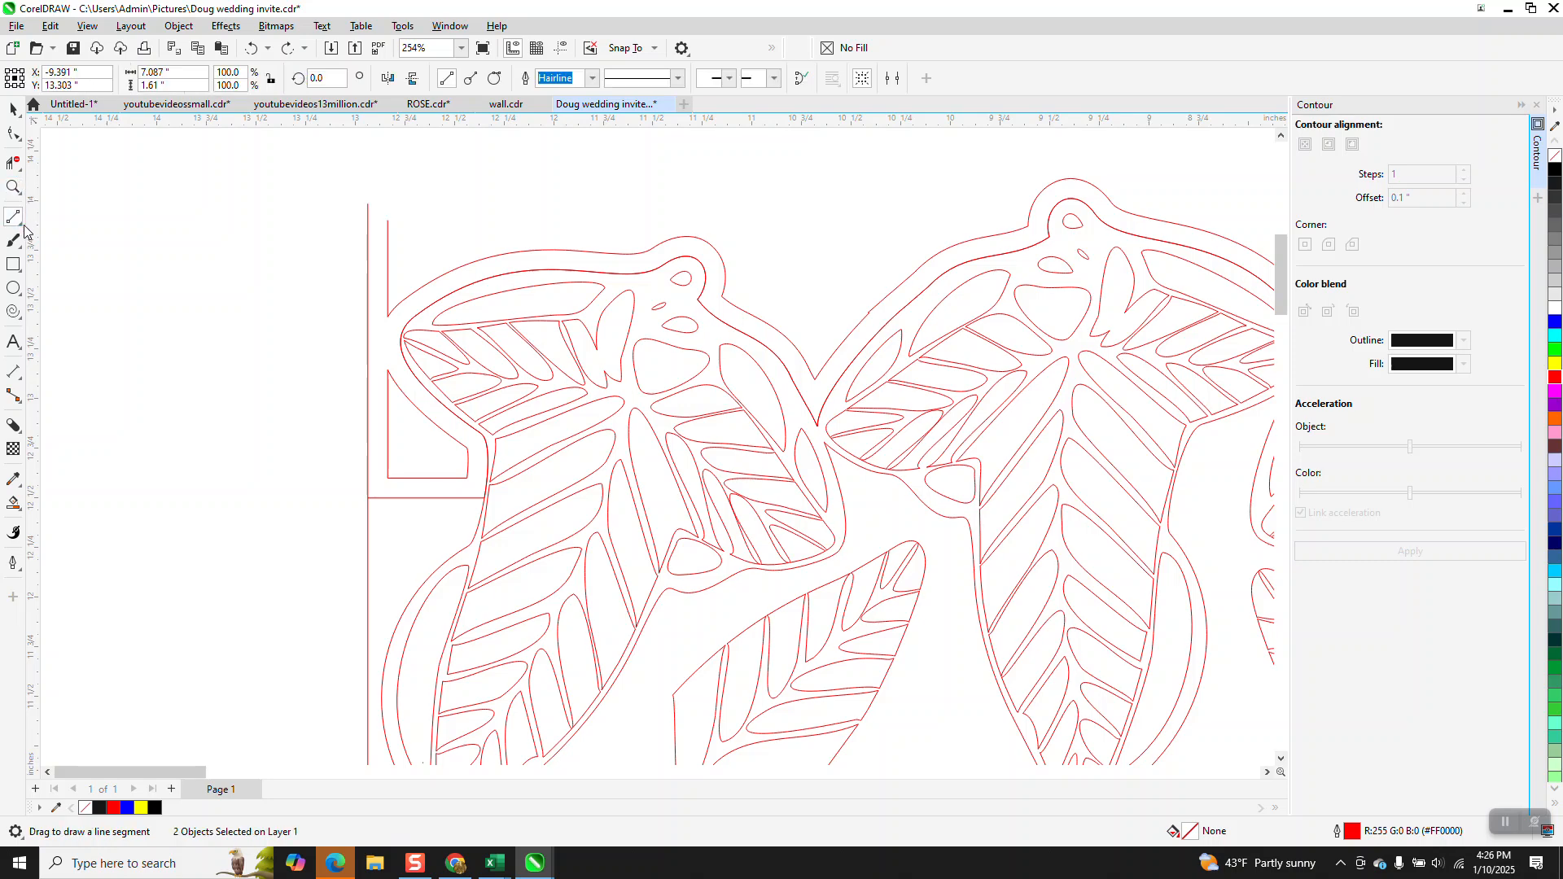
{"action": "left_click", "coordinate": [20, 224]}
{"action": "left_click", "coordinate": [74, 324]}
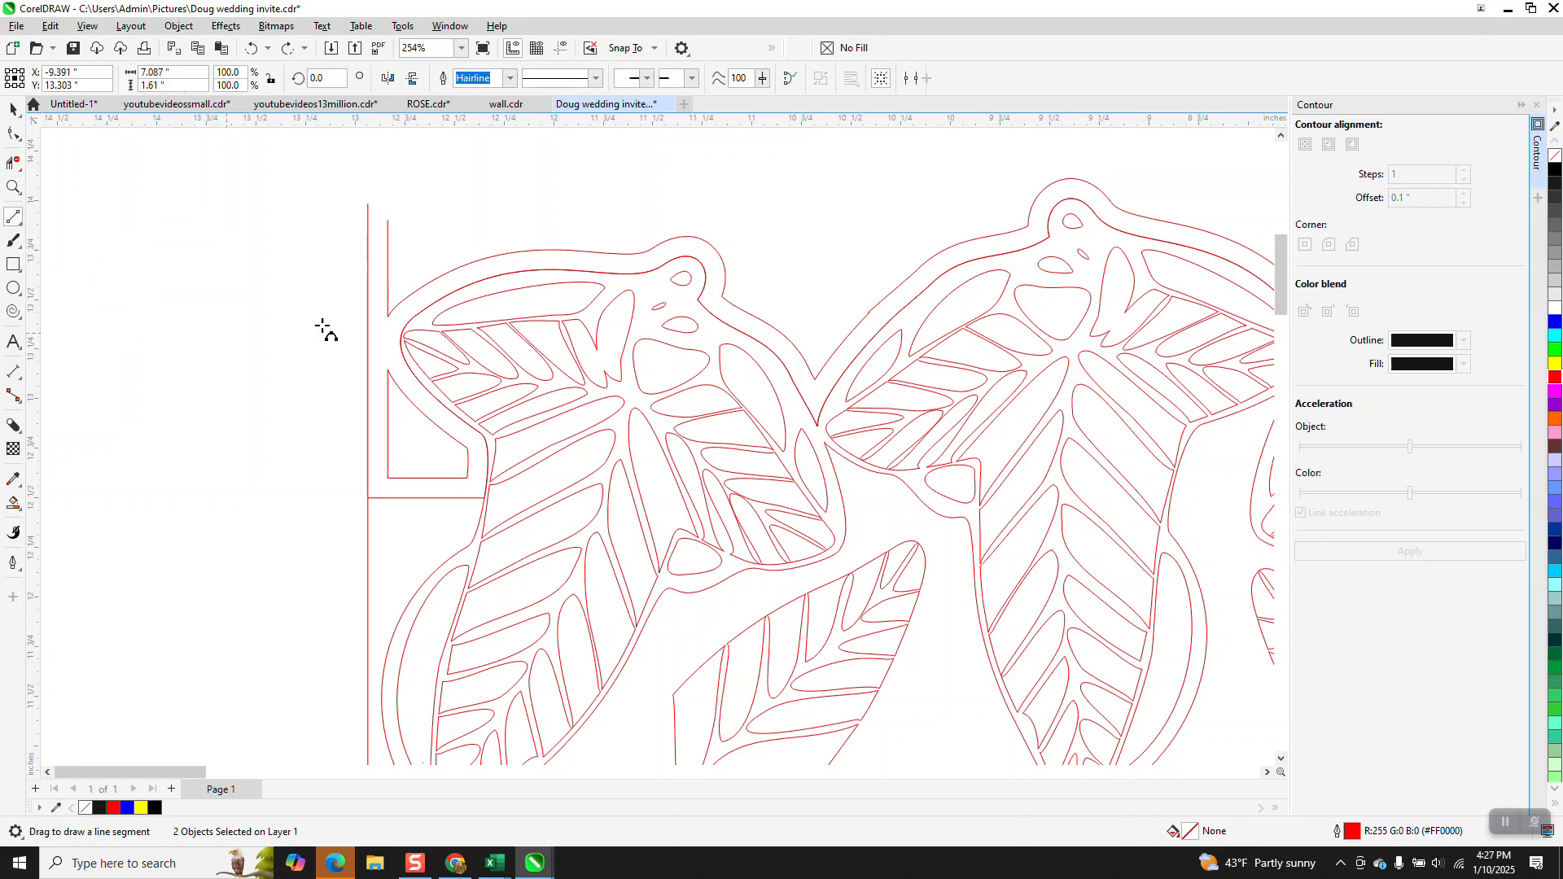
{"action": "left_click_drag", "start_coordinate": [387, 330], "coordinate": [386, 369]}
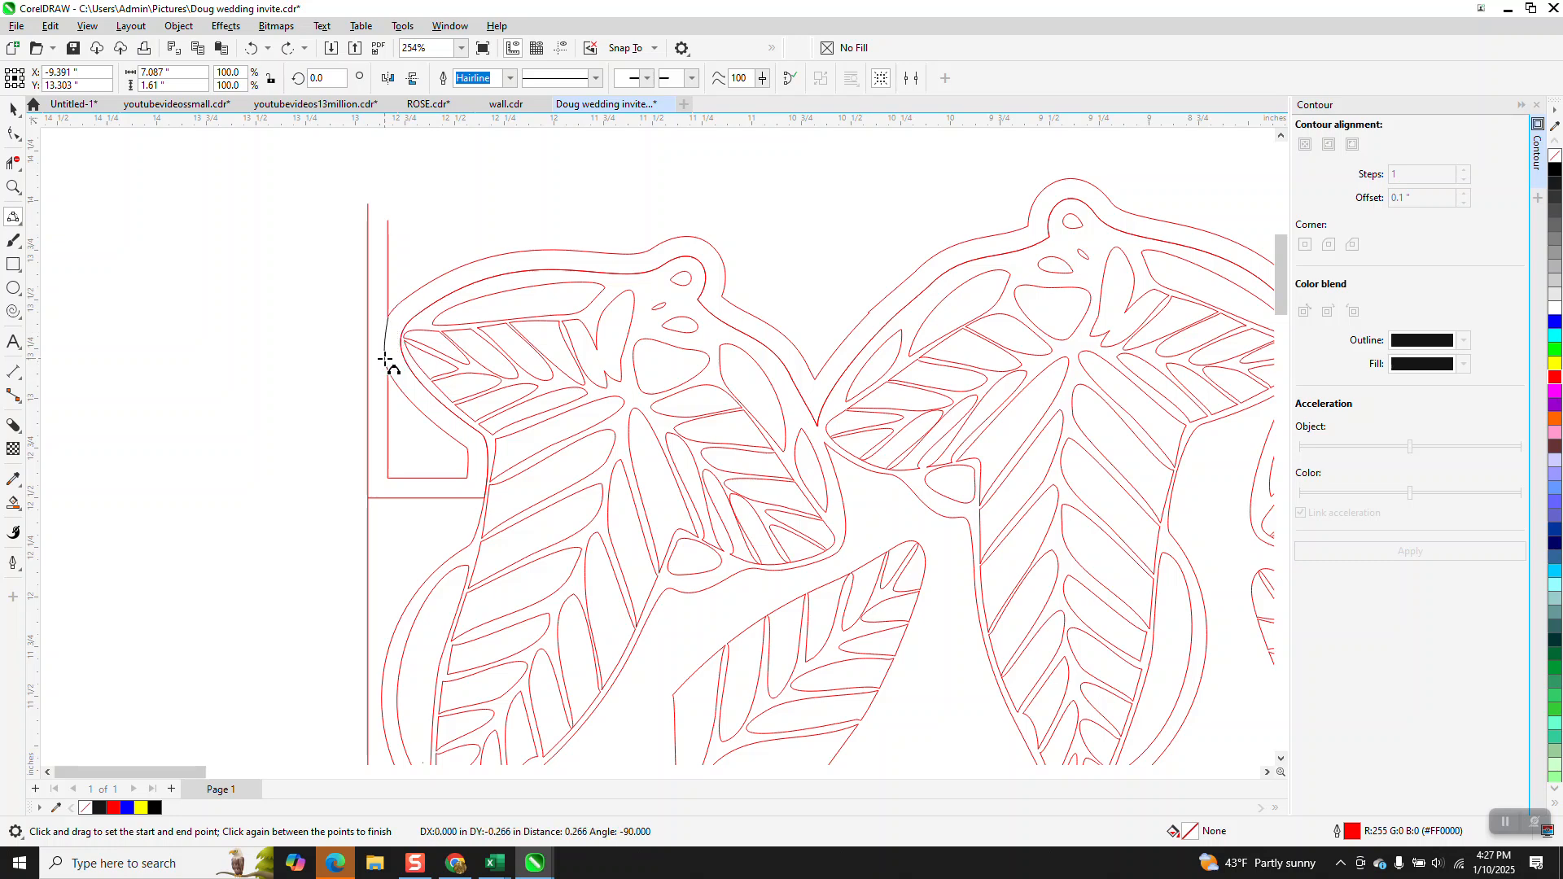
{"action": "left_click", "coordinate": [384, 356]}
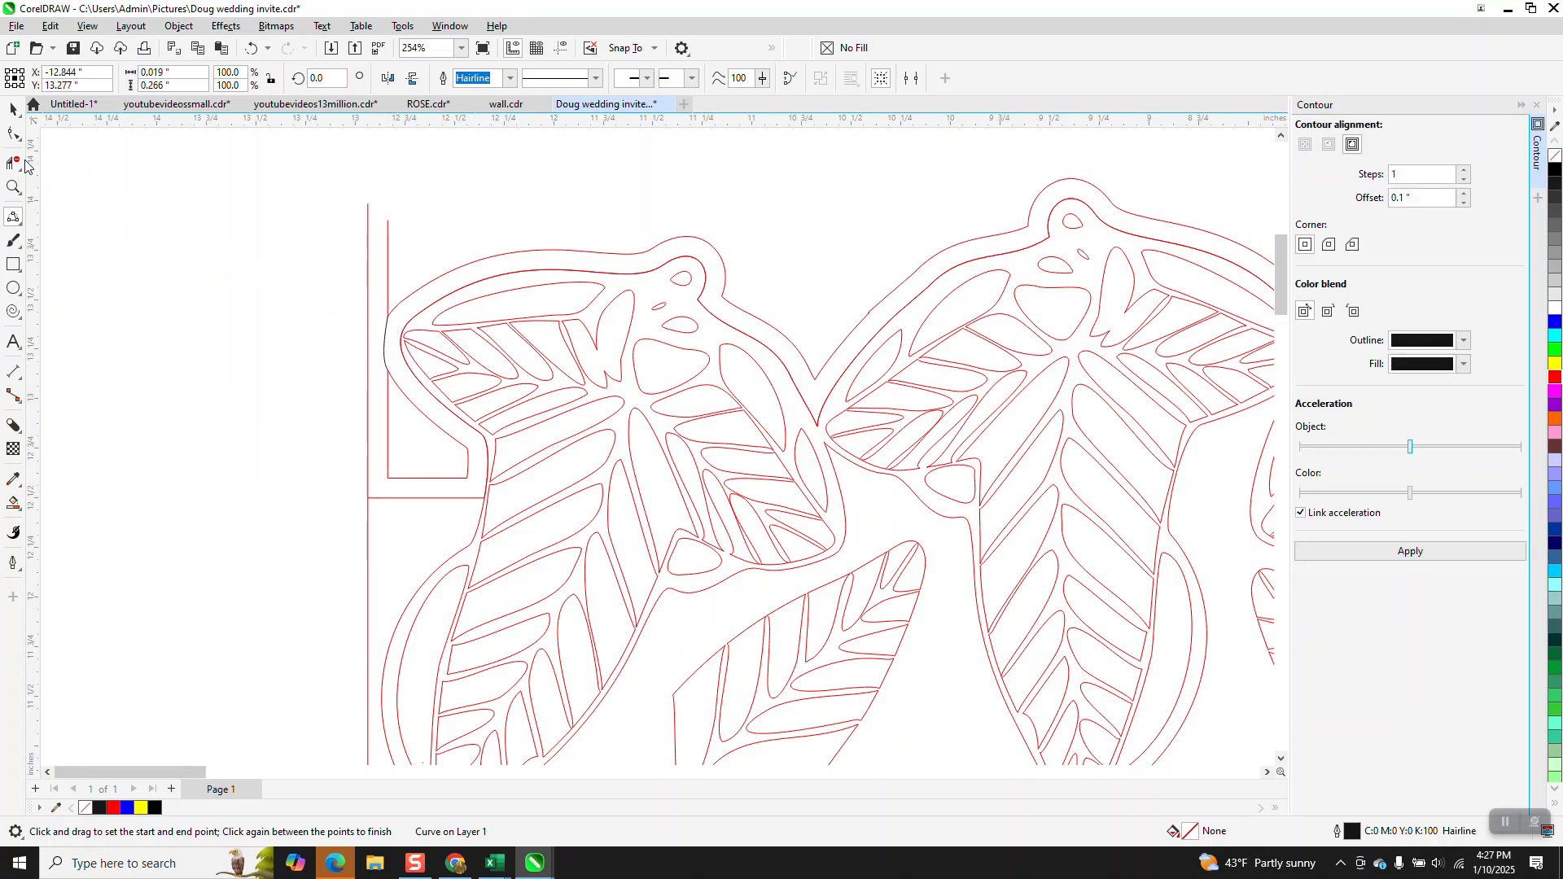
- Remove the two vertical line ends beside the left leaf with Virtual Segment Delete, and undo the further removal below the bridging curve
{"action": "left_click", "coordinate": [16, 163]}
{"action": "left_click", "coordinate": [368, 271]}
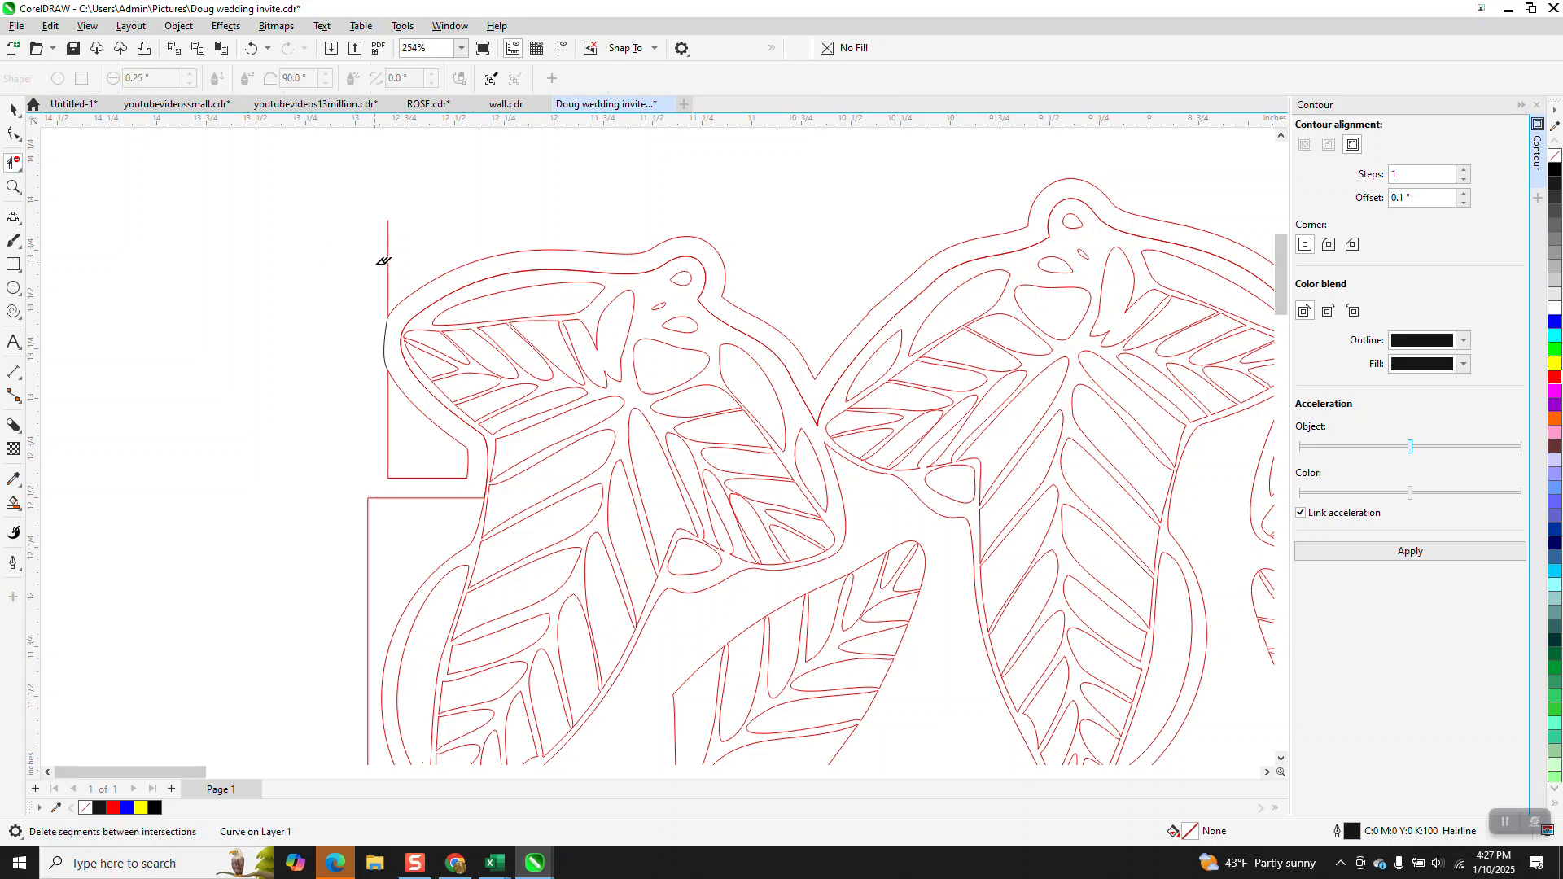
{"action": "left_click", "coordinate": [386, 262]}
{"action": "left_click", "coordinate": [389, 405]}
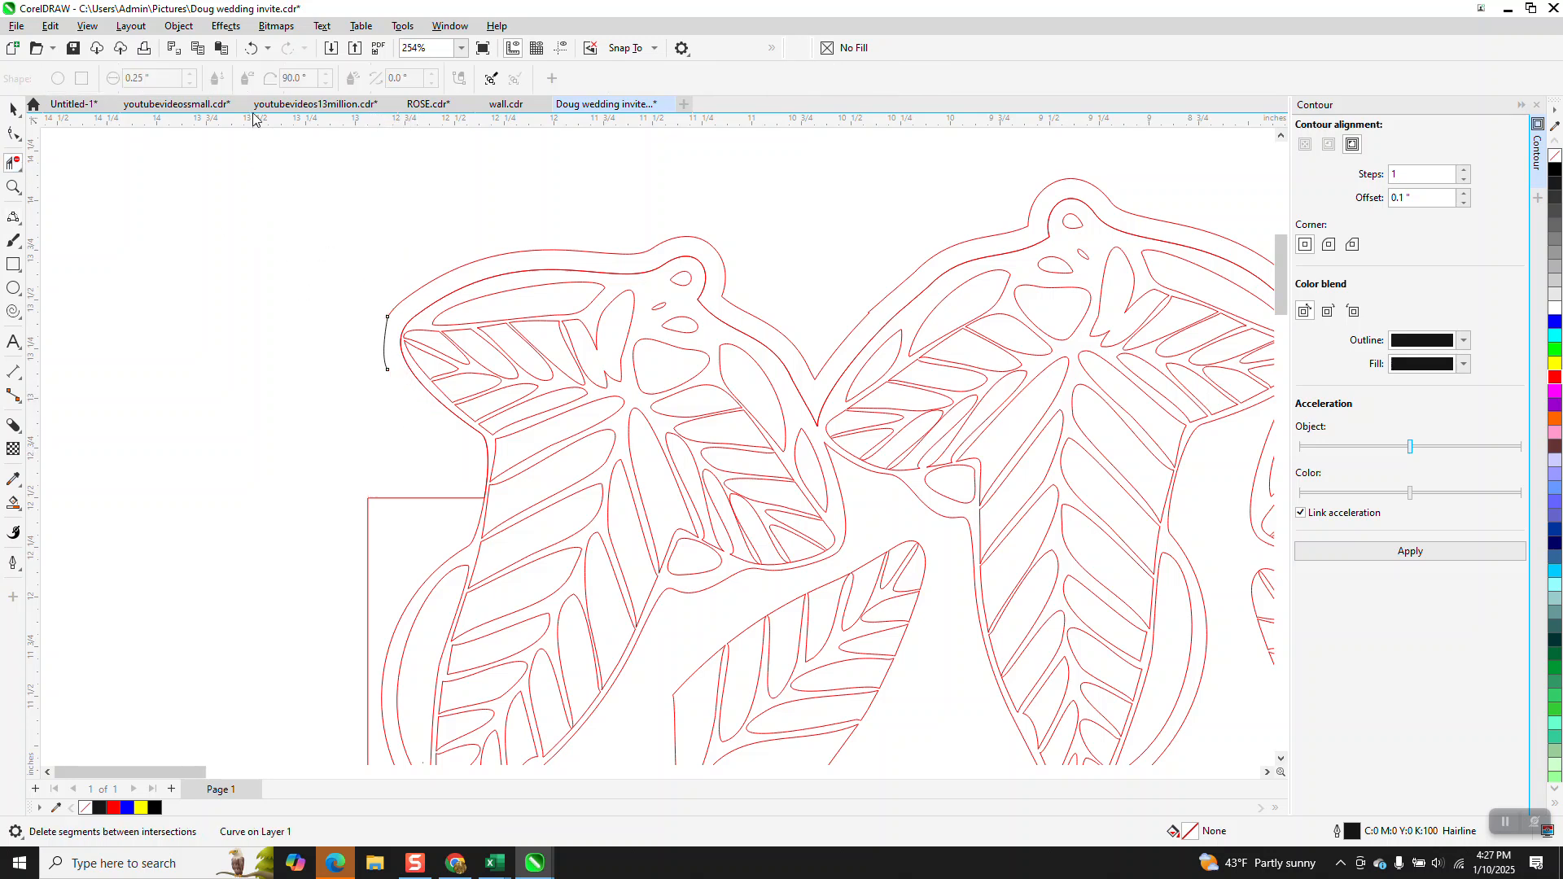
{"action": "left_click", "coordinate": [252, 48]}
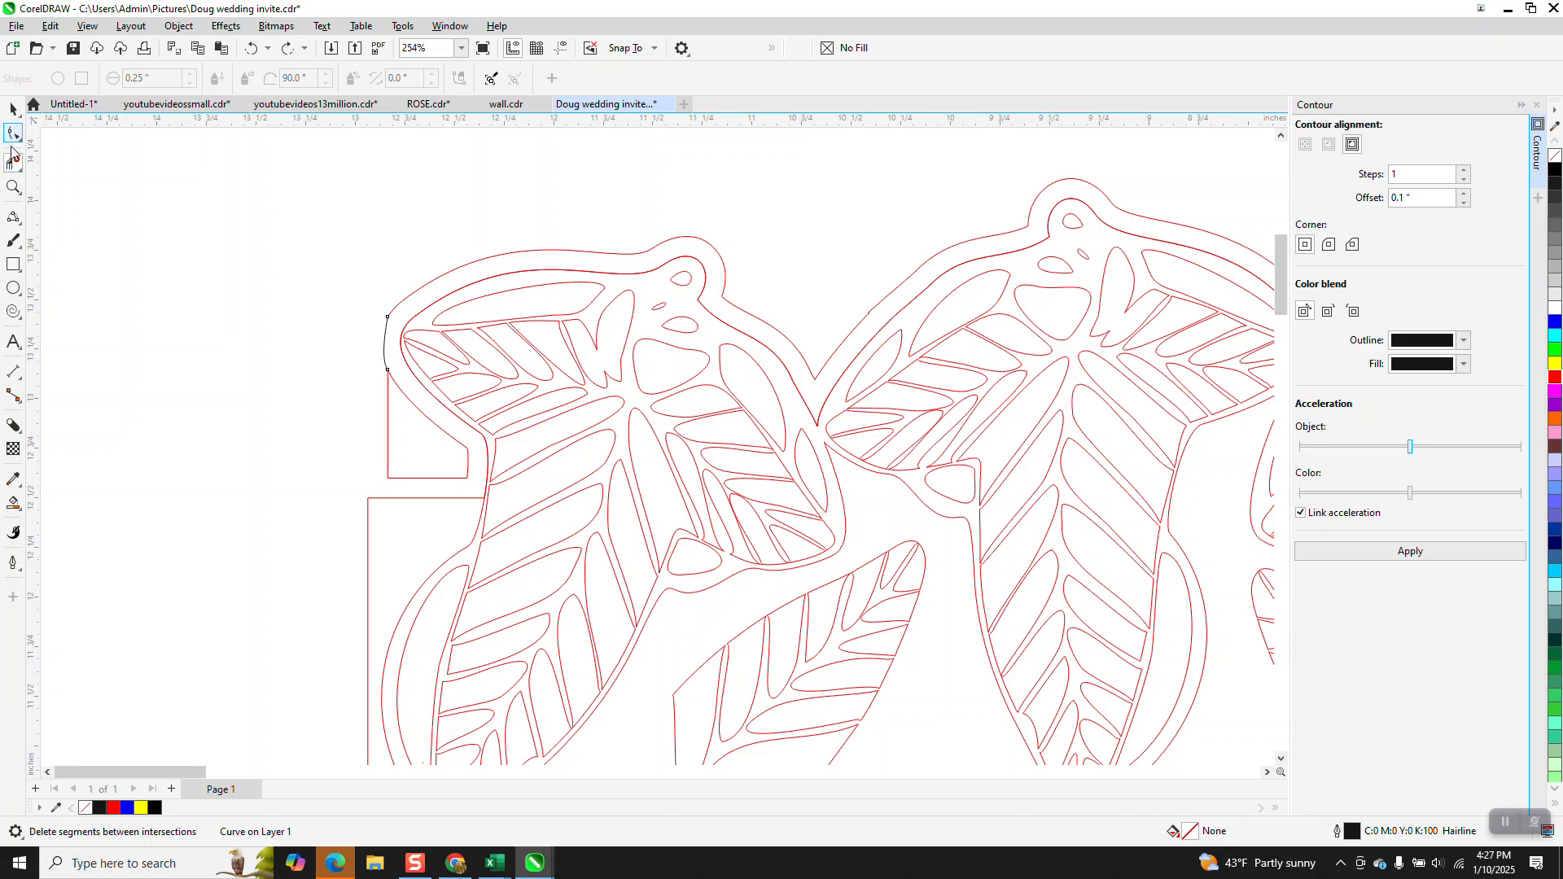
- Move the contour's two lower nodes beside the left leaf onto the horizontal line, placing the outer one at the card edge's corner
{"action": "left_click", "coordinate": [18, 220]}
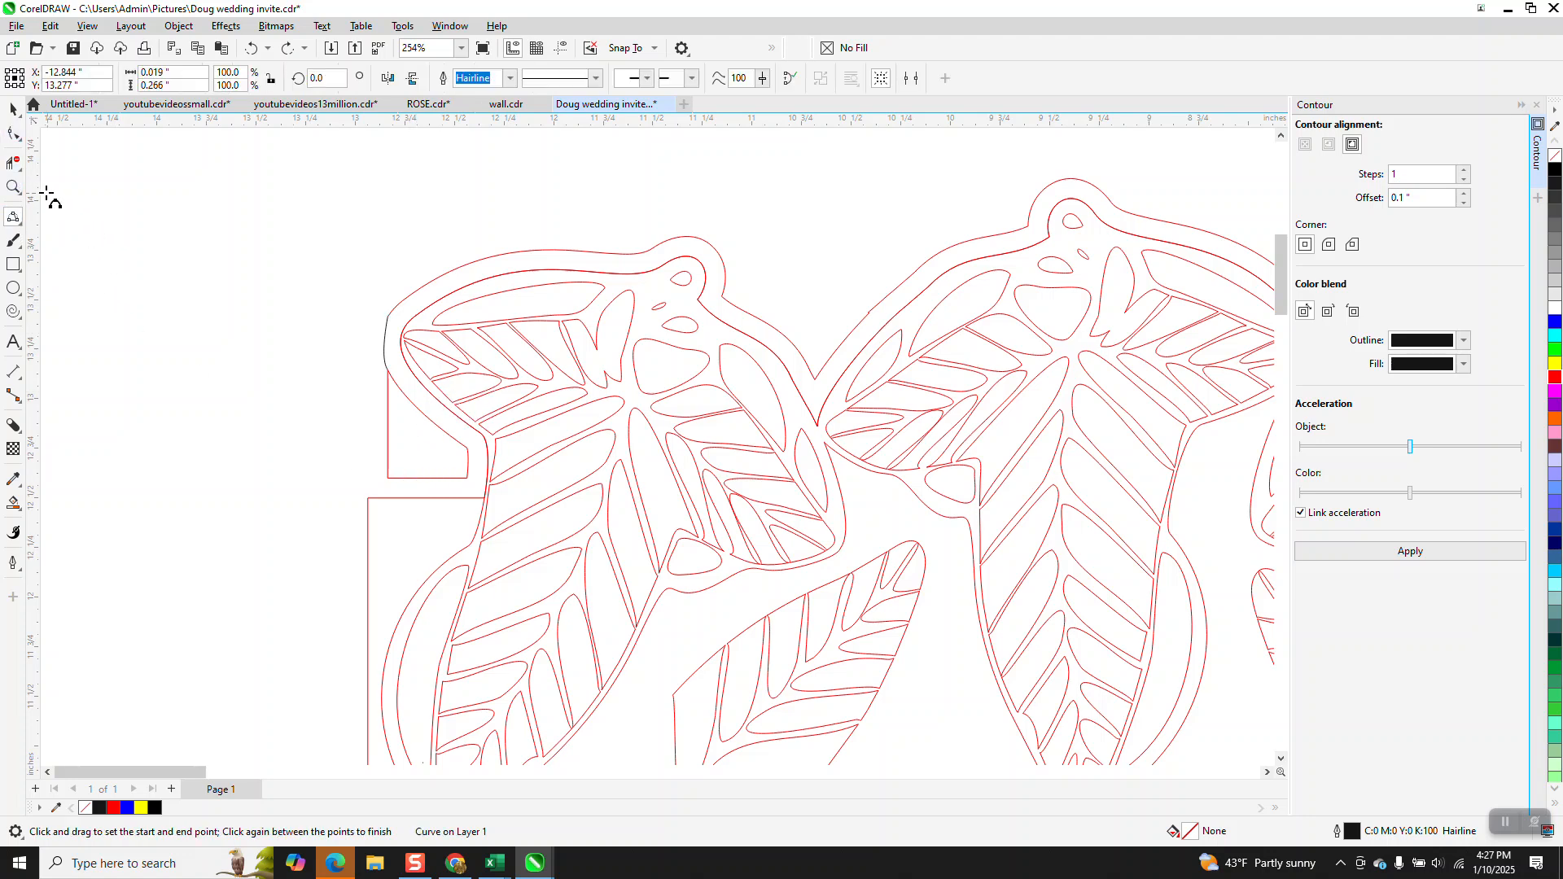
{"action": "left_click", "coordinate": [18, 138]}
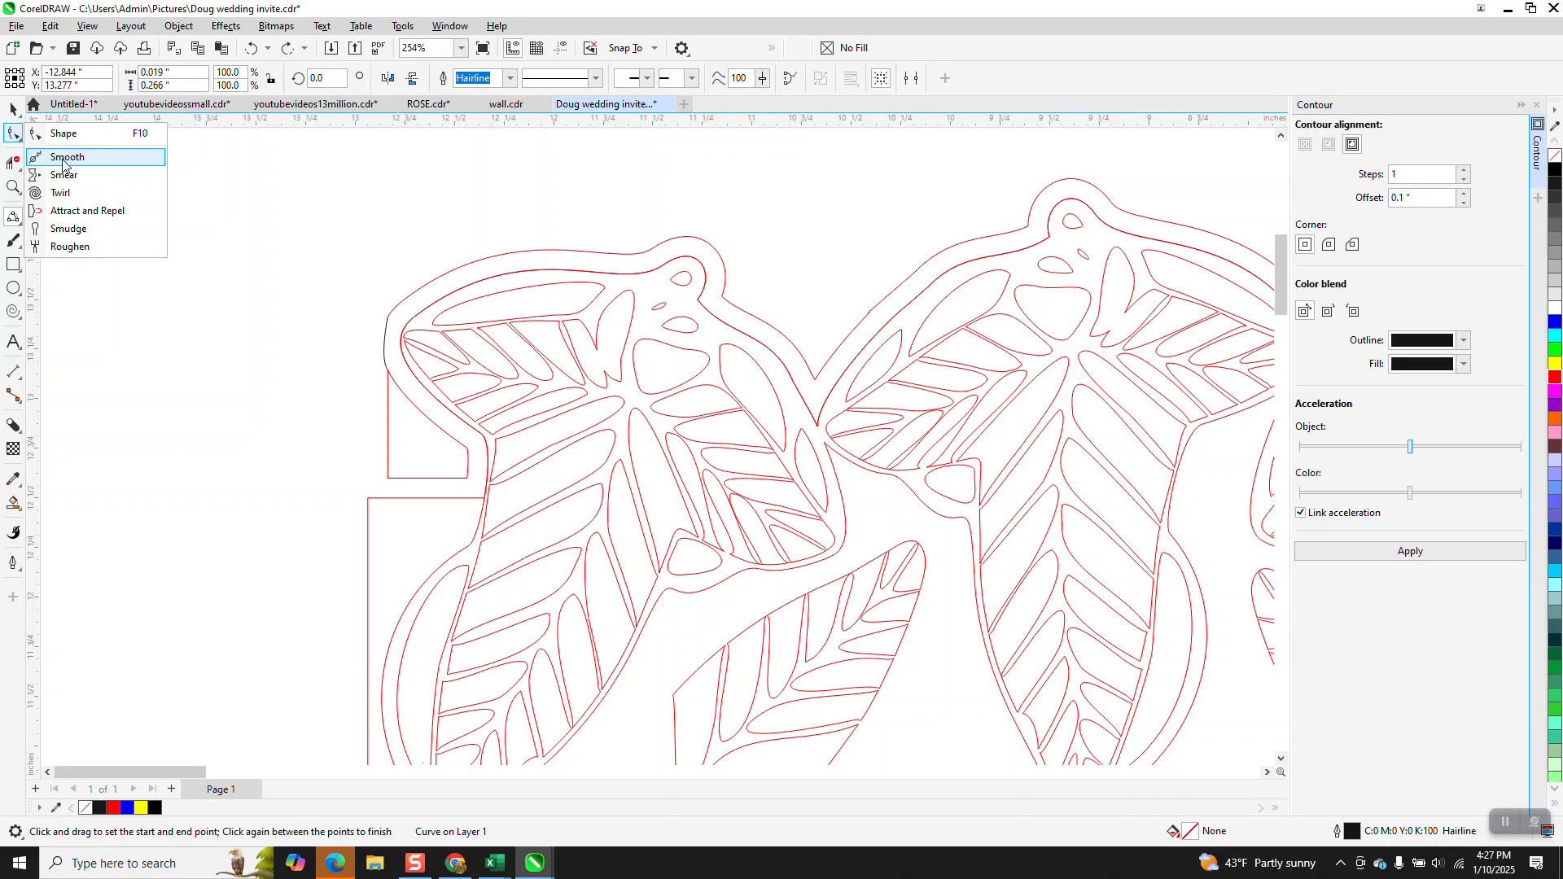
{"action": "left_click", "coordinate": [398, 478]}
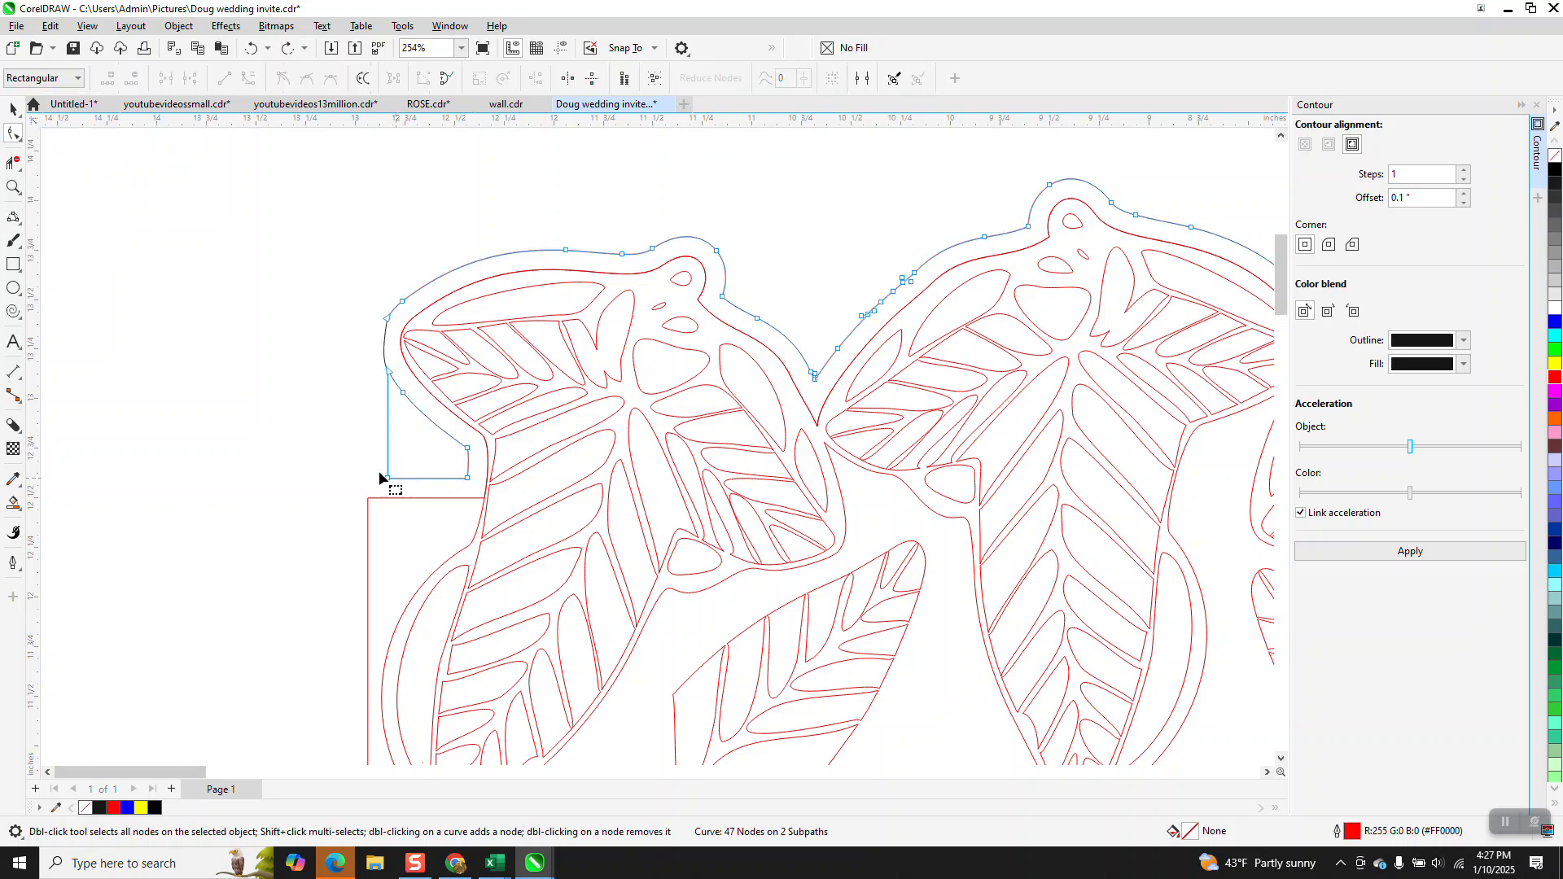
{"action": "left_click_drag", "start_coordinate": [381, 470], "coordinate": [472, 513]}
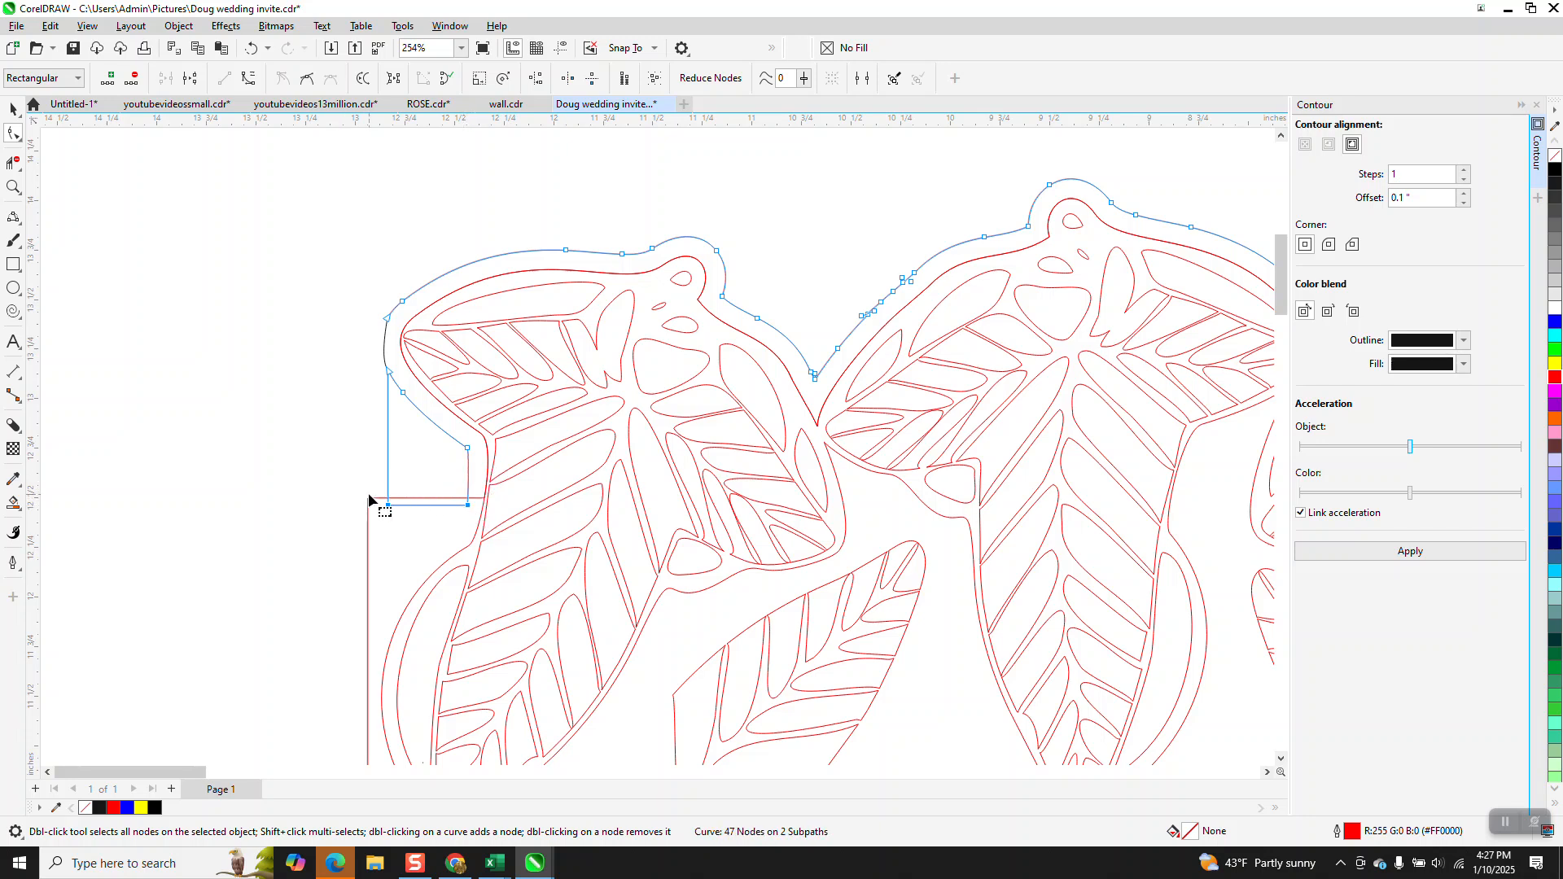
{"action": "left_click", "coordinate": [360, 456]}
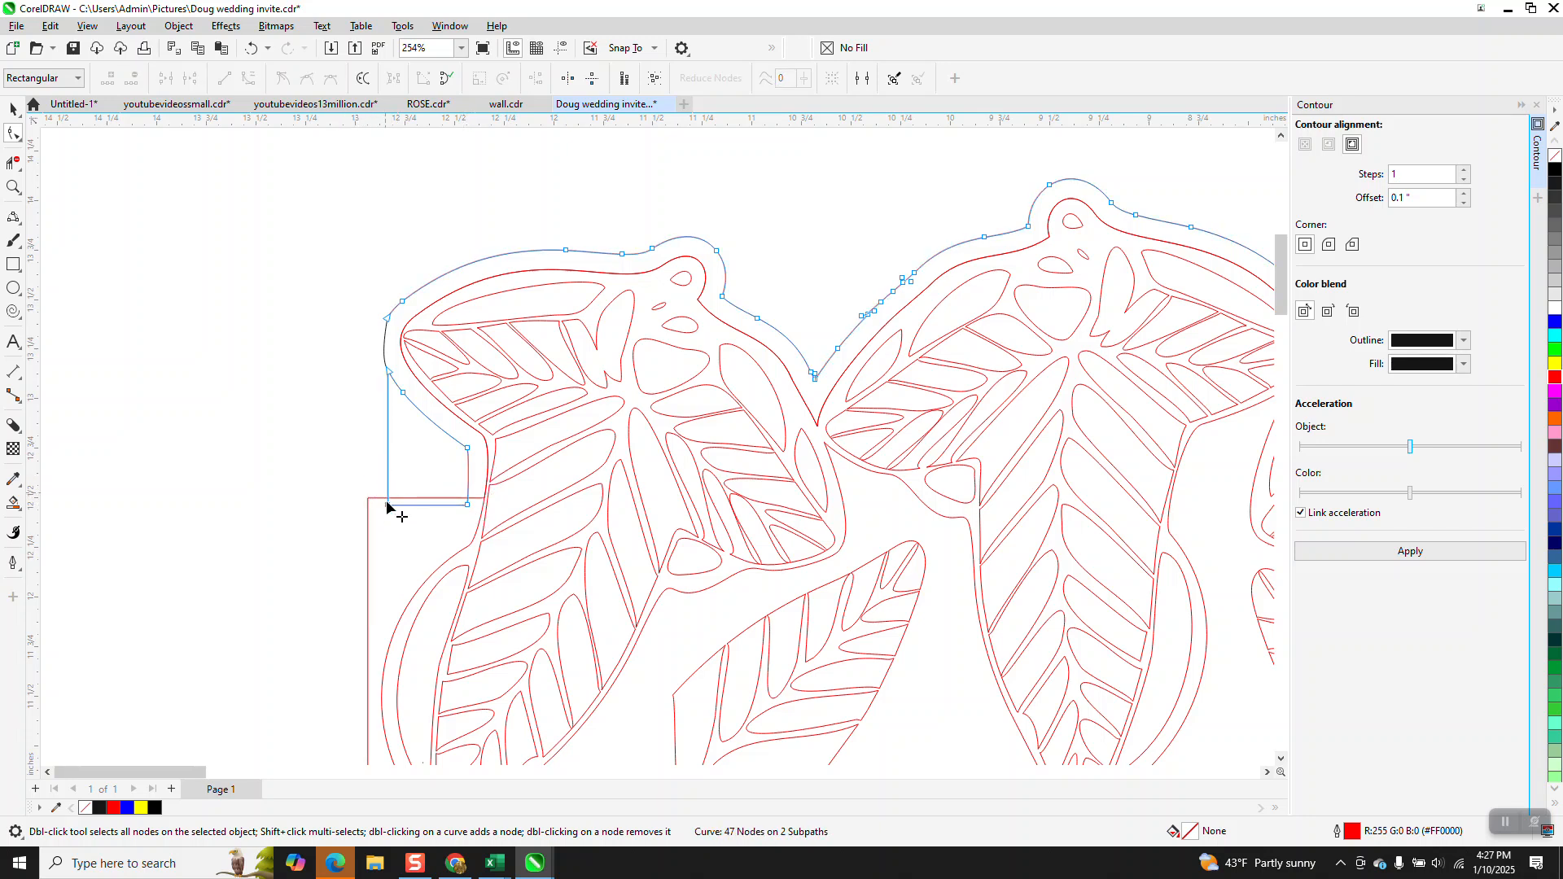
{"action": "left_click_drag", "start_coordinate": [388, 506], "coordinate": [424, 509]}
- Remove the leftover contour segments and horizontal line between the left leaf and the slanted edge with Virtual Segment Delete
{"action": "left_click", "coordinate": [15, 166]}
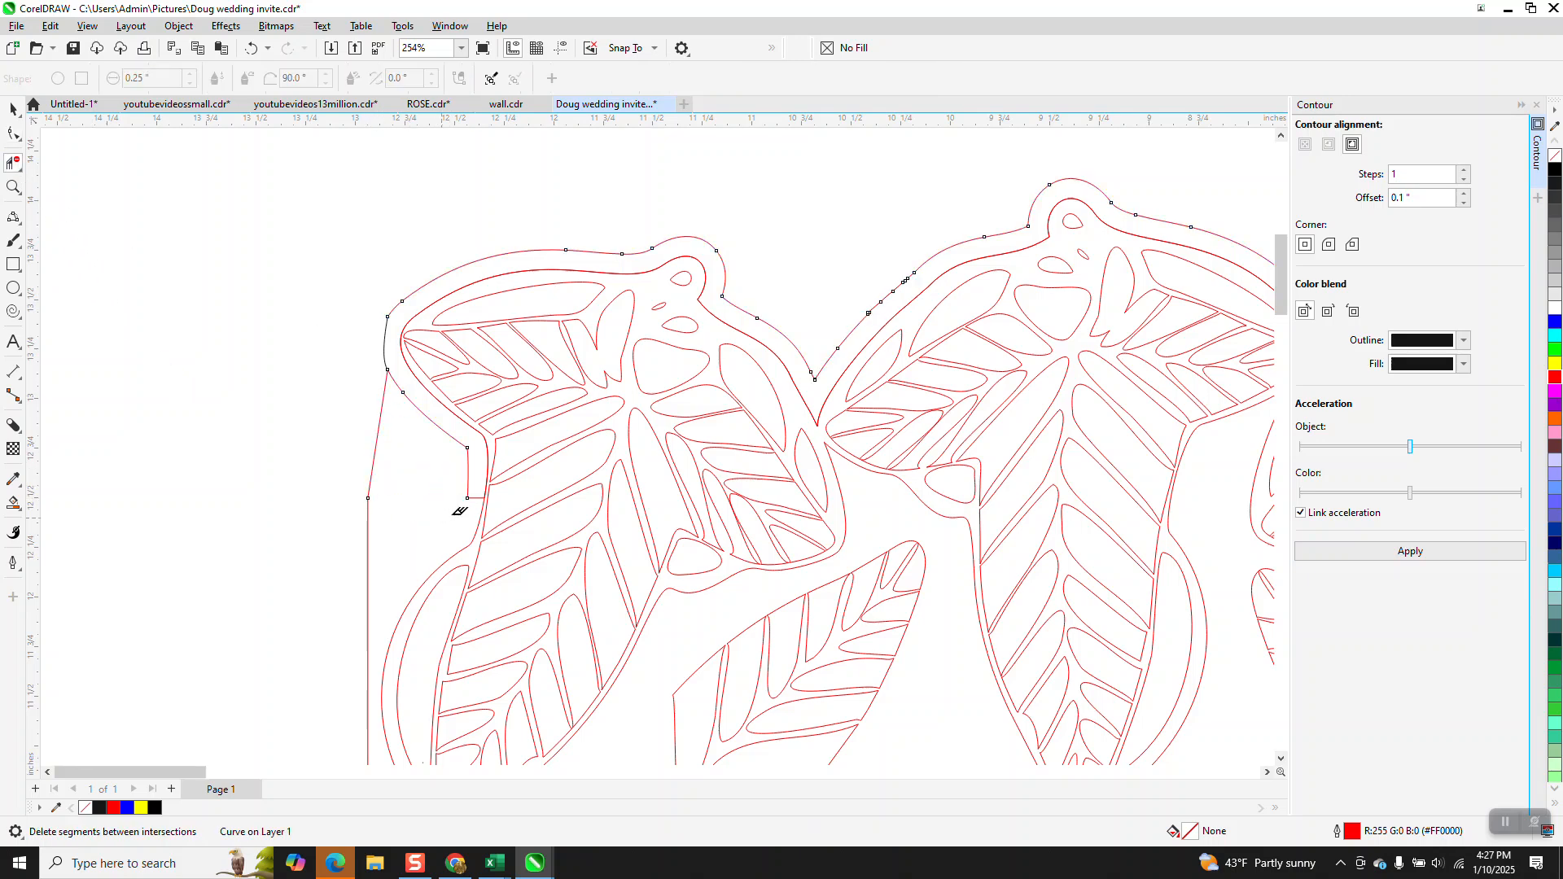
{"action": "left_click", "coordinate": [469, 472]}
{"action": "key", "text": "F10"}
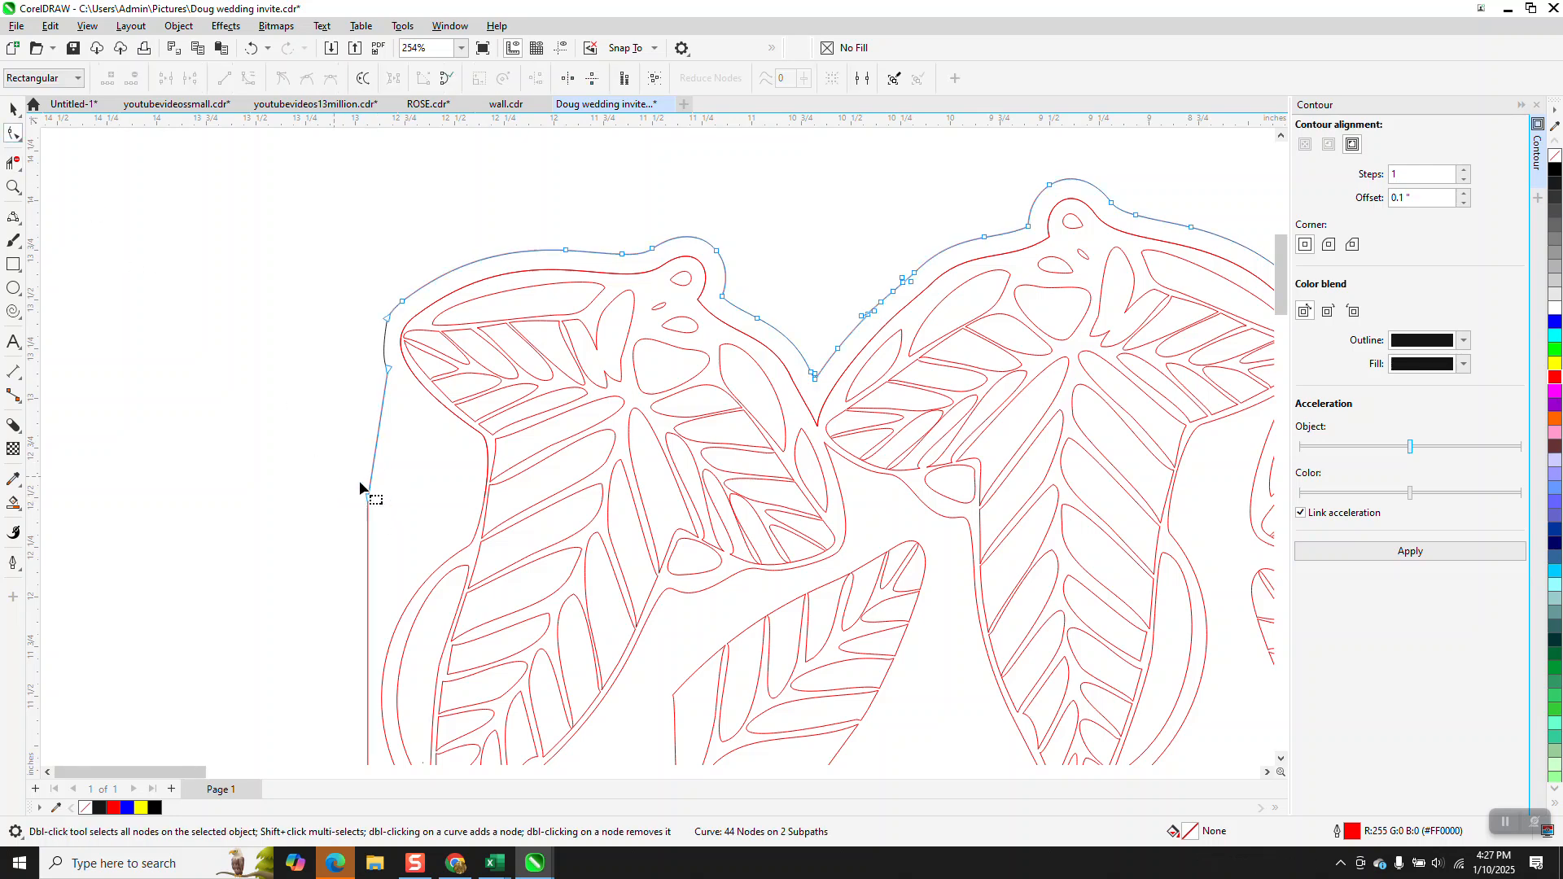
{"action": "scroll", "coordinate": [359, 480], "scroll_direction": "down", "scroll_amount": 1}
{"action": "scroll", "coordinate": [271, 422], "scroll_direction": "down", "scroll_amount": 1}
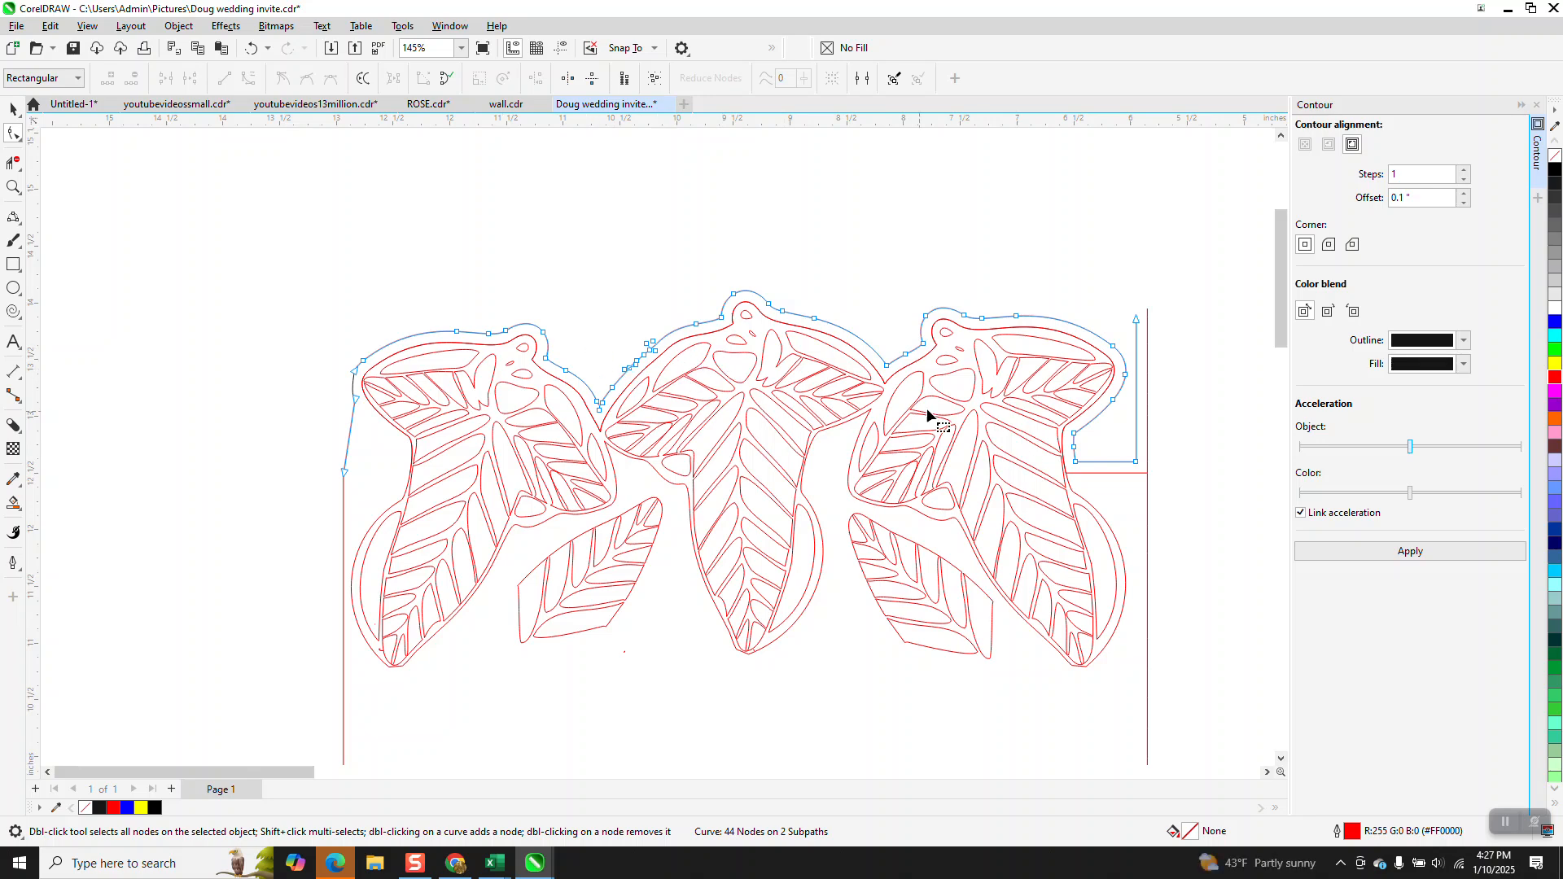
- Break the contour apart at its lower outer corner node beside the right leaf
{"action": "scroll", "coordinate": [945, 419], "scroll_direction": "down", "scroll_amount": 1}
{"action": "left_click", "coordinate": [13, 187]}
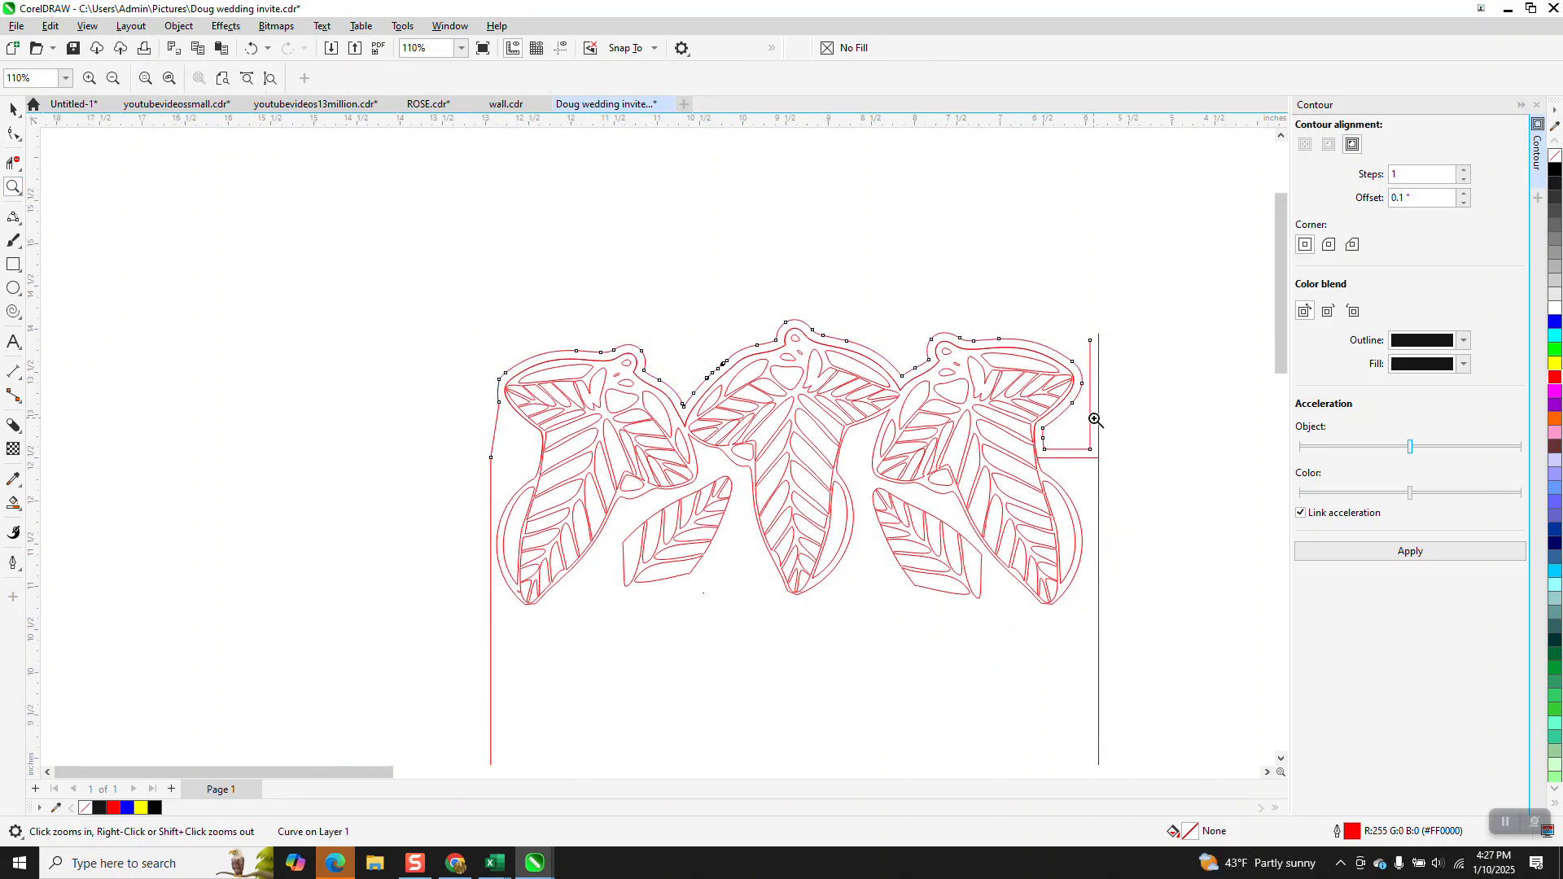
{"action": "left_click_drag", "start_coordinate": [1007, 365], "coordinate": [1157, 477]}
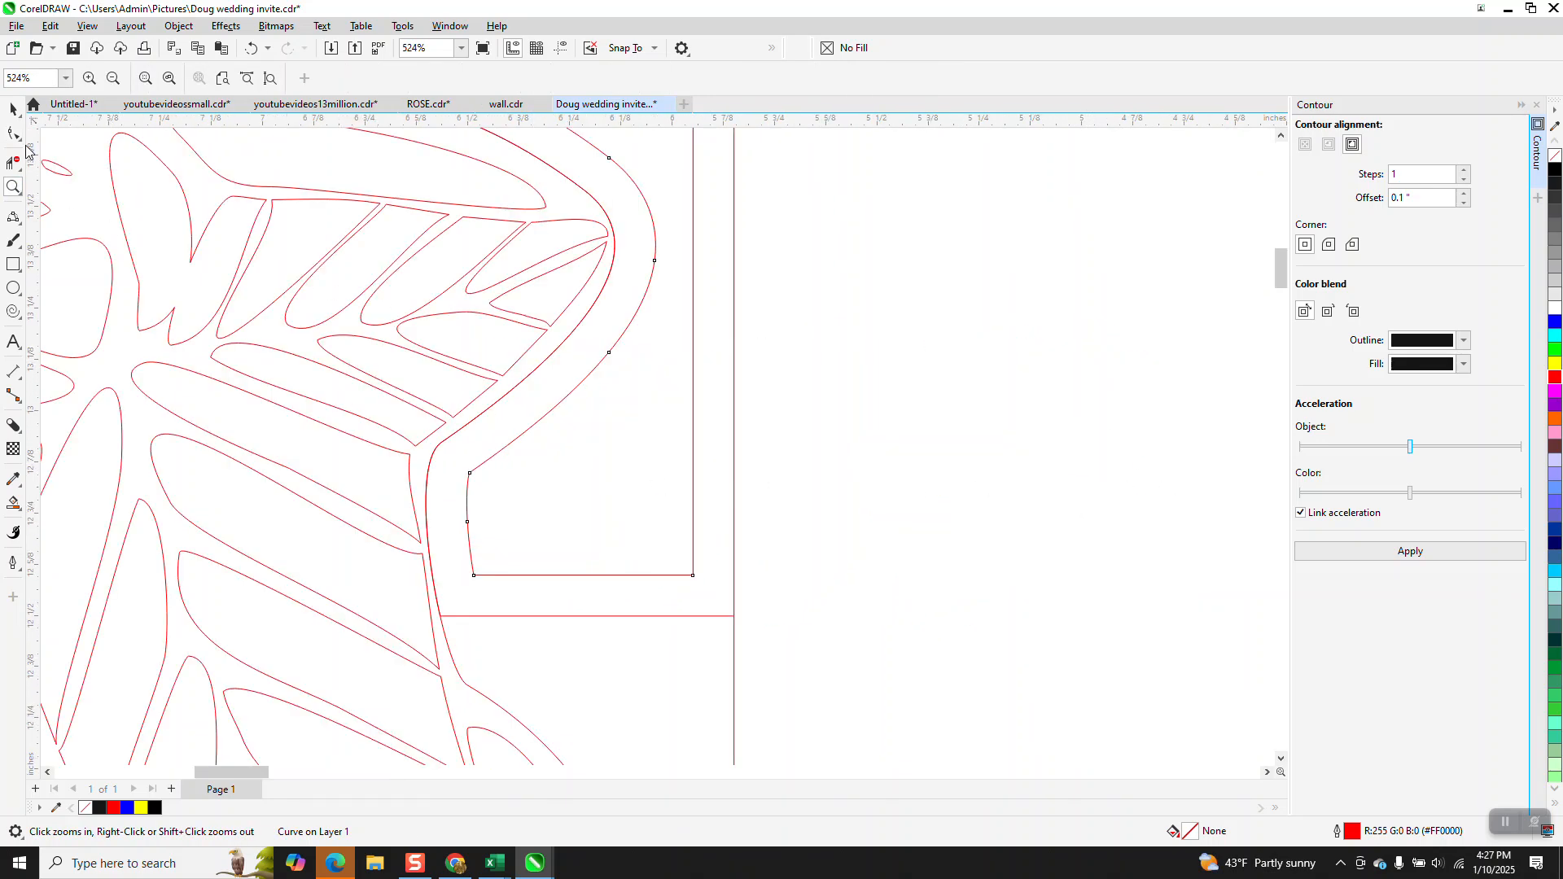
{"action": "left_click", "coordinate": [14, 134]}
{"action": "left_click_drag", "start_coordinate": [773, 488], "coordinate": [698, 584]}
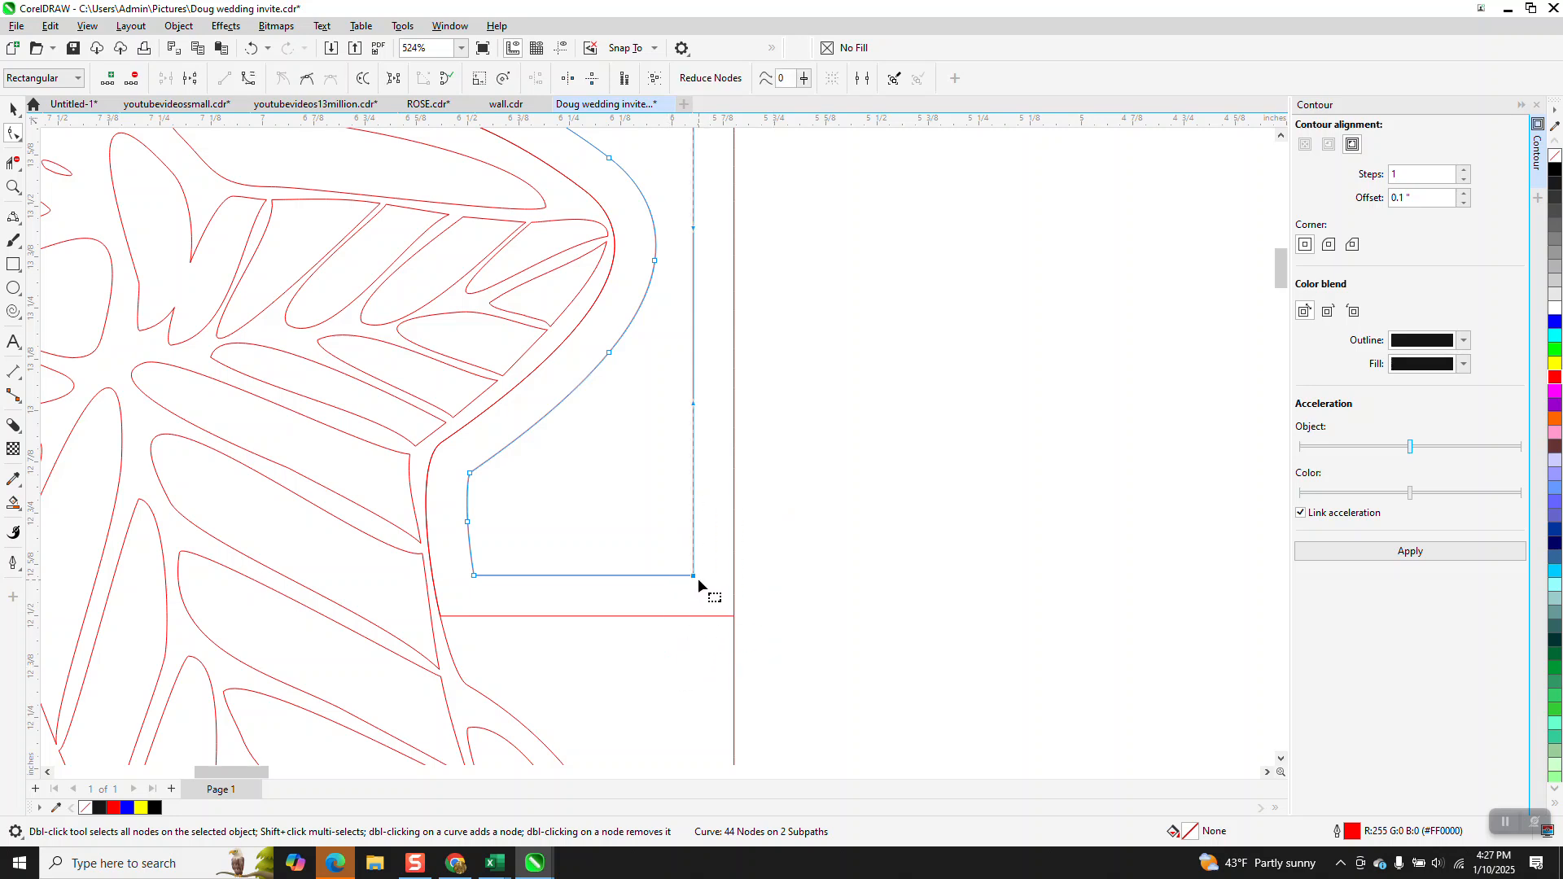
{"action": "right_click", "coordinate": [693, 576]}
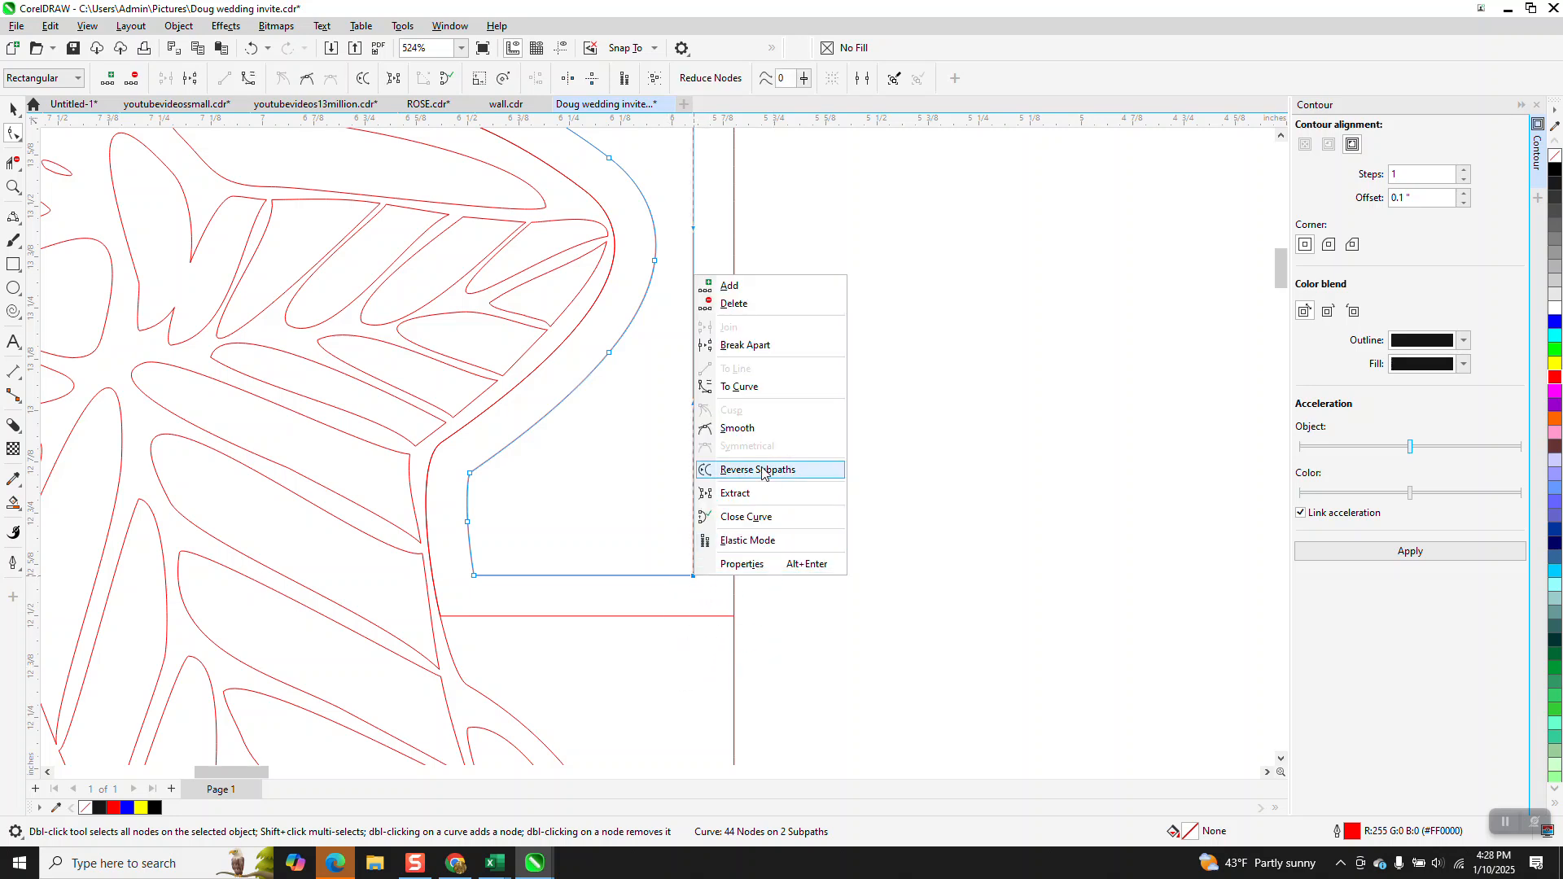
{"action": "left_click", "coordinate": [745, 346]}
- Remove the contour's vertical line and the card's horizontal line beside the right leaf with Virtual Segment Delete
{"action": "left_click", "coordinate": [13, 162]}
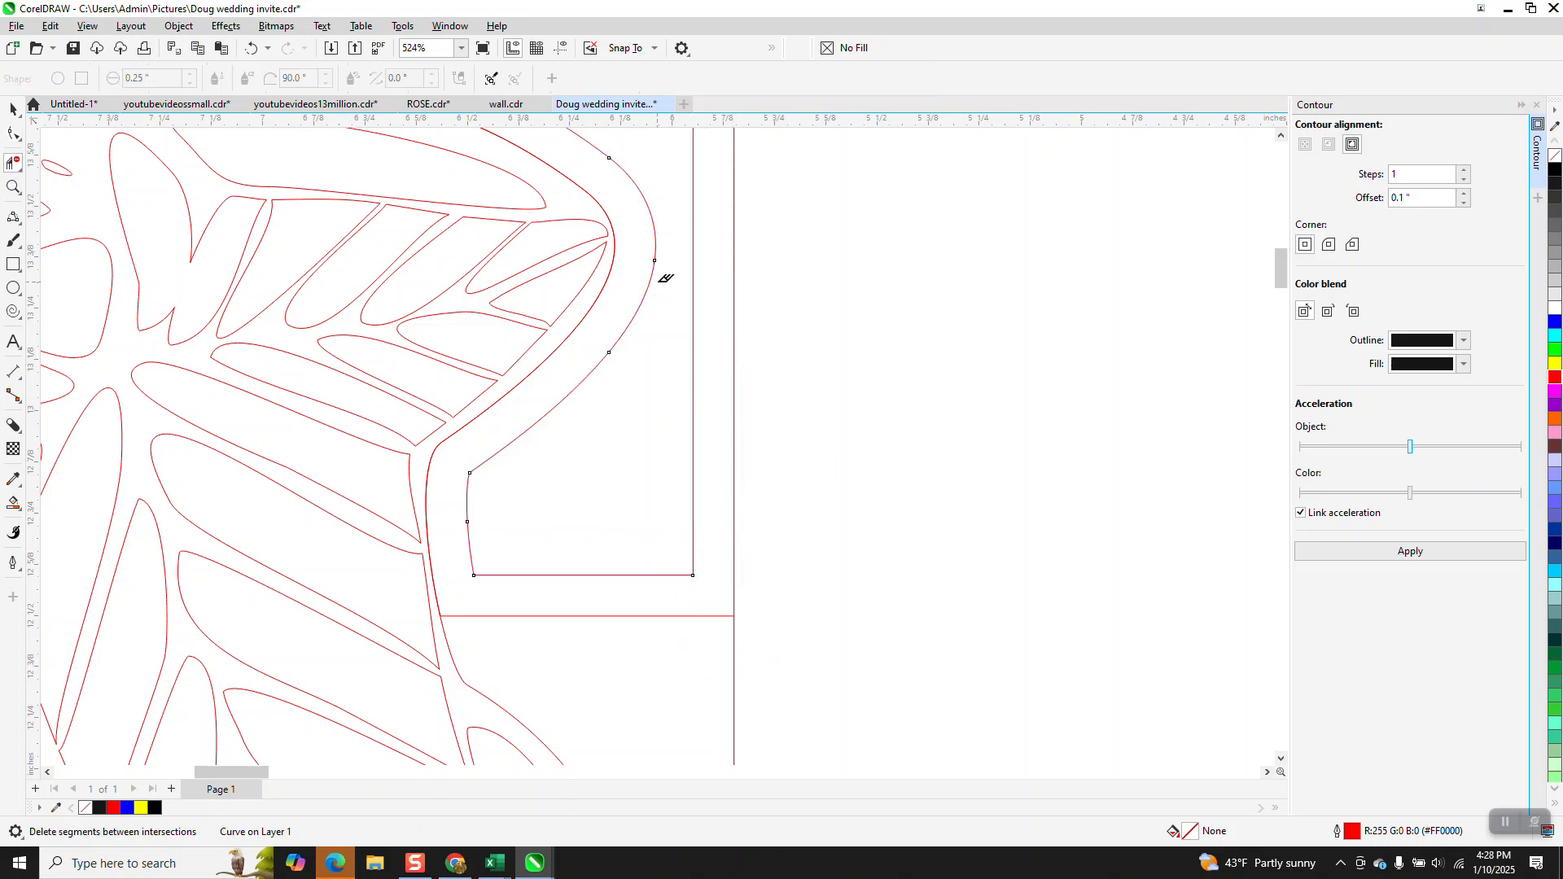
{"action": "left_click", "coordinate": [693, 302]}
{"action": "scroll", "coordinate": [645, 498], "scroll_direction": "down", "scroll_amount": 2}
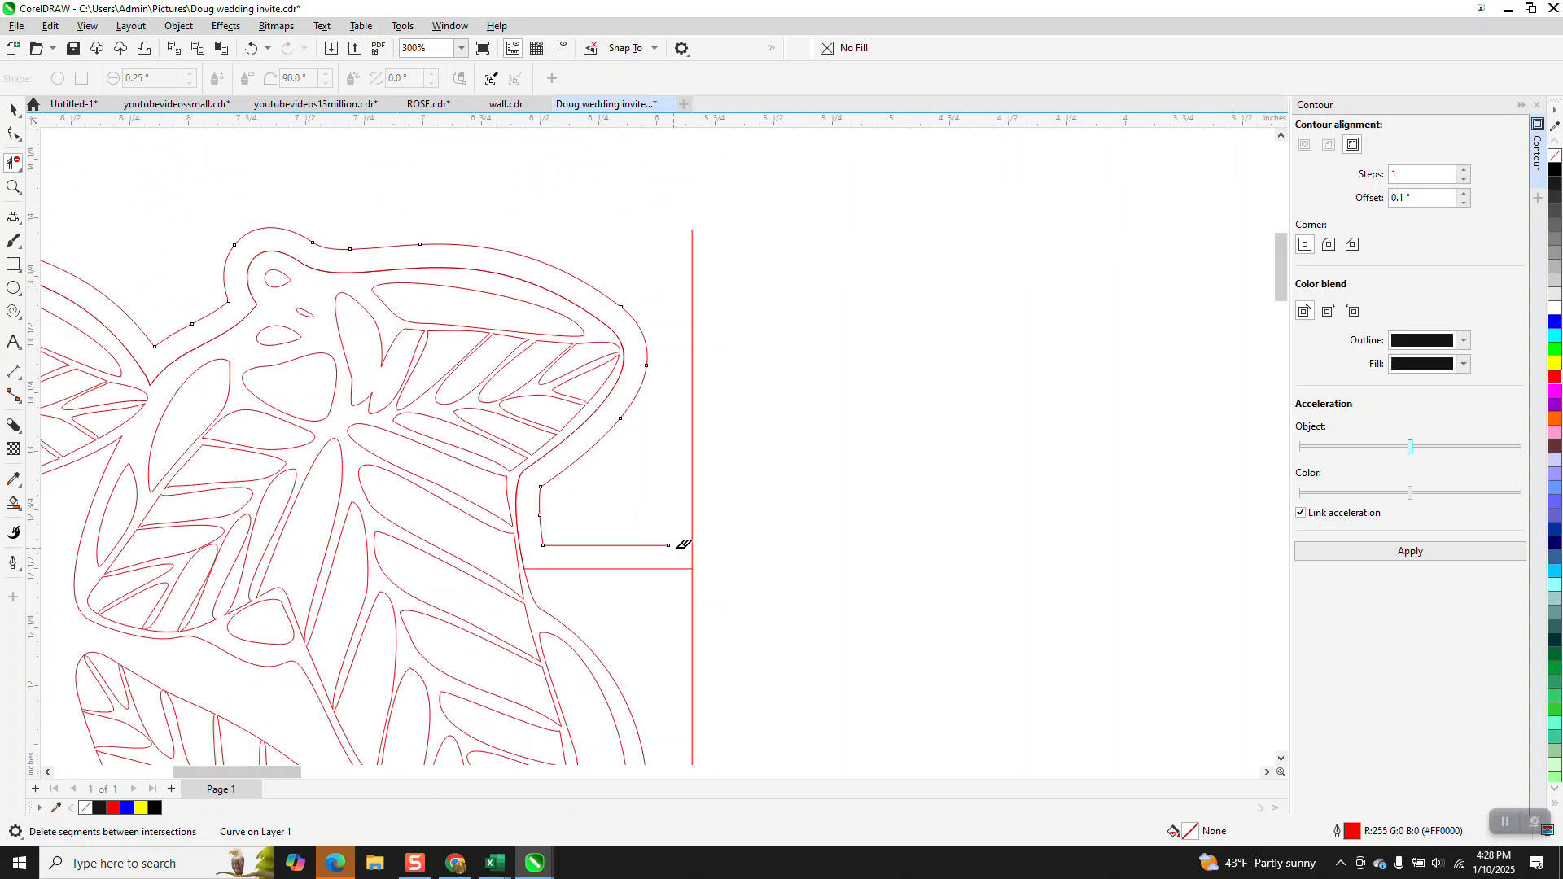
{"action": "left_click", "coordinate": [675, 568]}
{"action": "scroll", "coordinate": [677, 507], "scroll_direction": "down", "scroll_amount": 3}
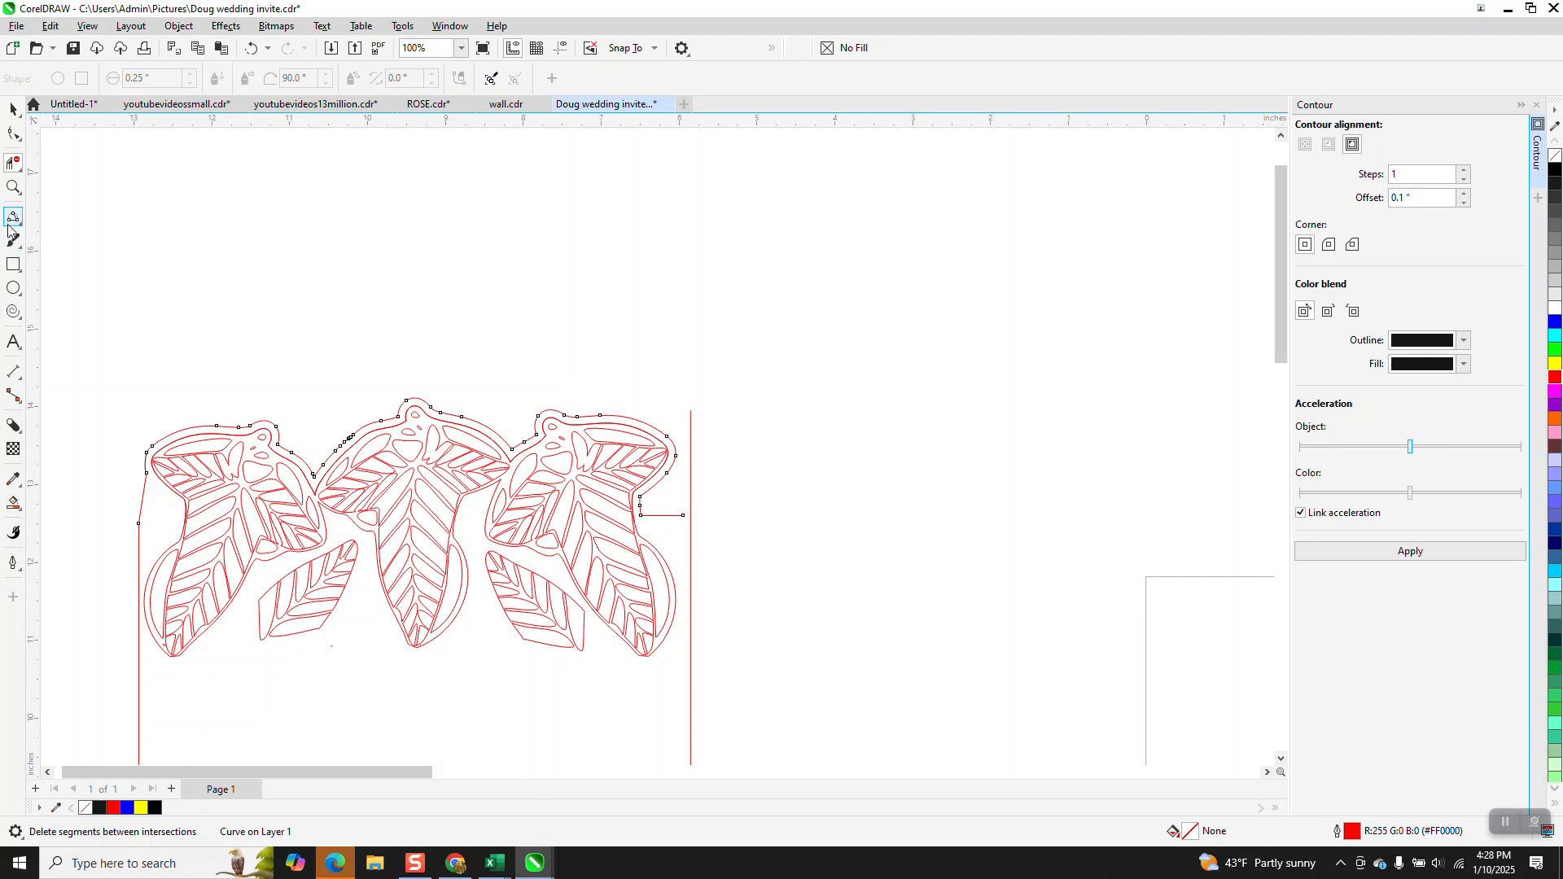
- Move the contour's open end node beside the right leaf down onto the card's side line, forming a diagonal segment
{"action": "left_click", "coordinate": [13, 187]}
{"action": "left_click_drag", "start_coordinate": [607, 482], "coordinate": [861, 611]}
{"action": "left_click", "coordinate": [13, 134]}
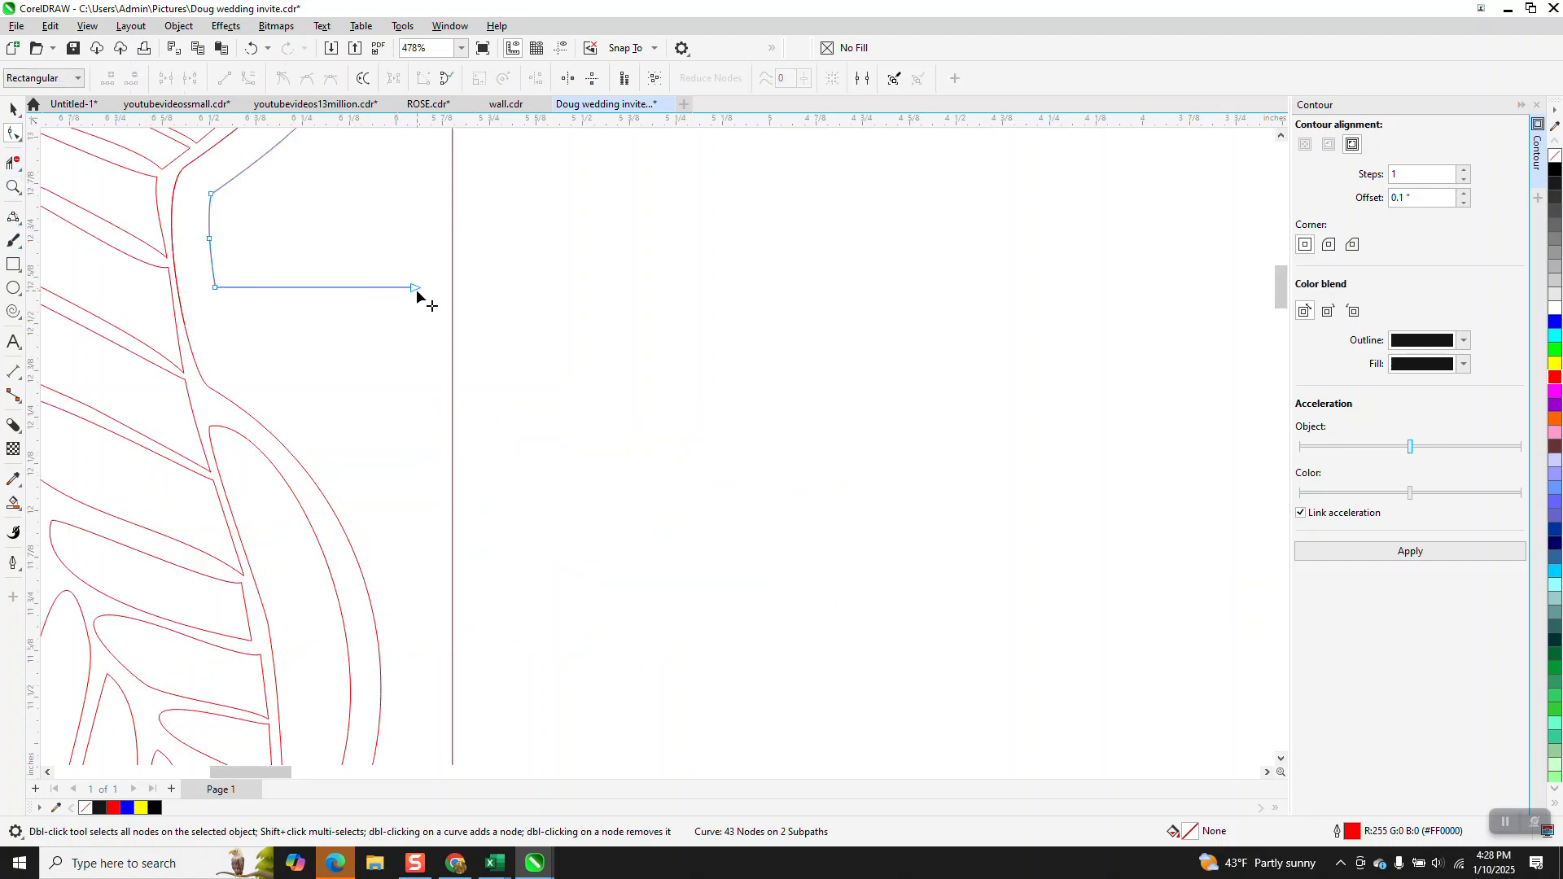
{"action": "left_click_drag", "start_coordinate": [416, 288], "coordinate": [452, 533]}
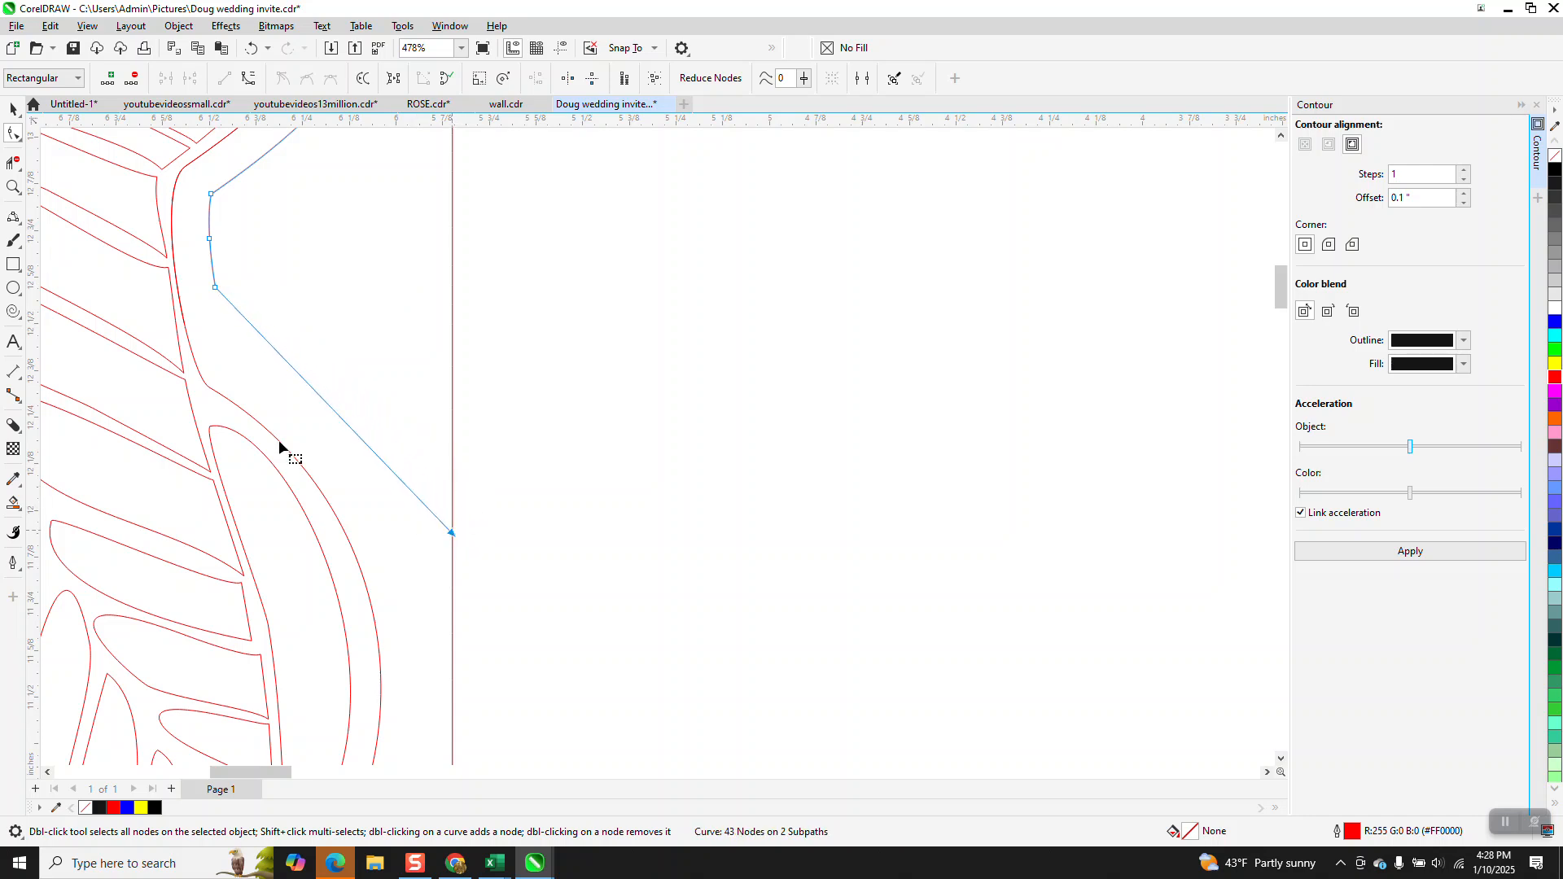
- Convert the diagonal segment beside the right leaf to a curve and bend it inward toward the leaf
{"action": "left_click", "coordinate": [22, 145]}
{"action": "left_click_drag", "start_coordinate": [202, 275], "coordinate": [502, 606]}
{"action": "right_click", "coordinate": [457, 542]}
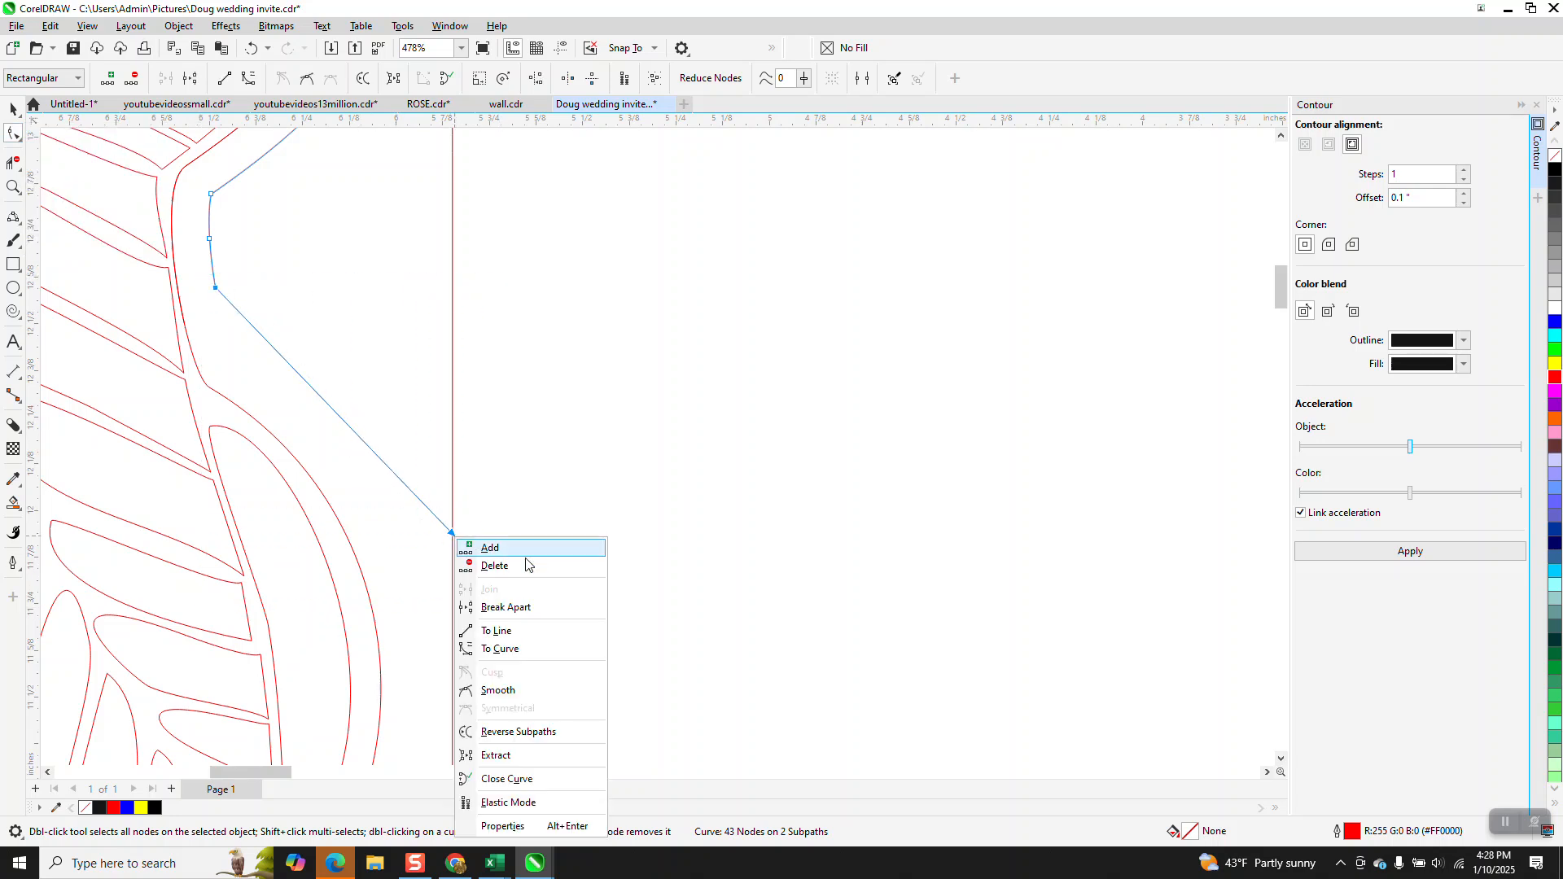
{"action": "left_click", "coordinate": [514, 649]}
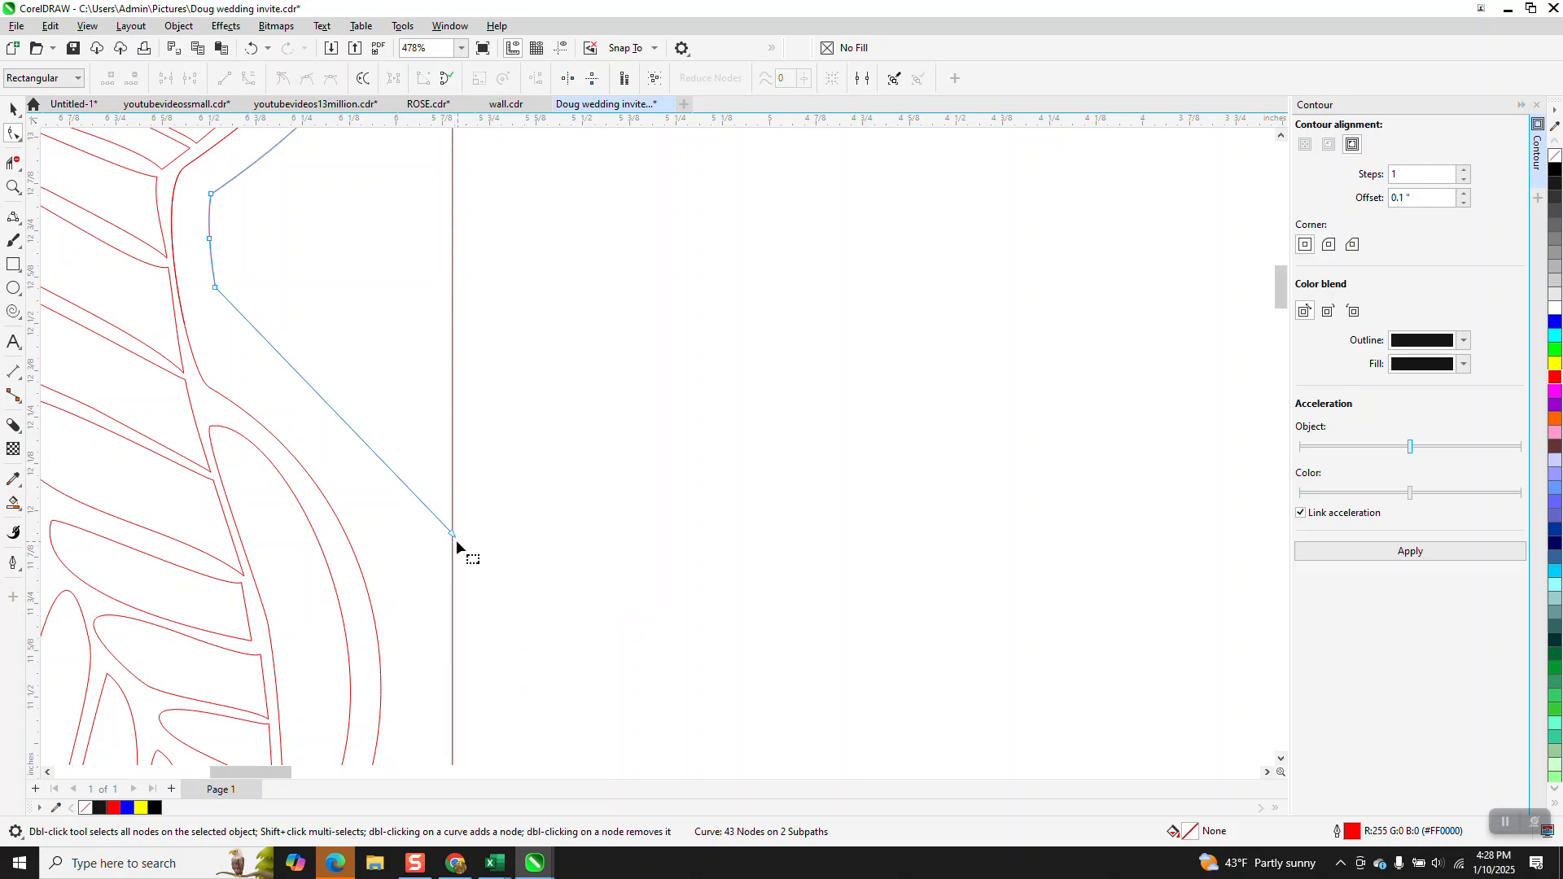
{"action": "left_click_drag", "start_coordinate": [380, 460], "coordinate": [238, 309]}
{"action": "left_click_drag", "start_coordinate": [295, 370], "coordinate": [228, 345]}
{"action": "scroll", "coordinate": [604, 419], "scroll_direction": "down", "scroll_amount": 4}
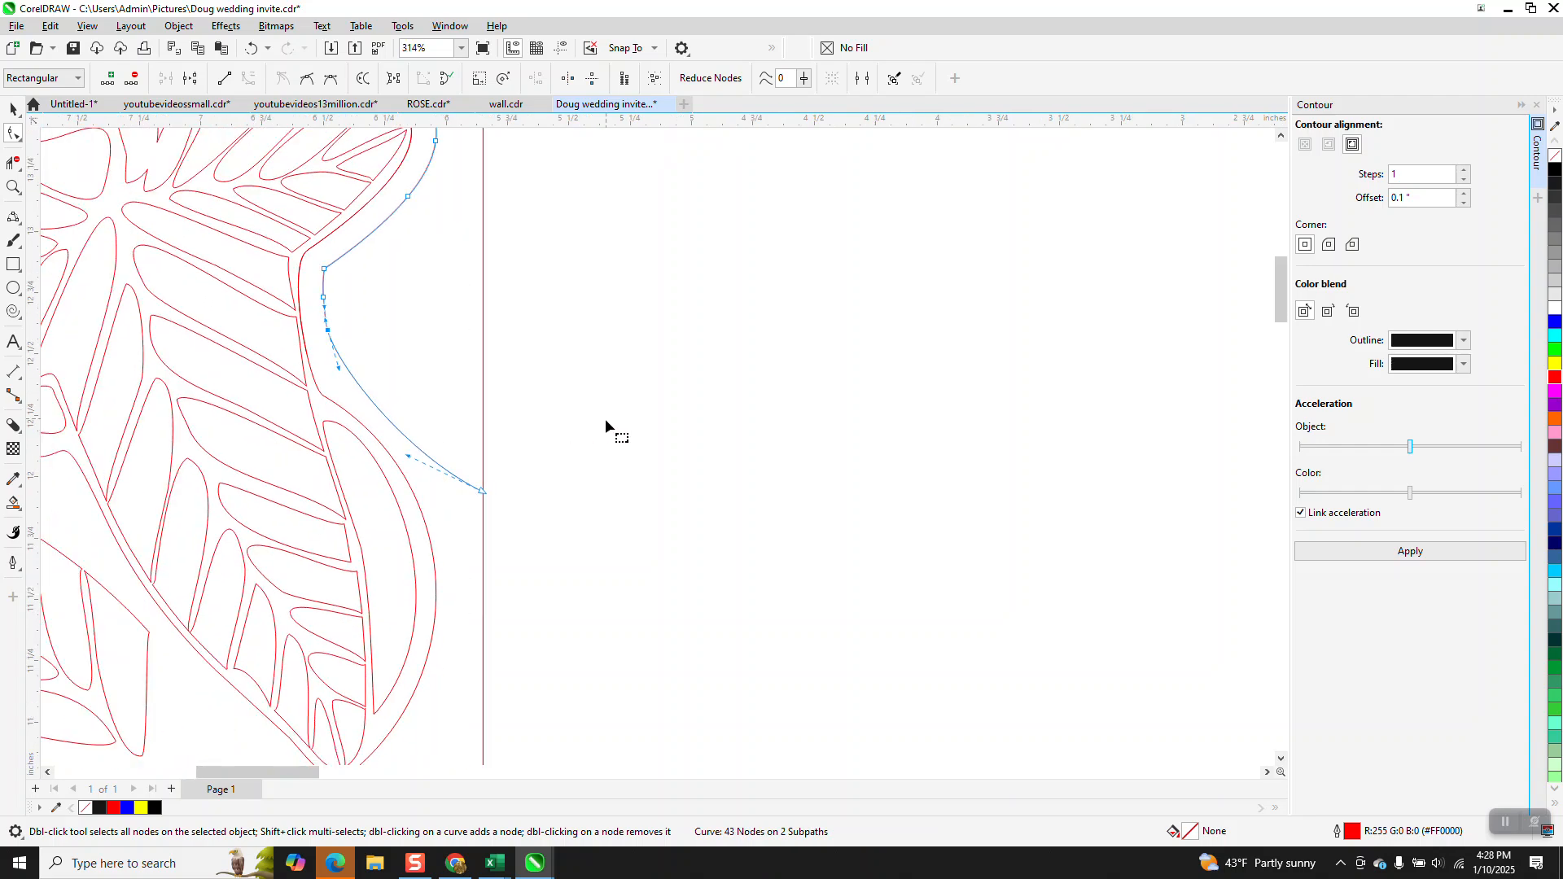
- Remove the part of the card's side line above its junction with the right-hand contour curve using Virtual Segment Delete
{"action": "left_click", "coordinate": [11, 165]}
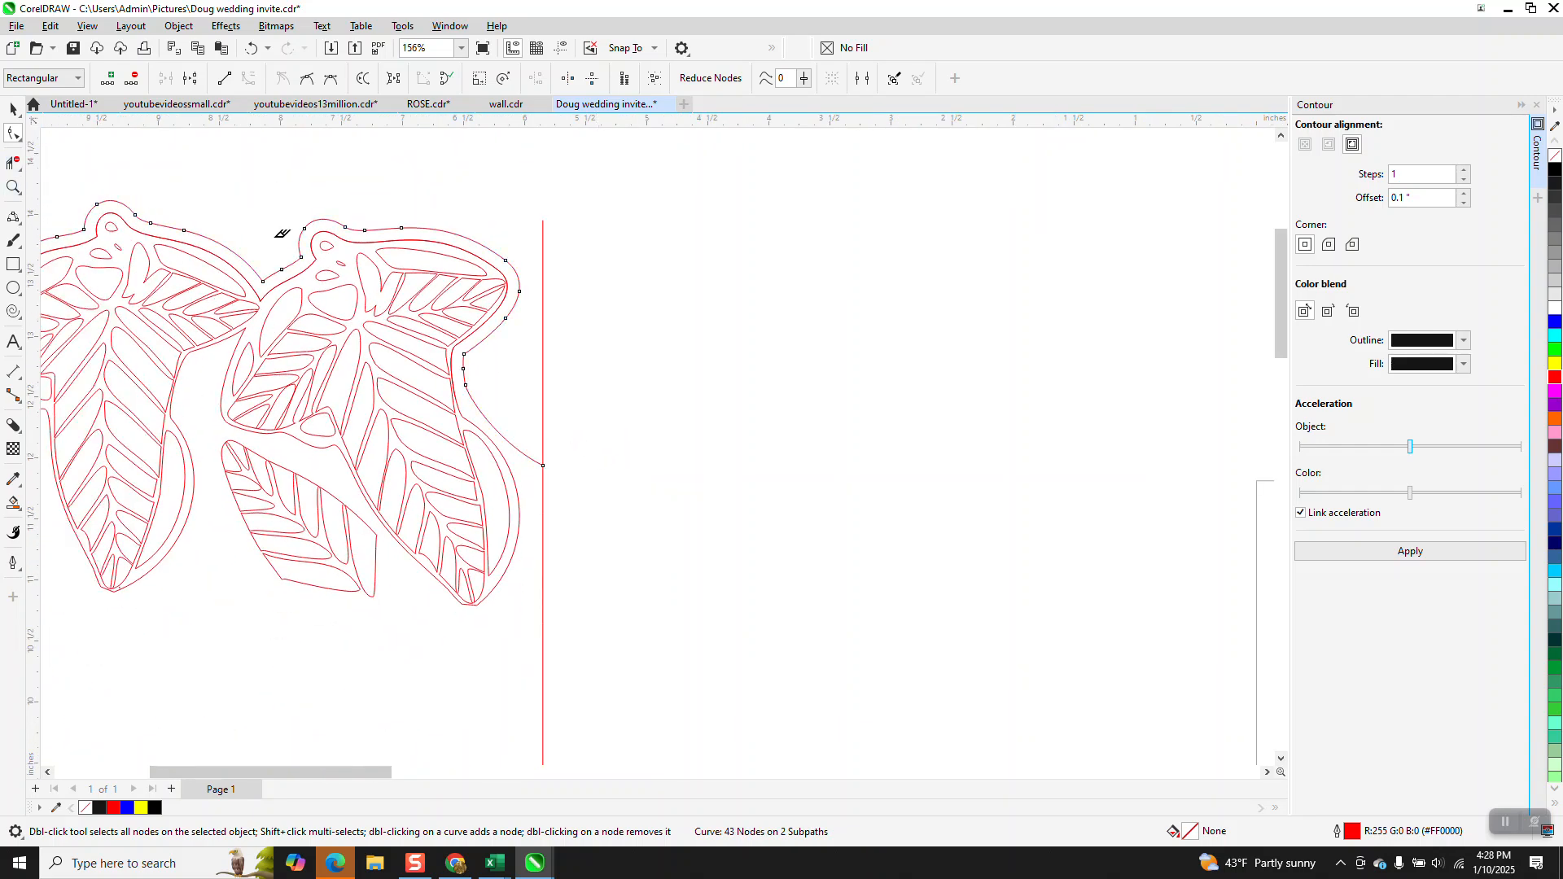
{"action": "left_click_drag", "start_coordinate": [524, 339], "coordinate": [720, 394]}
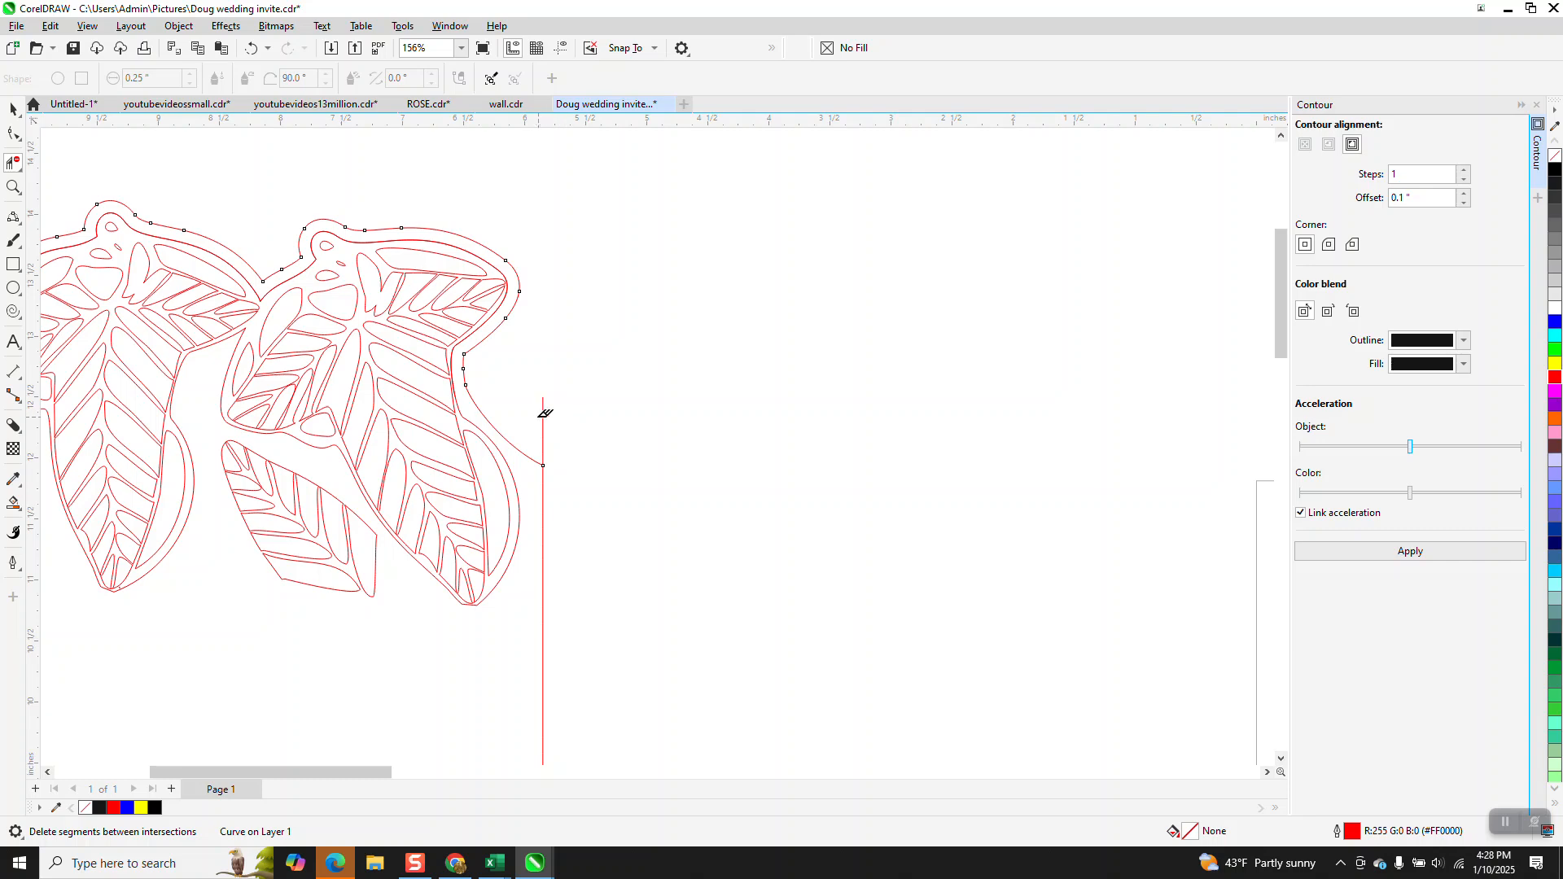
{"action": "scroll", "coordinate": [757, 418], "scroll_direction": "down", "scroll_amount": 3}
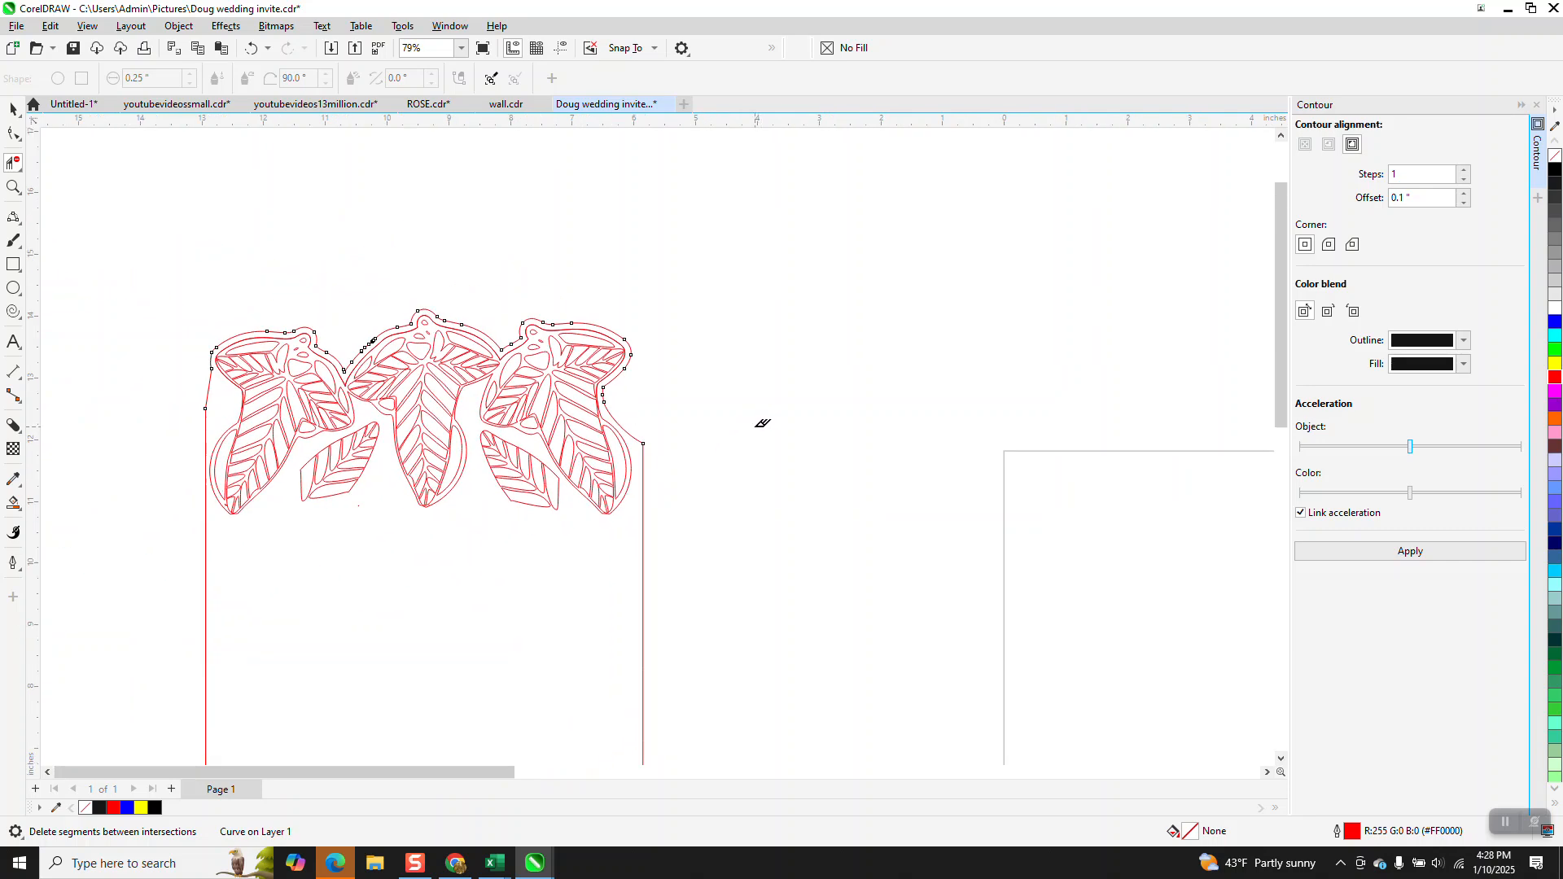
{"action": "scroll", "coordinate": [358, 290], "scroll_direction": "down", "scroll_amount": 2}
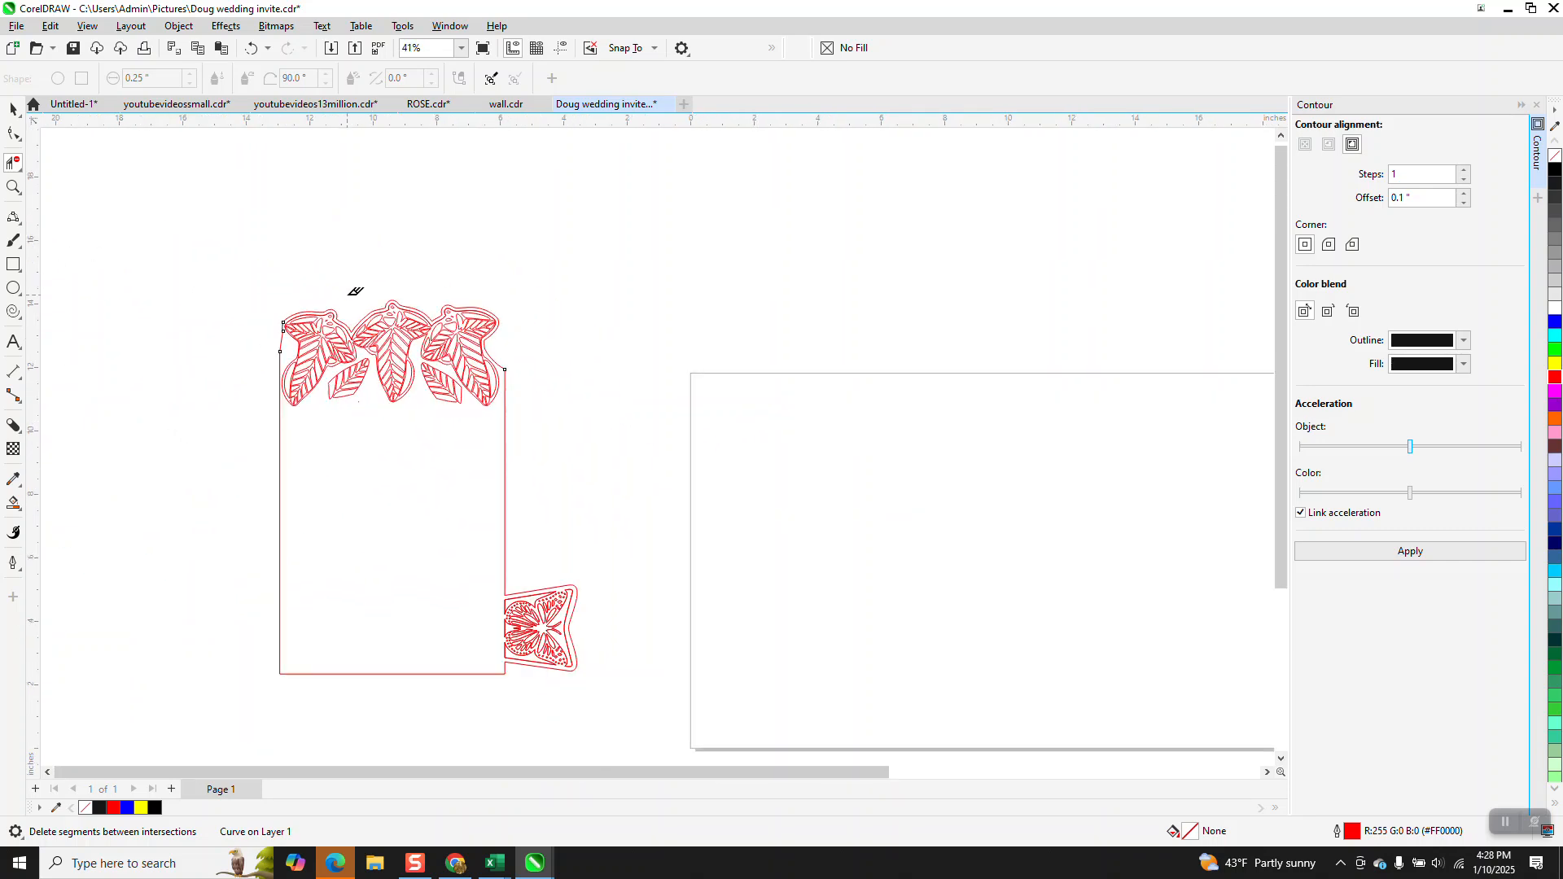
- Create a Smart Fill shape from the card's interior and place it on the page with no fill and a red outline
{"action": "left_click", "coordinate": [13, 503]}
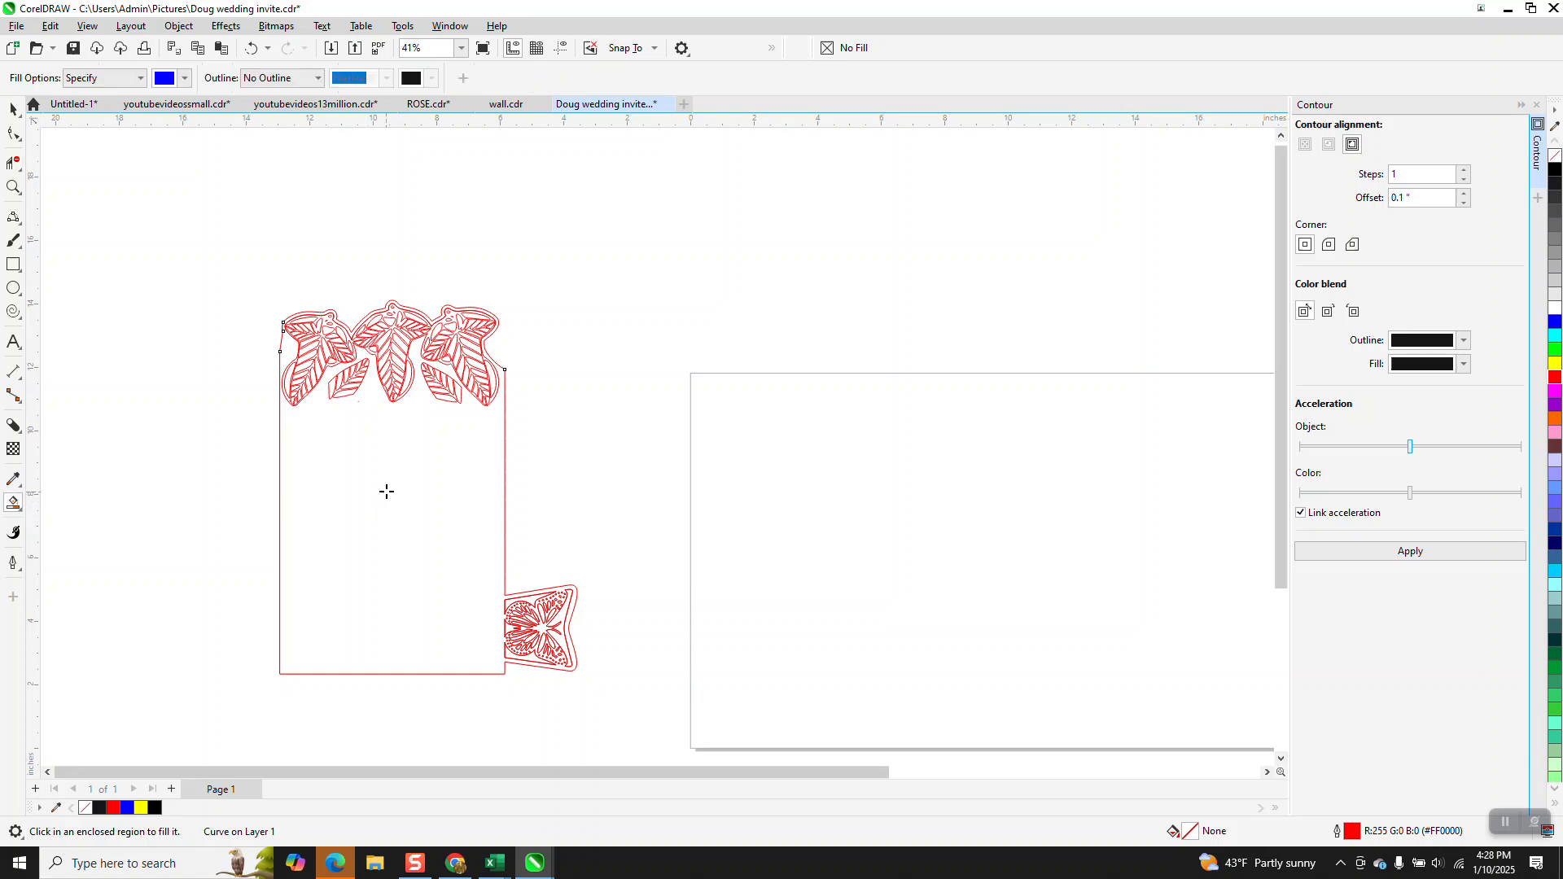
{"action": "left_click", "coordinate": [387, 491]}
{"action": "scroll", "coordinate": [312, 453], "scroll_direction": "down", "scroll_amount": 1}
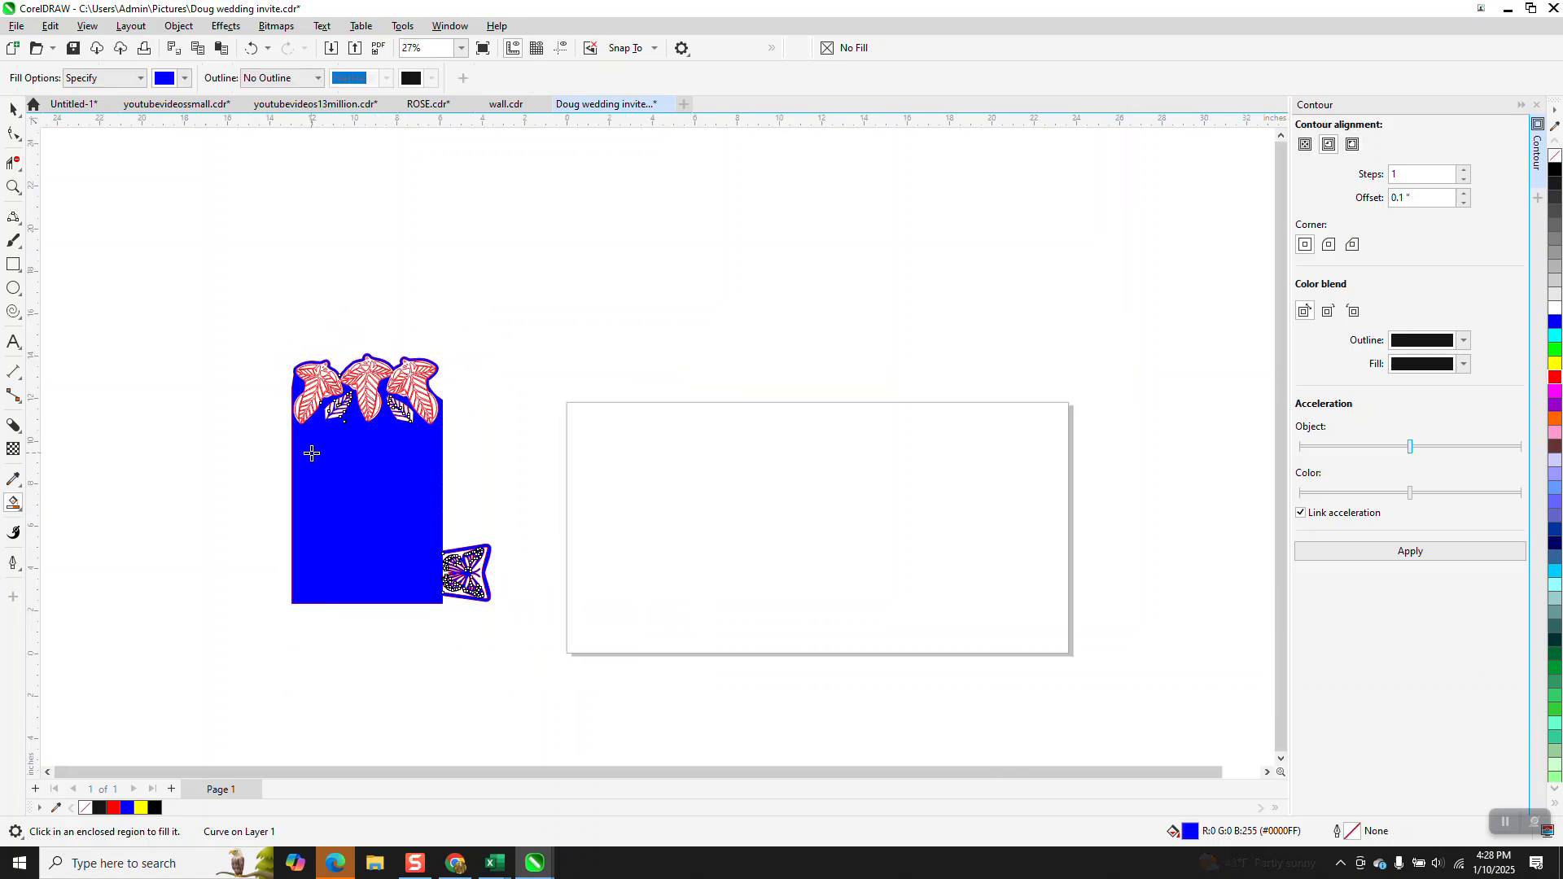
{"action": "left_click_drag", "start_coordinate": [318, 450], "coordinate": [725, 463]}
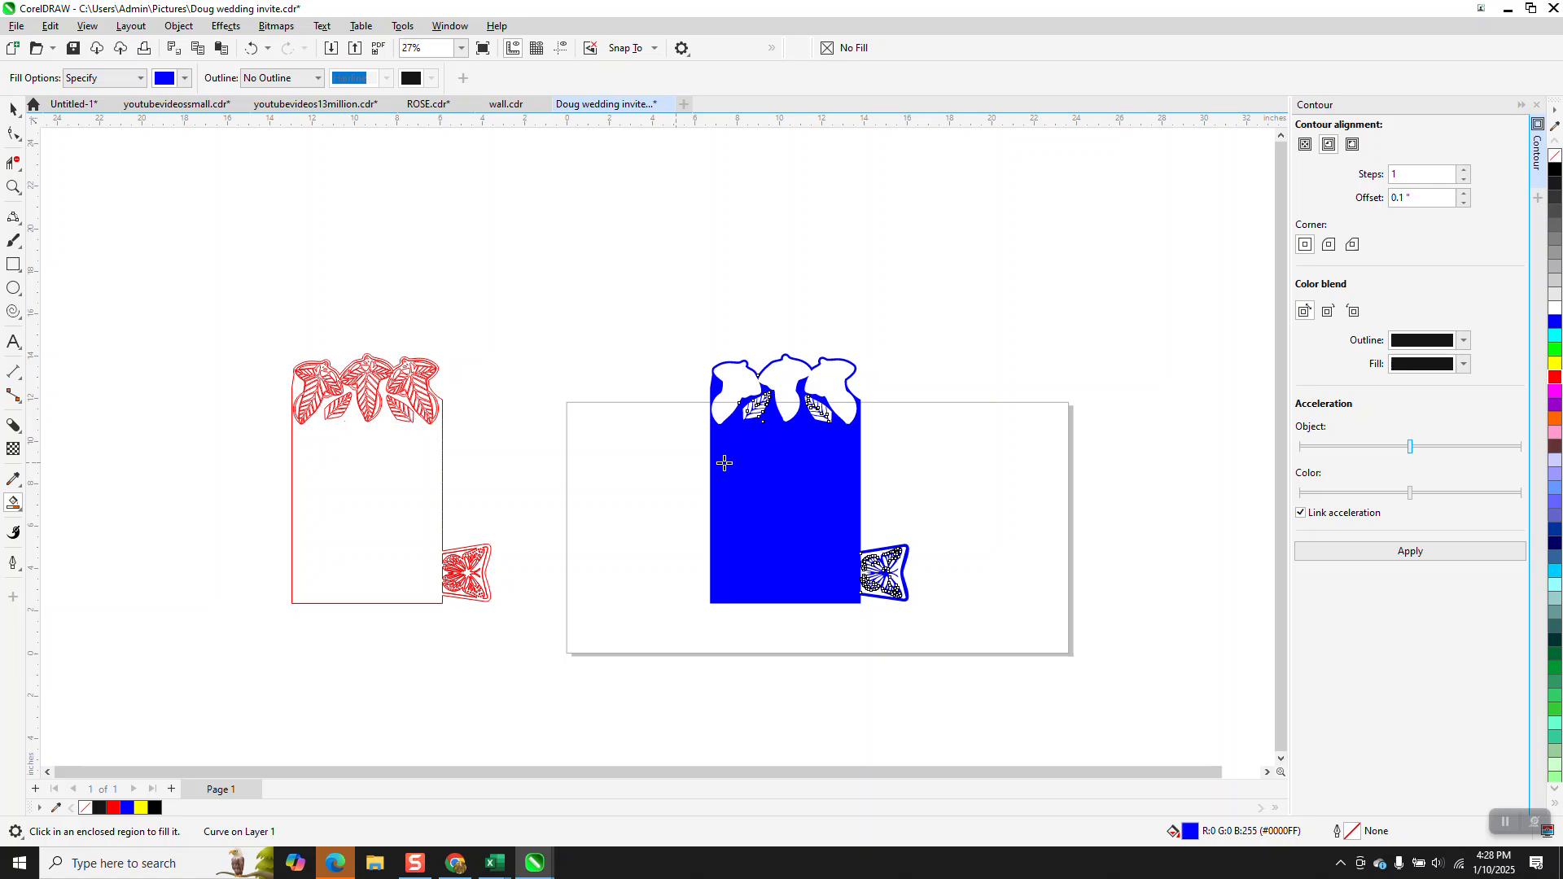
{"action": "left_click", "coordinate": [1554, 156]}
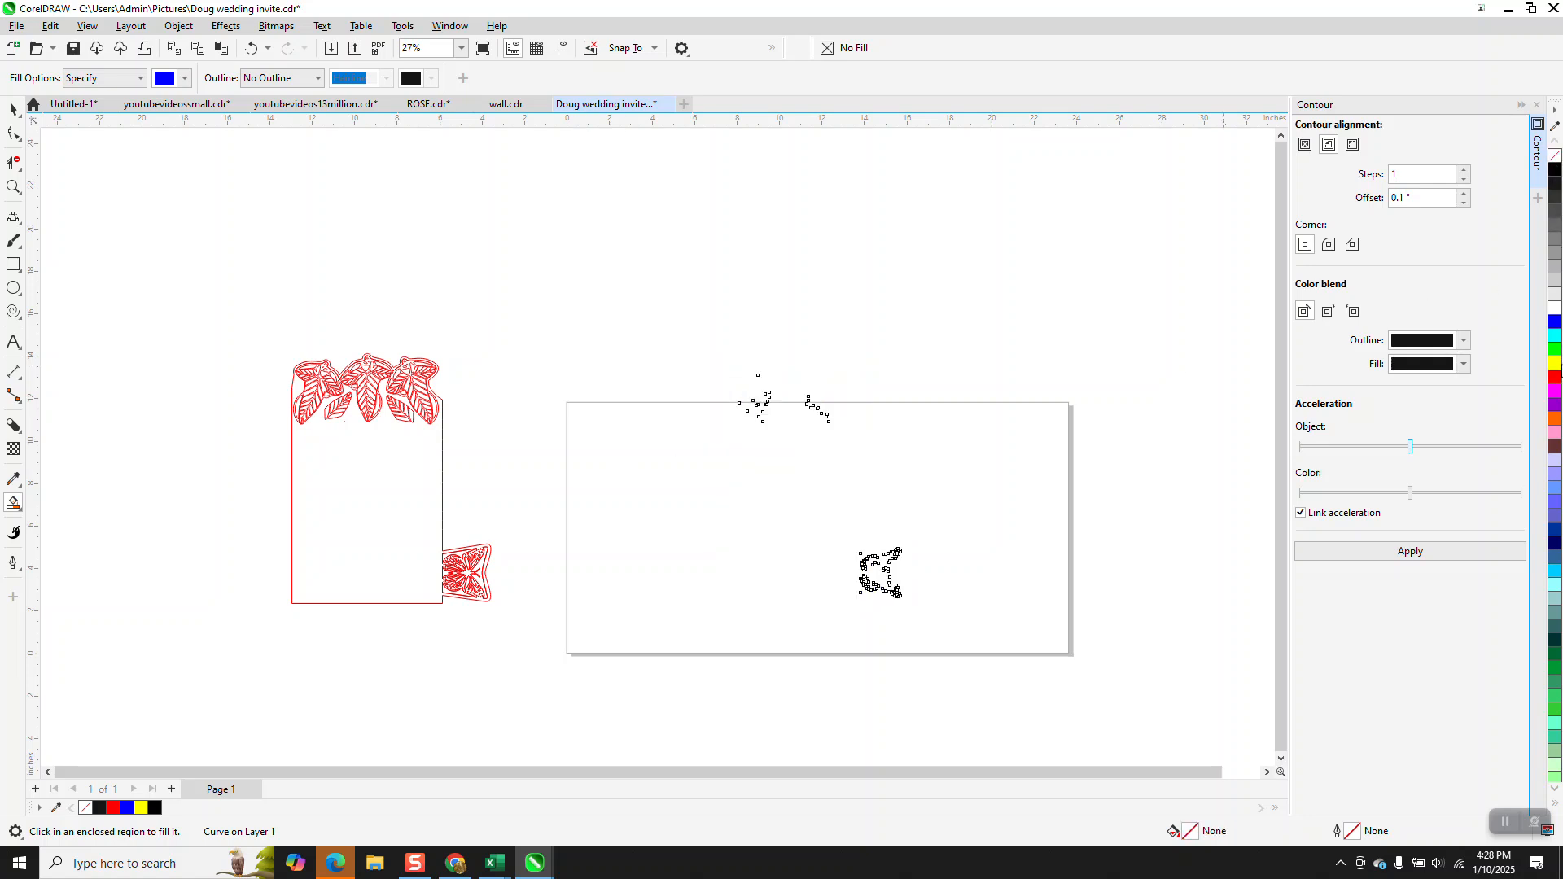
{"action": "right_click", "coordinate": [1554, 375]}
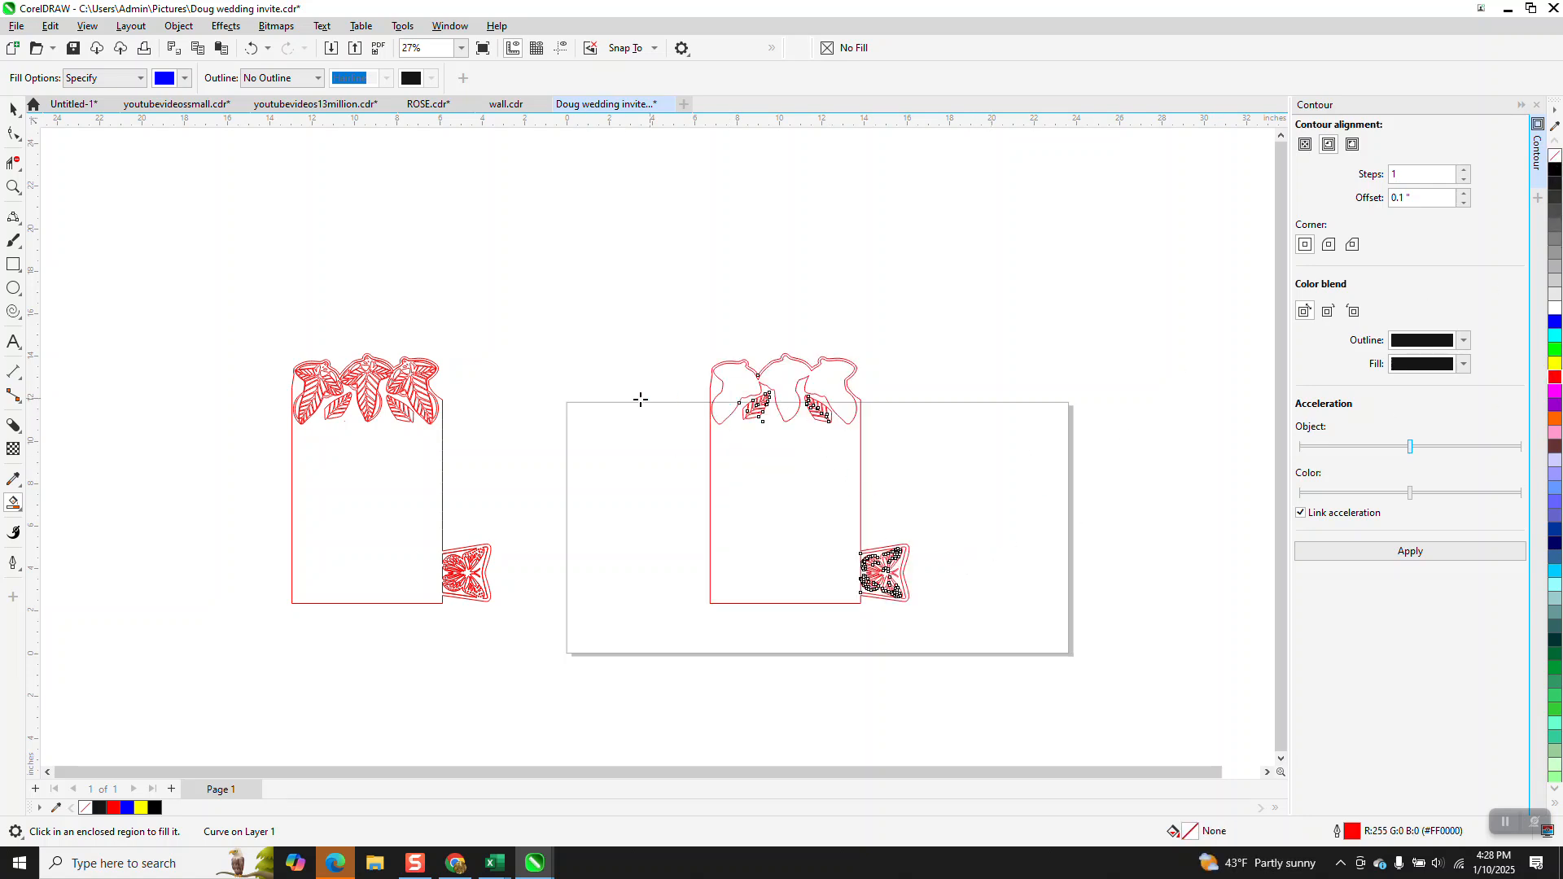
- Add a node on the new shape's left side where the horizontal guideline crosses it
{"action": "left_click", "coordinate": [13, 186]}
{"action": "left_click_drag", "start_coordinate": [632, 357], "coordinate": [822, 441]}
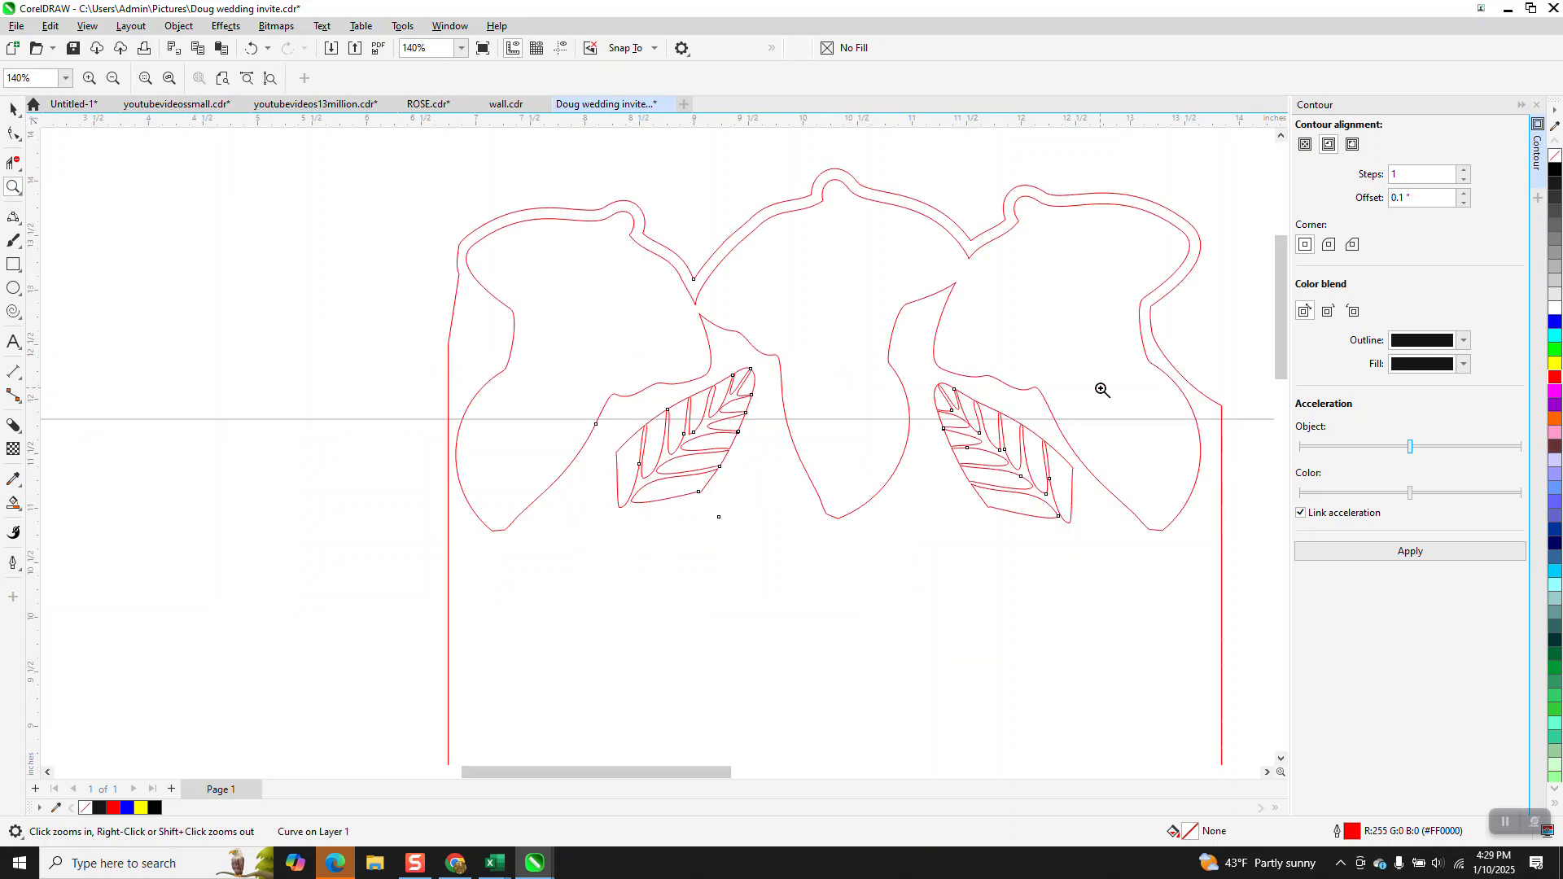
{"action": "left_click", "coordinate": [13, 132]}
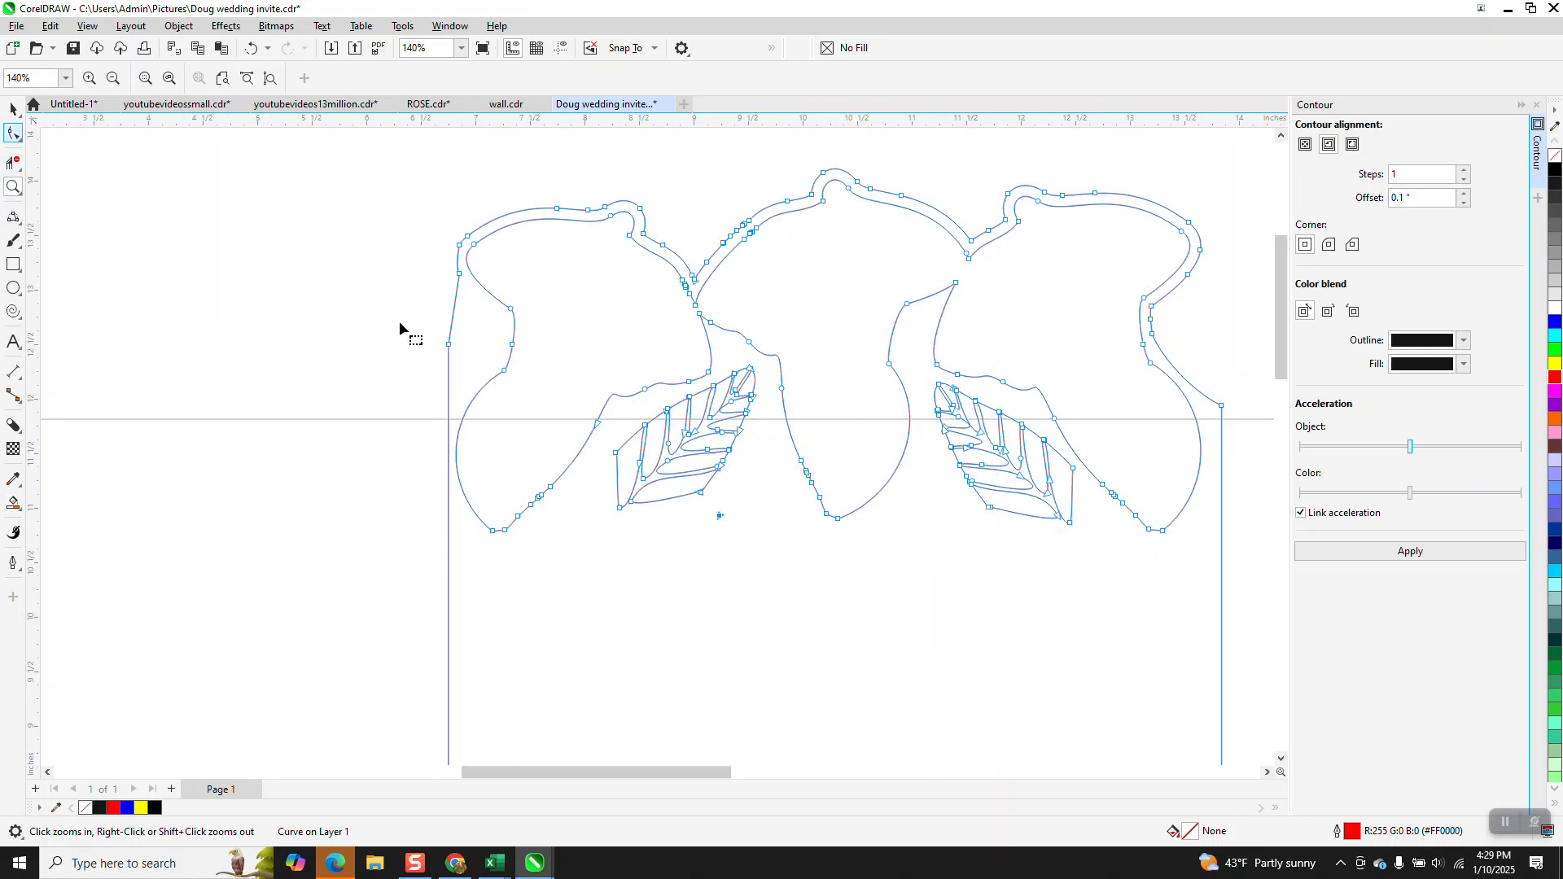
{"action": "left_click_drag", "start_coordinate": [445, 345], "coordinate": [448, 350]}
{"action": "double_click", "coordinate": [448, 420]}
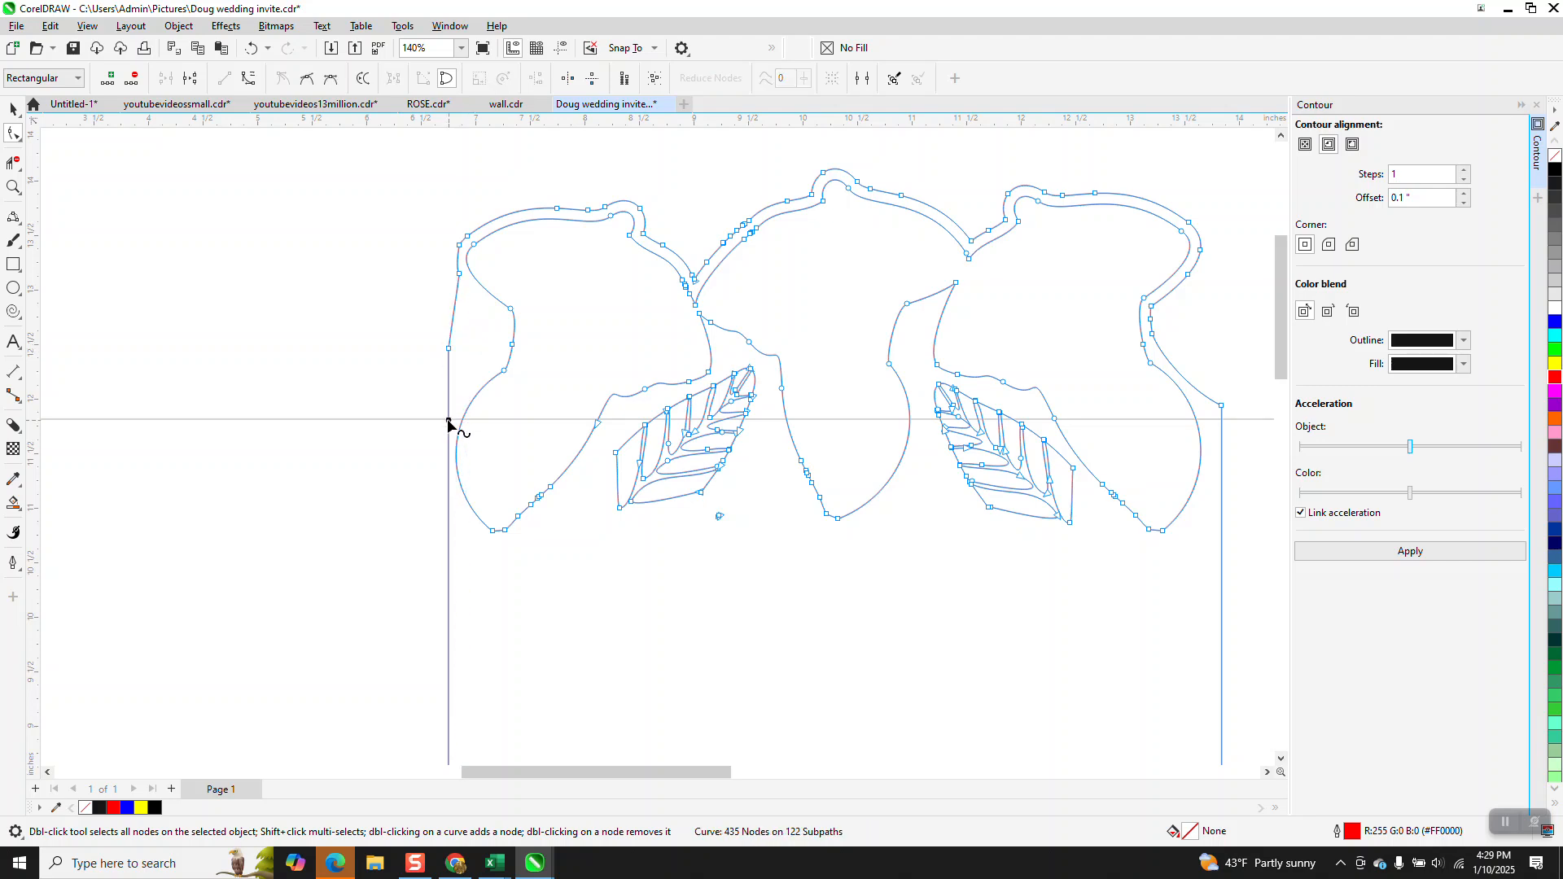
- Convert the slanted segment beside the new shape's left leaf to a curve and pull its lower node inward to mirror the right side
{"action": "right_click", "coordinate": [447, 352]}
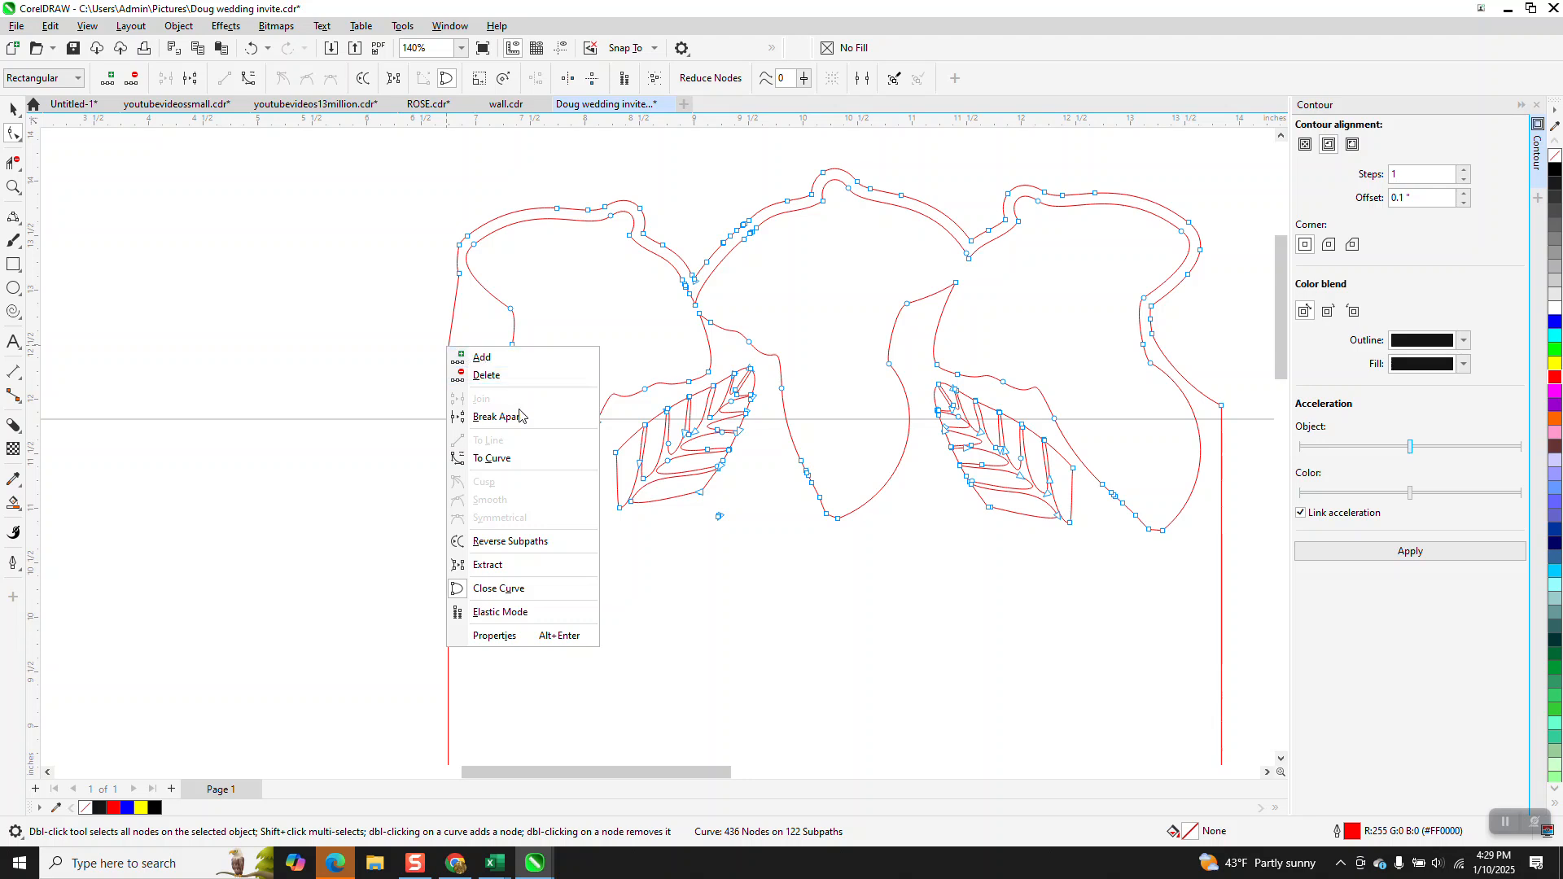
{"action": "left_click", "coordinate": [469, 454]}
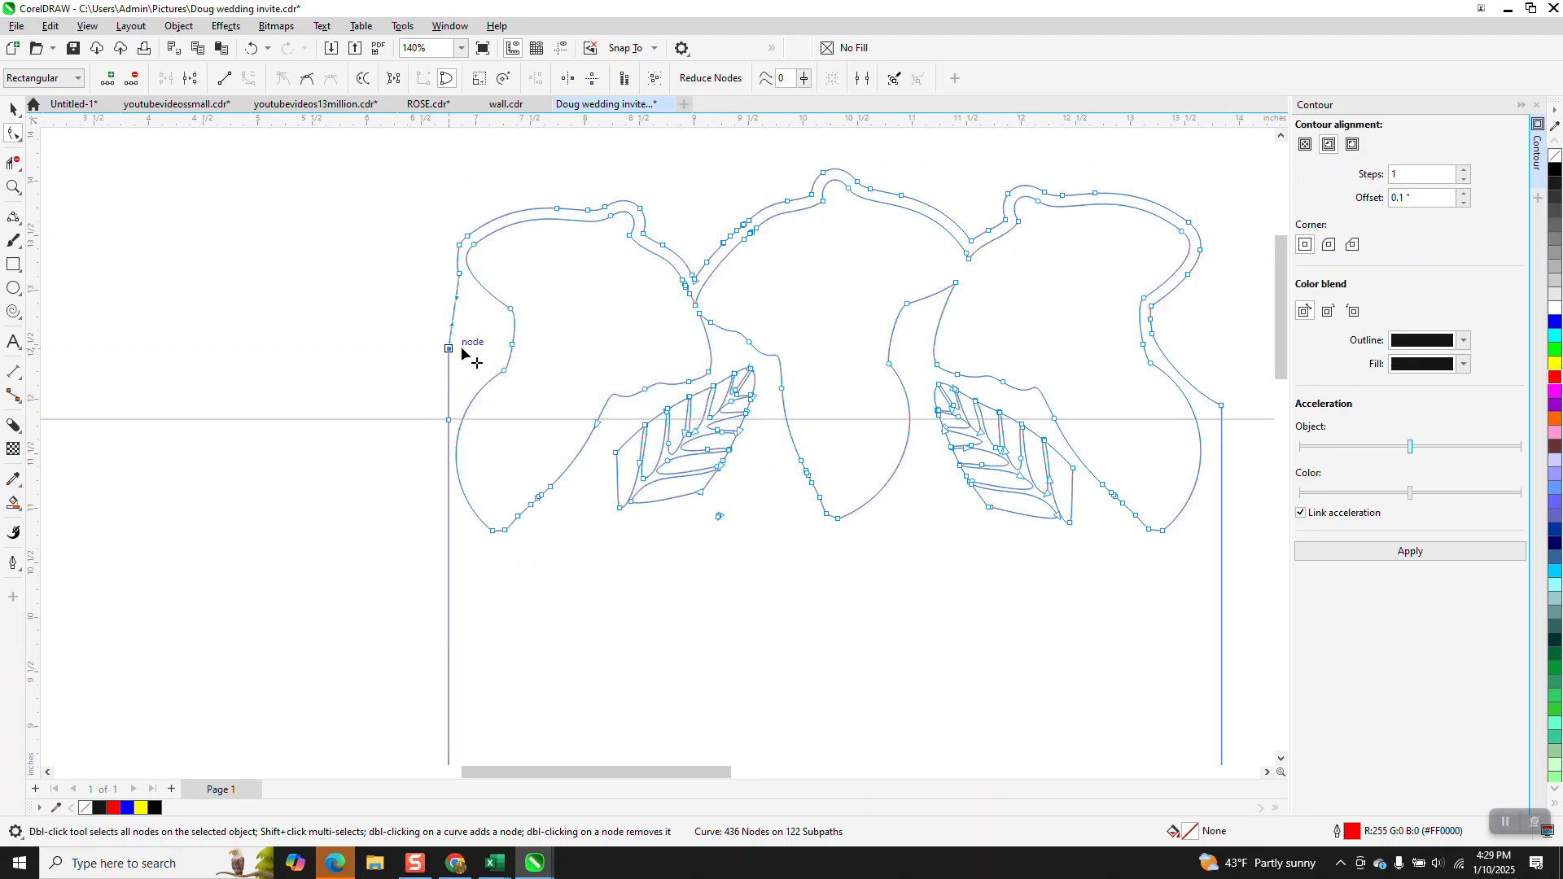
{"action": "left_click_drag", "start_coordinate": [452, 351], "coordinate": [492, 352]}
{"action": "scroll", "coordinate": [350, 416], "scroll_direction": "down", "scroll_amount": 1}
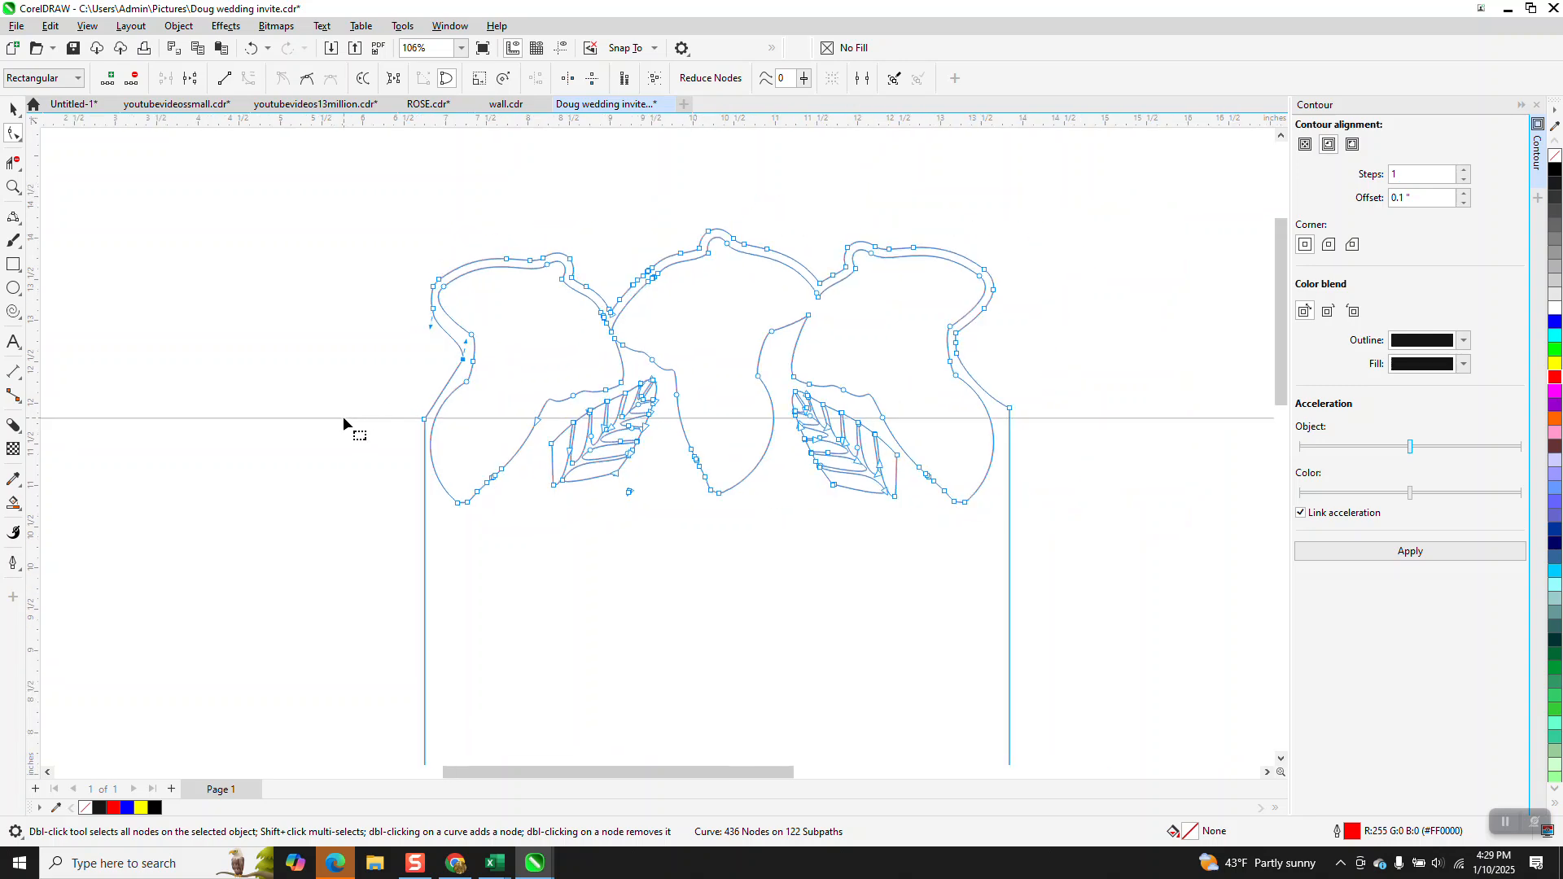
{"action": "scroll", "coordinate": [344, 416], "scroll_direction": "down", "scroll_amount": 1}
{"action": "left_click", "coordinate": [13, 109]}
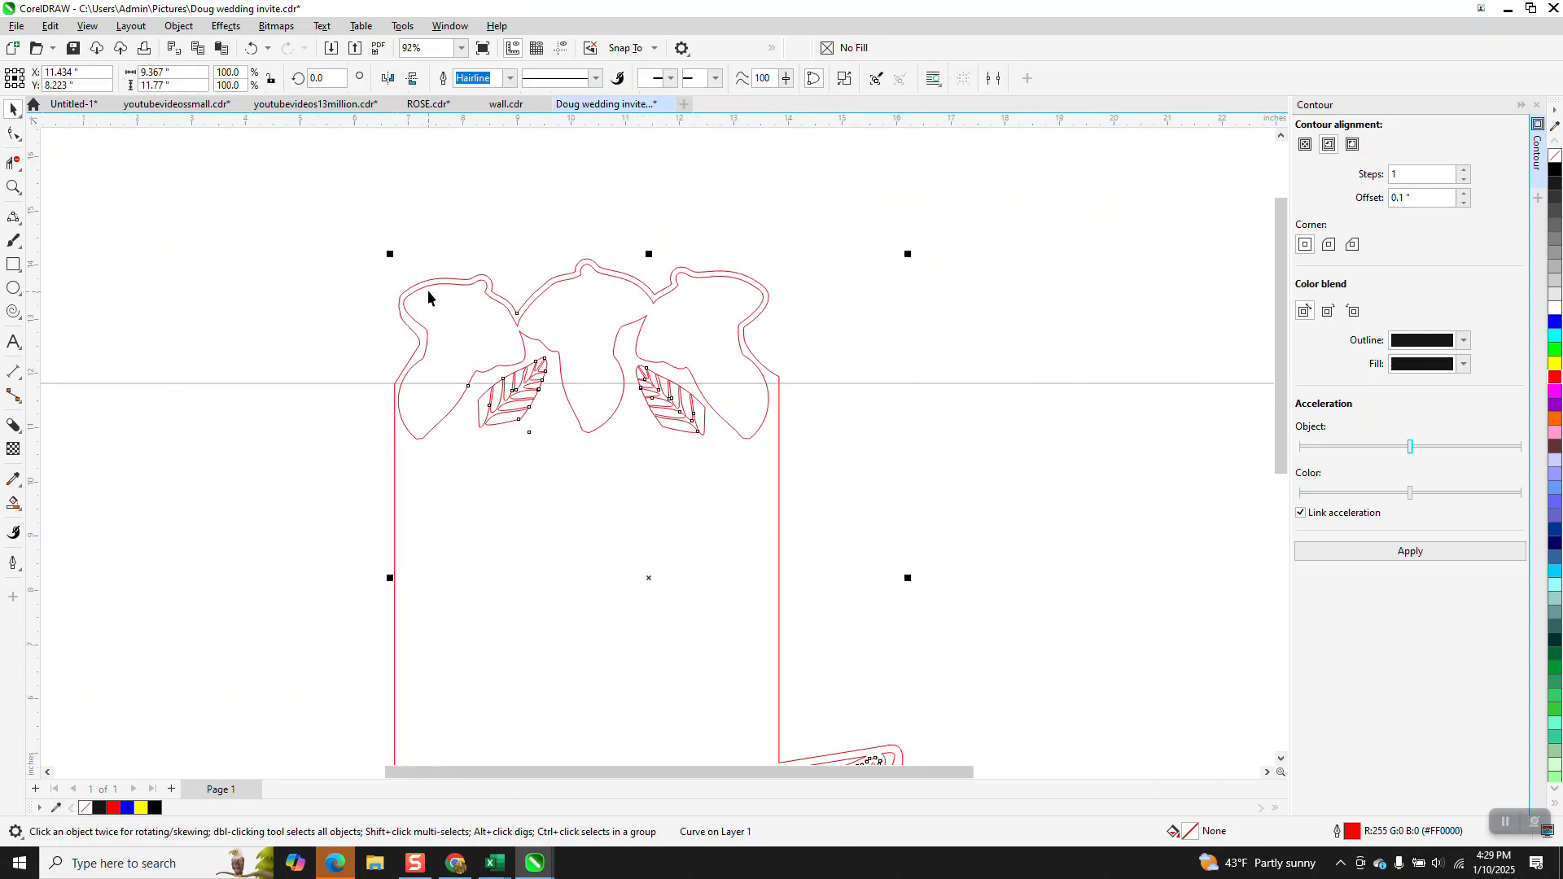
{"action": "scroll", "coordinate": [546, 320], "scroll_direction": "down", "scroll_amount": 4}
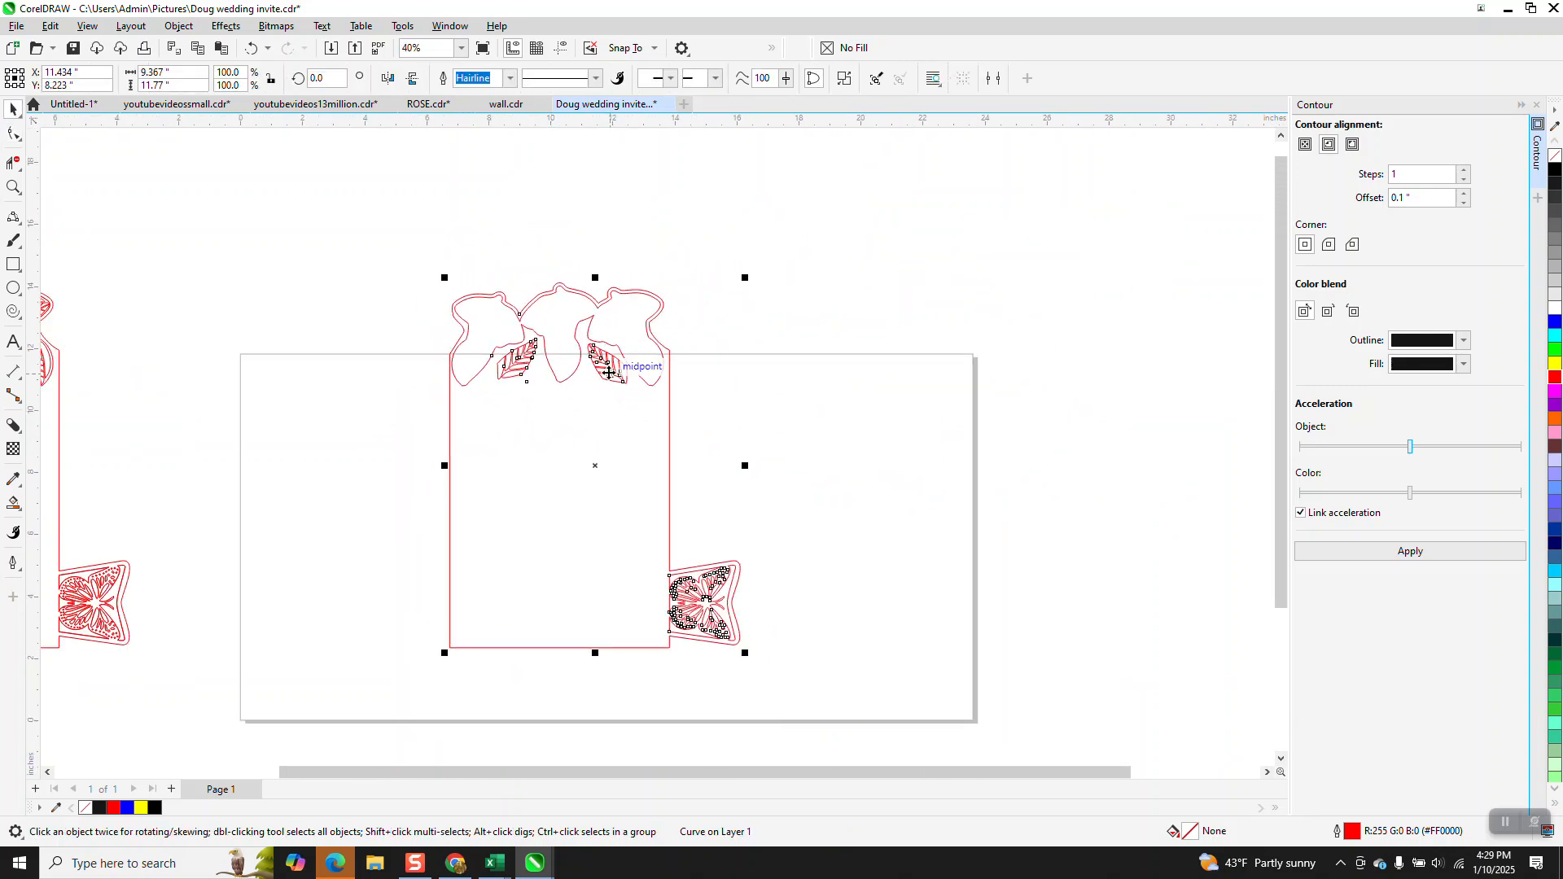
{"action": "scroll", "coordinate": [609, 372], "scroll_direction": "down", "scroll_amount": 1}
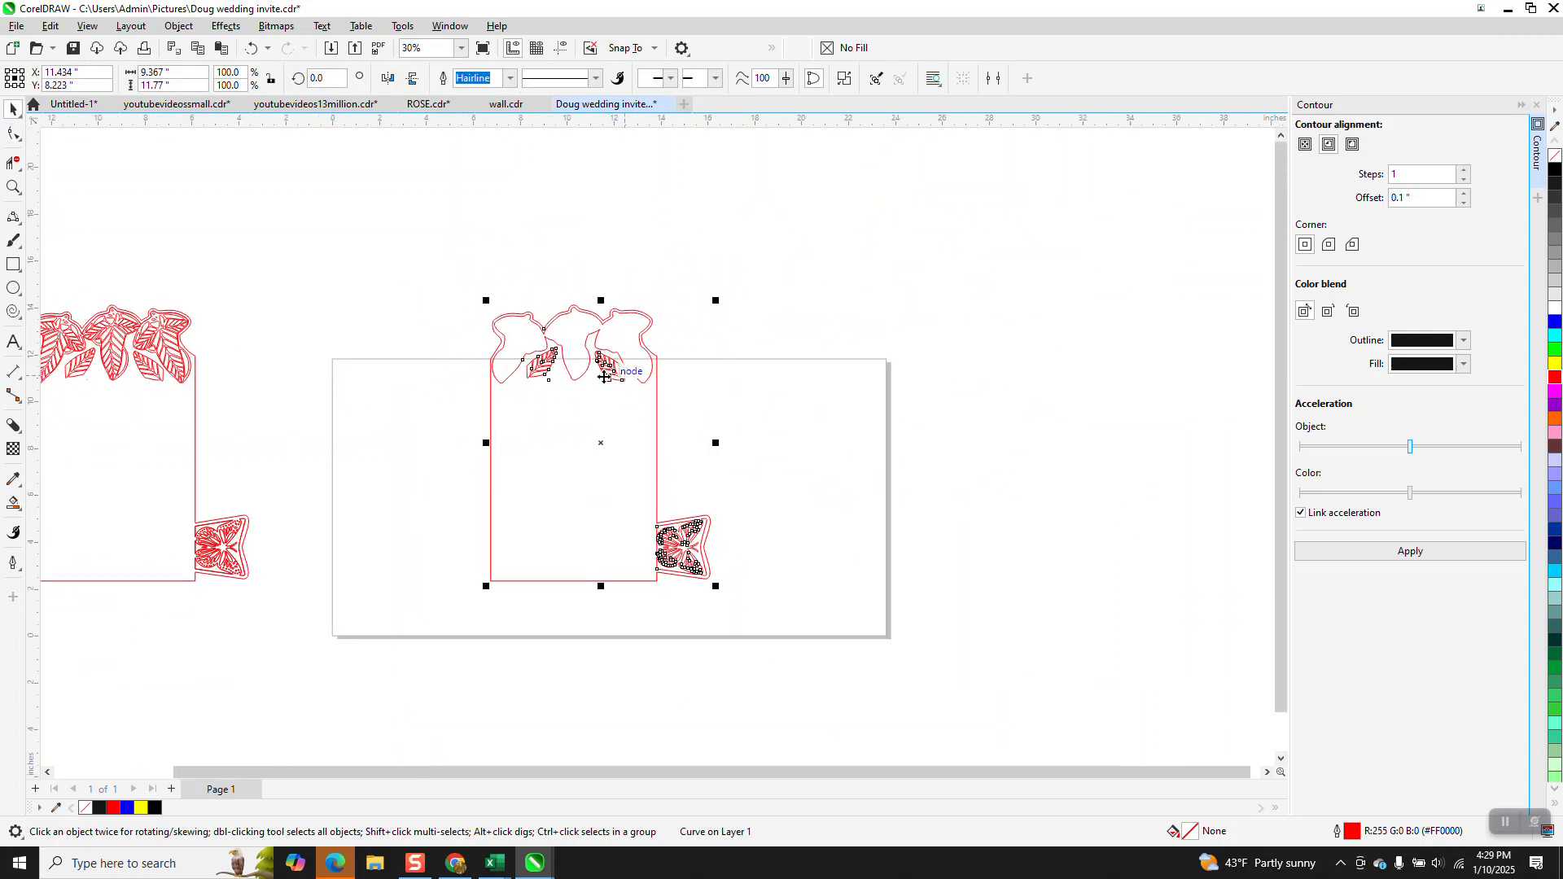
- Undo the node edits, recoloring and moves of the new shape, and the Smart Fill that created it
{"action": "left_click", "coordinate": [249, 51]}
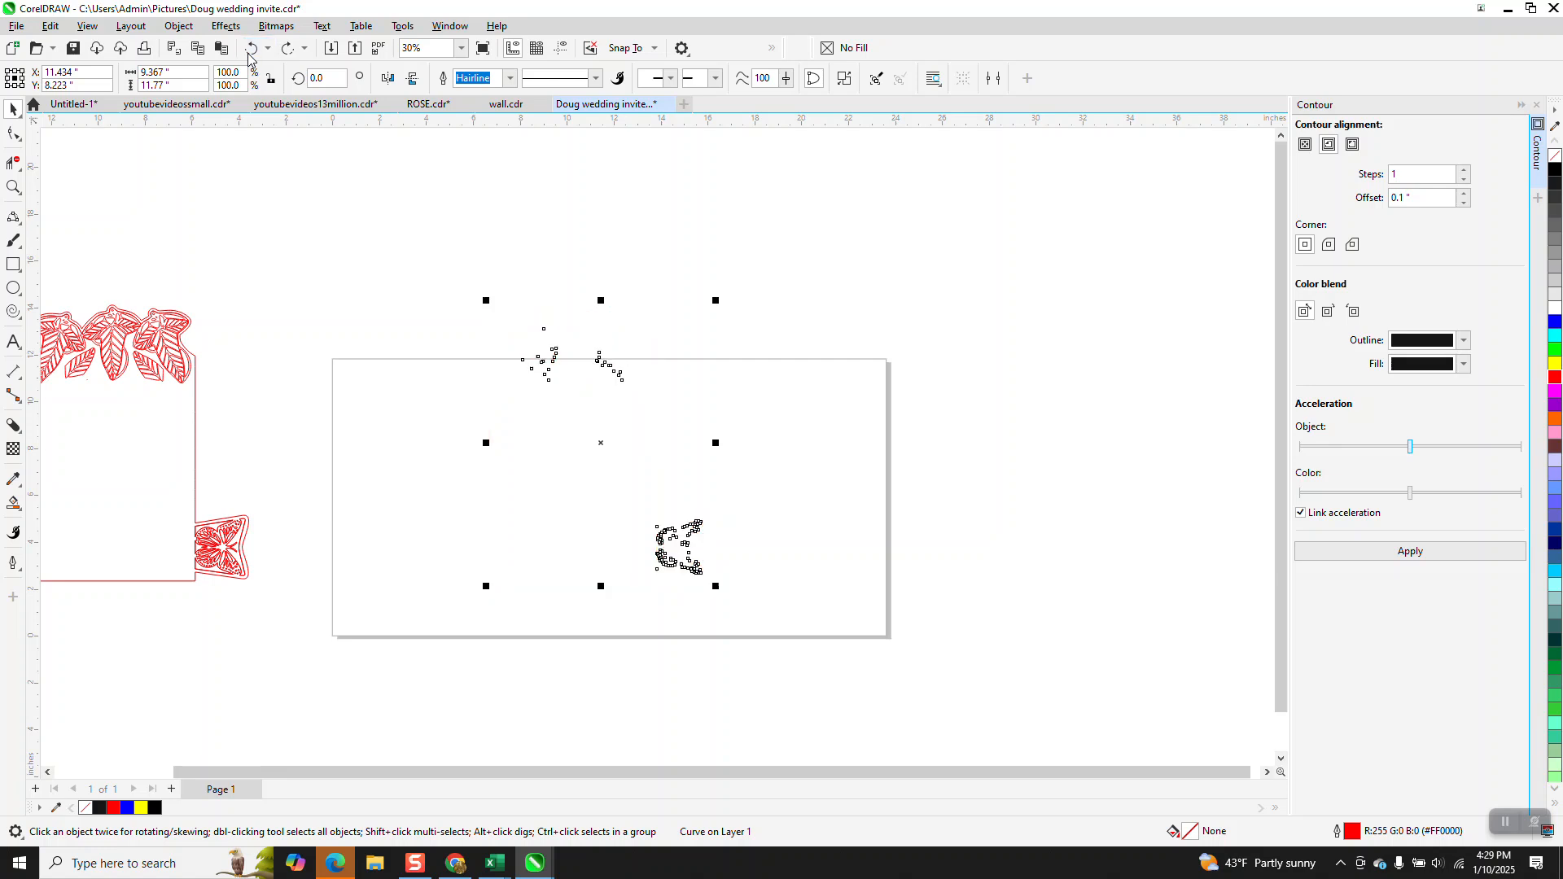
{"action": "left_click", "coordinate": [250, 50]}
{"action": "left_click", "coordinate": [250, 50]}
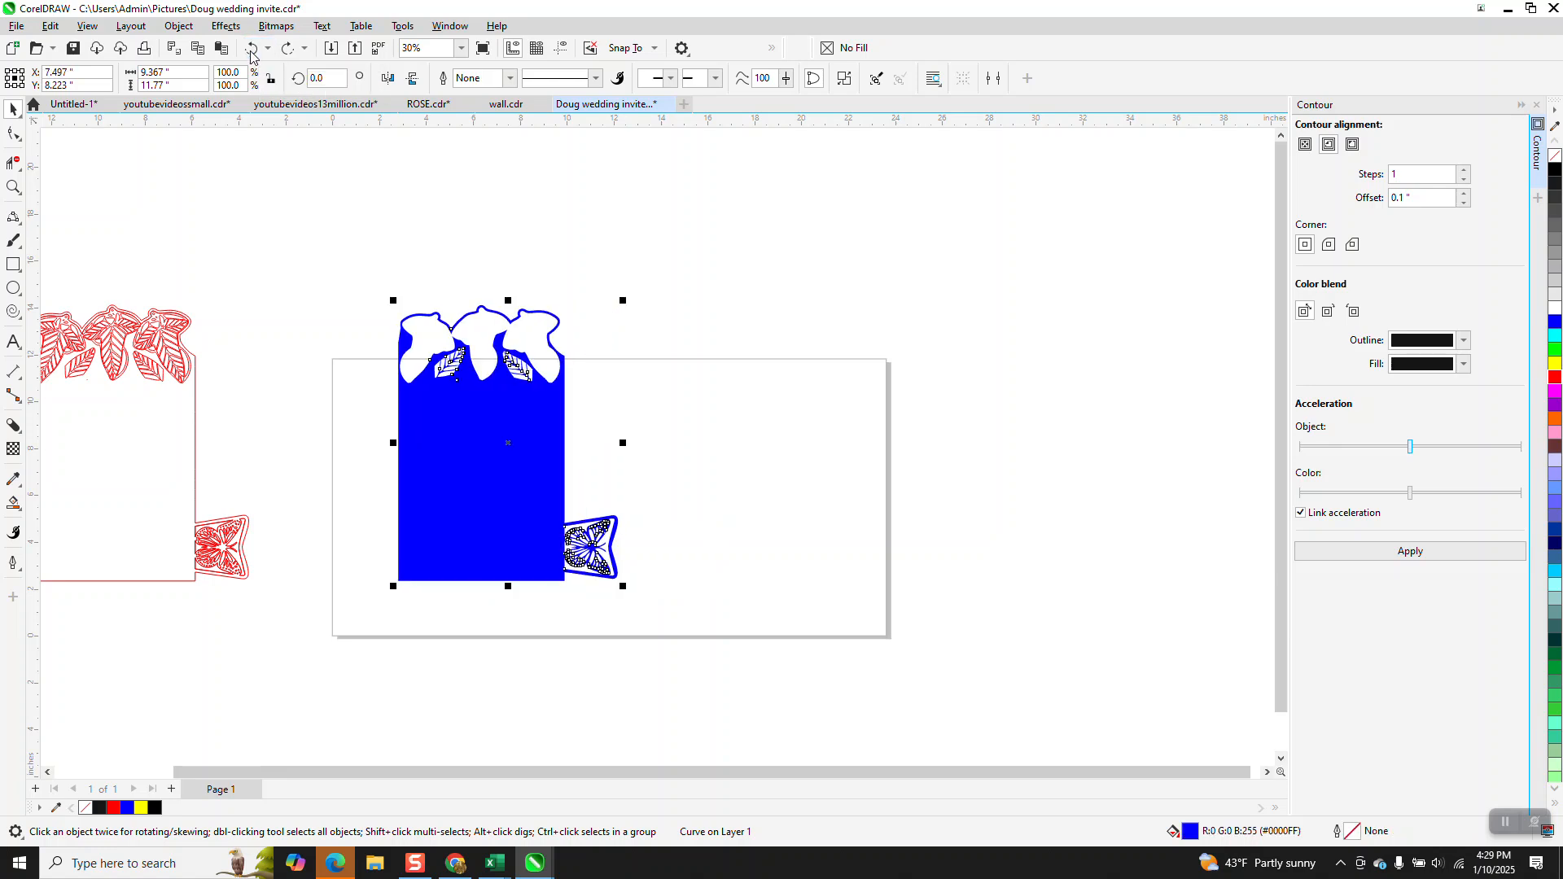
{"action": "left_click", "coordinate": [251, 50]}
{"action": "left_click", "coordinate": [251, 51]}
{"action": "left_click", "coordinate": [252, 50]}
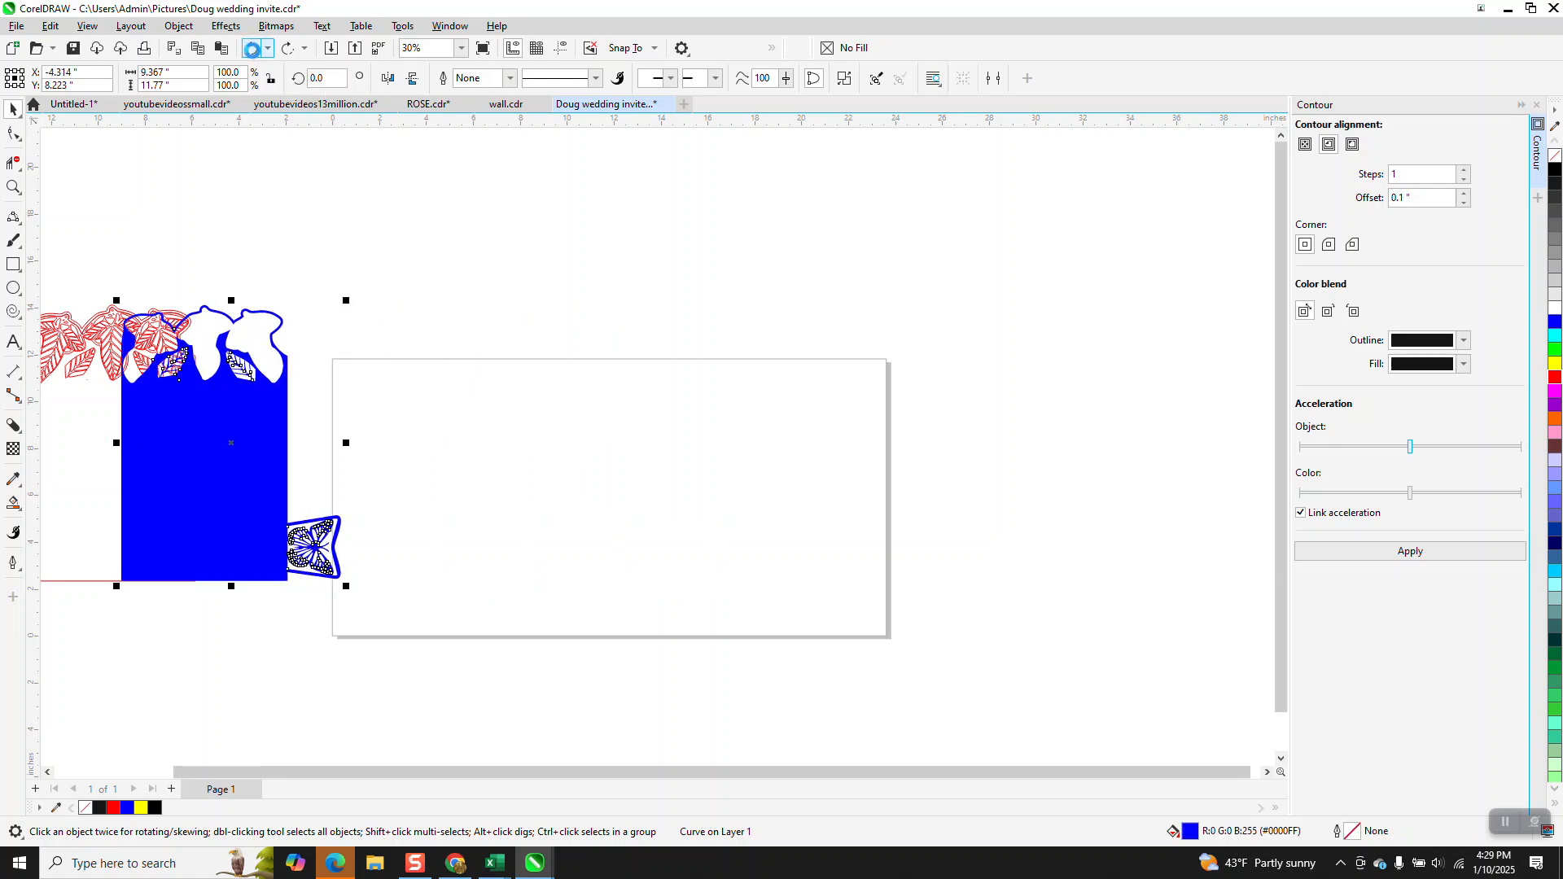
{"action": "left_click", "coordinate": [252, 50]}
{"action": "scroll", "coordinate": [462, 257], "scroll_direction": "down", "scroll_amount": 2}
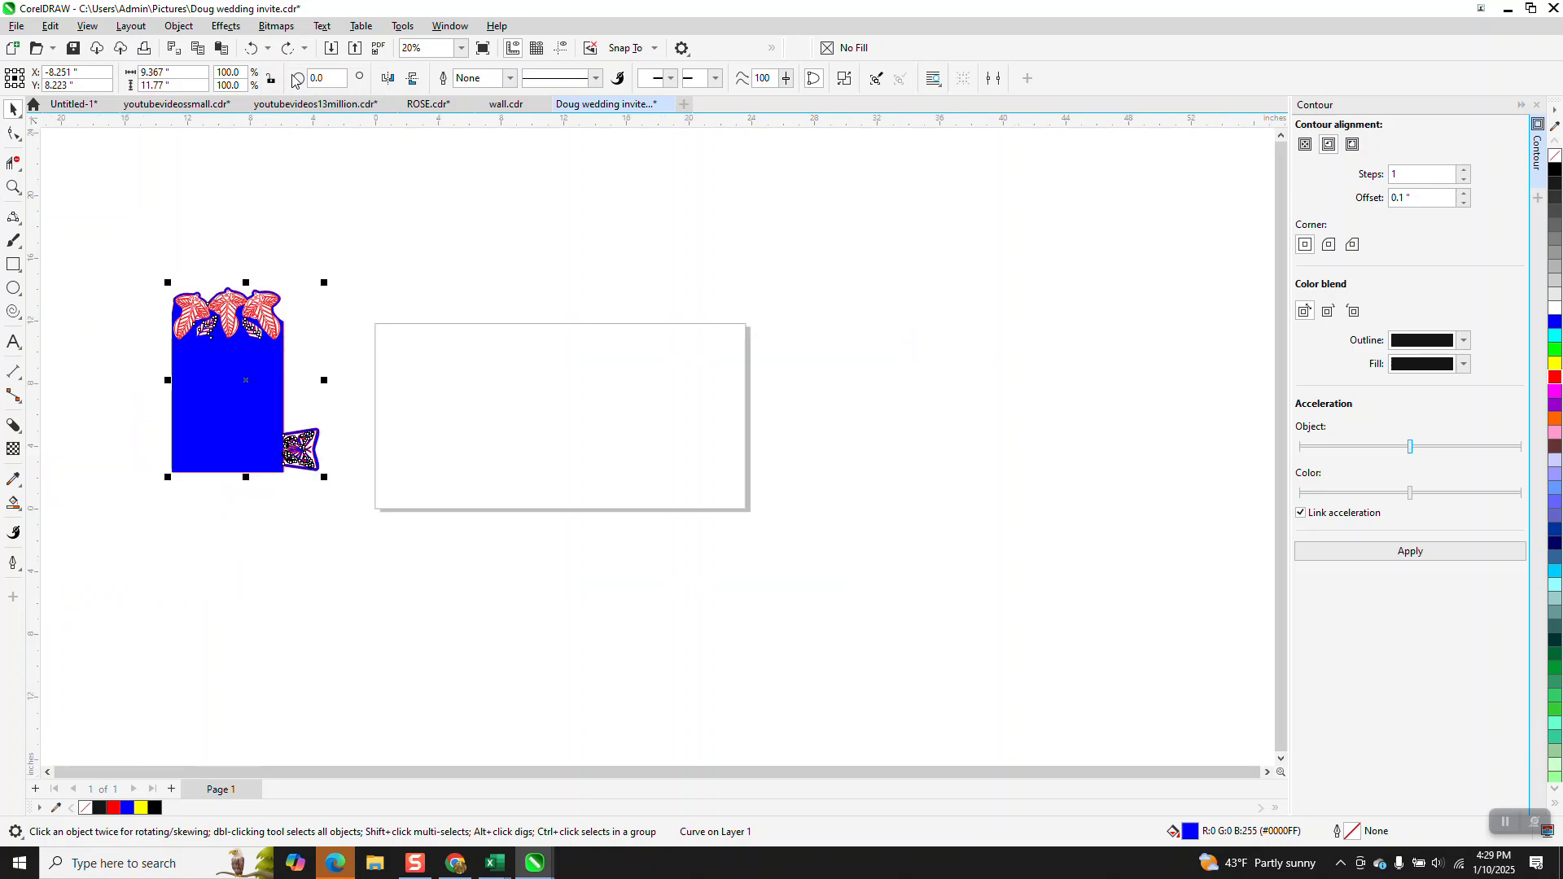
{"action": "left_click", "coordinate": [254, 49]}
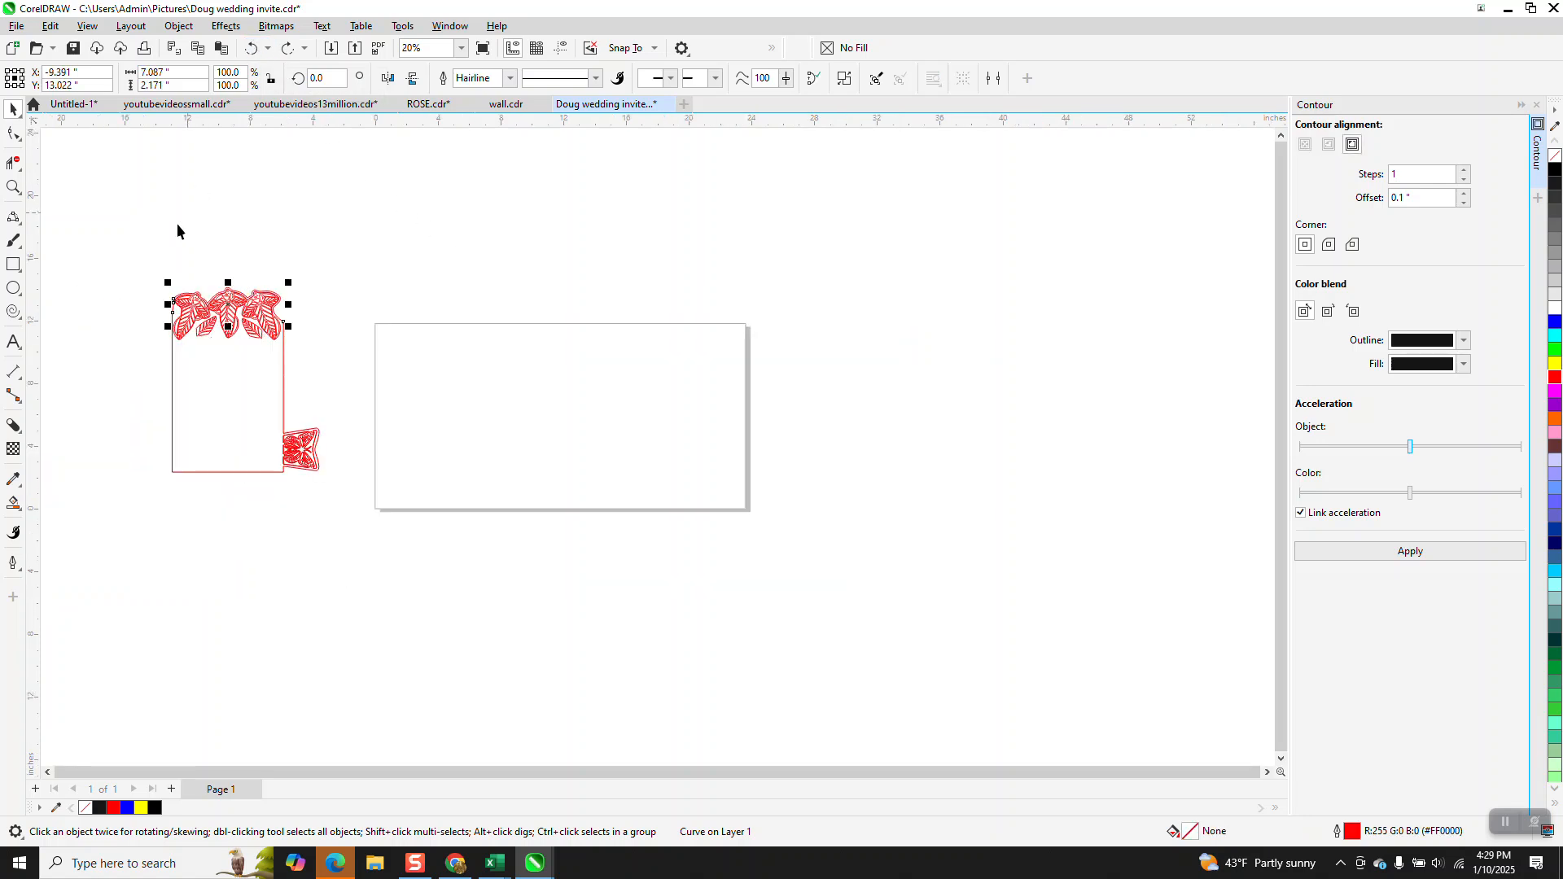
- Duplicate the whole card with its leaves and butterfly, and nudge the copy horizontally to the page's right edge, centred at X 27.182"
{"action": "left_click_drag", "start_coordinate": [145, 262], "coordinate": [377, 480]}
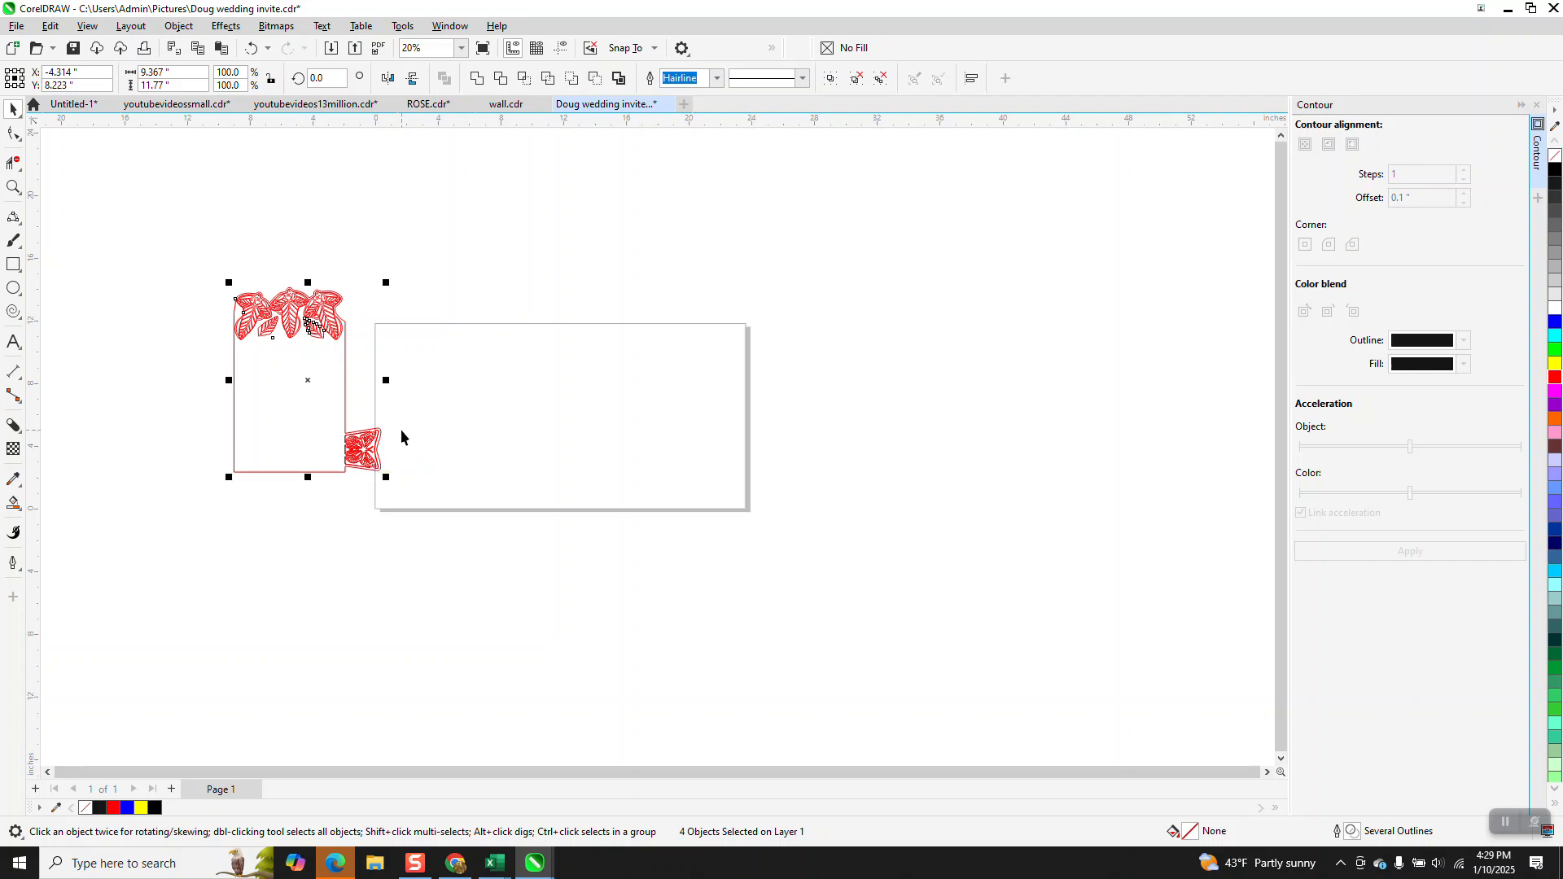
{"action": "key", "text": "ctrl+d"}
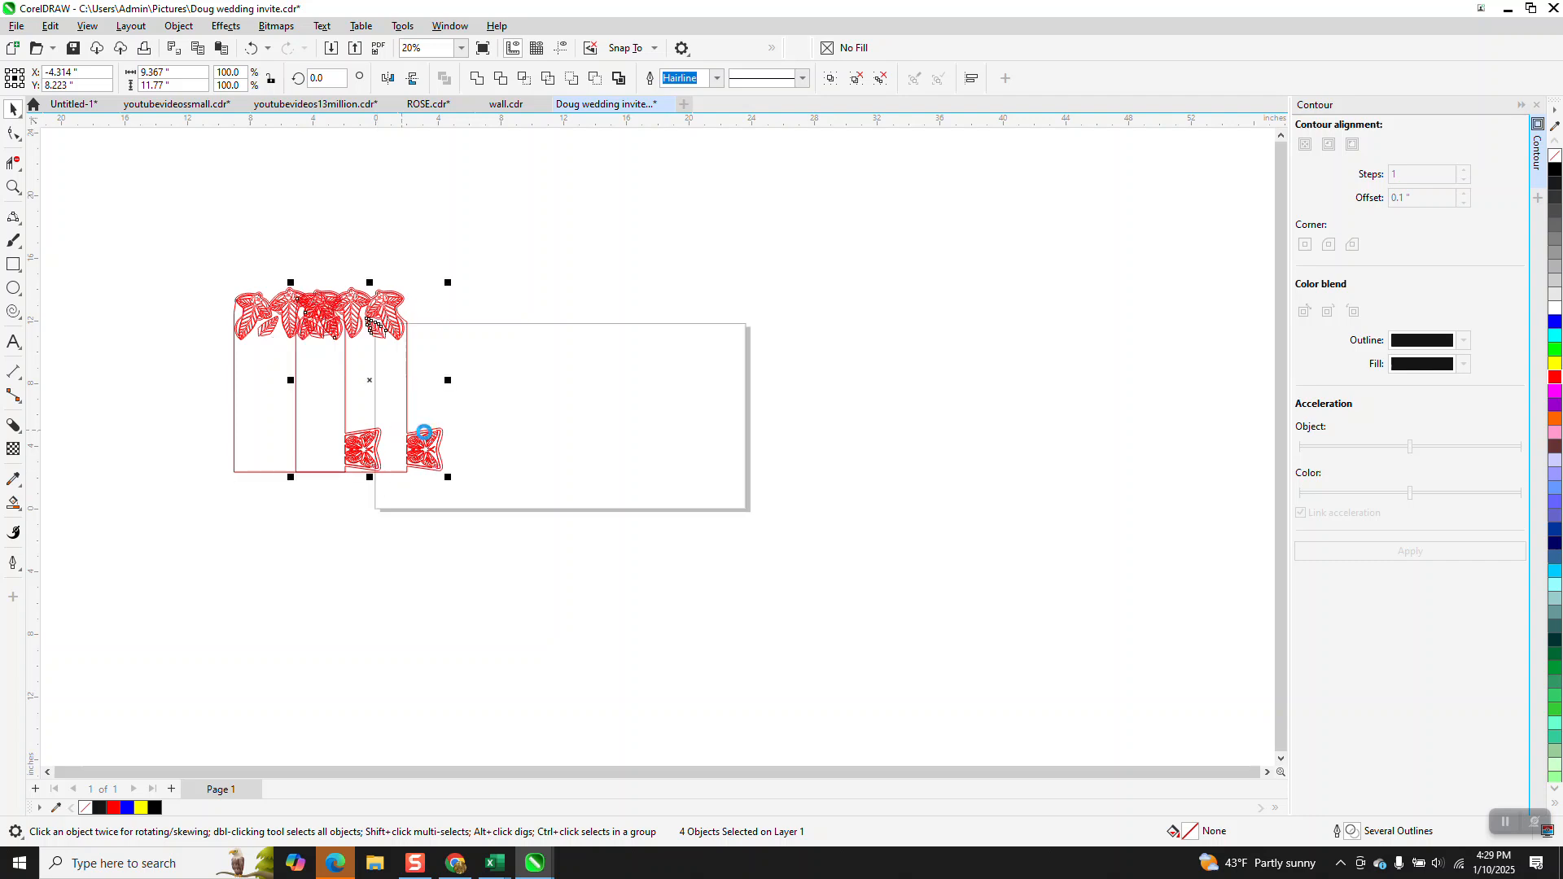
{"action": "key", "text": "Right"}
{"action": "key", "text": "Right"}
{"action": "key", "text": "Right"}
{"action": "key", "text": "Right"}
{"action": "key", "text": "Right"}
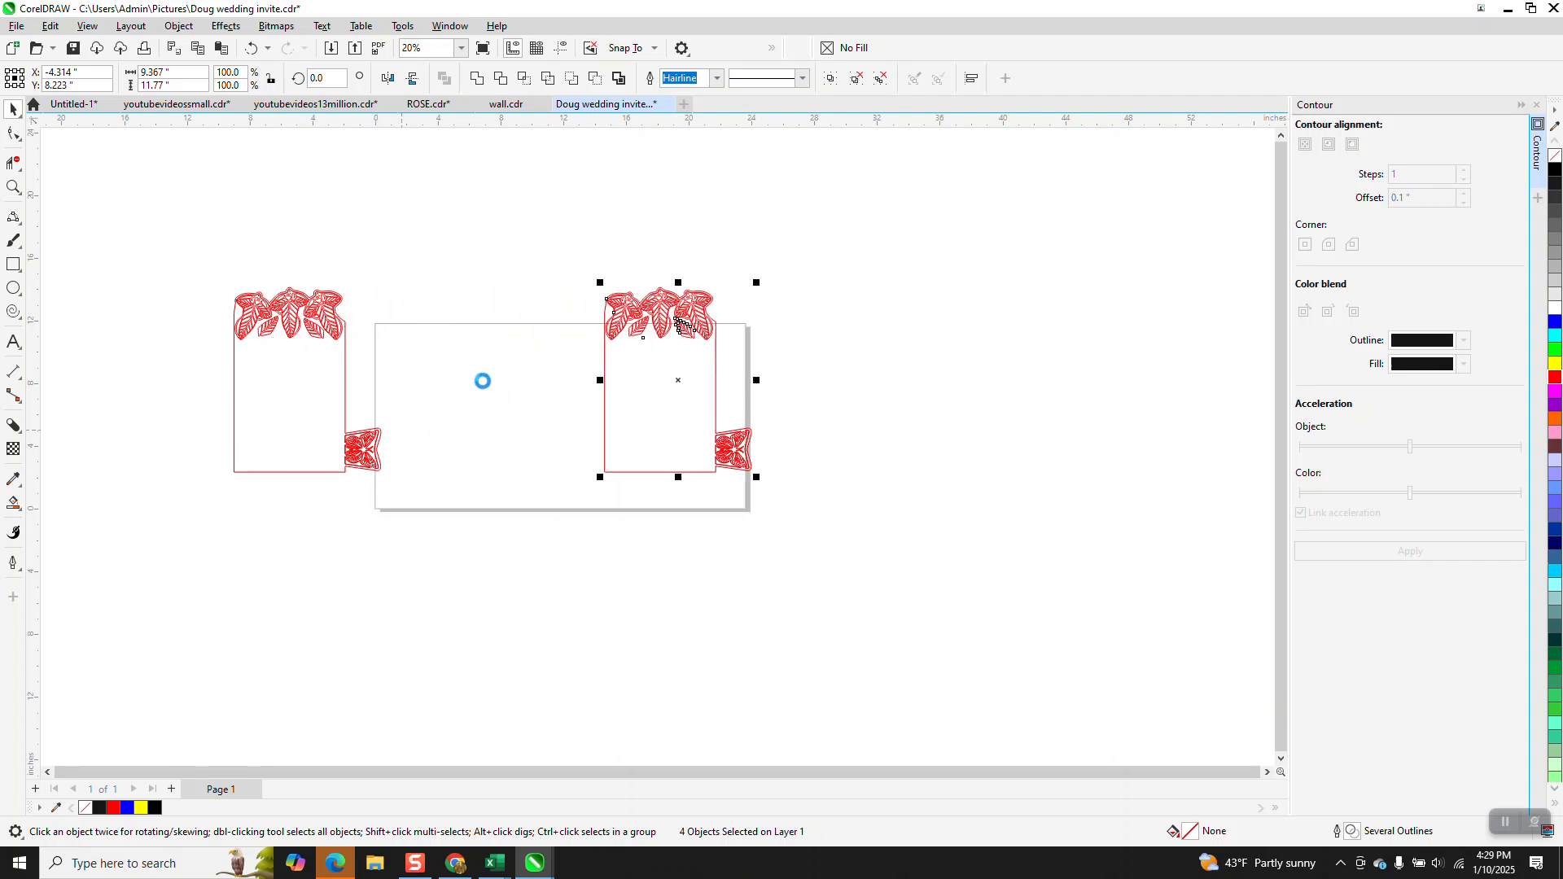
{"action": "key", "text": "Right"}
{"action": "key", "text": "Right"}
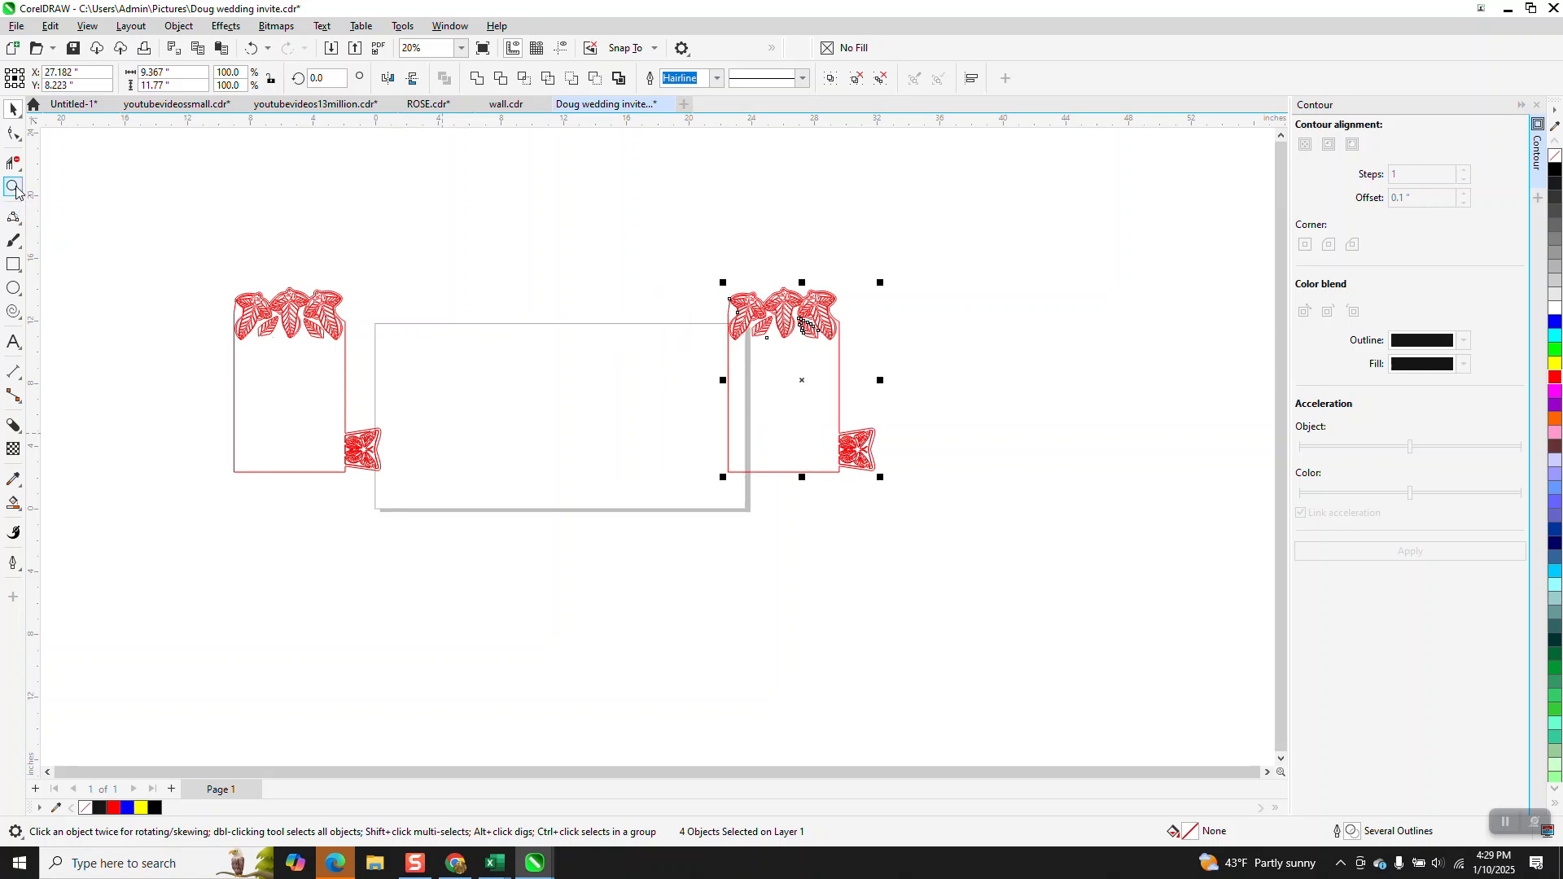
- Create a Smart Fill shape from the copied card's interior and give it no fill and a red outline
{"action": "left_click", "coordinate": [14, 187]}
{"action": "left_click_drag", "start_coordinate": [701, 272], "coordinate": [868, 402]}
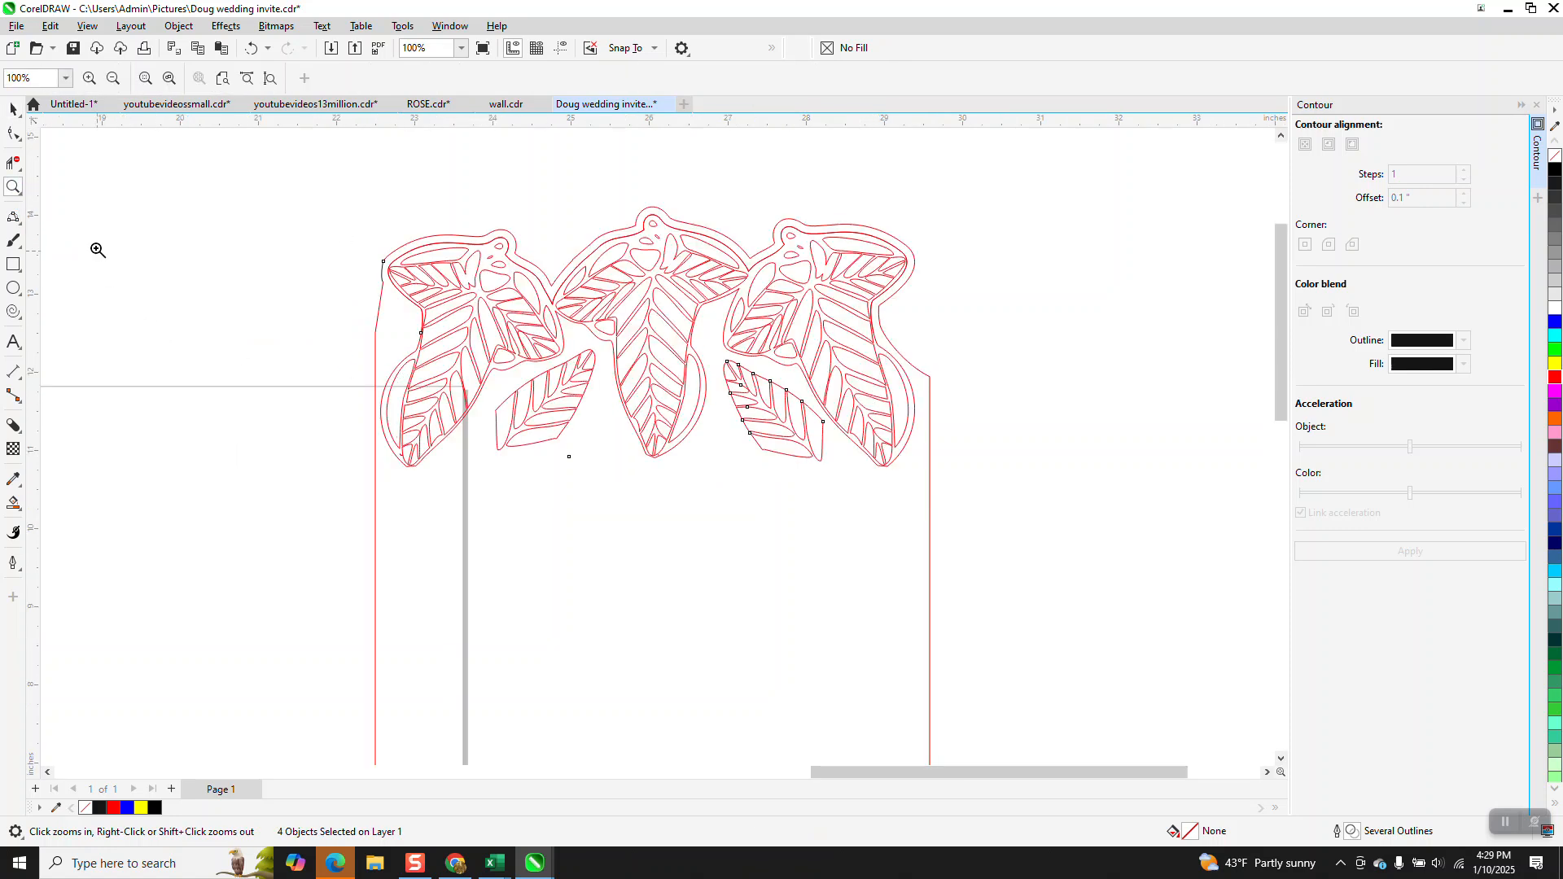
{"action": "left_click", "coordinate": [13, 135]}
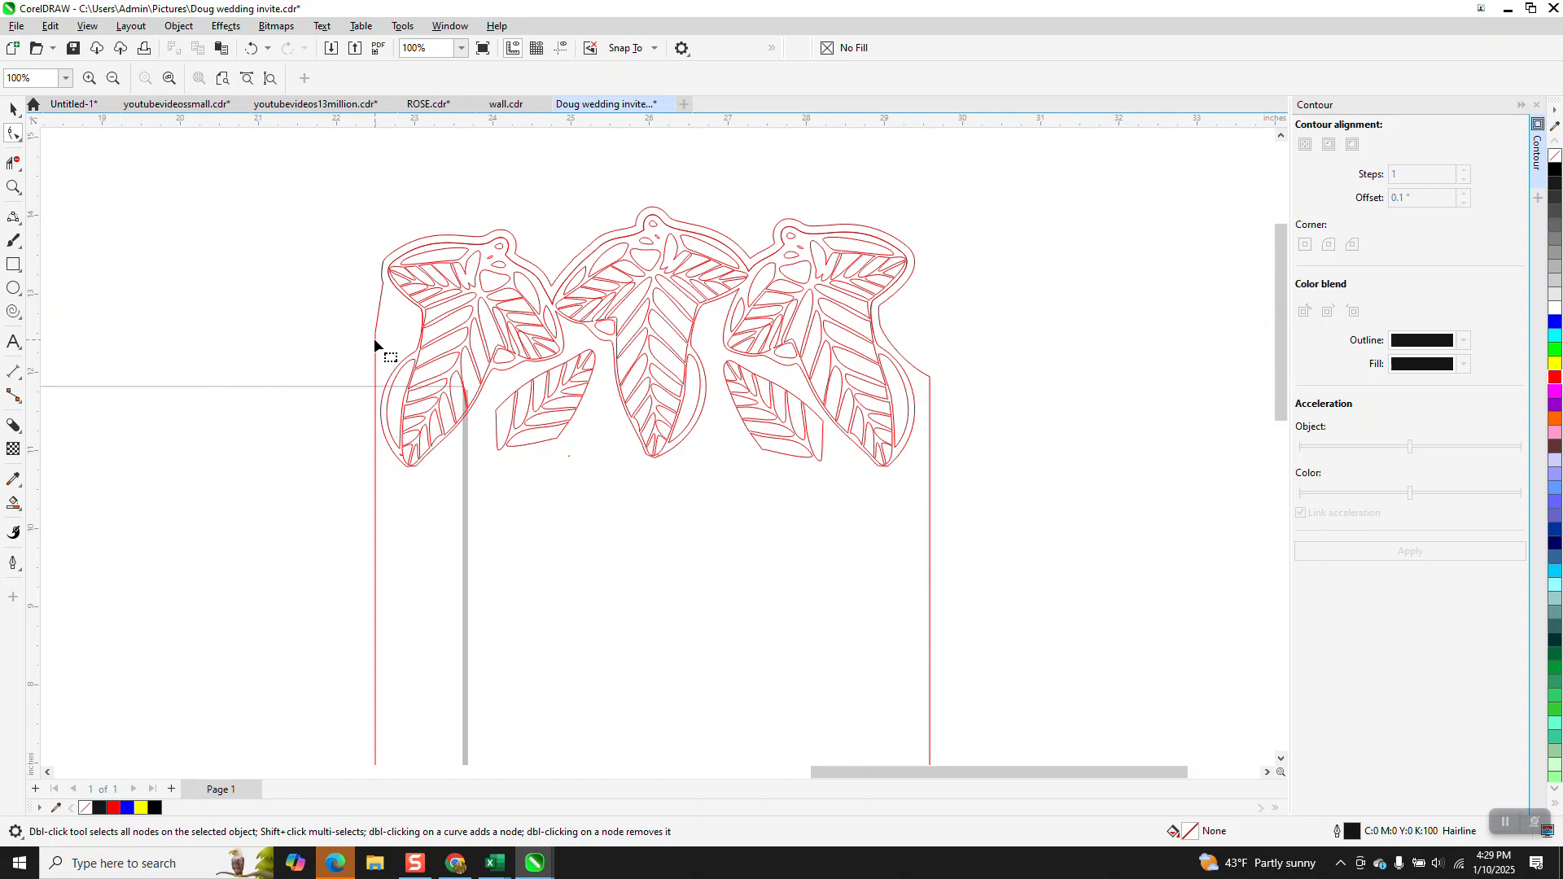
{"action": "scroll", "coordinate": [338, 358], "scroll_direction": "down", "scroll_amount": 2}
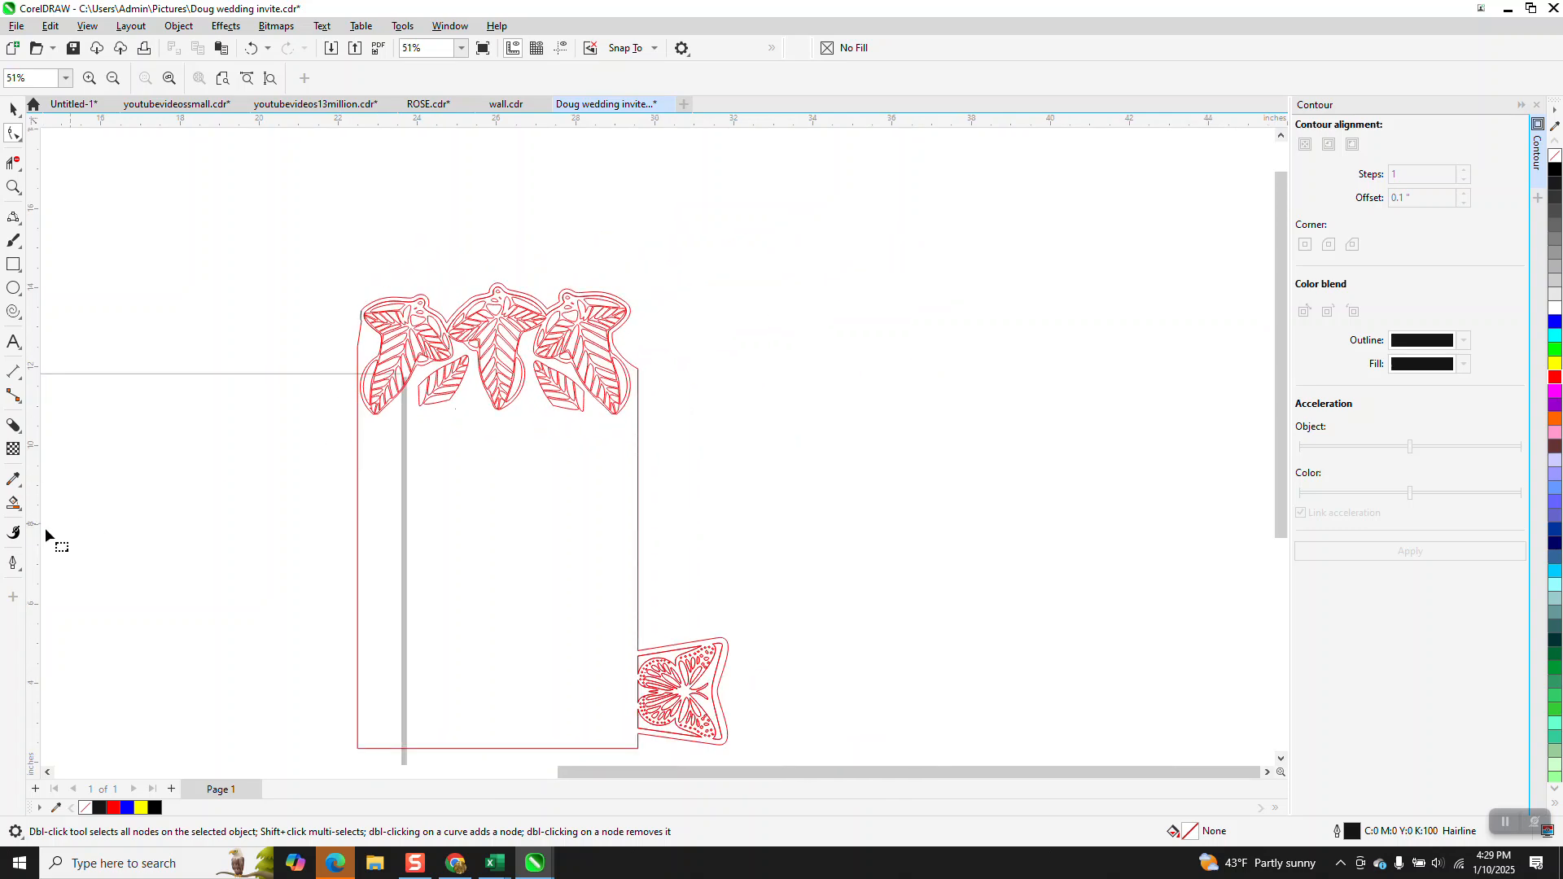
{"action": "left_click", "coordinate": [14, 503]}
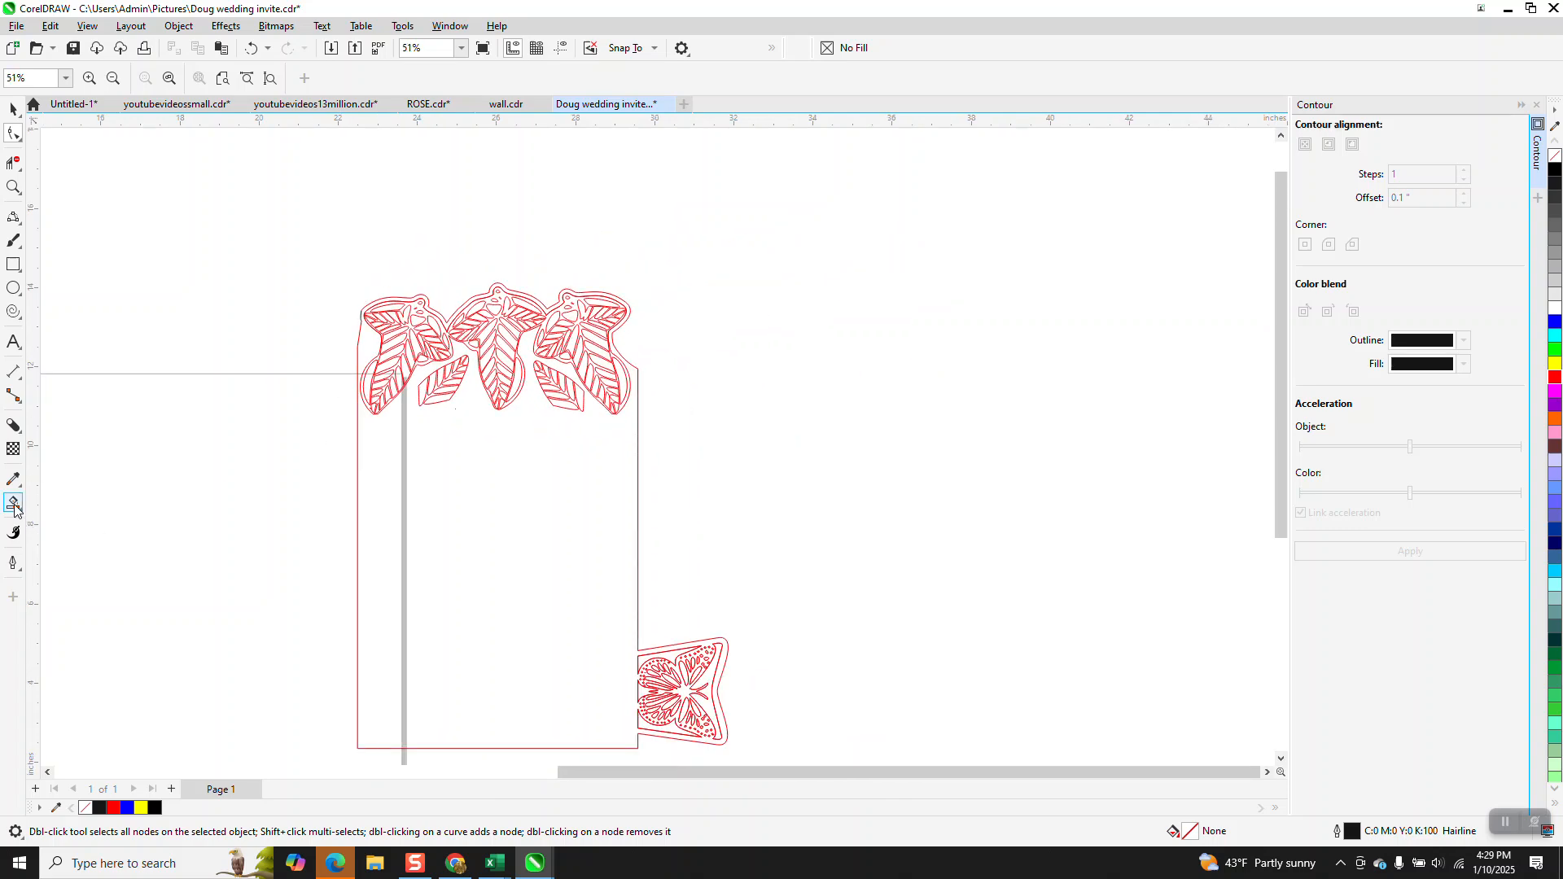
{"action": "left_click", "coordinate": [450, 492]}
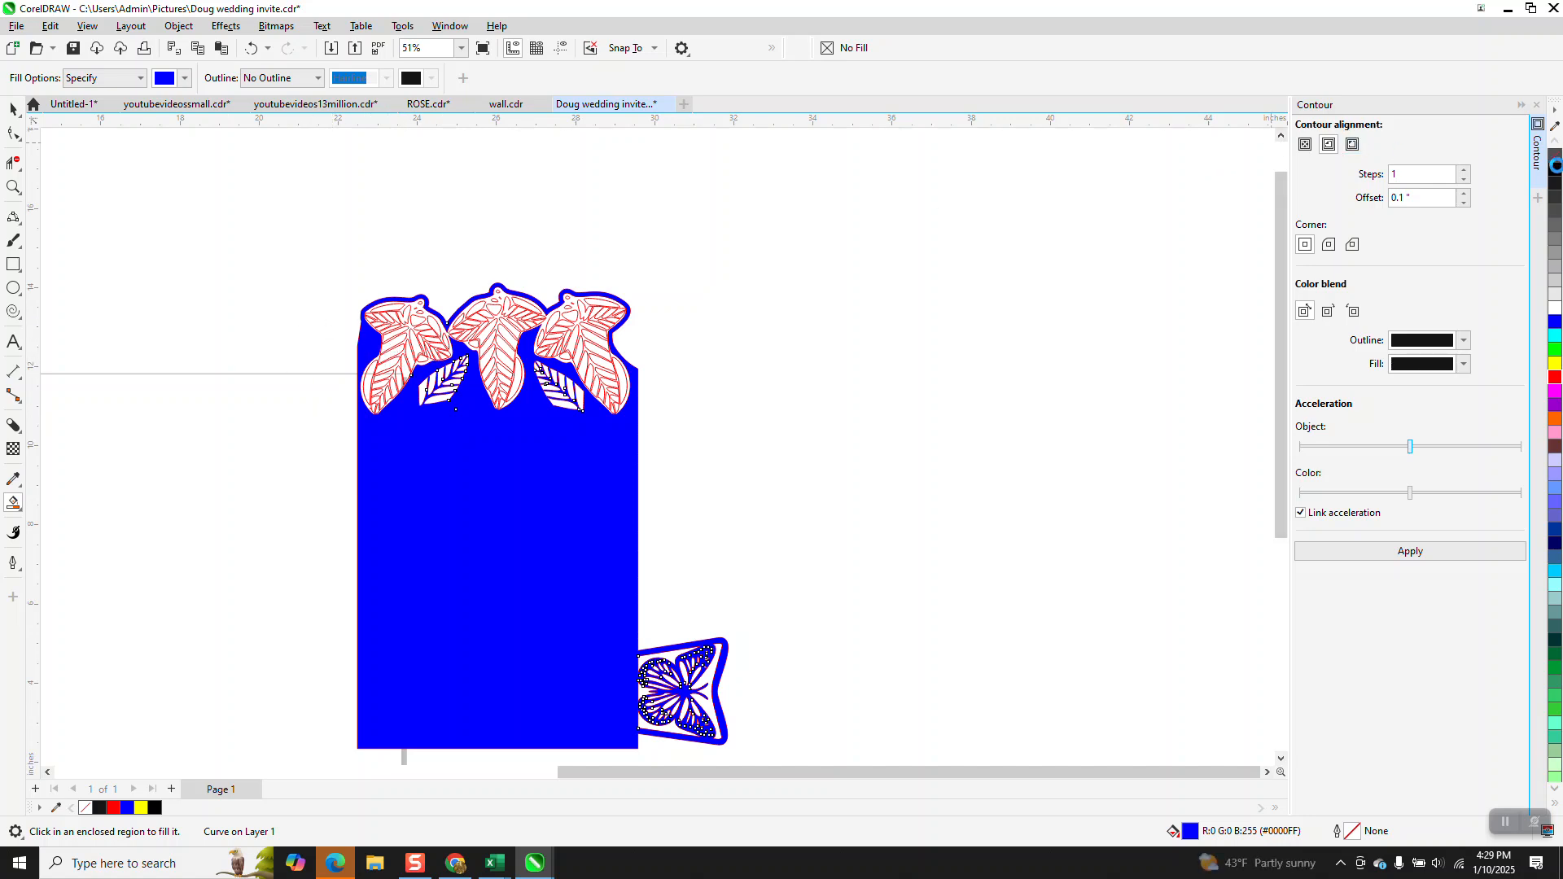
{"action": "left_click", "coordinate": [1554, 155]}
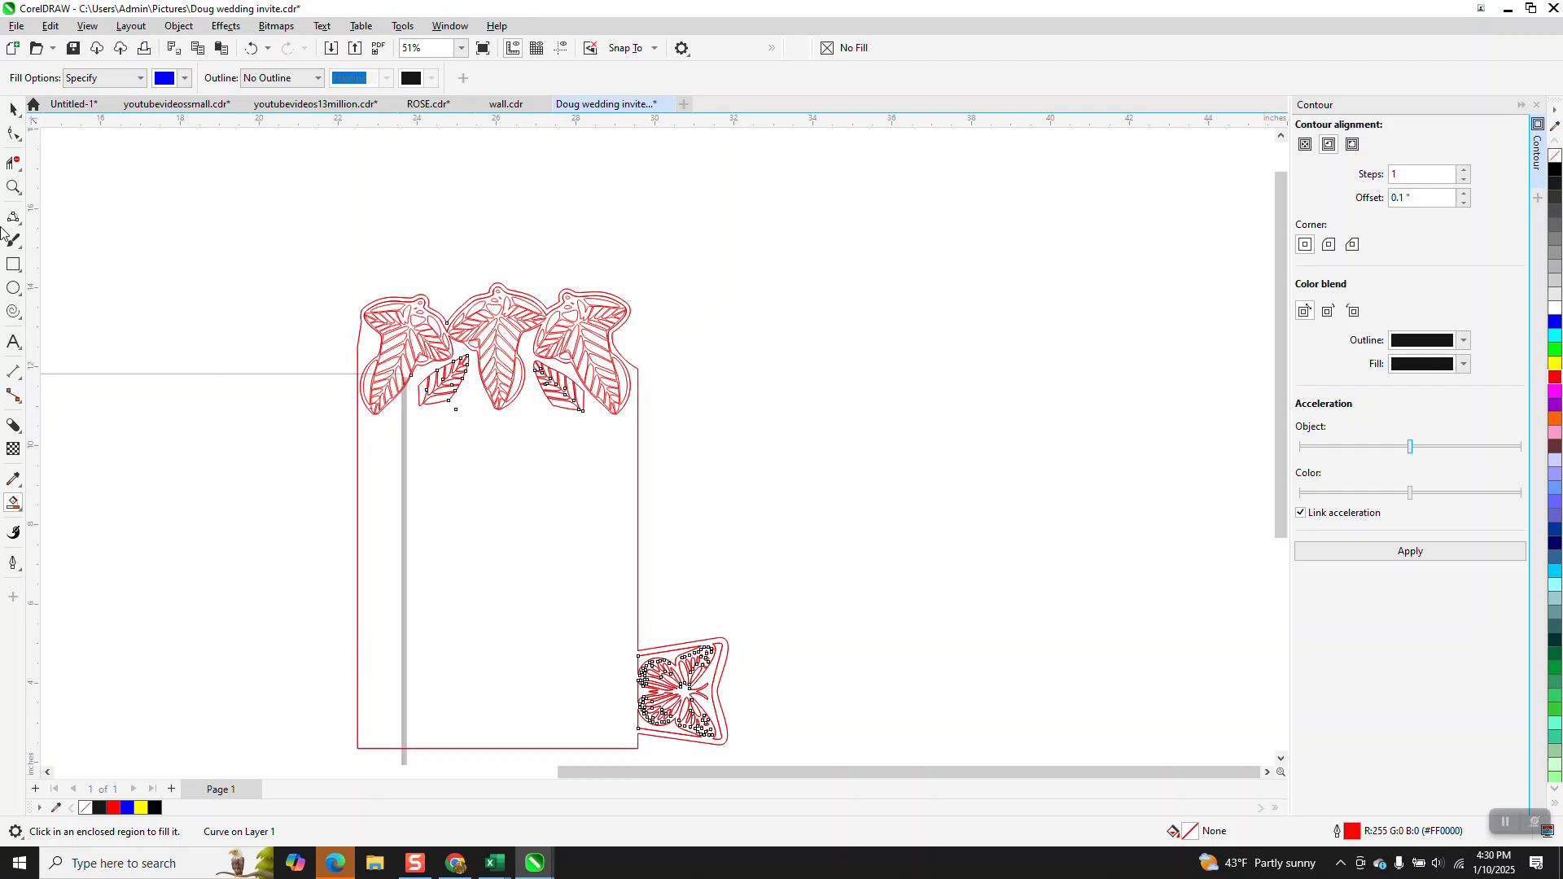
- Add a node on the copied card's left side where the horizontal guideline meets it
{"action": "left_click", "coordinate": [13, 186]}
{"action": "left_click_drag", "start_coordinate": [339, 321], "coordinate": [505, 432]}
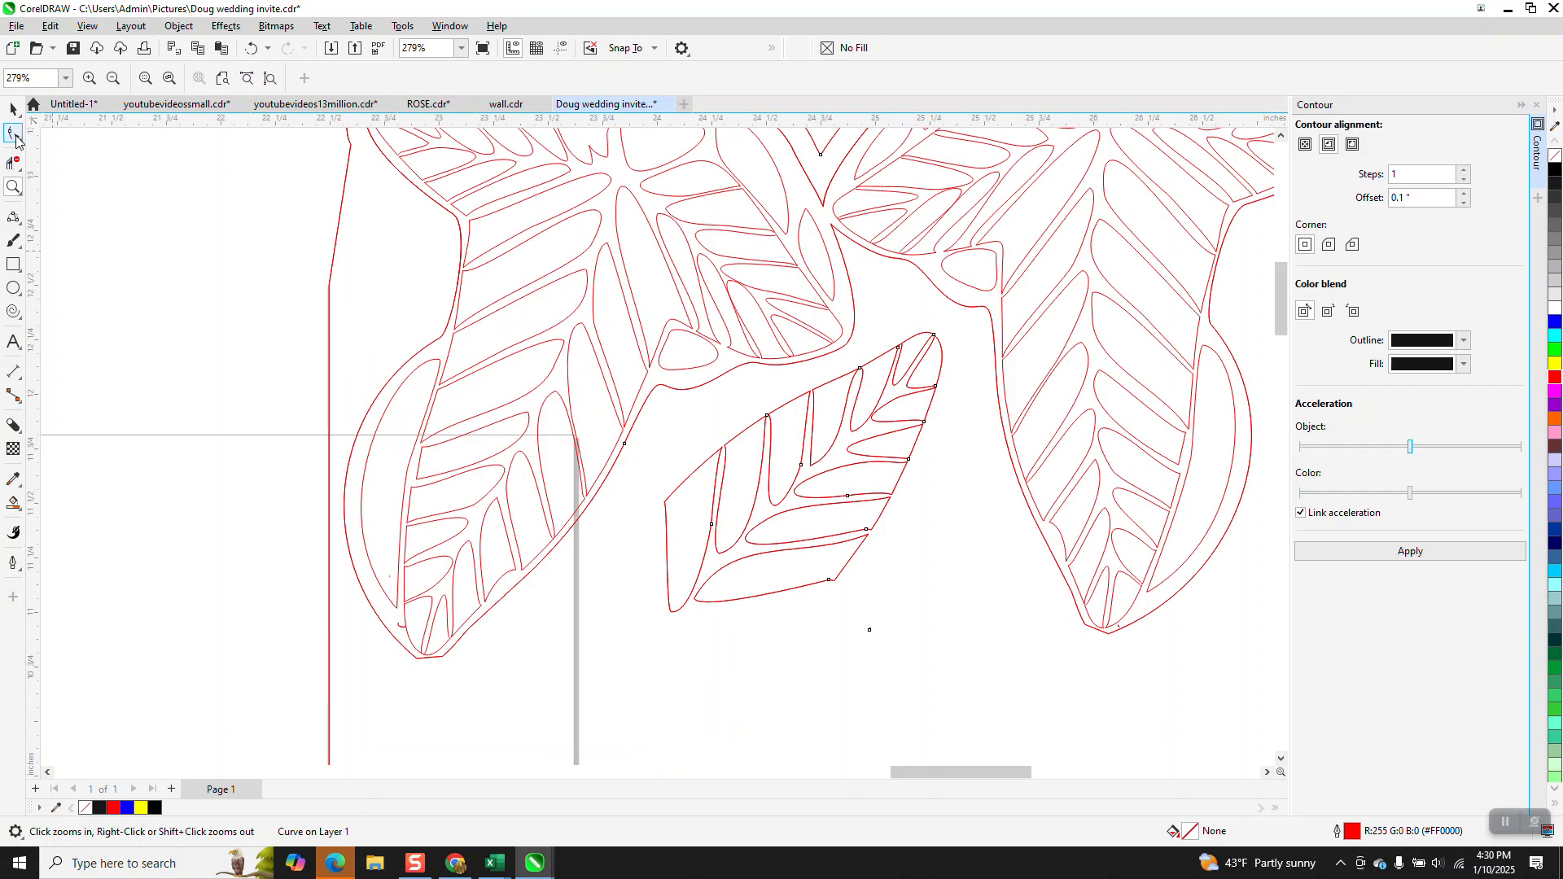
{"action": "left_click", "coordinate": [15, 136]}
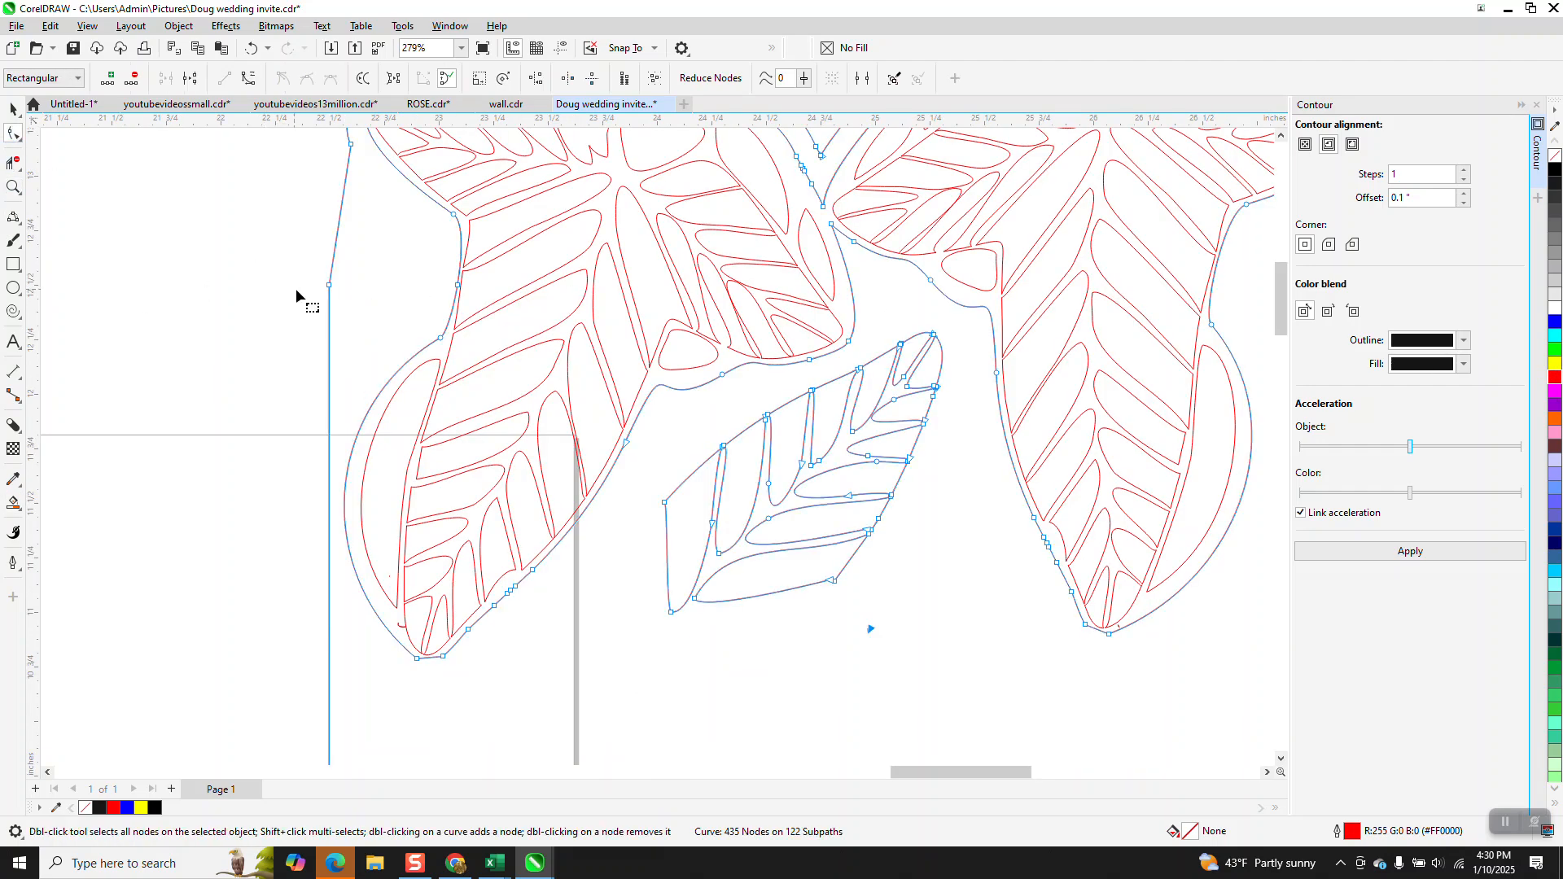
{"action": "double_click", "coordinate": [329, 436]}
- Convert the slanted segment beside the left leaf to a curve and pull its lower node inward to mirror the right side
{"action": "right_click", "coordinate": [329, 287]}
{"action": "left_click", "coordinate": [379, 397]}
{"action": "left_click_drag", "start_coordinate": [328, 285], "coordinate": [433, 279]}
{"action": "scroll", "coordinate": [382, 305], "scroll_direction": "down", "scroll_amount": 4}
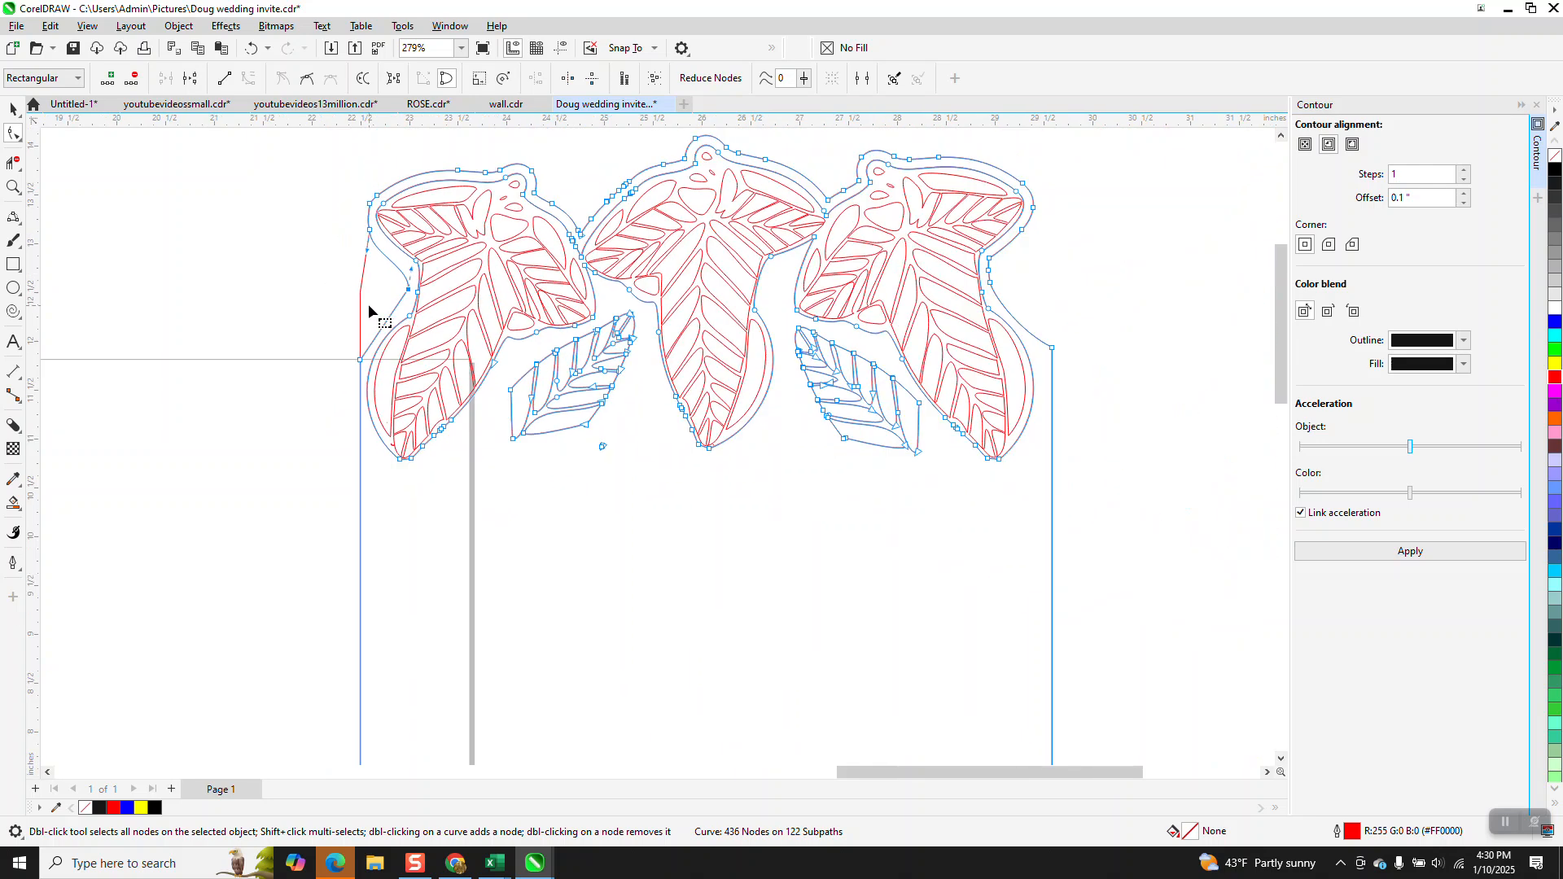
- Delete the old slanted line and the vertical stub left outside the reshaped curve on the copy's left side
{"action": "left_click", "coordinate": [13, 108]}
{"action": "left_click", "coordinate": [356, 275]}
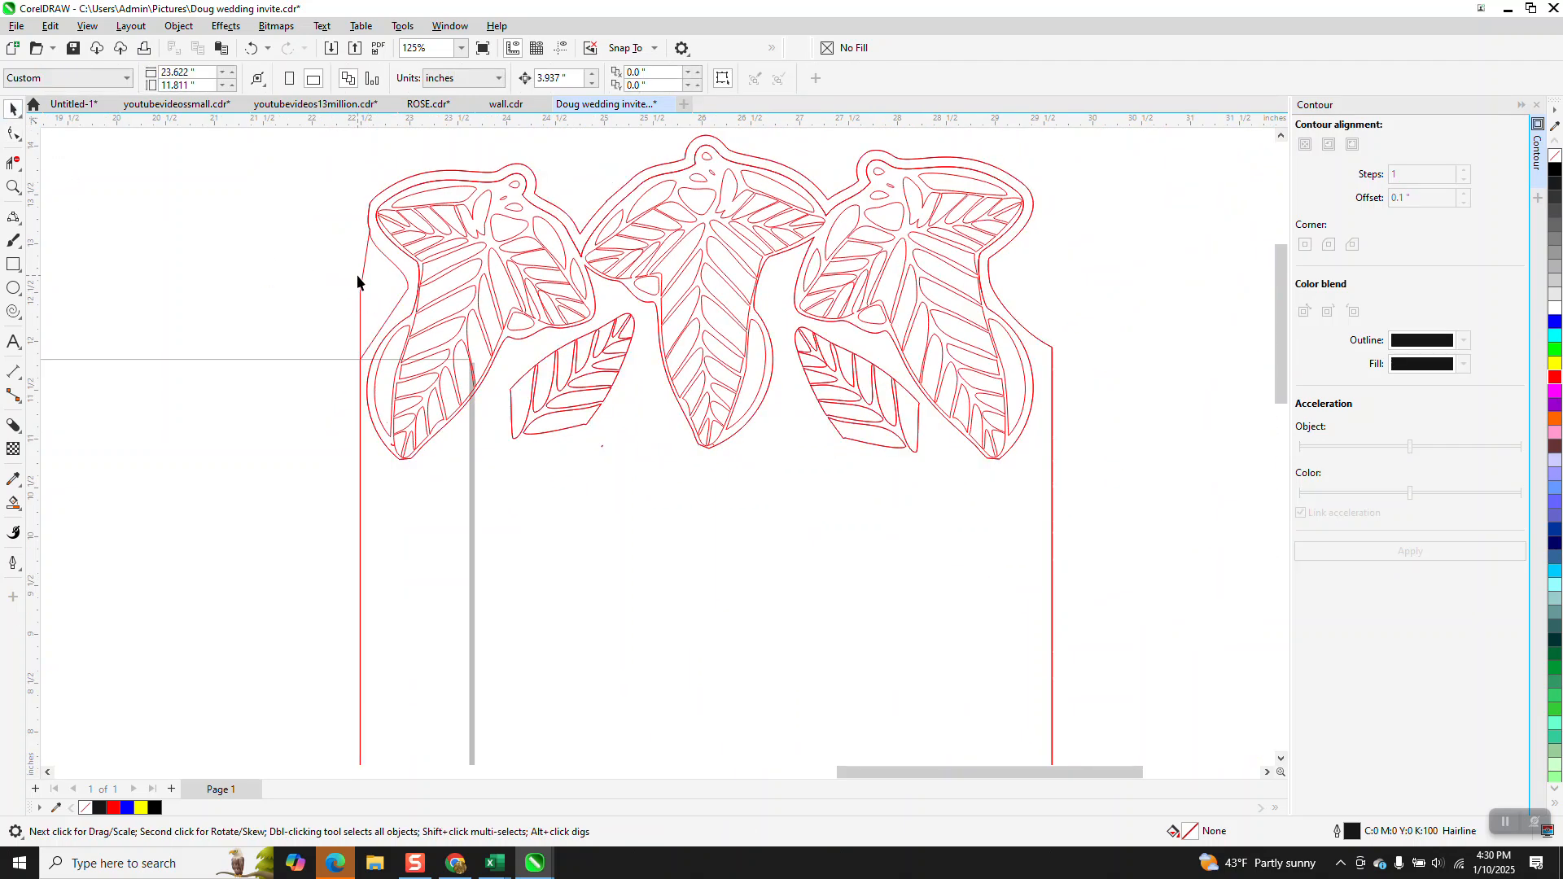
{"action": "left_click", "coordinate": [362, 280]}
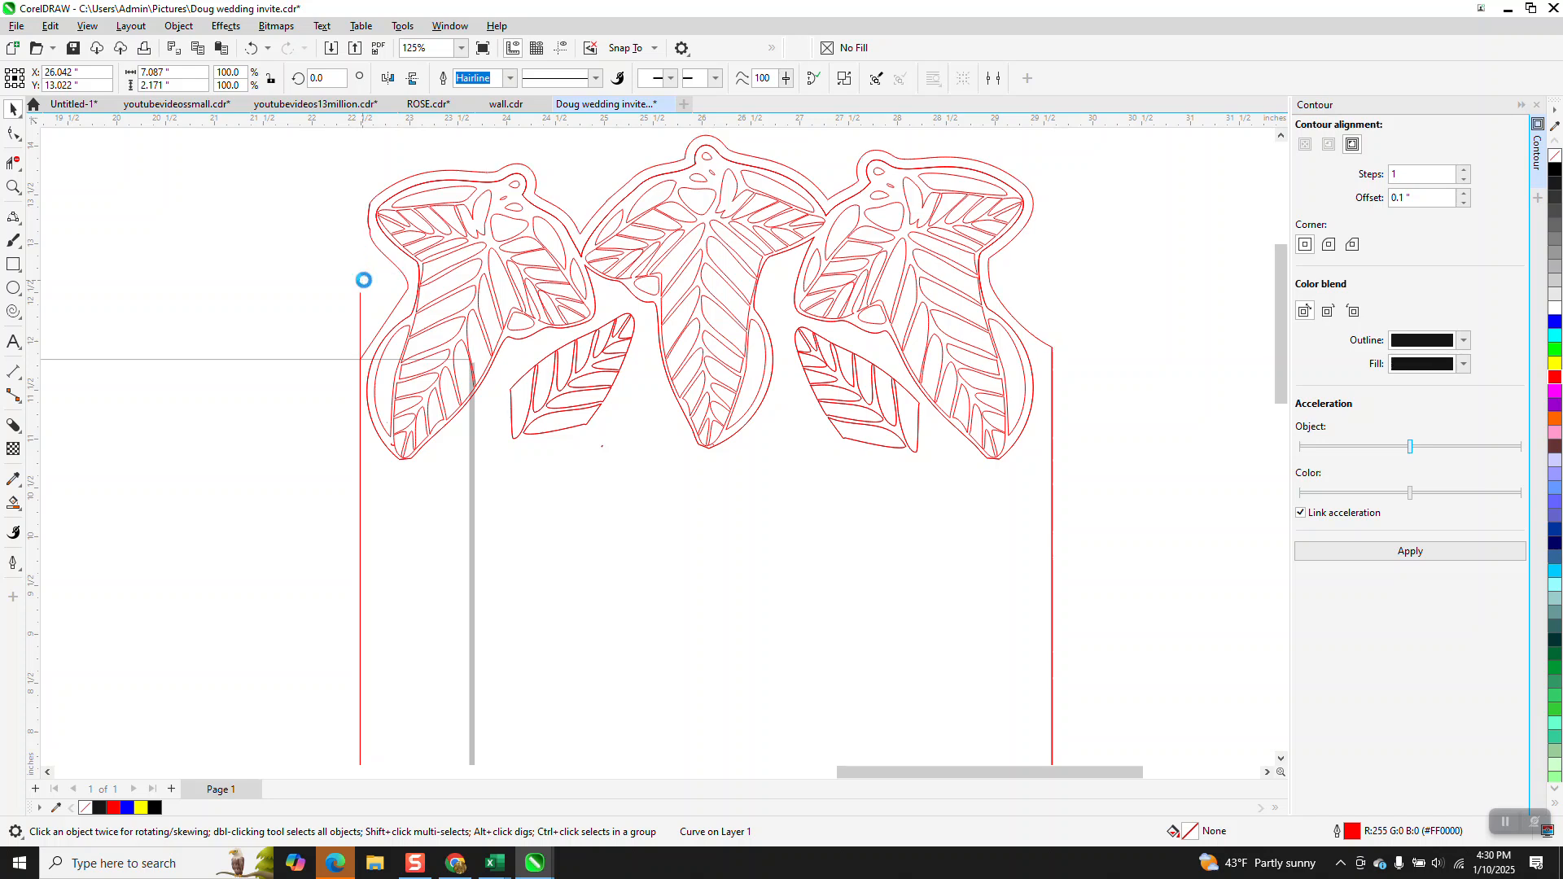
{"action": "left_click", "coordinate": [363, 280]}
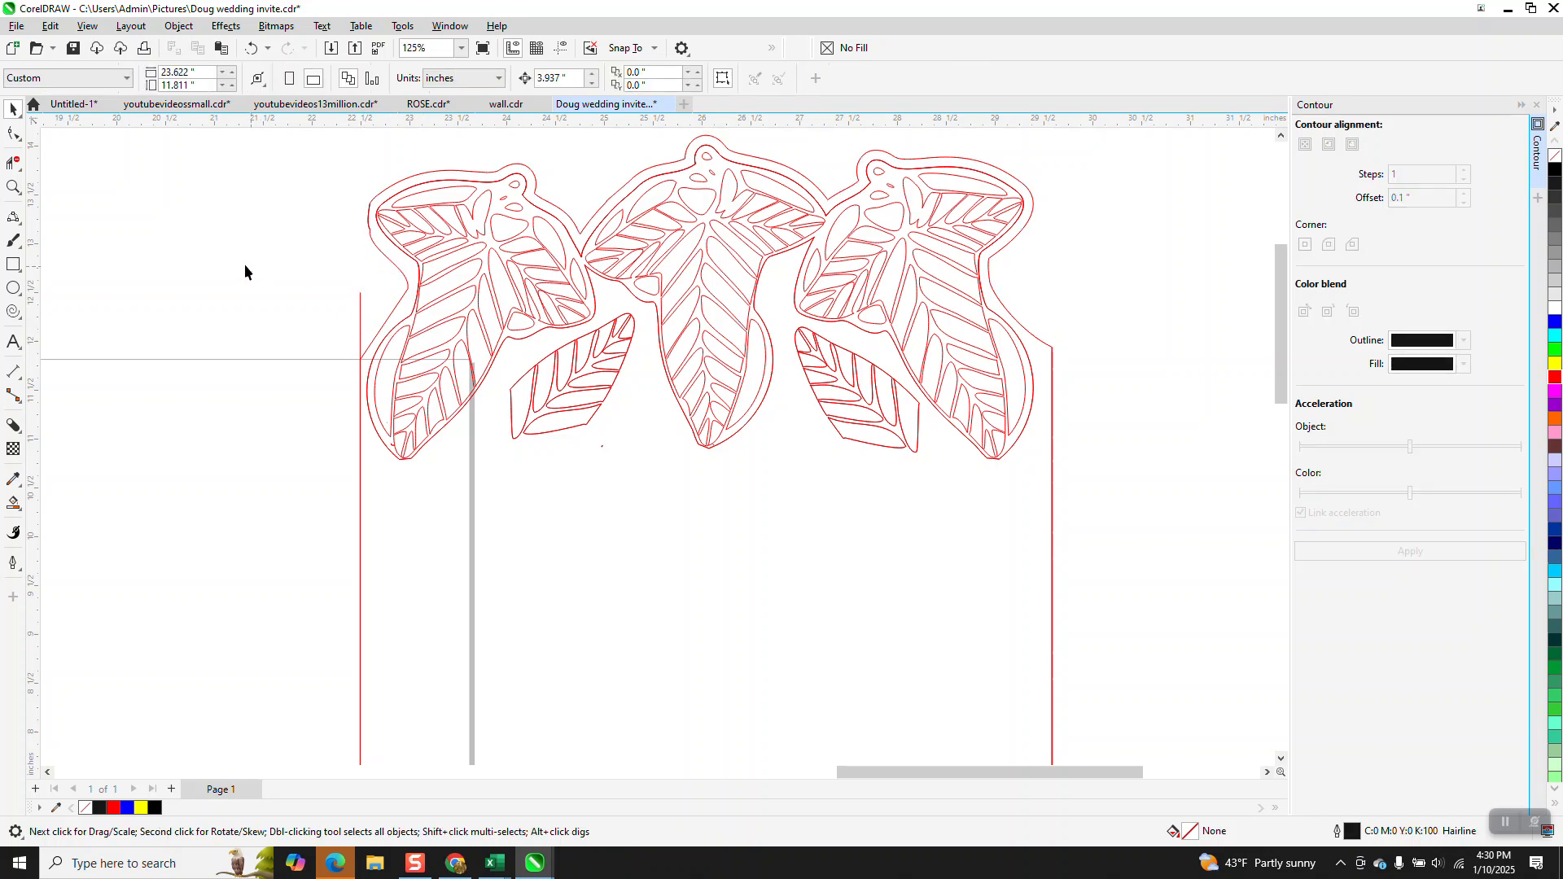
{"action": "left_click", "coordinate": [13, 163]}
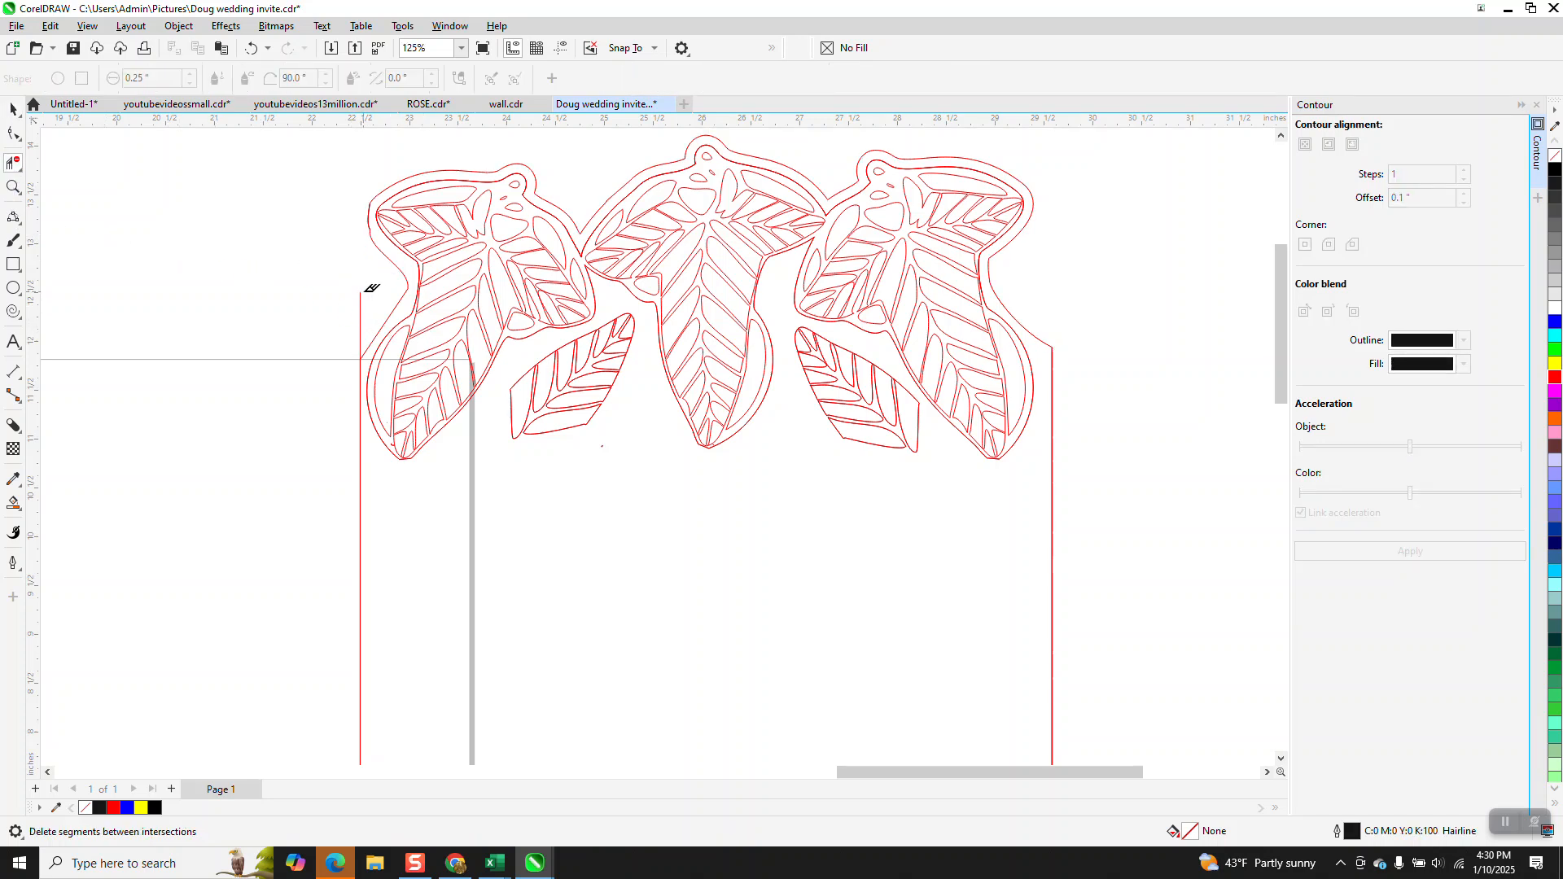
- Remove the kinked node on the outline beside the left leaf's tip and delete the stray curve segment next to it
{"action": "left_click", "coordinate": [13, 187]}
{"action": "left_click_drag", "start_coordinate": [359, 192], "coordinate": [387, 230]}
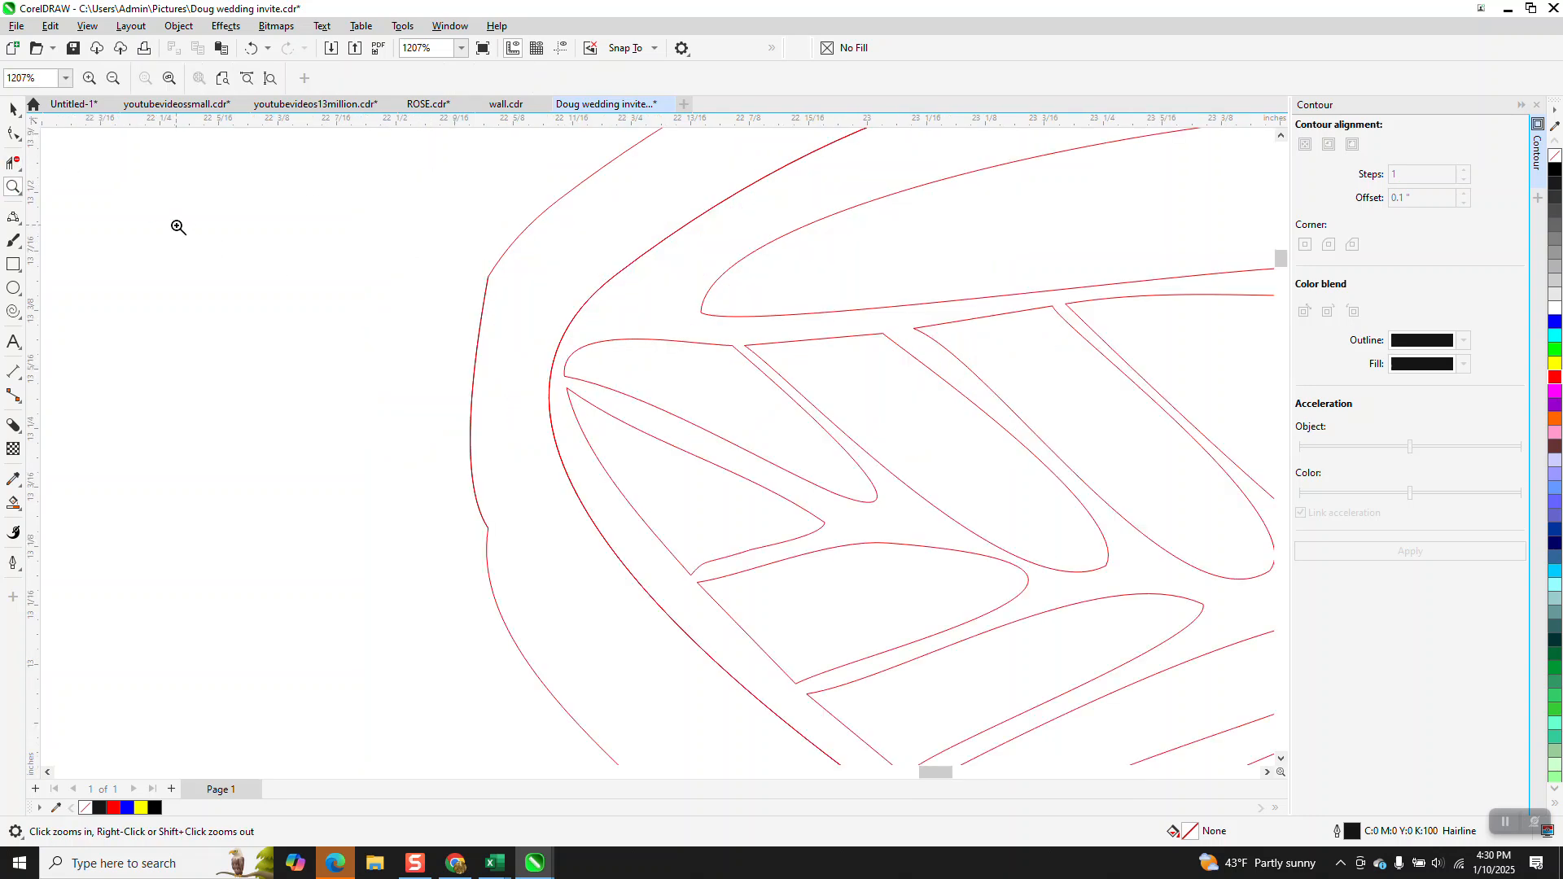
{"action": "left_click", "coordinate": [13, 133]}
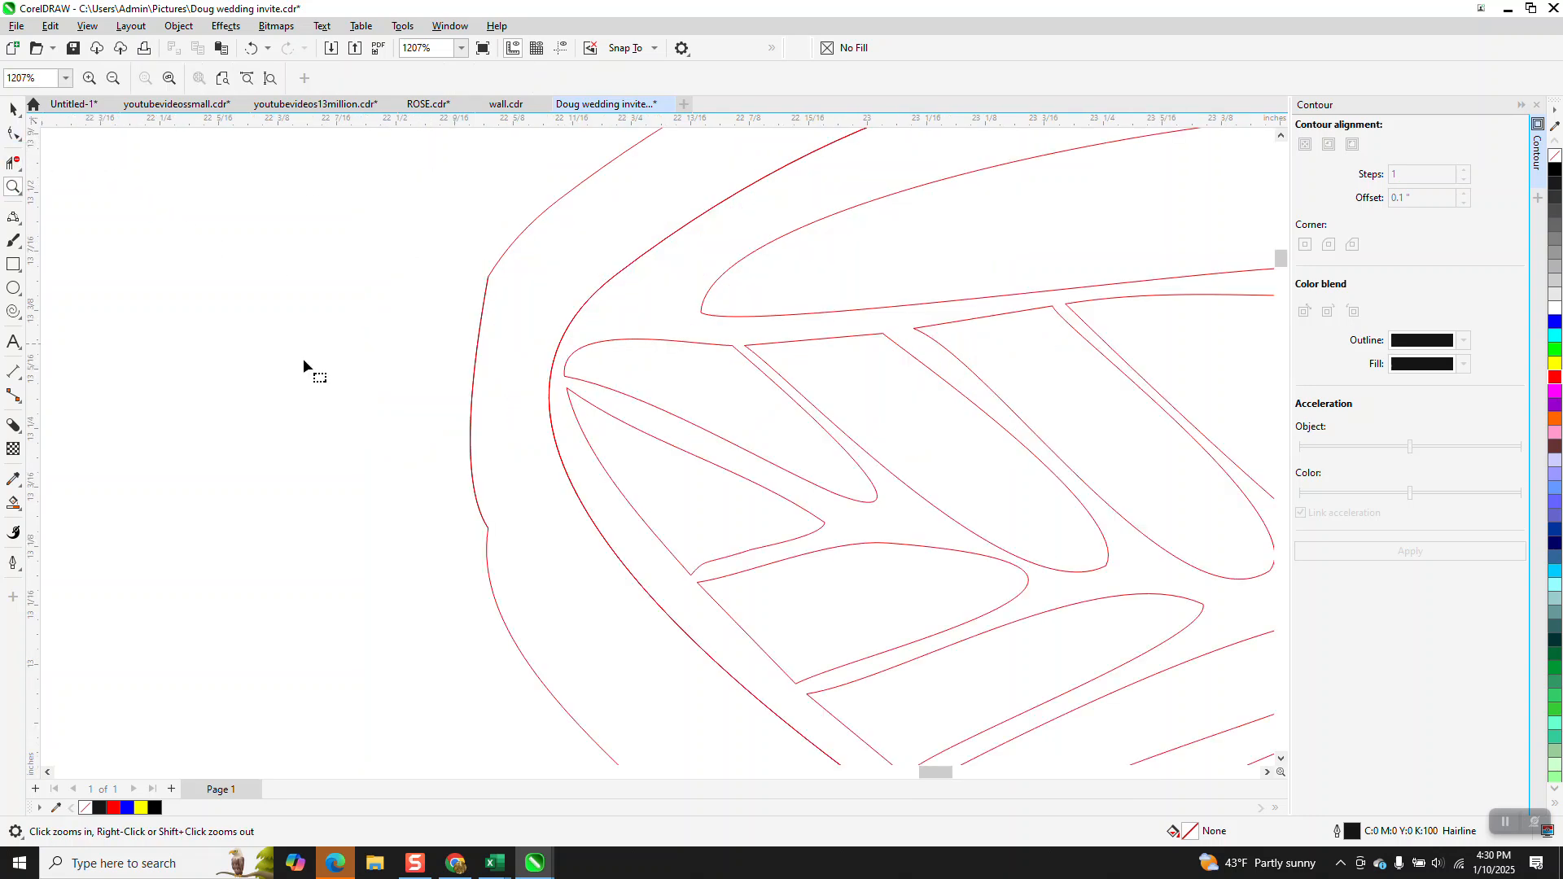
{"action": "left_click", "coordinate": [487, 531]}
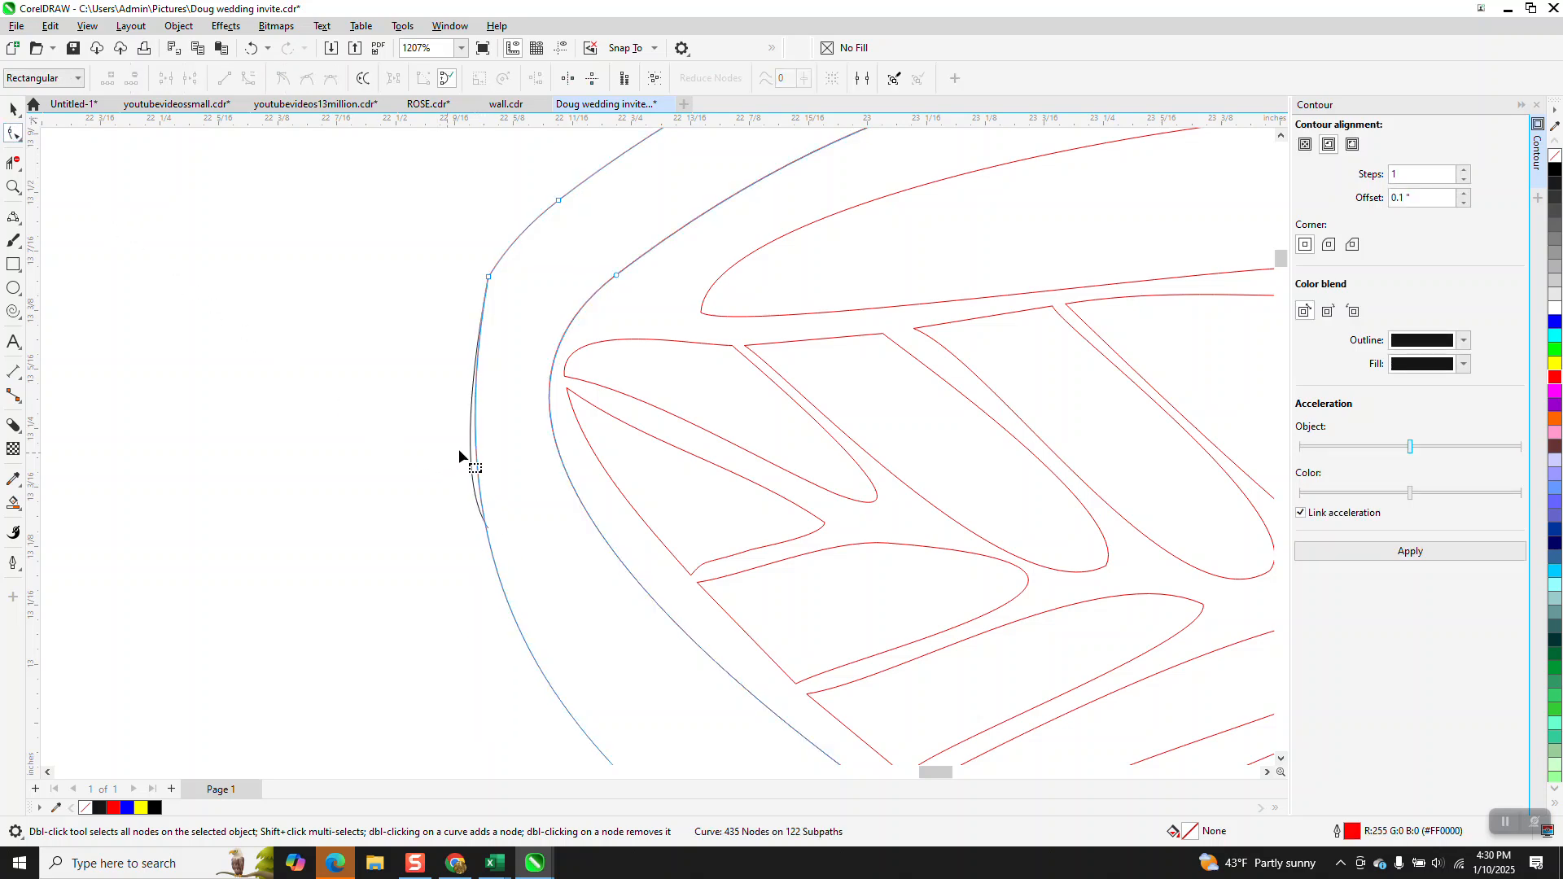
{"action": "left_click", "coordinate": [13, 108]}
{"action": "left_click", "coordinate": [184, 247]}
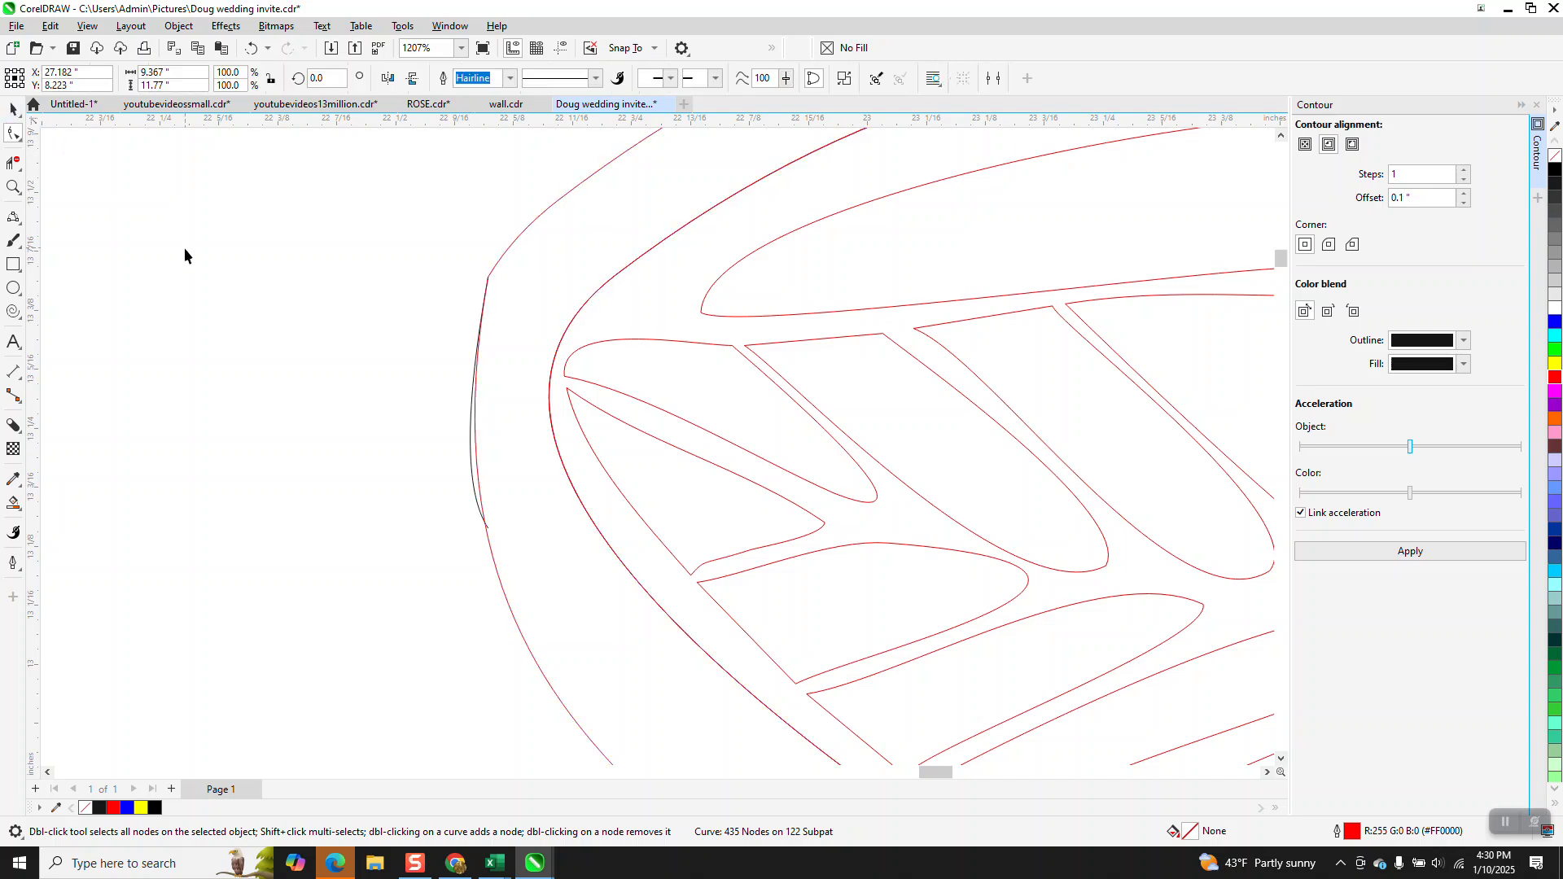
{"action": "left_click", "coordinate": [470, 462]}
{"action": "scroll", "coordinate": [371, 422], "scroll_direction": "down", "scroll_amount": 4}
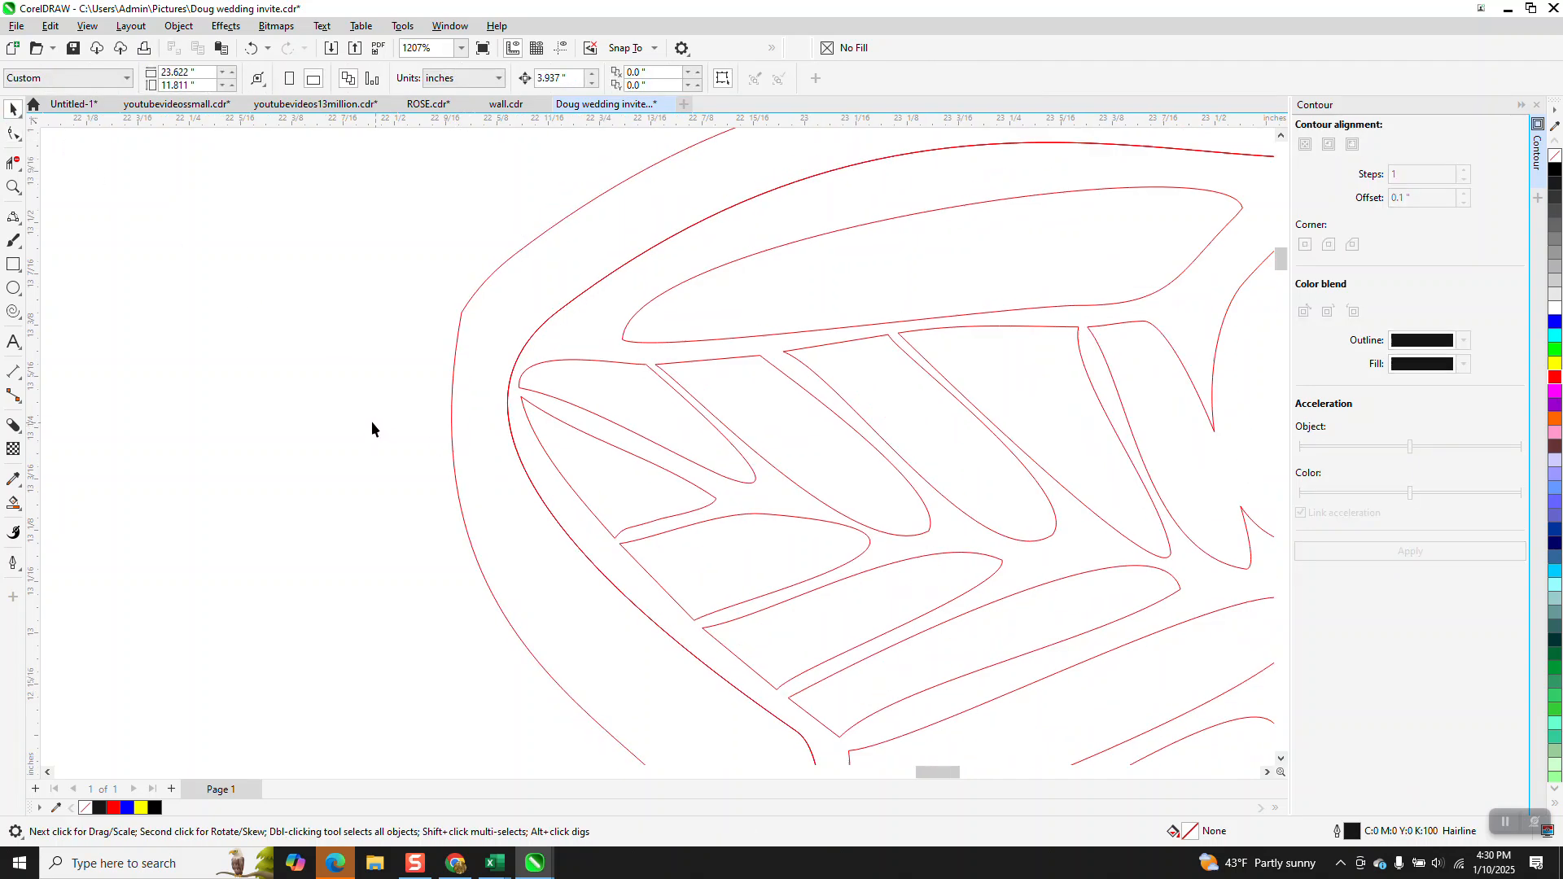
- Create a blue Smart Fill shape from the interior of the reshaped card copy
{"action": "scroll", "coordinate": [324, 379], "scroll_direction": "down", "scroll_amount": 5}
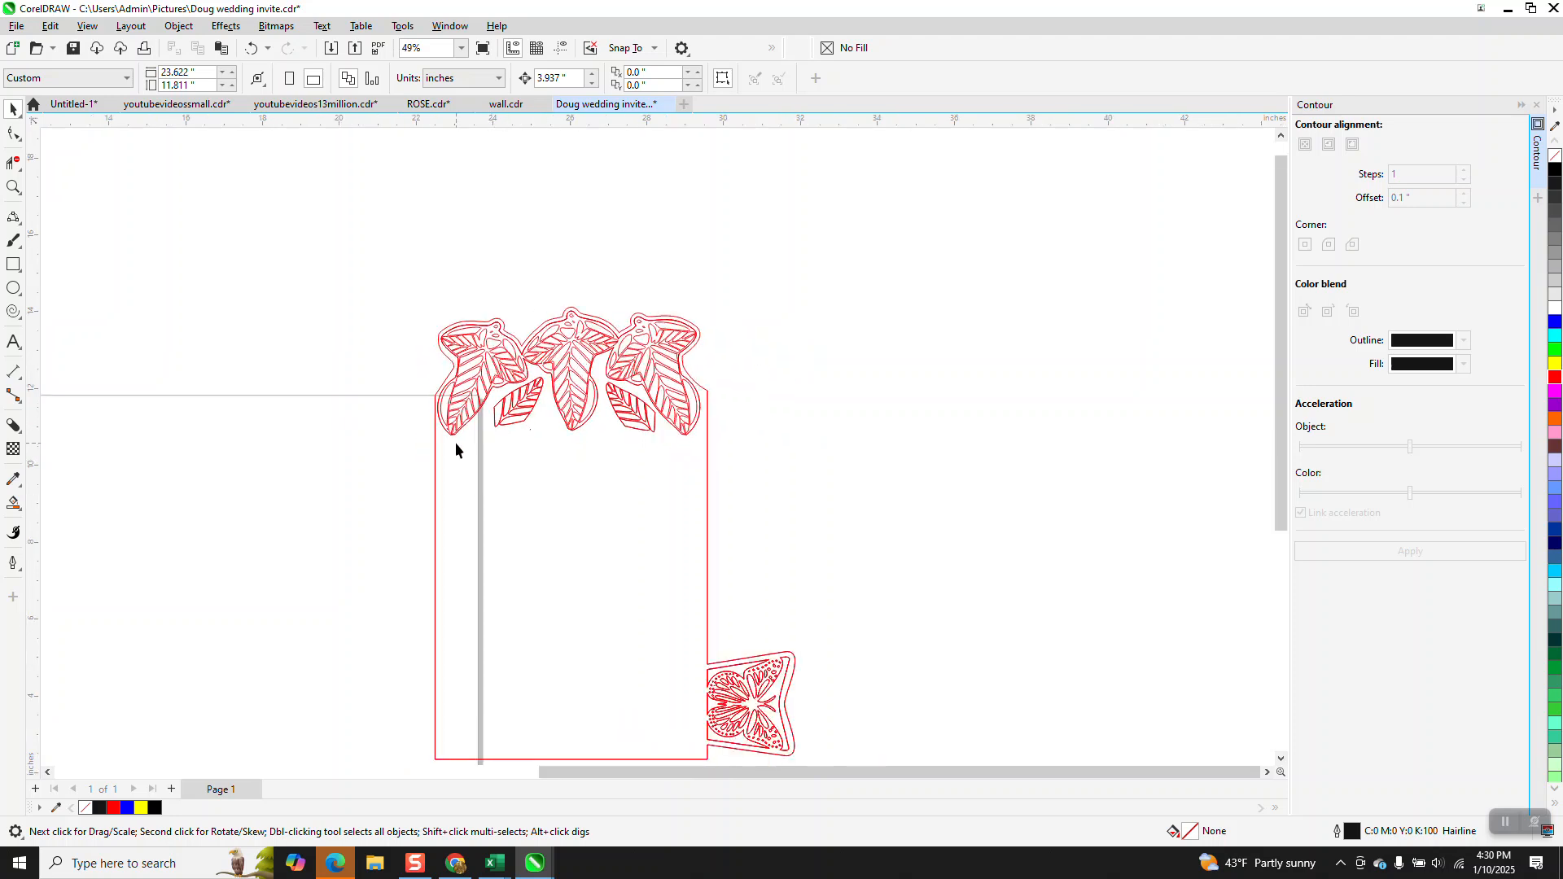
{"action": "left_click", "coordinate": [14, 504]}
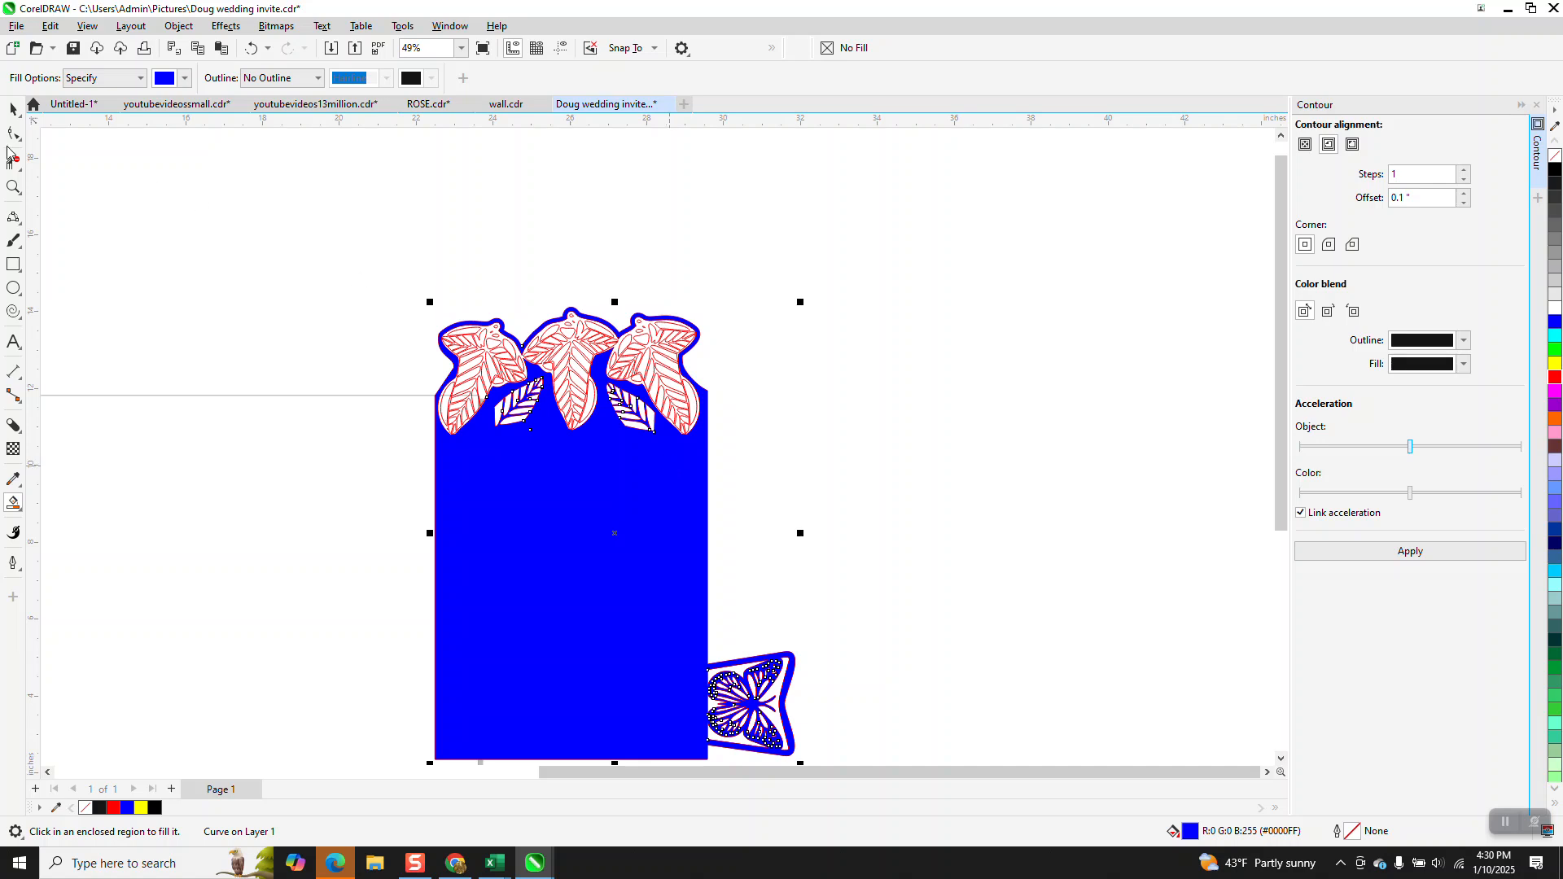
{"action": "left_click", "coordinate": [13, 109]}
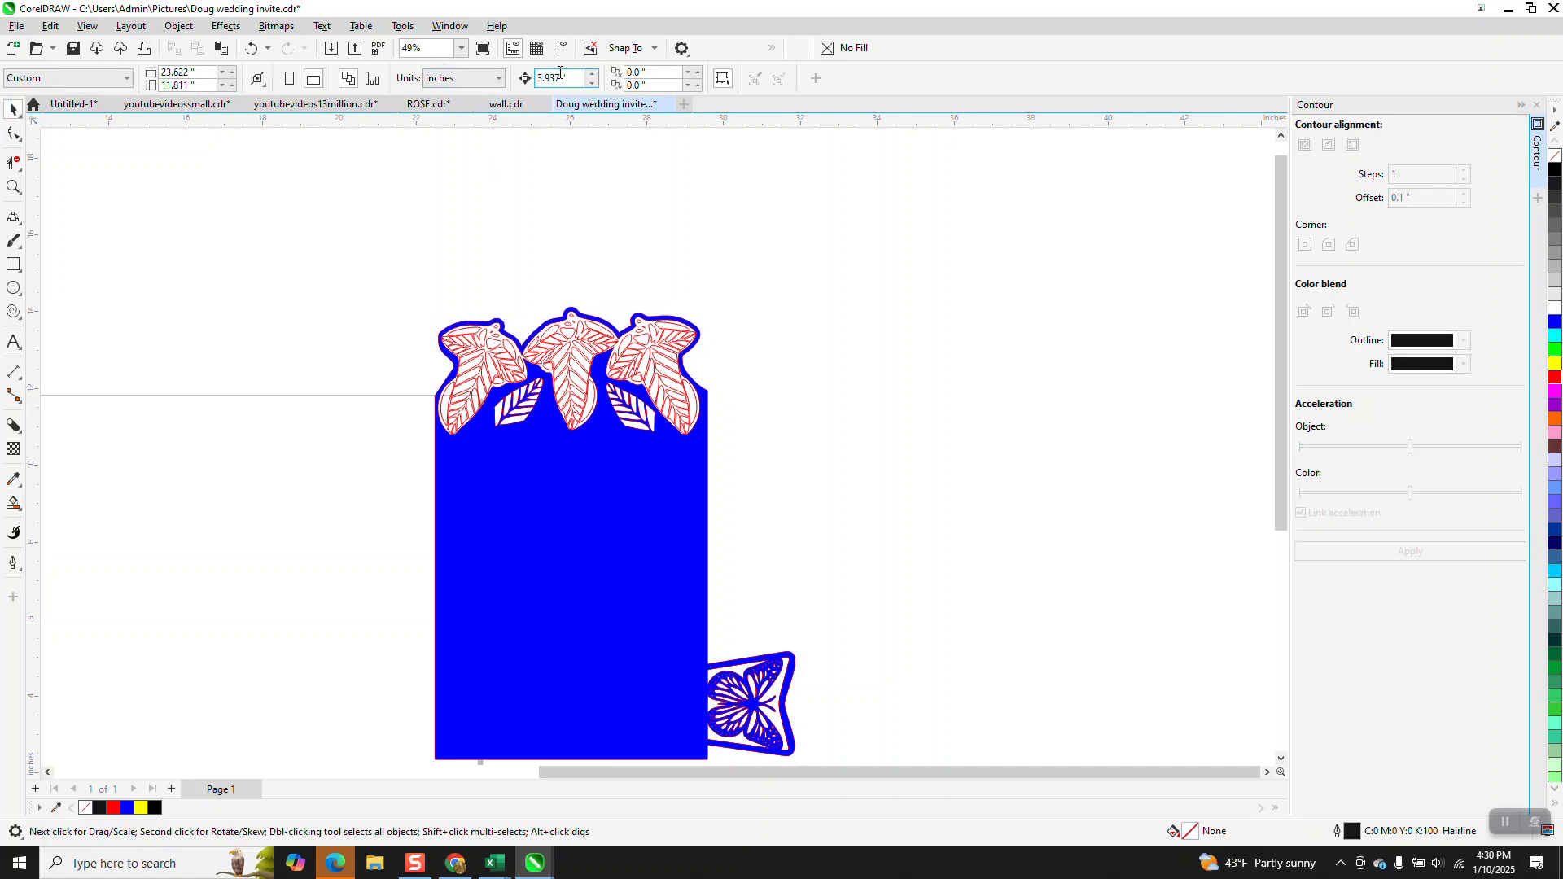
- Try moving the blue shape right with a 500-inch nudge distance, and undo the move
{"action": "left_click_drag", "start_coordinate": [578, 78], "coordinate": [547, 86]}
{"action": "type", "text": "500"}
{"action": "left_click", "coordinate": [575, 453]}
{"action": "key", "text": "Right"}
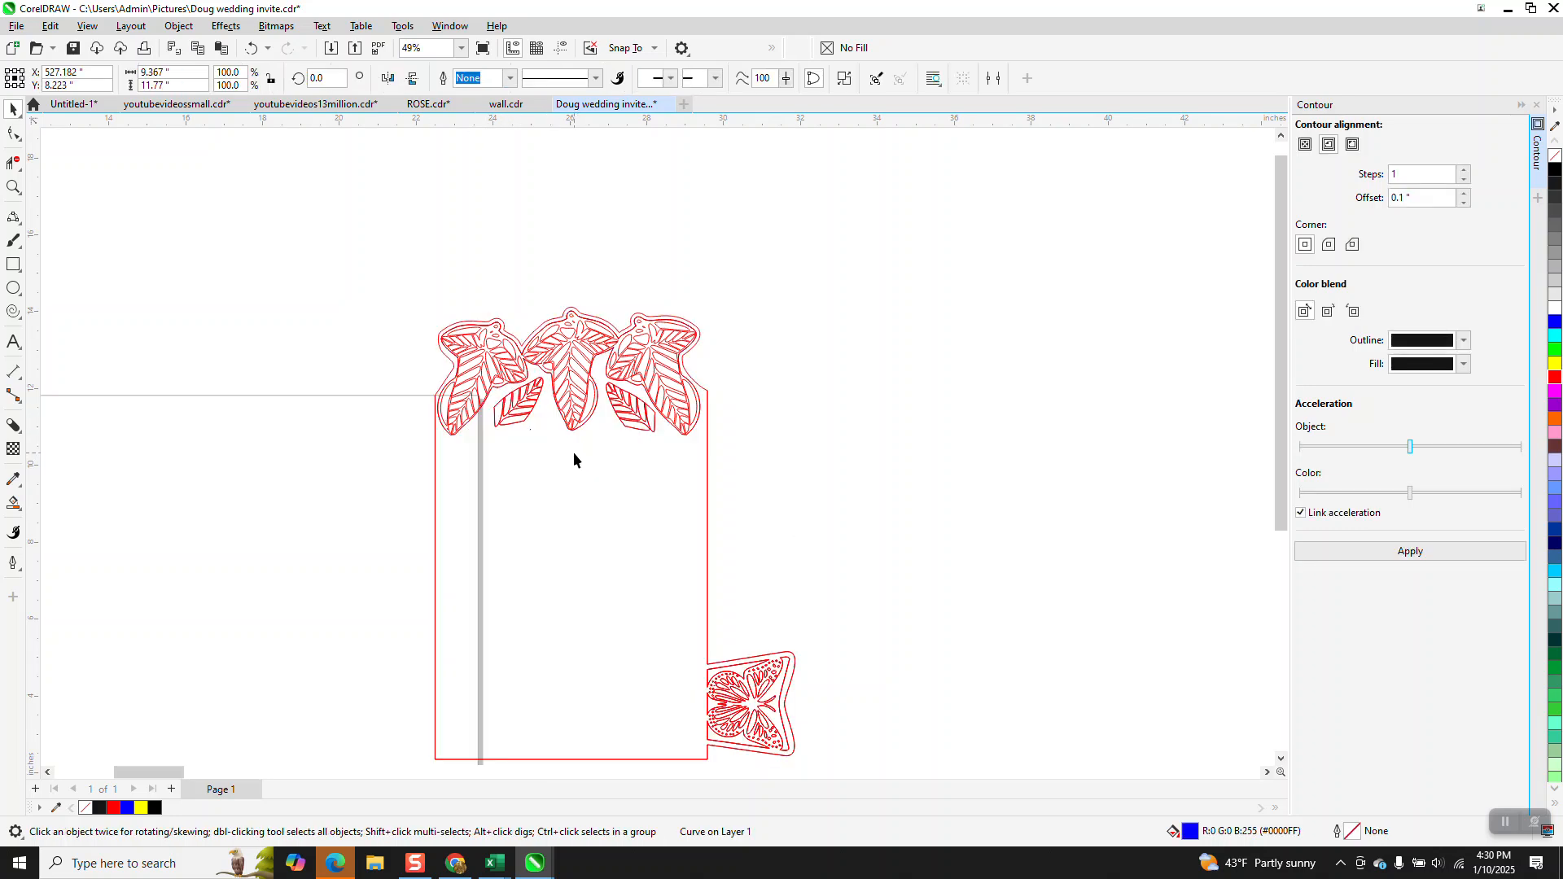
{"action": "key", "text": "ctrl+z"}
- Try moving the blue shape right with a 100-inch nudge distance, and undo the move
{"action": "scroll", "coordinate": [573, 452], "scroll_direction": "down", "scroll_amount": 2}
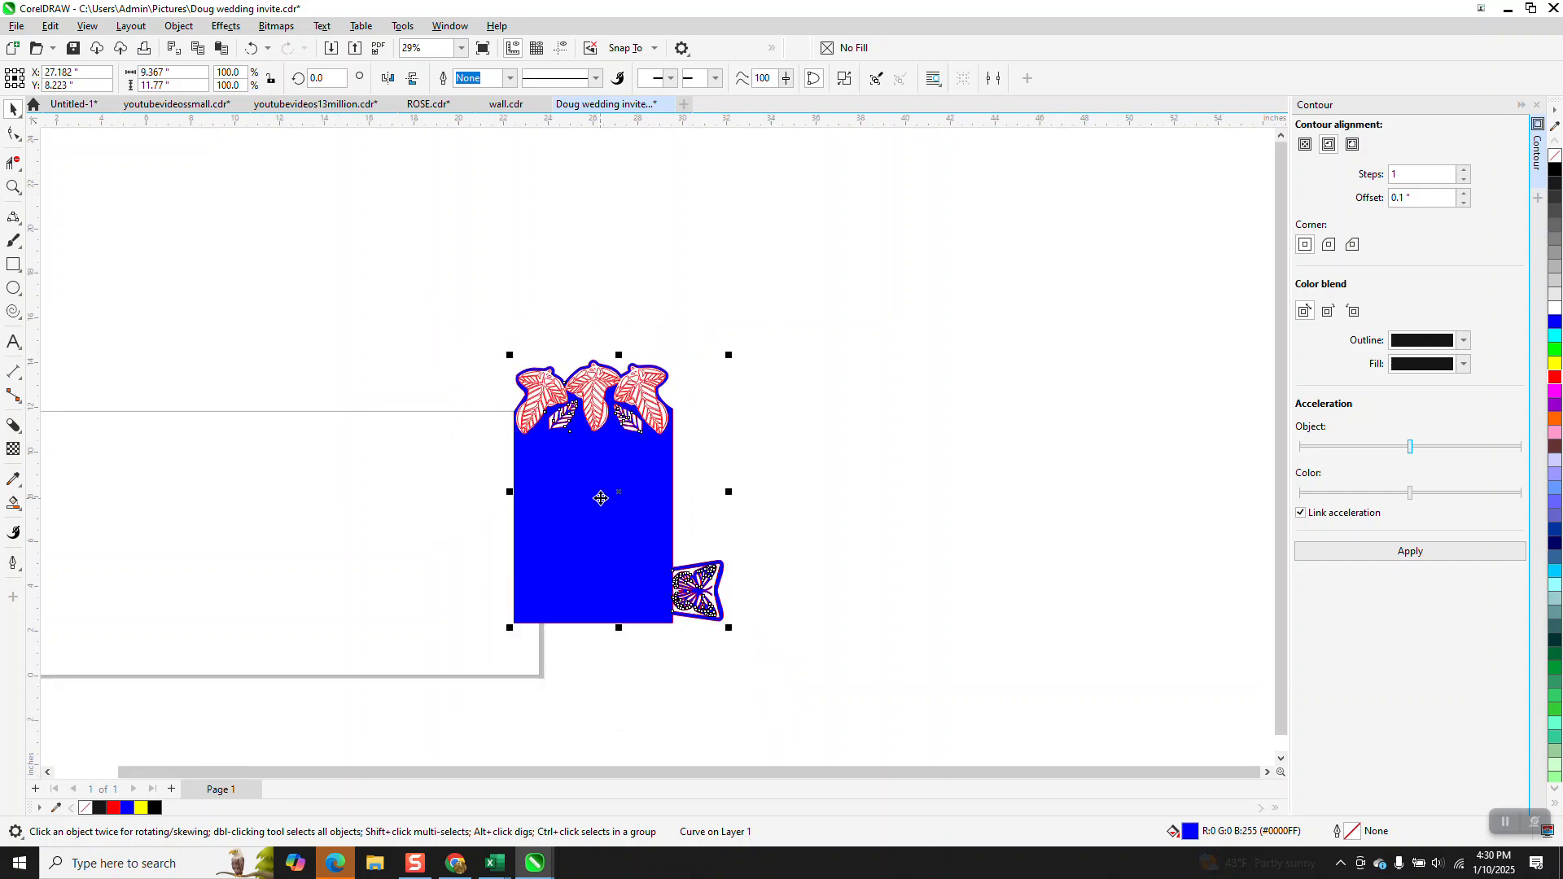
{"action": "left_click", "coordinate": [607, 246]}
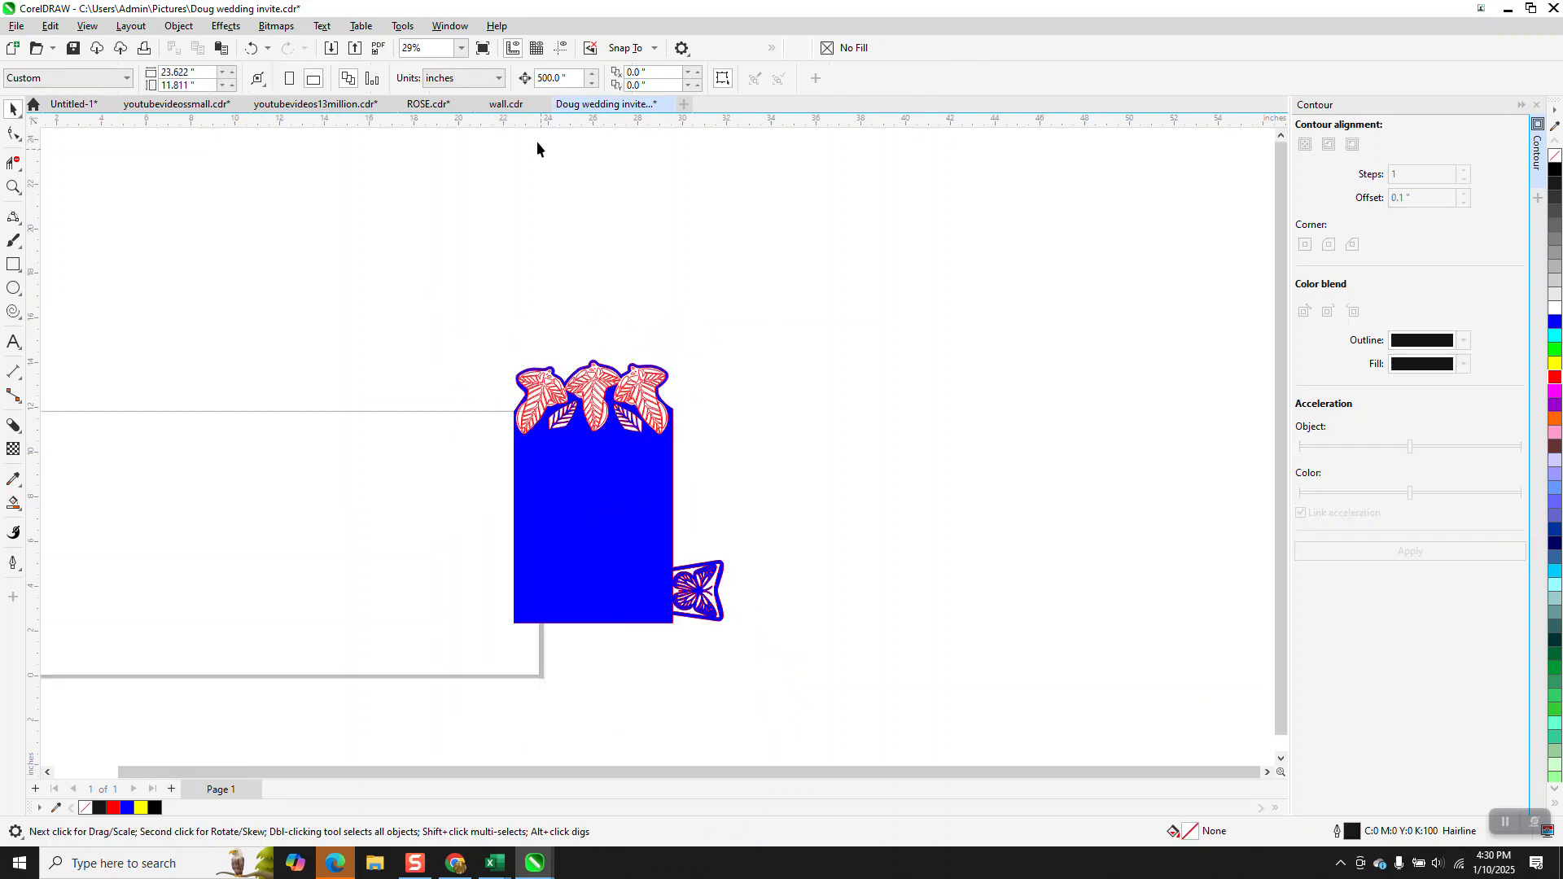
{"action": "double_click", "coordinate": [570, 78]}
{"action": "type", "text": "10"}
{"action": "key", "text": "Return"}
{"action": "left_click", "coordinate": [607, 468]}
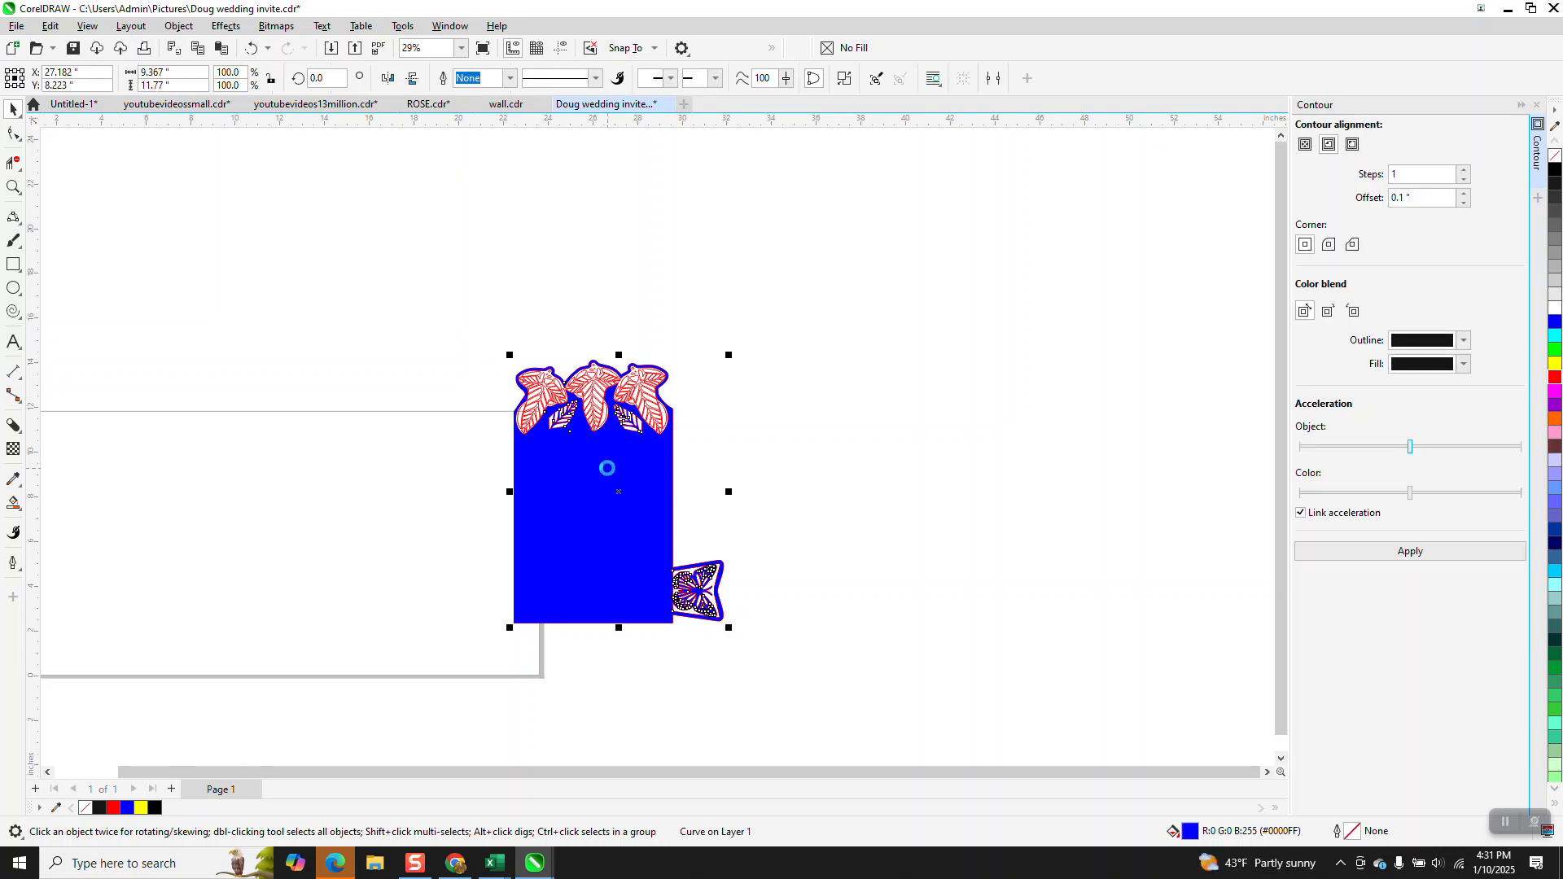
{"action": "key", "text": "Right"}
{"action": "key", "text": "ctrl+z"}
- Nudge the blue shape 10 inches right, clear of the line work, and change it to no fill with a red outline
{"action": "left_click", "coordinate": [617, 259]}
{"action": "left_click", "coordinate": [581, 77]}
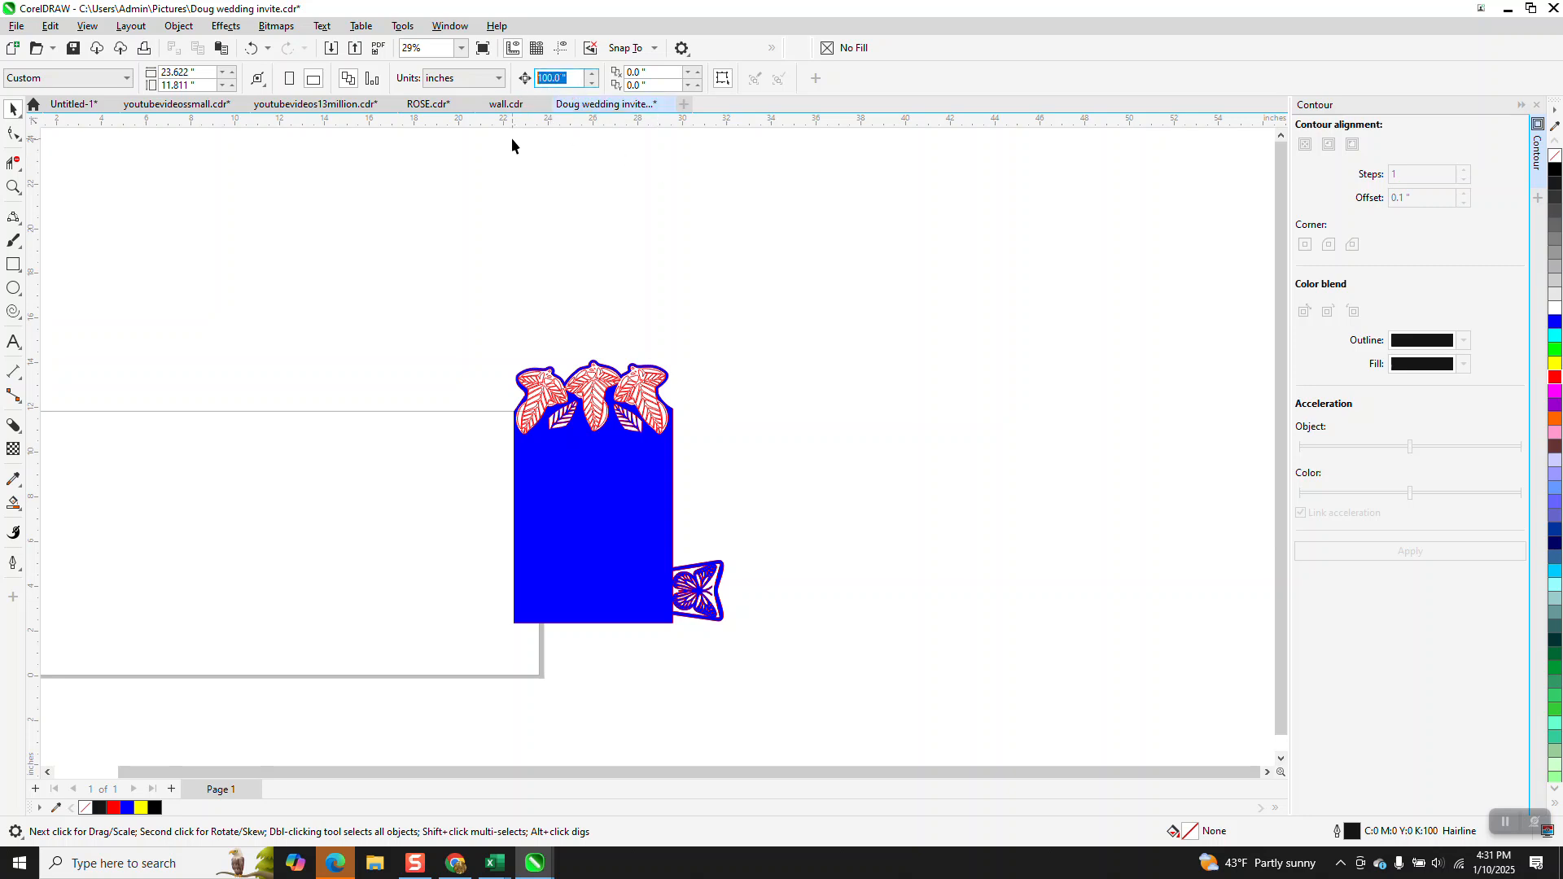
{"action": "left_click_drag", "start_coordinate": [481, 286], "coordinate": [818, 695]}
{"action": "left_click", "coordinate": [306, 169]}
{"action": "type", "text": "10"}
{"action": "left_click", "coordinate": [639, 509]}
{"action": "key", "text": "Right"}
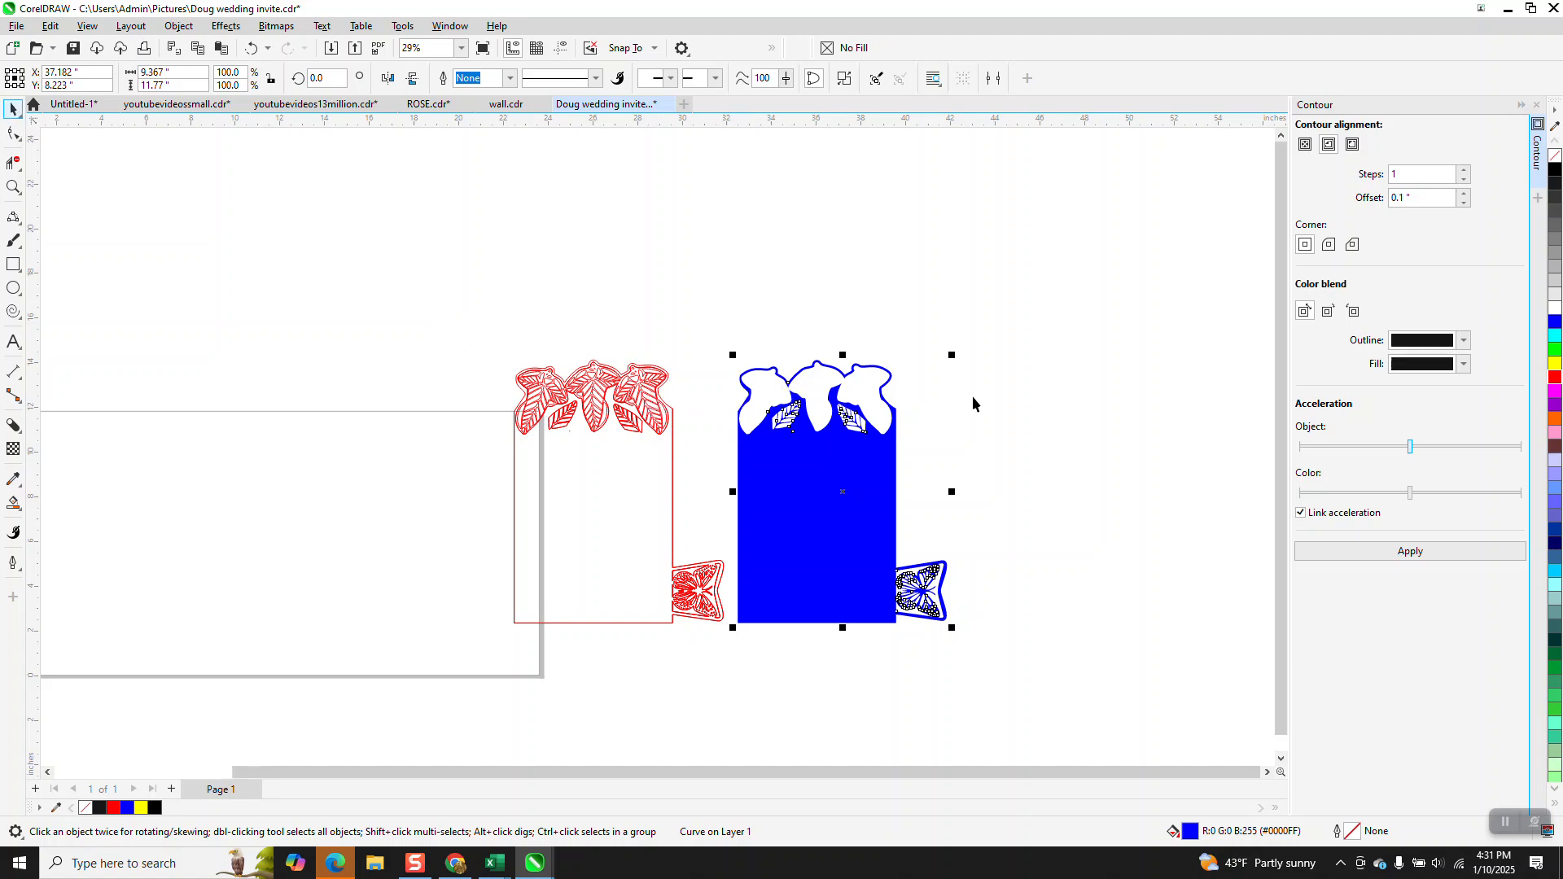
{"action": "left_click", "coordinate": [1554, 155]}
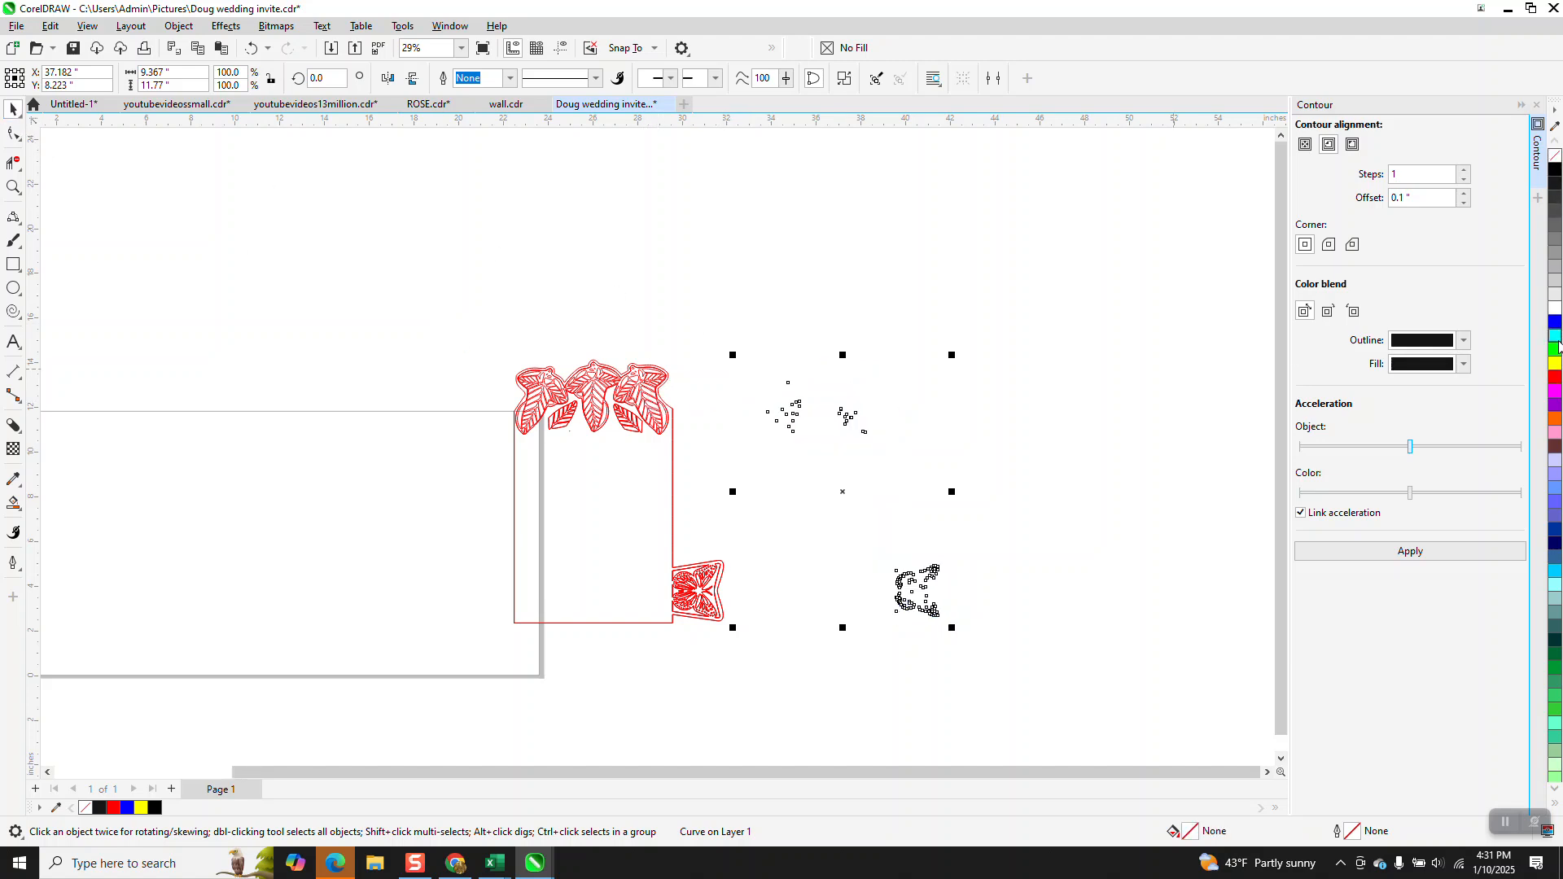
{"action": "right_click", "coordinate": [1555, 379]}
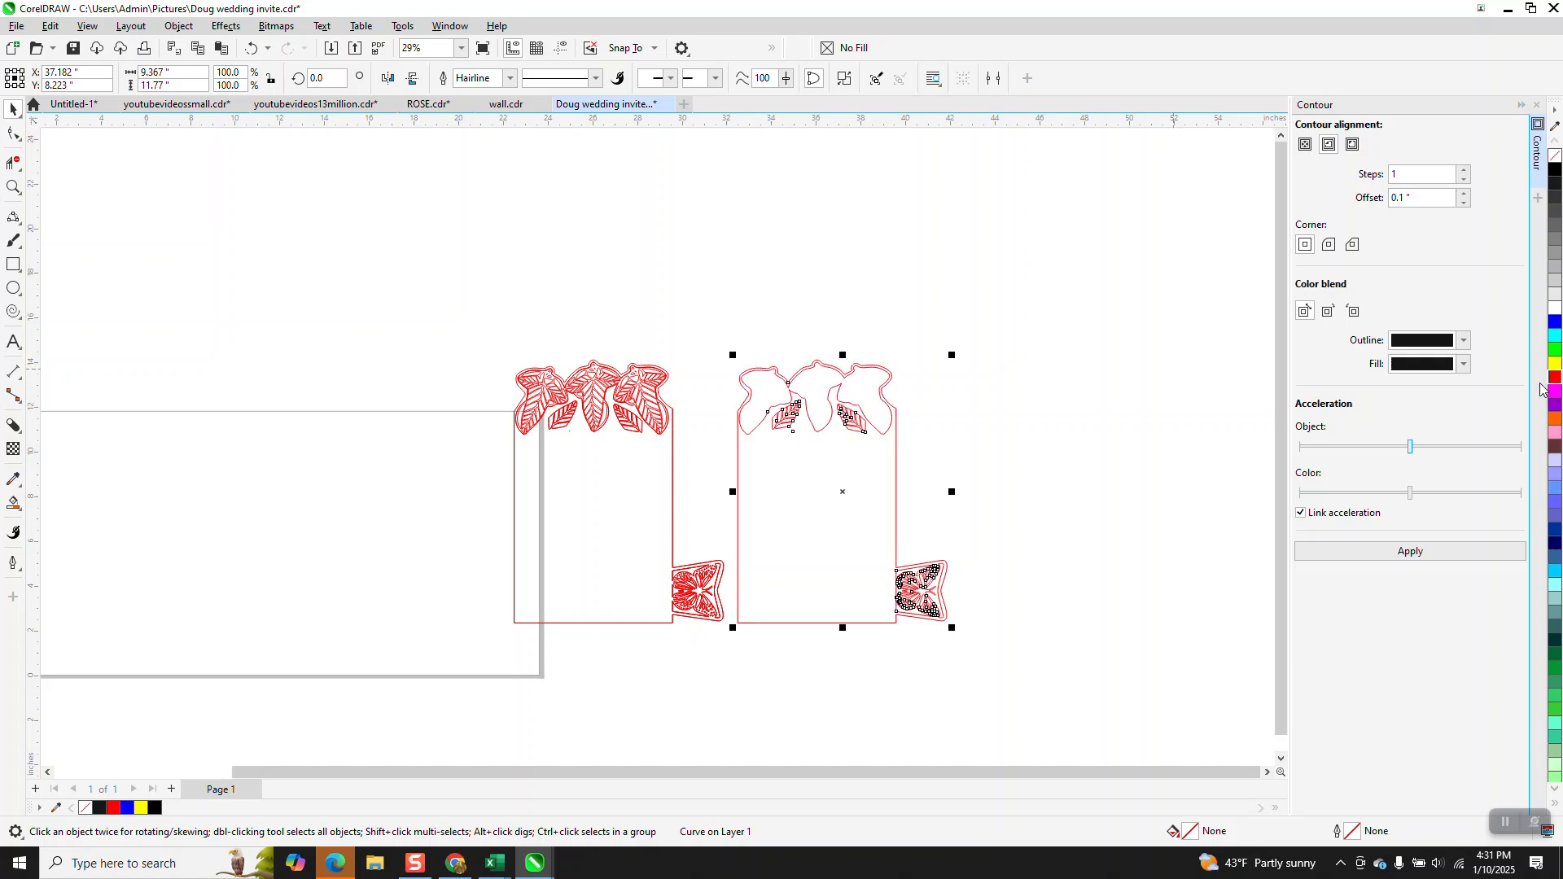
- Delete the left and right vertical side segments of the source card copy with Virtual Segment Delete
{"action": "left_click", "coordinate": [13, 185]}
{"action": "left_click_drag", "start_coordinate": [492, 347], "coordinate": [750, 690]}
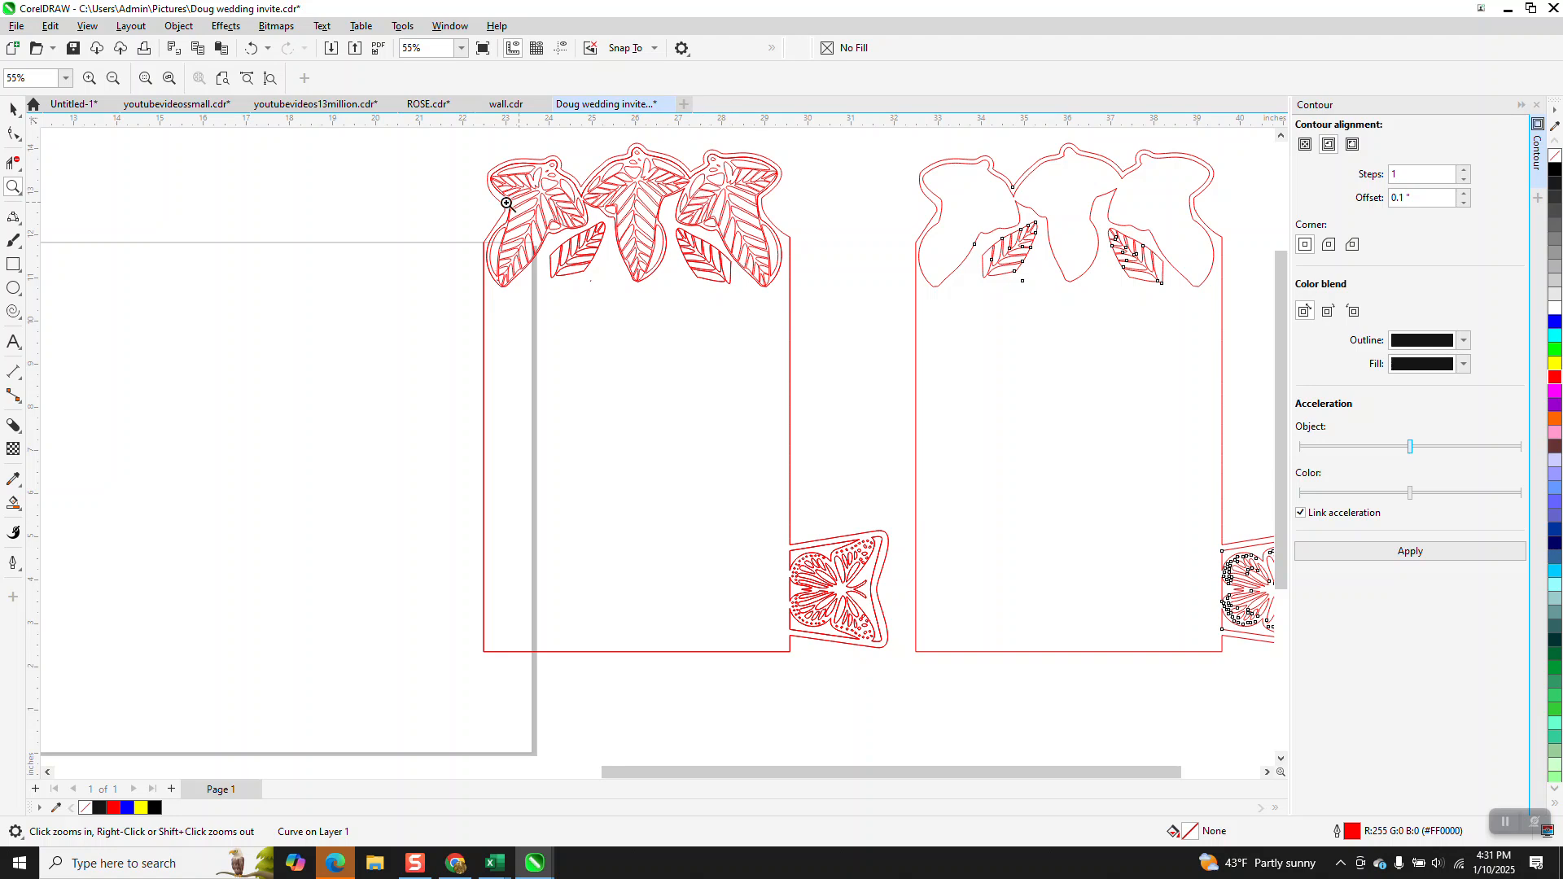
{"action": "left_click", "coordinate": [9, 161]}
{"action": "left_click_drag", "start_coordinate": [457, 342], "coordinate": [851, 398]}
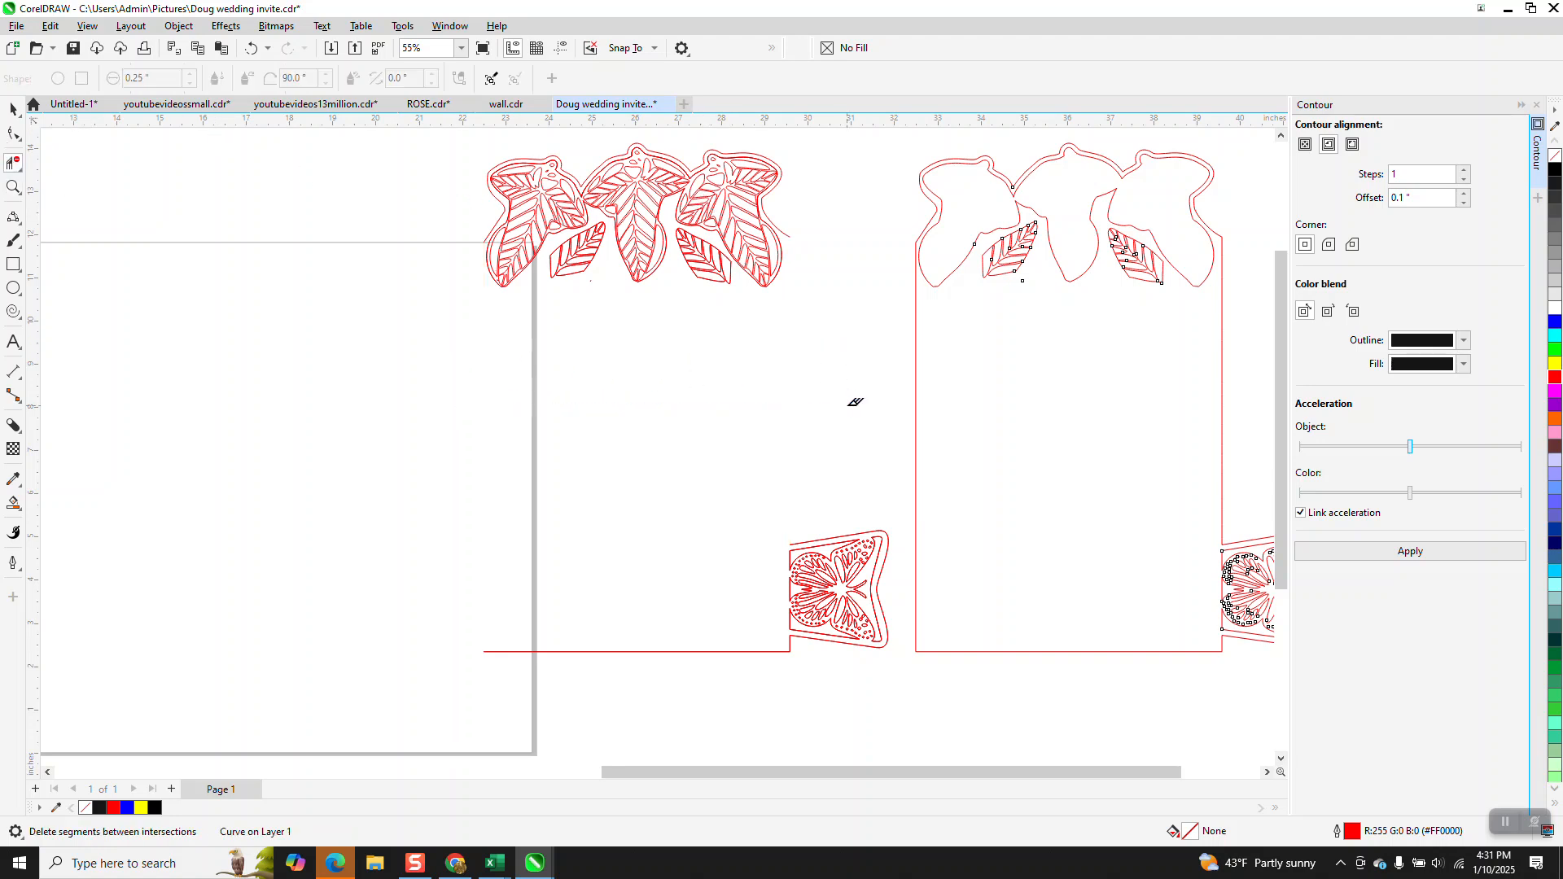
- Delete the outer leaf contour, butterfly tab and bottom edge of the source card copy, keeping only its leaf artwork
{"action": "left_click", "coordinate": [785, 237]}
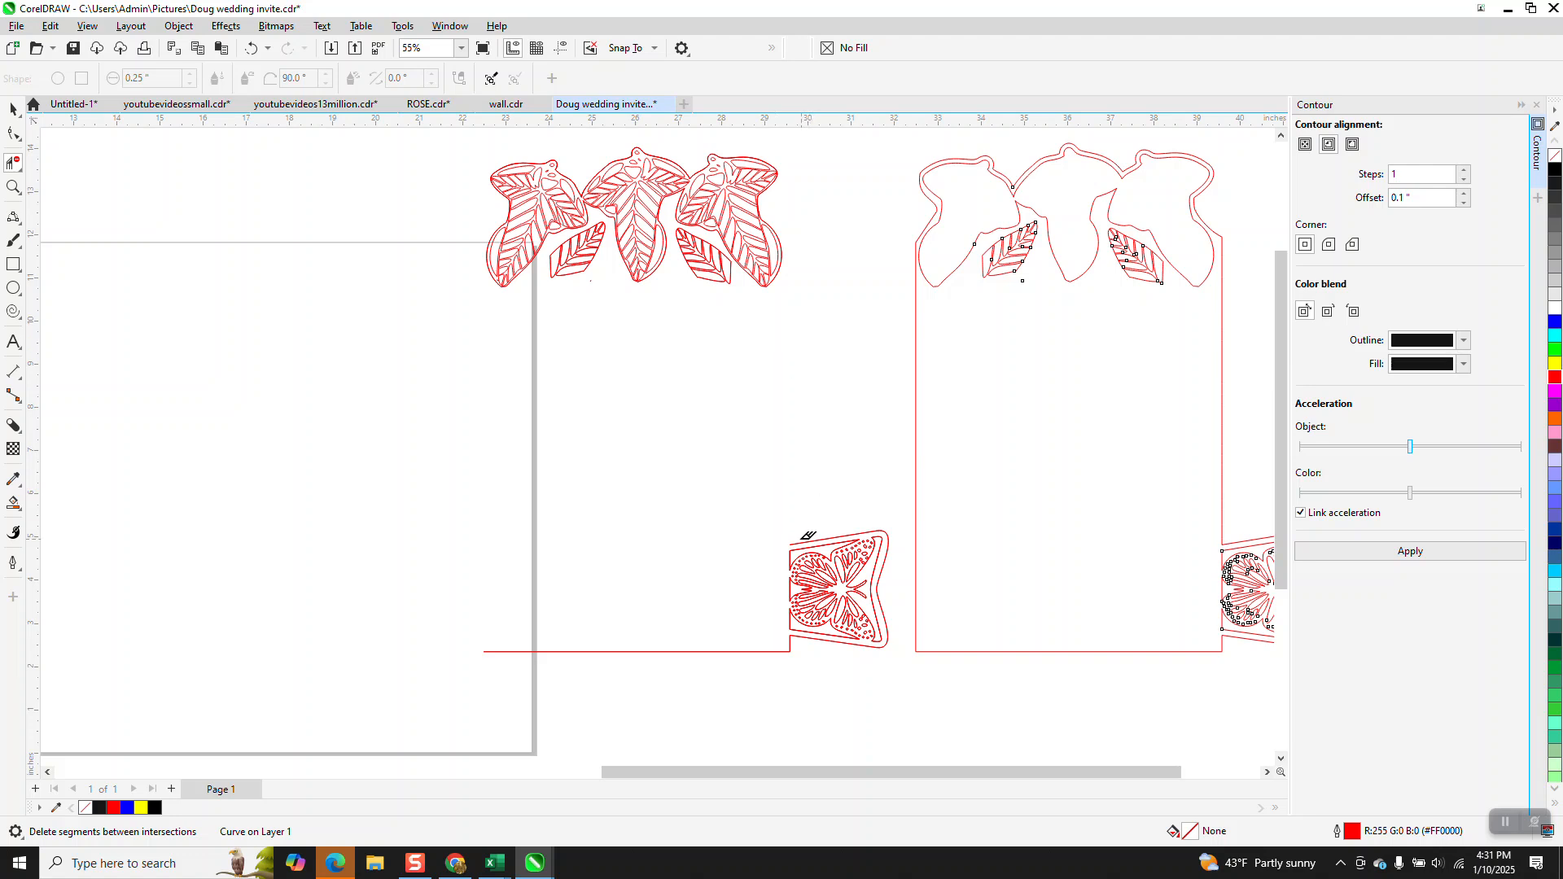
{"action": "left_click_drag", "start_coordinate": [801, 654], "coordinate": [905, 722]}
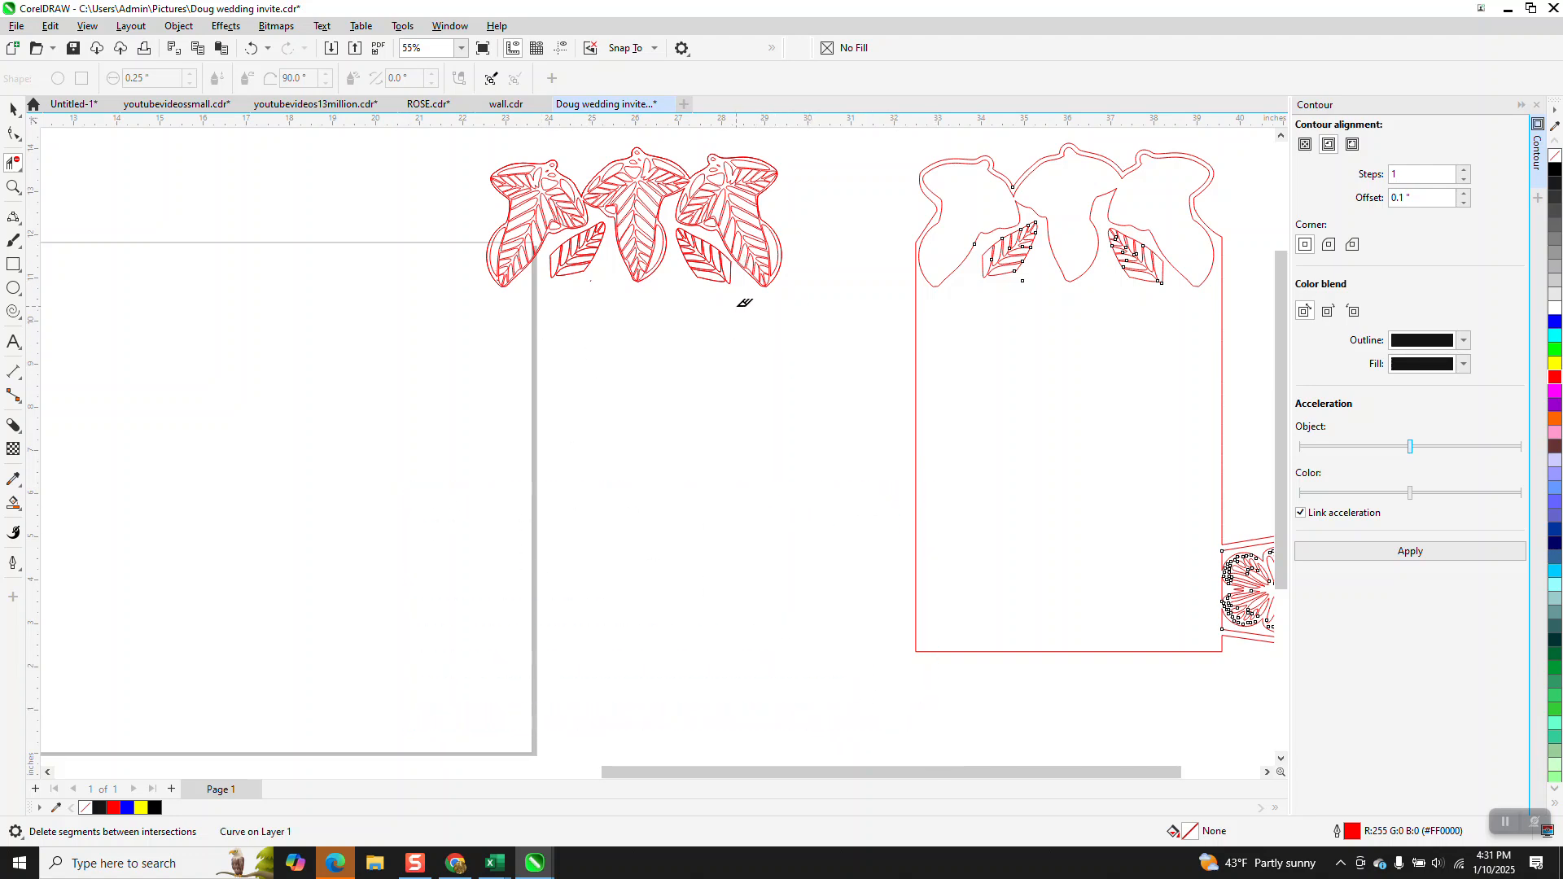
- Try moving the source leaf artwork 10 inches right onto the new card outline, and move it back
{"action": "left_click", "coordinate": [13, 108]}
{"action": "left_click_drag", "start_coordinate": [463, 137], "coordinate": [798, 316]}
{"action": "key", "text": "Right"}
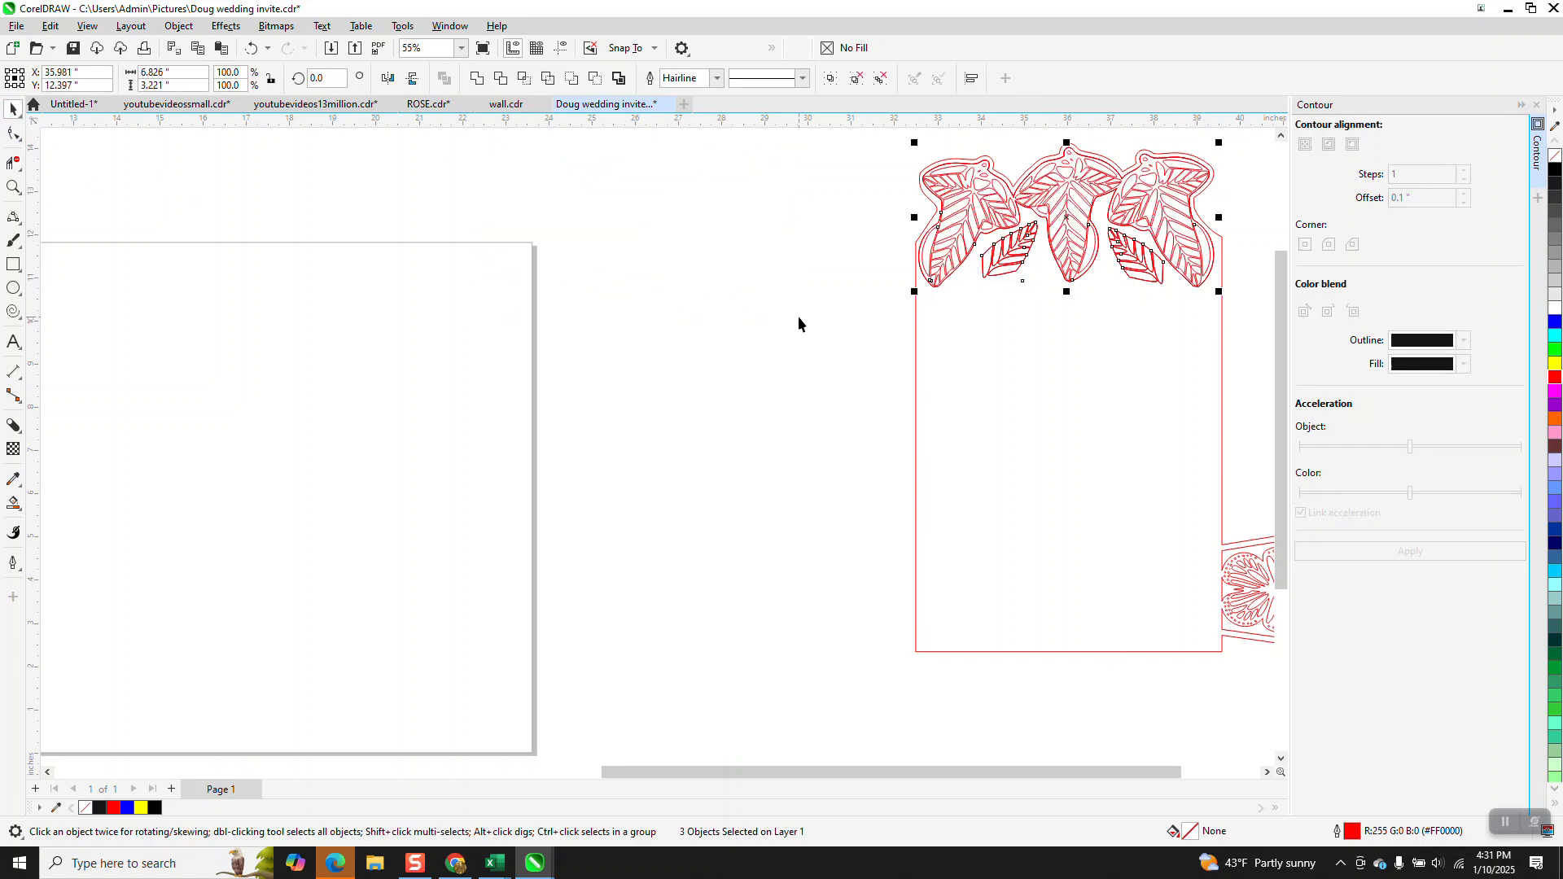
{"action": "key", "text": "Left"}
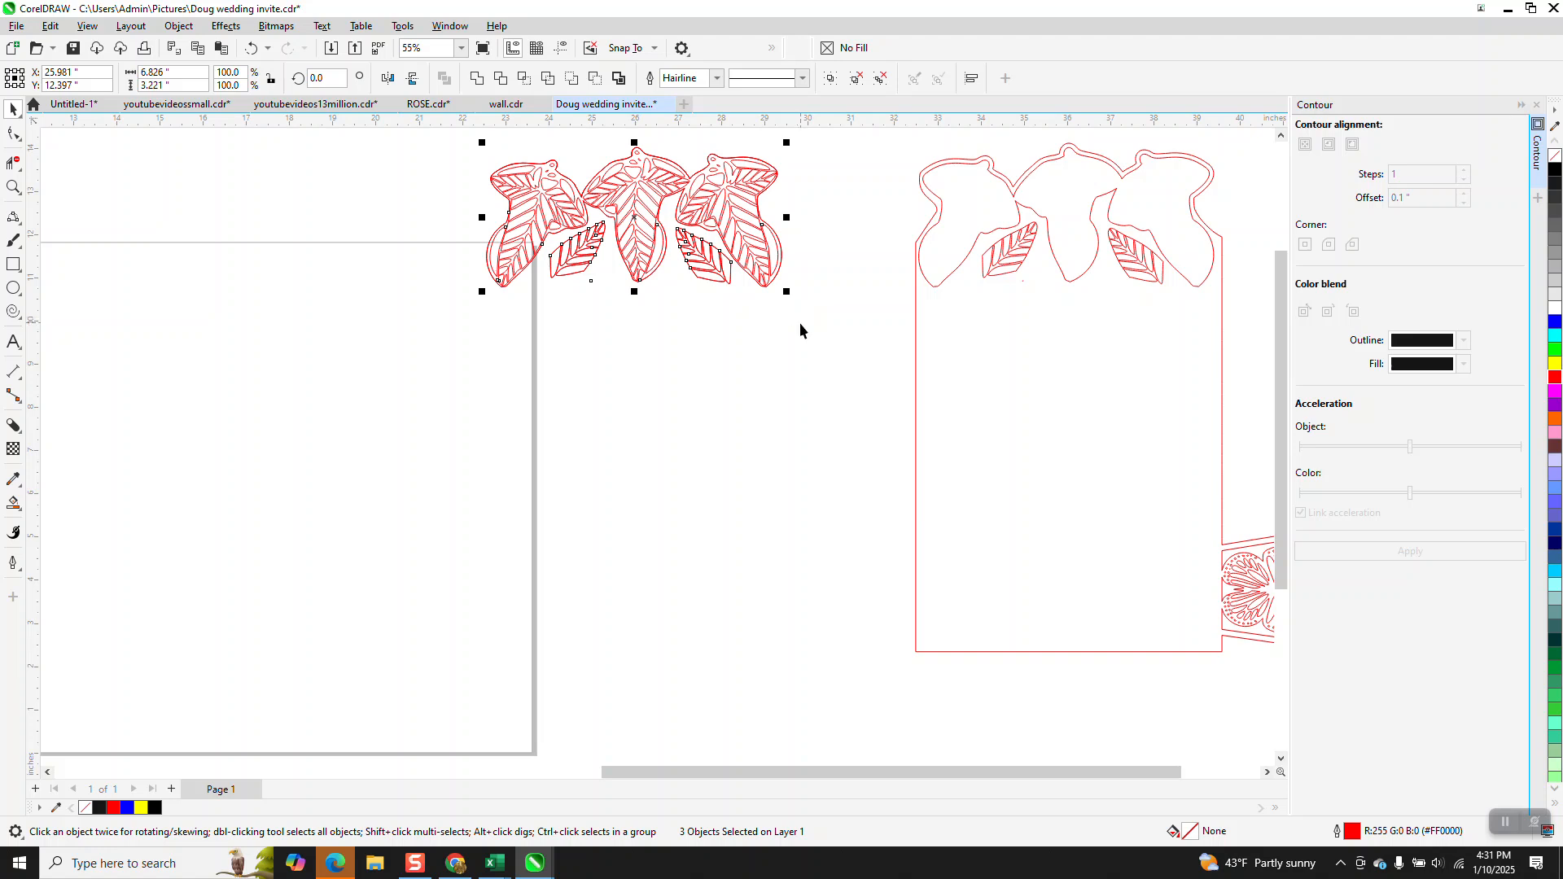
- Break the new card outline curve apart and delete its inner leaf contour and the two small leaf pieces
{"action": "left_click", "coordinate": [947, 277]}
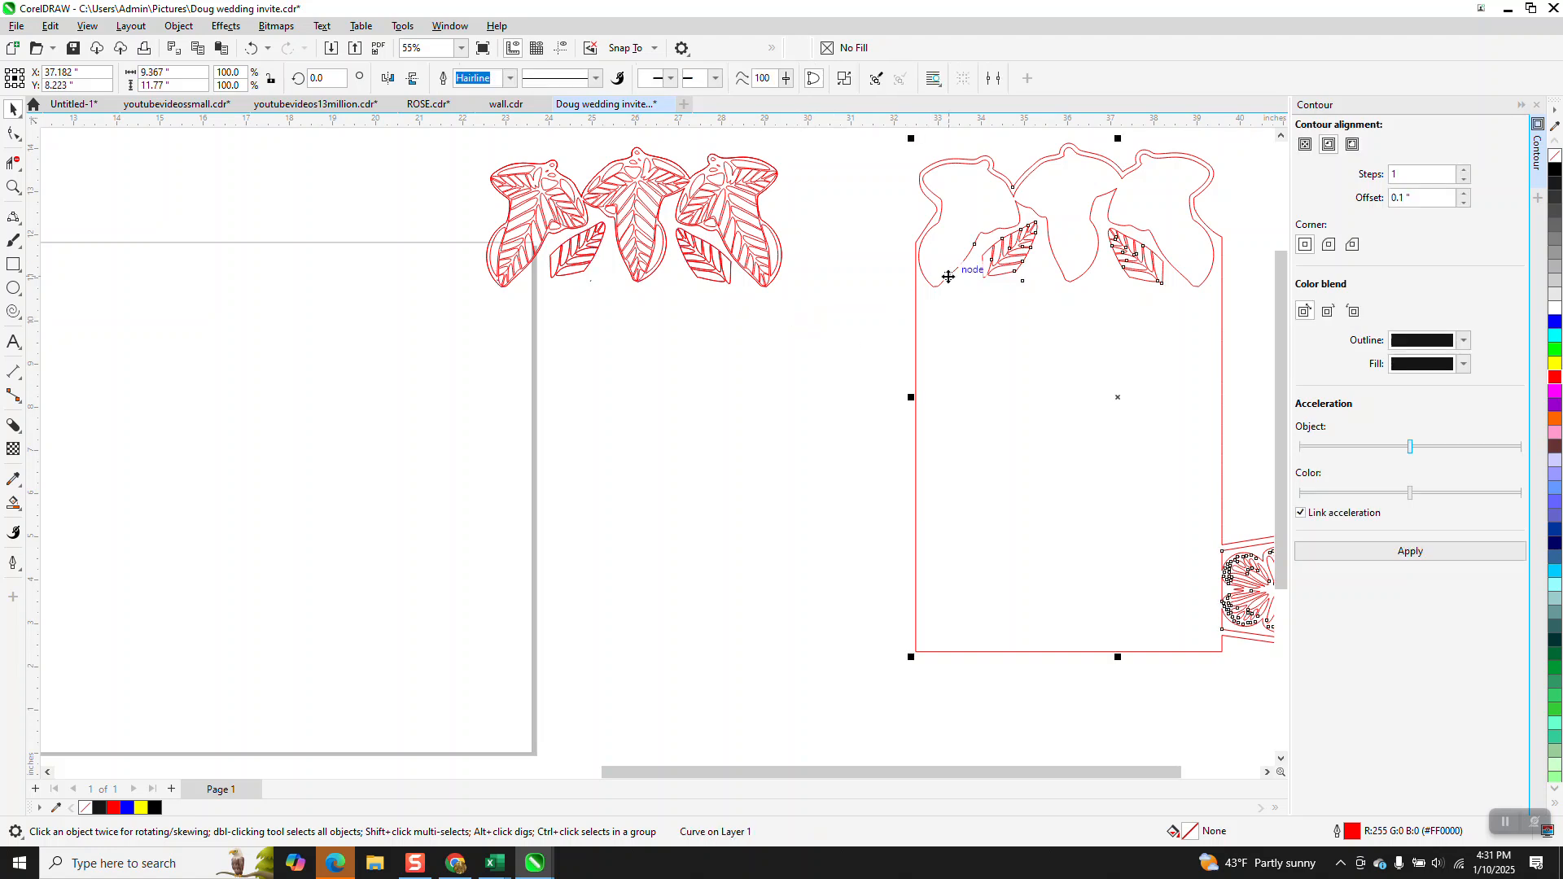
{"action": "left_click", "coordinate": [179, 26]}
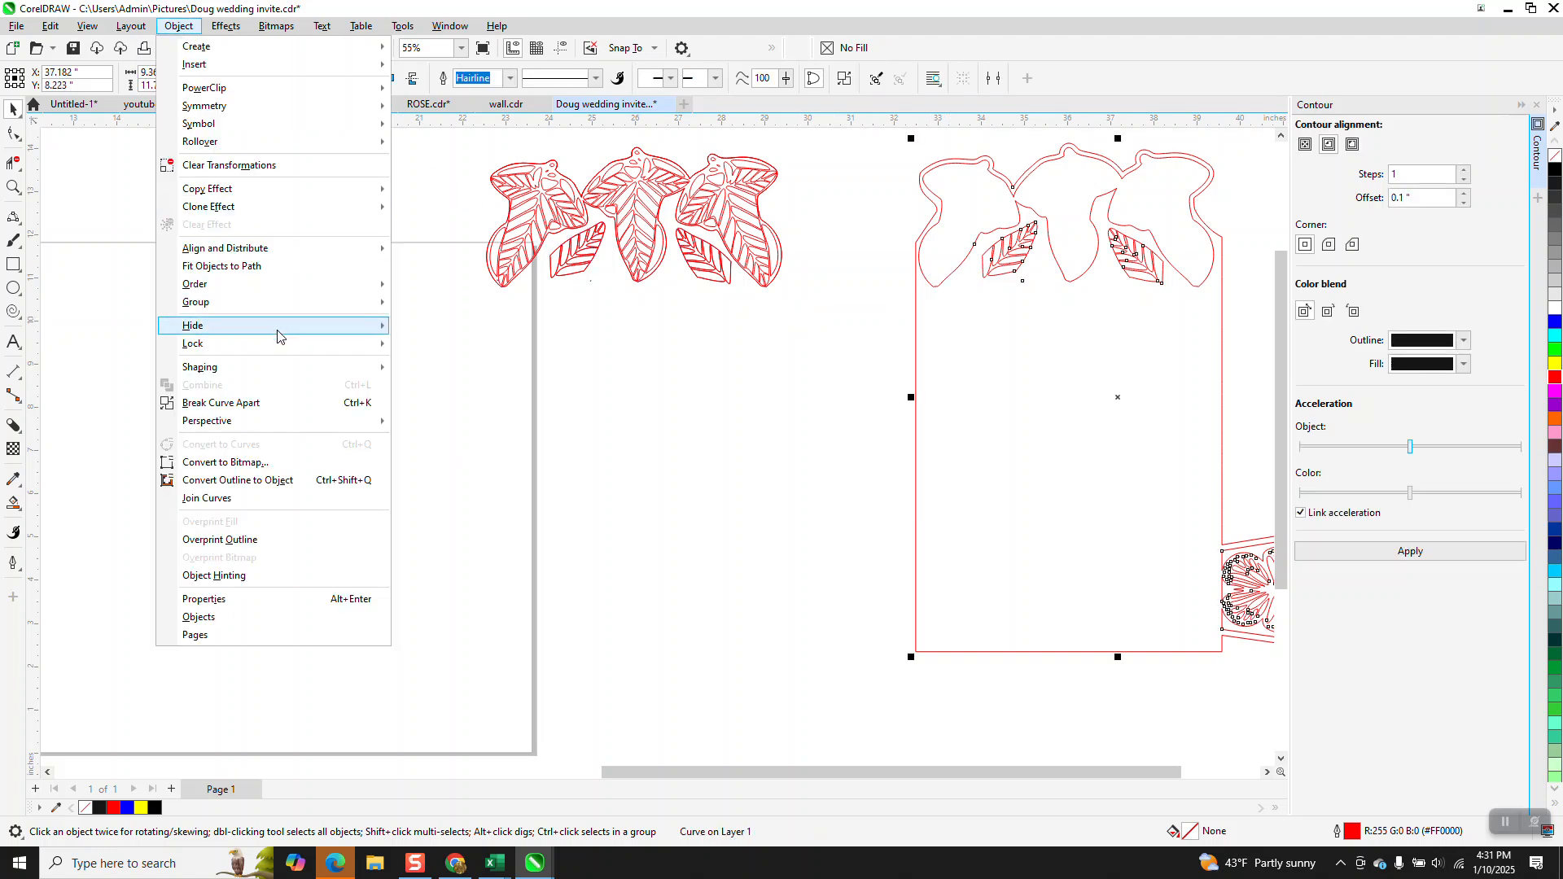
{"action": "left_click", "coordinate": [259, 403]}
{"action": "left_click", "coordinate": [639, 419]}
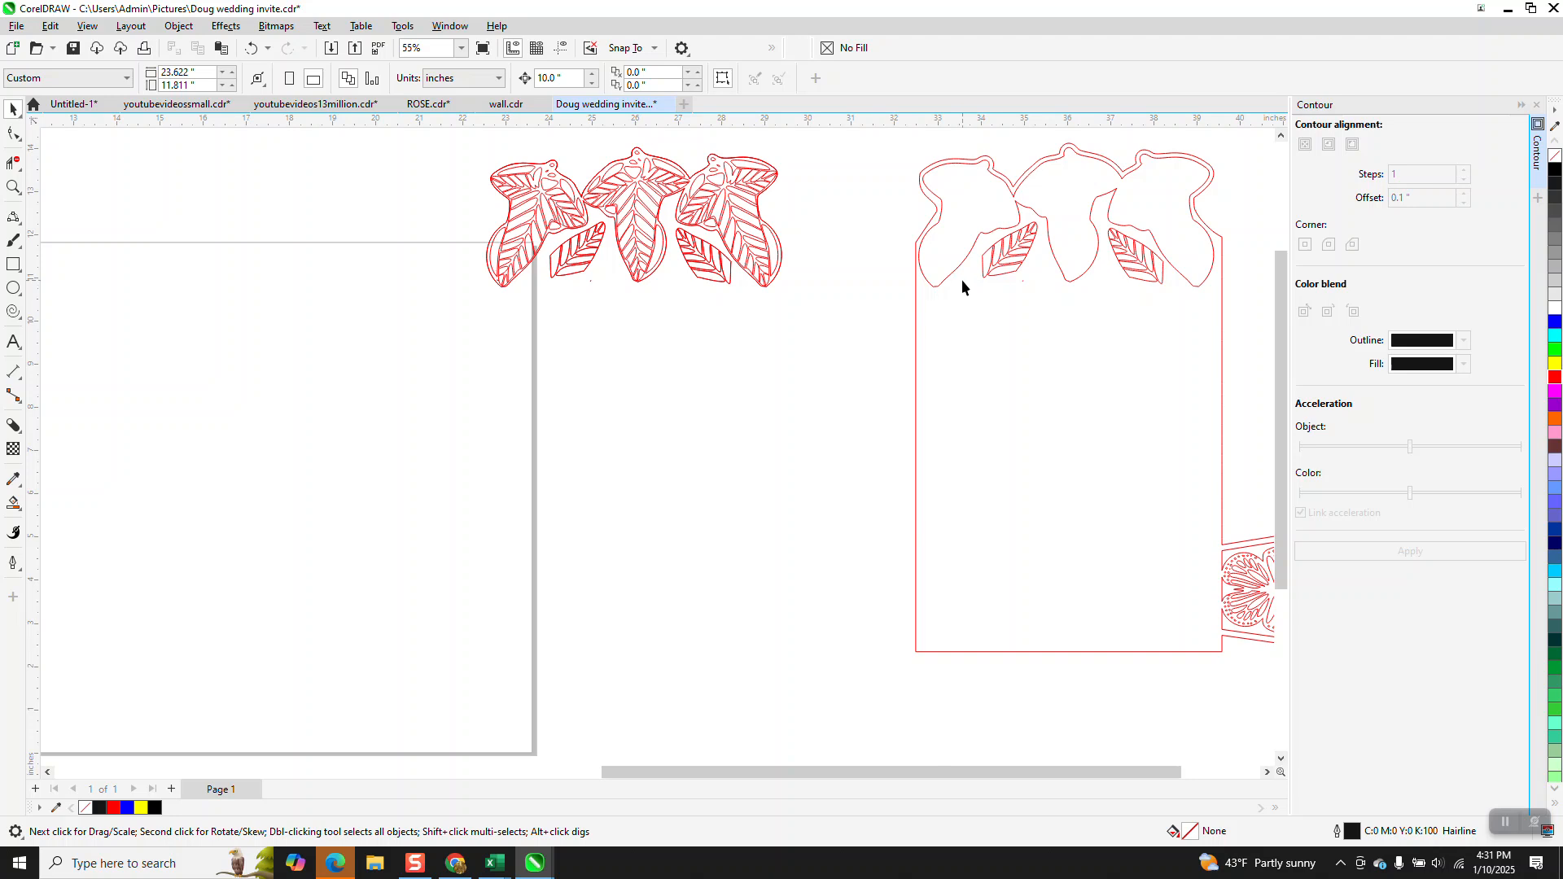
{"action": "left_click", "coordinate": [952, 272]}
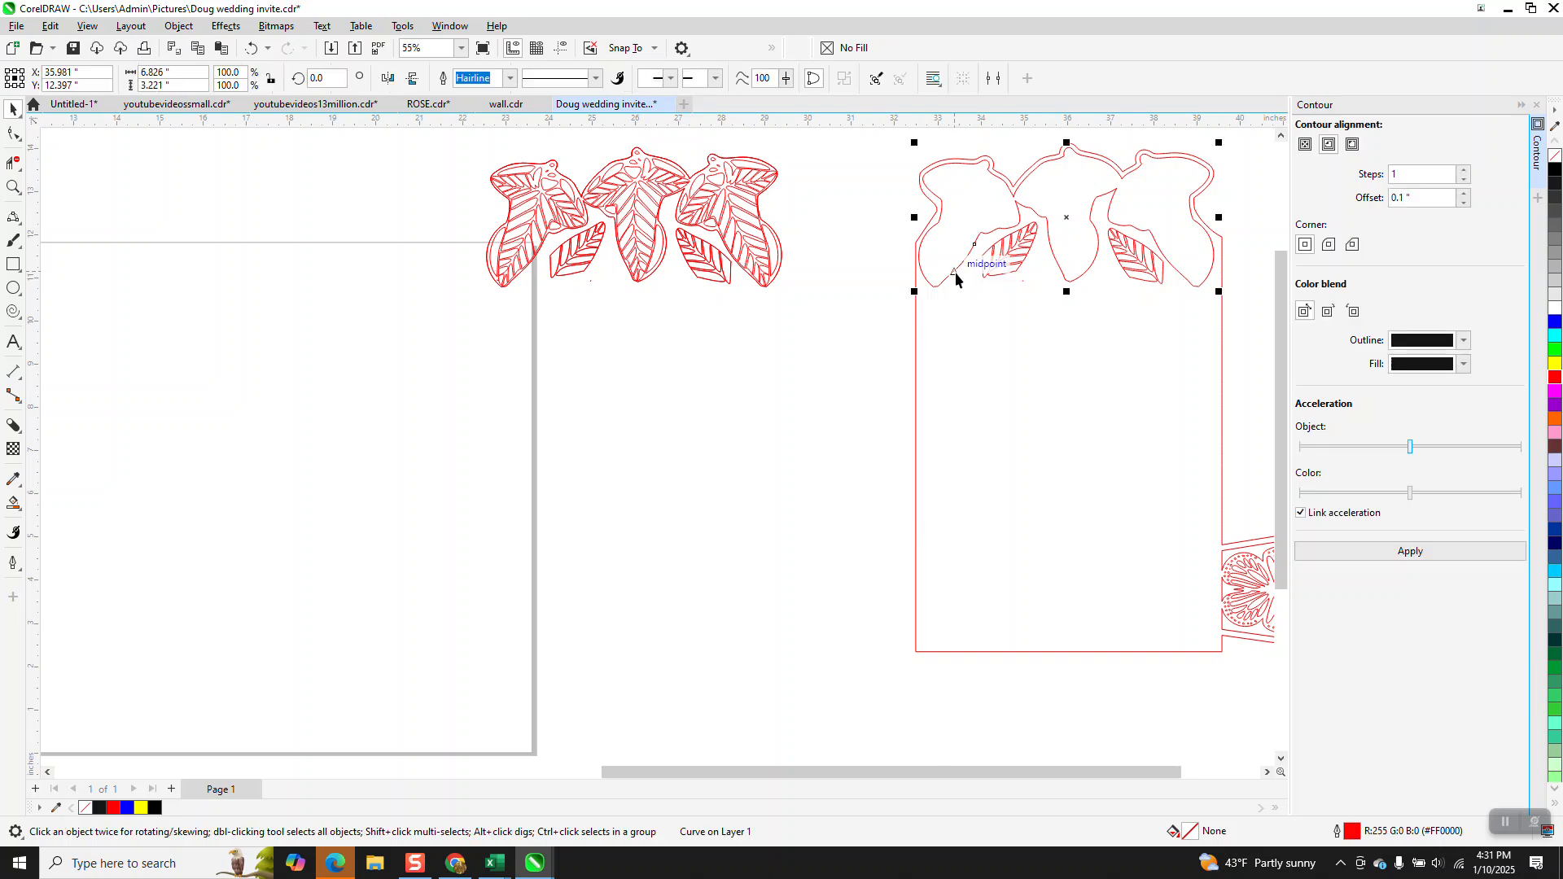
{"action": "key", "text": "Delete"}
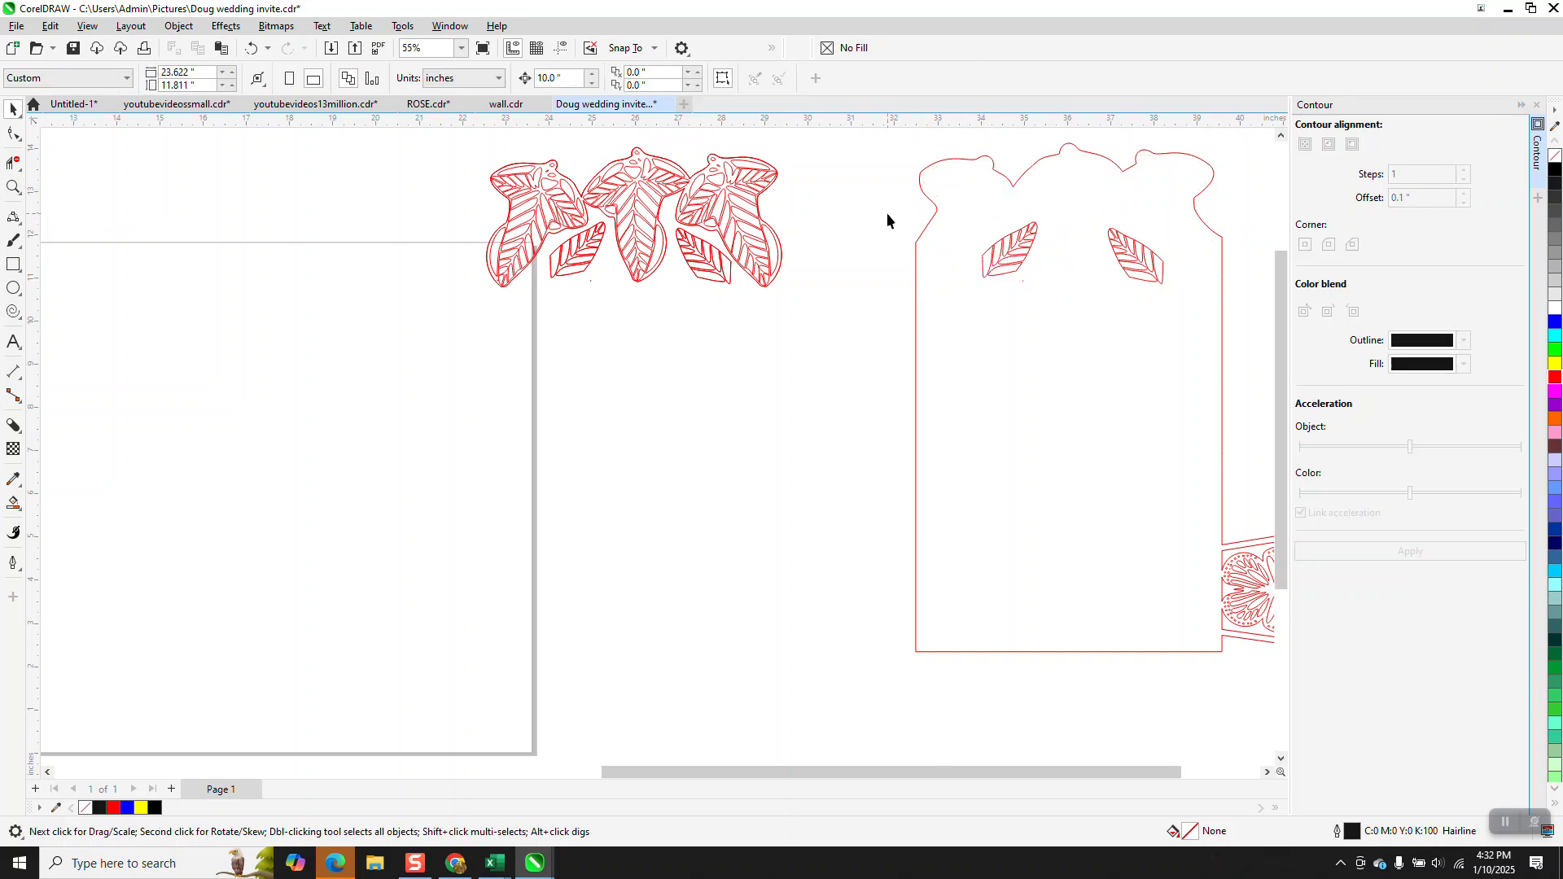
{"action": "left_click_drag", "start_coordinate": [1079, 301], "coordinate": [1170, 307]}
{"action": "key", "text": "Delete"}
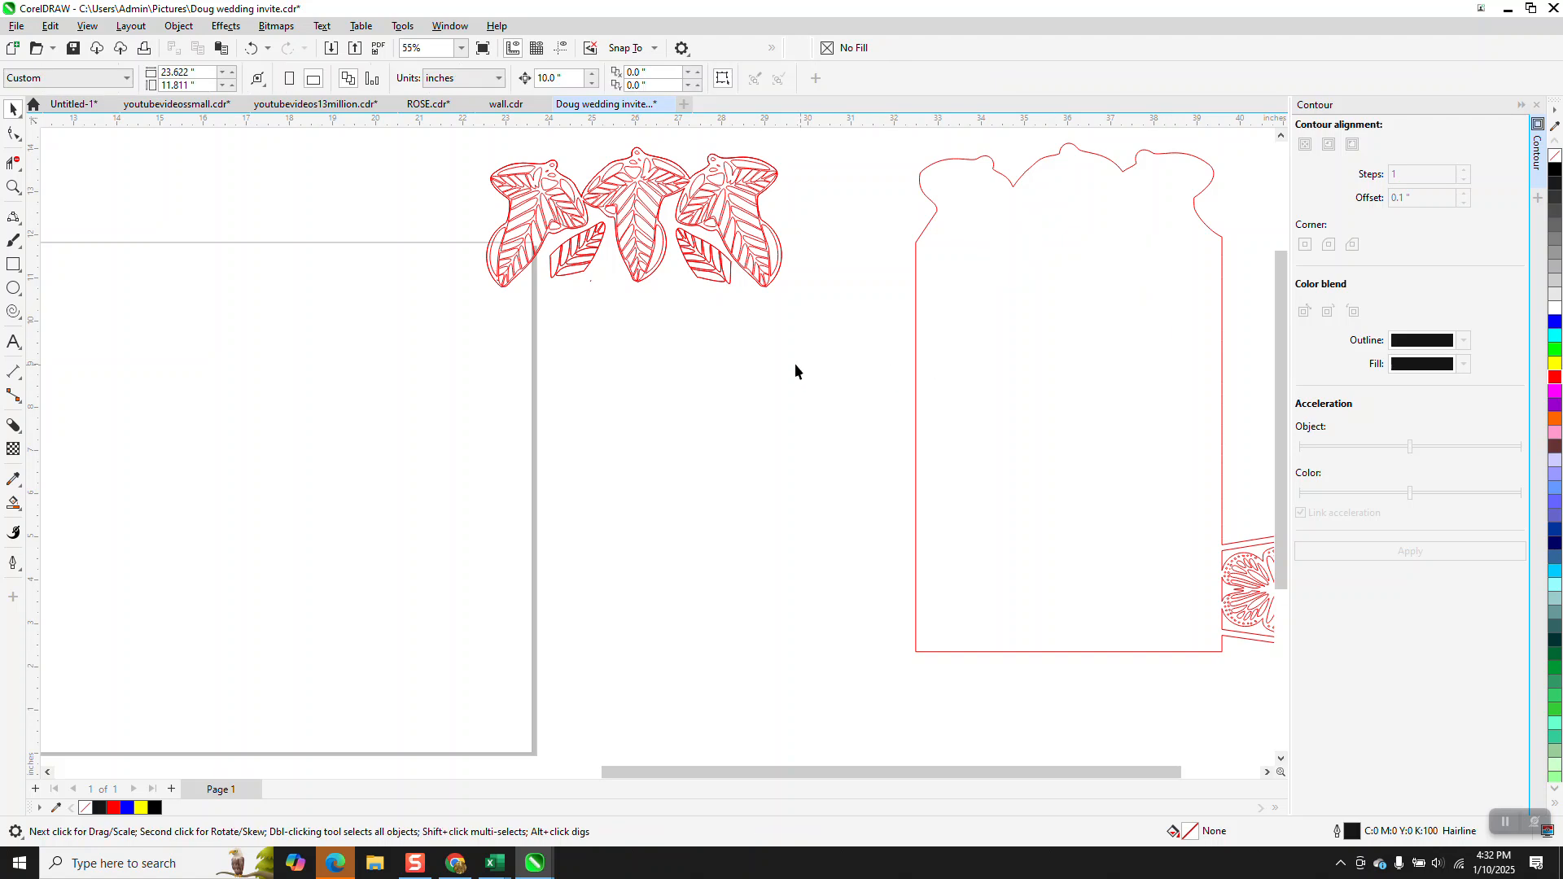
- Nudge the source leaf artwork 10 inches right onto the cleaned card outline
{"action": "left_click_drag", "start_coordinate": [841, 306], "coordinate": [847, 311]}
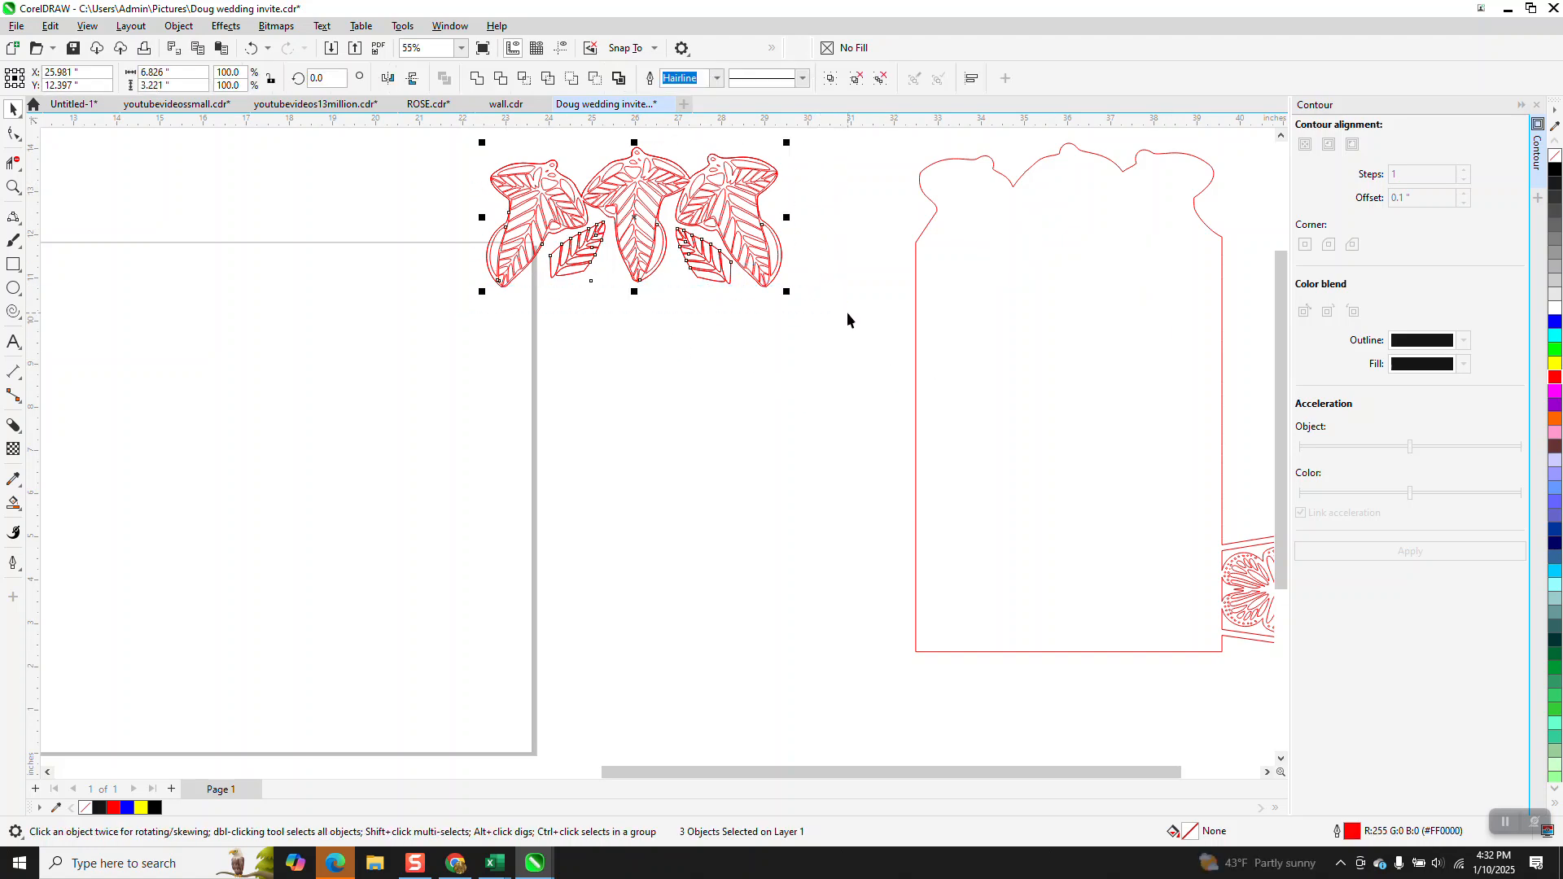
{"action": "key", "text": "Right"}
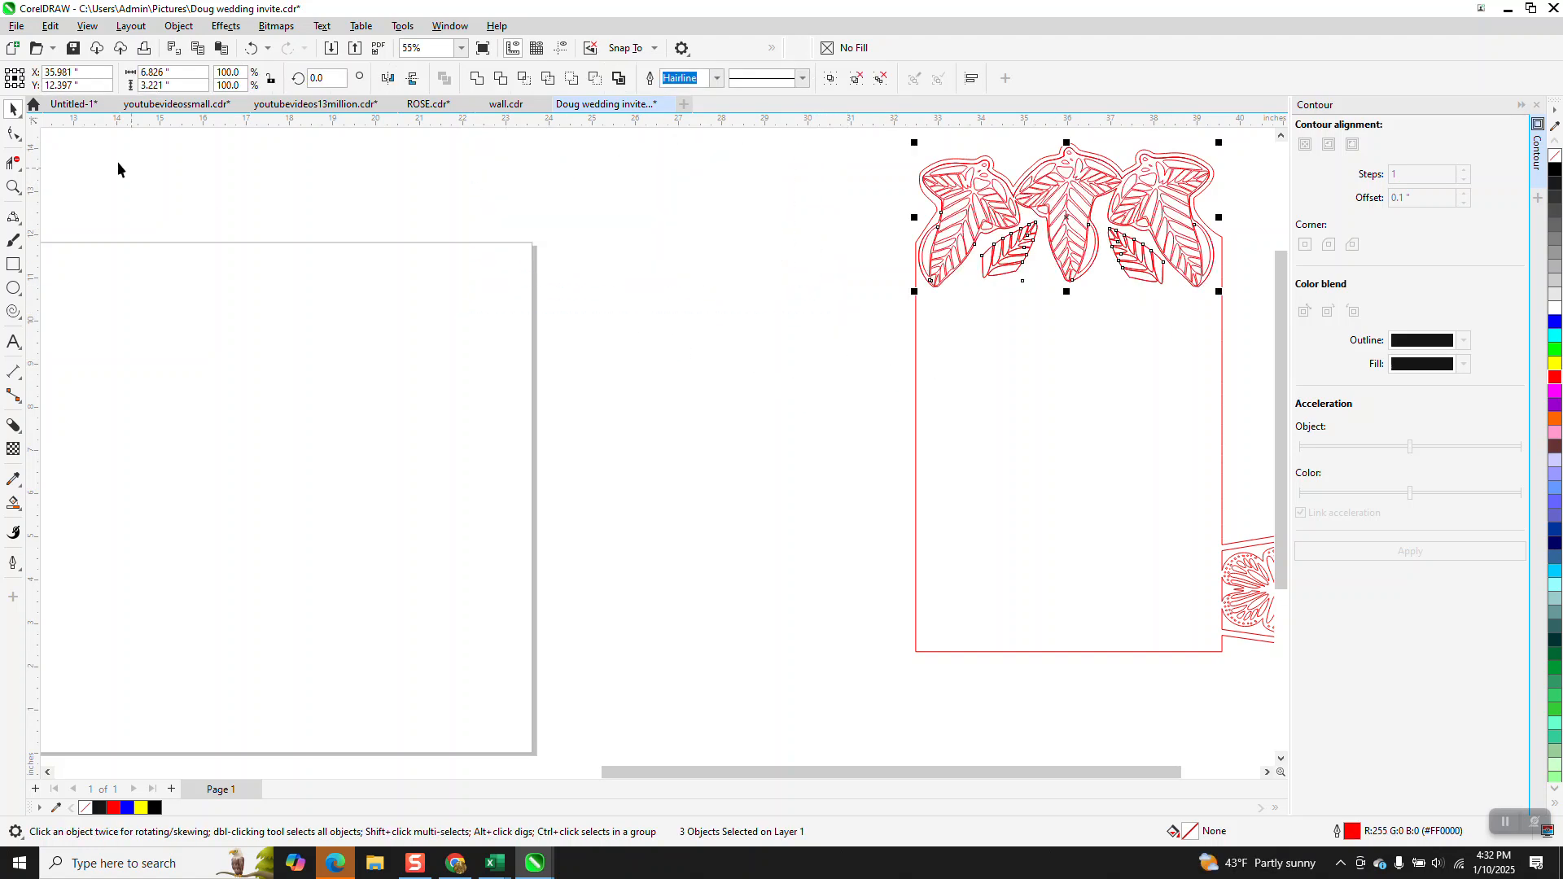
- Group the whole card with its leaf artwork and butterfly tab, and rotate the group 90 degrees
{"action": "left_click", "coordinate": [13, 187]}
{"action": "right_click", "coordinate": [694, 317]}
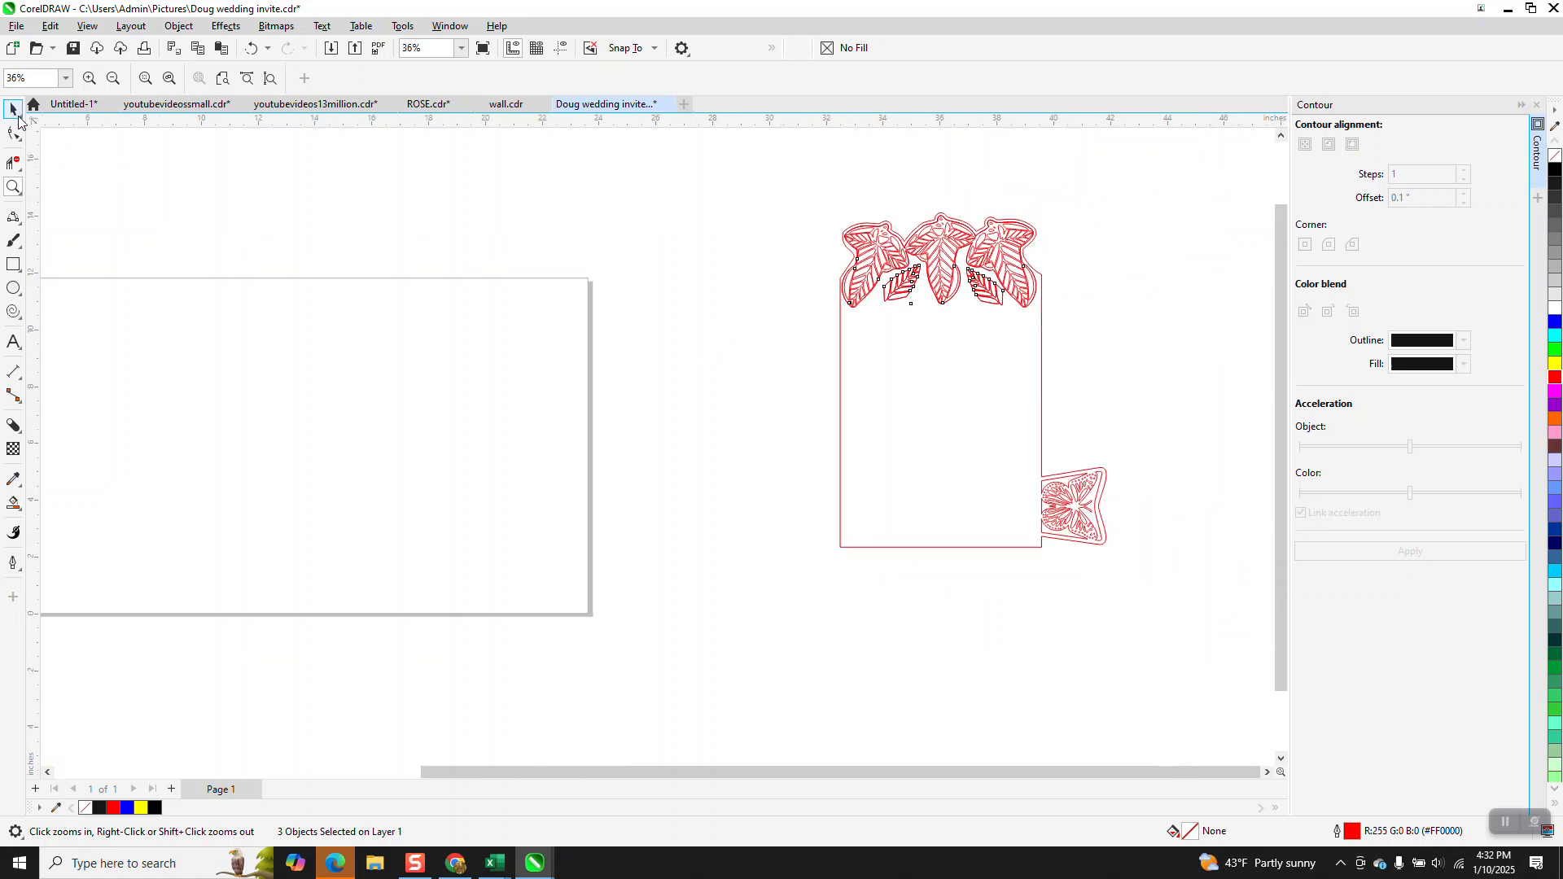
{"action": "left_click", "coordinate": [13, 109]}
{"action": "left_click_drag", "start_coordinate": [808, 195], "coordinate": [1177, 623]}
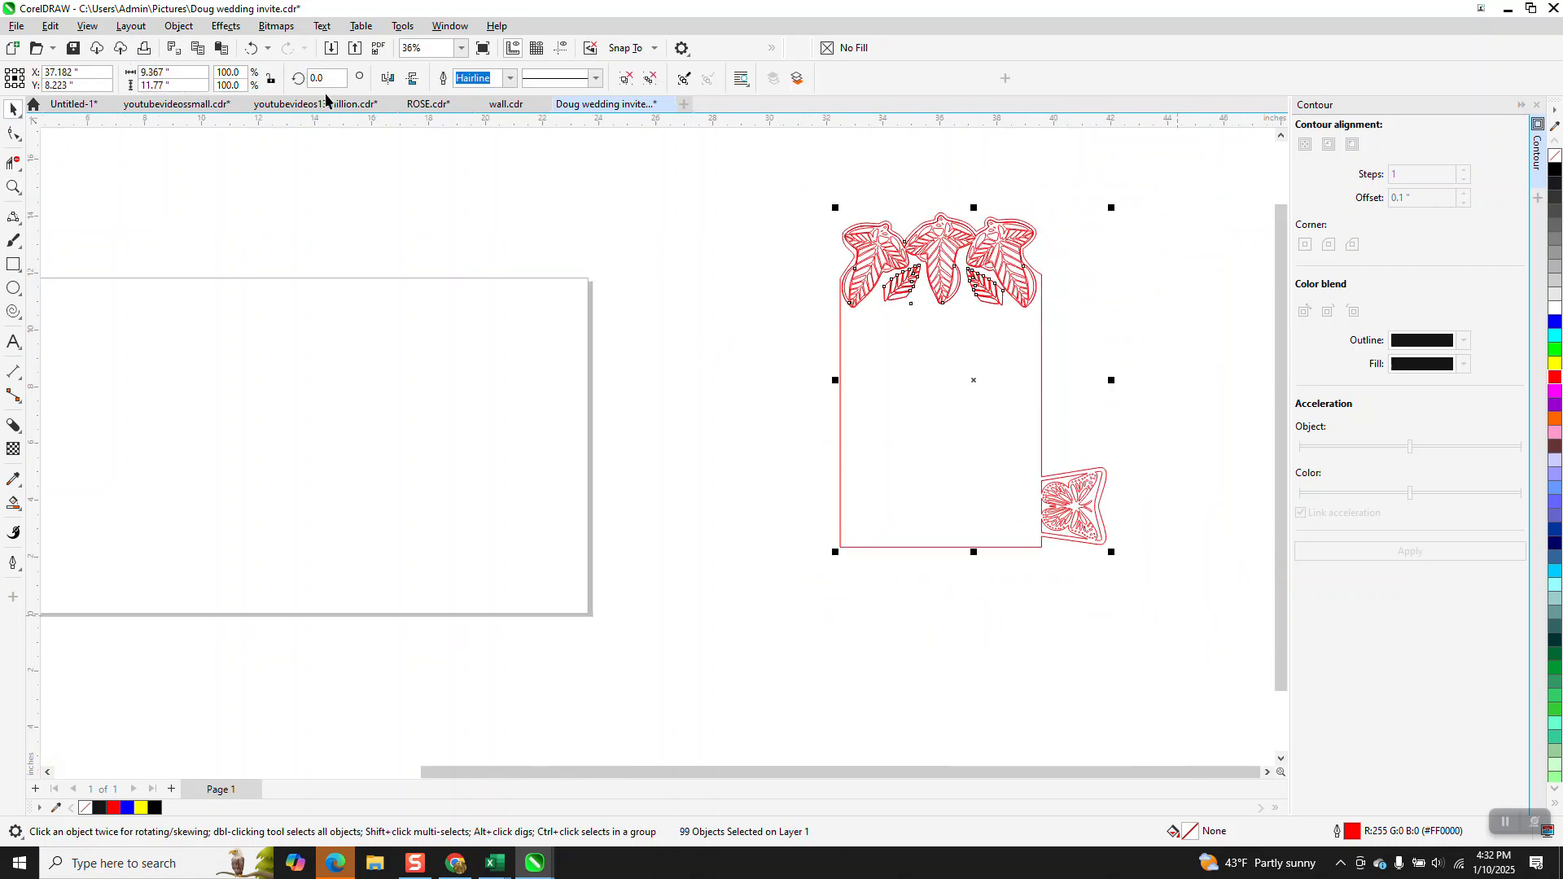
{"action": "key", "text": "ctrl+g"}
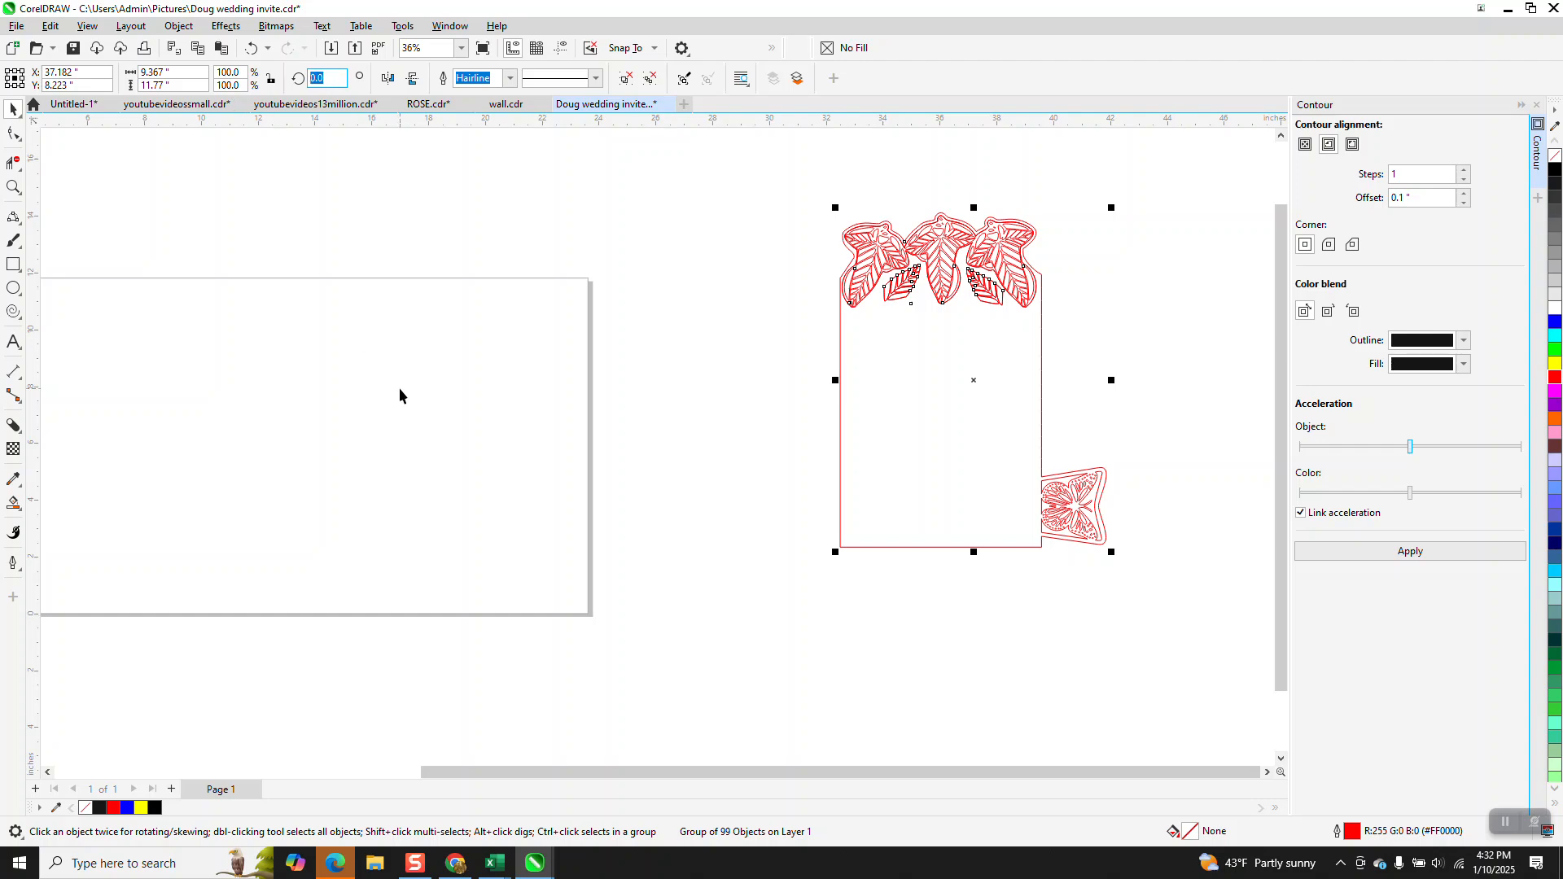
{"action": "type", "text": "90"}
{"action": "key", "text": "Return"}
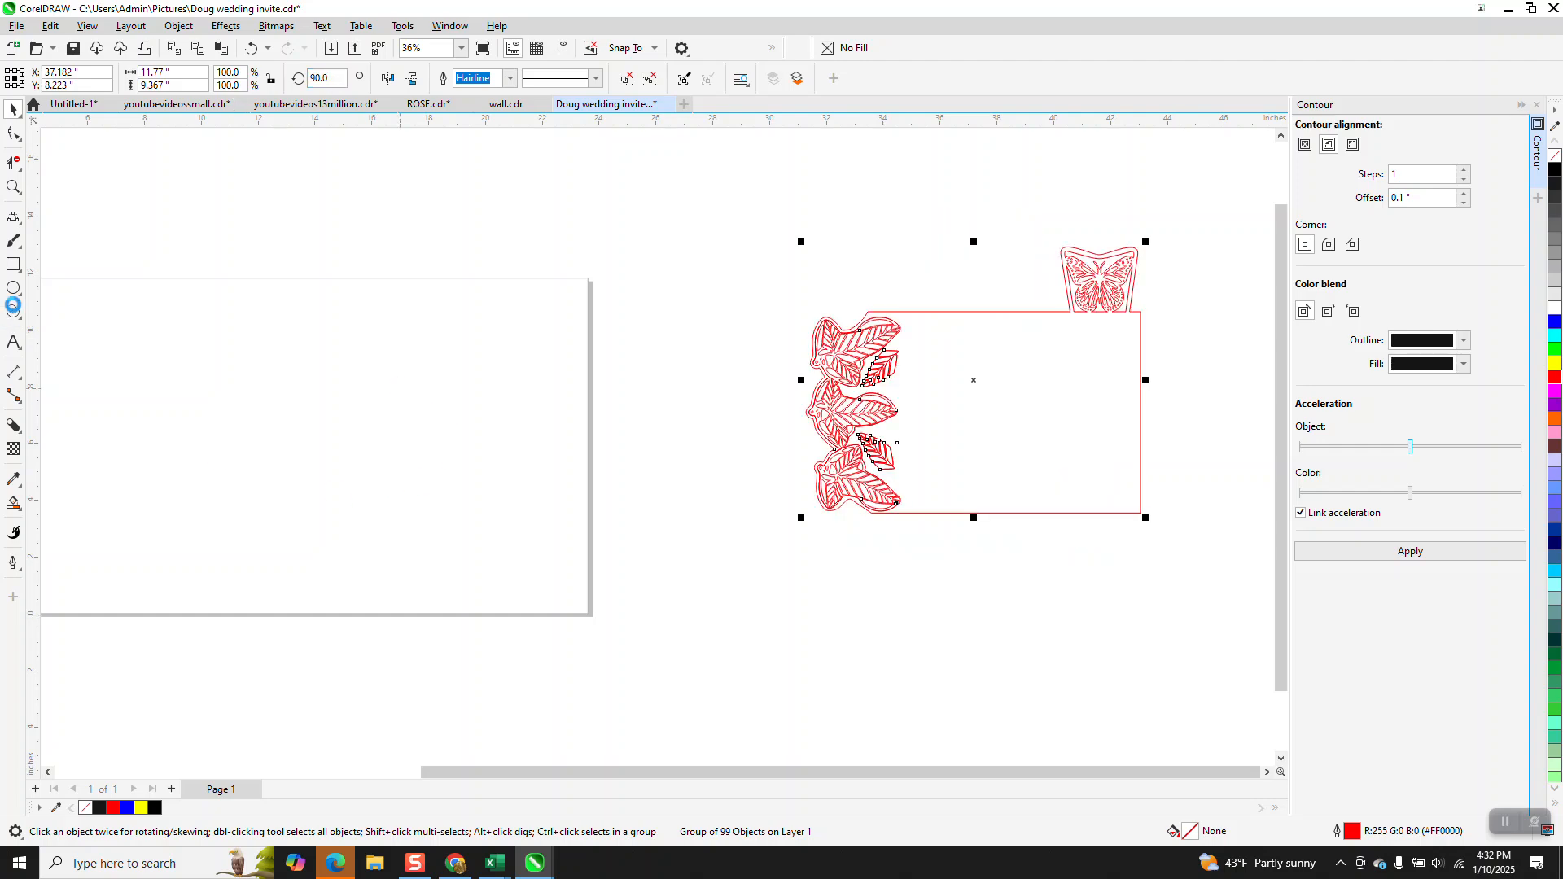
- Test the rotated card body with a blue, no-outline Smart Fill, and undo the fill
{"action": "left_click", "coordinate": [14, 187]}
{"action": "left_click_drag", "start_coordinate": [825, 311], "coordinate": [945, 438]}
{"action": "scroll", "coordinate": [562, 358], "scroll_direction": "down", "scroll_amount": 4}
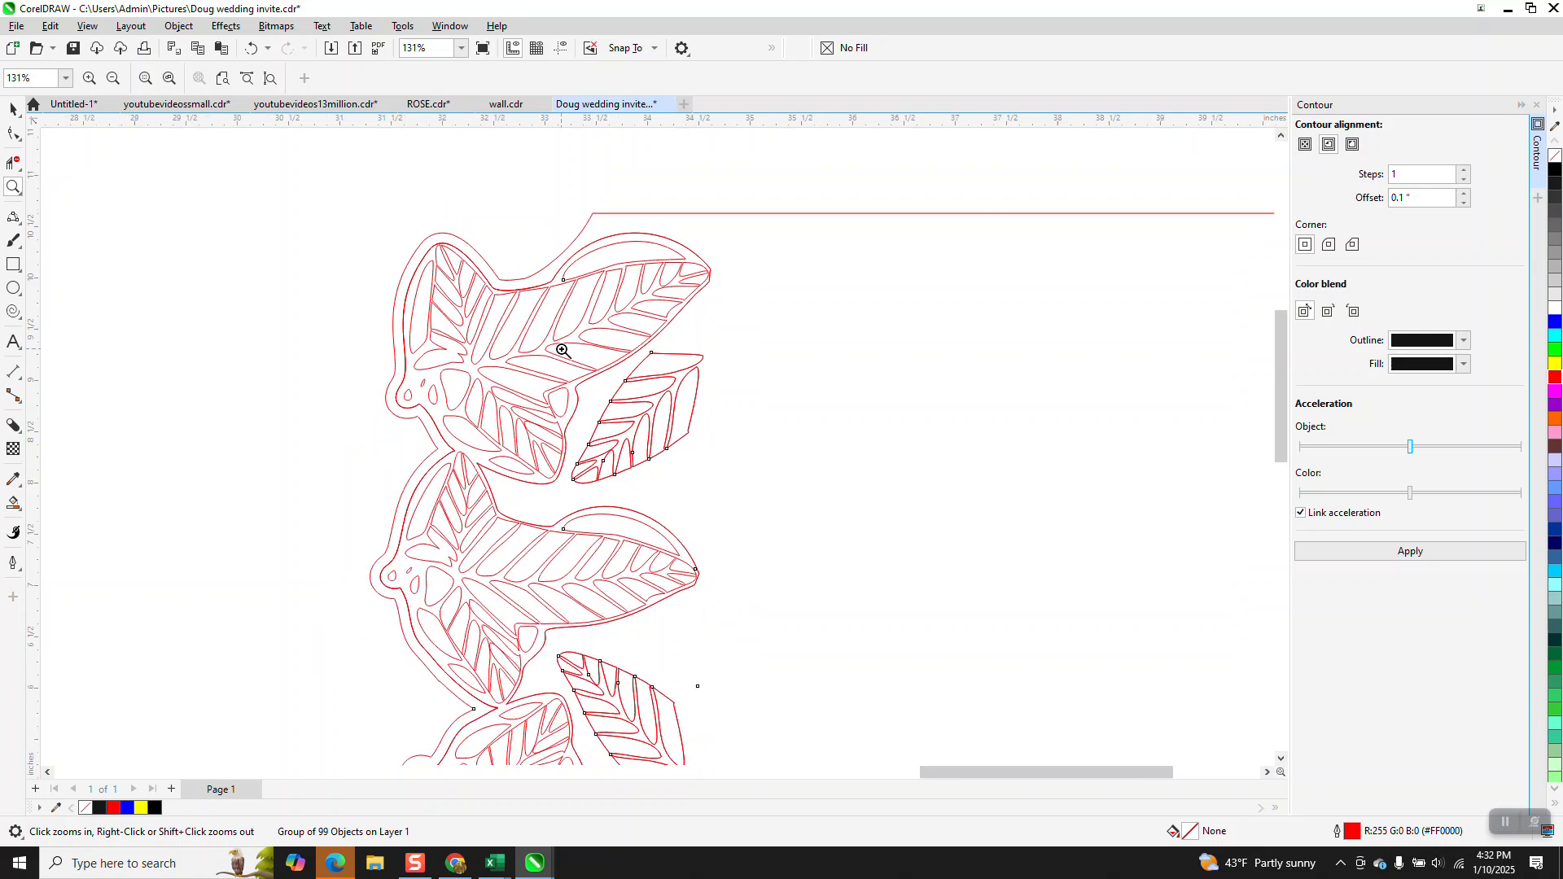
{"action": "scroll", "coordinate": [561, 358], "scroll_direction": "down", "scroll_amount": 3}
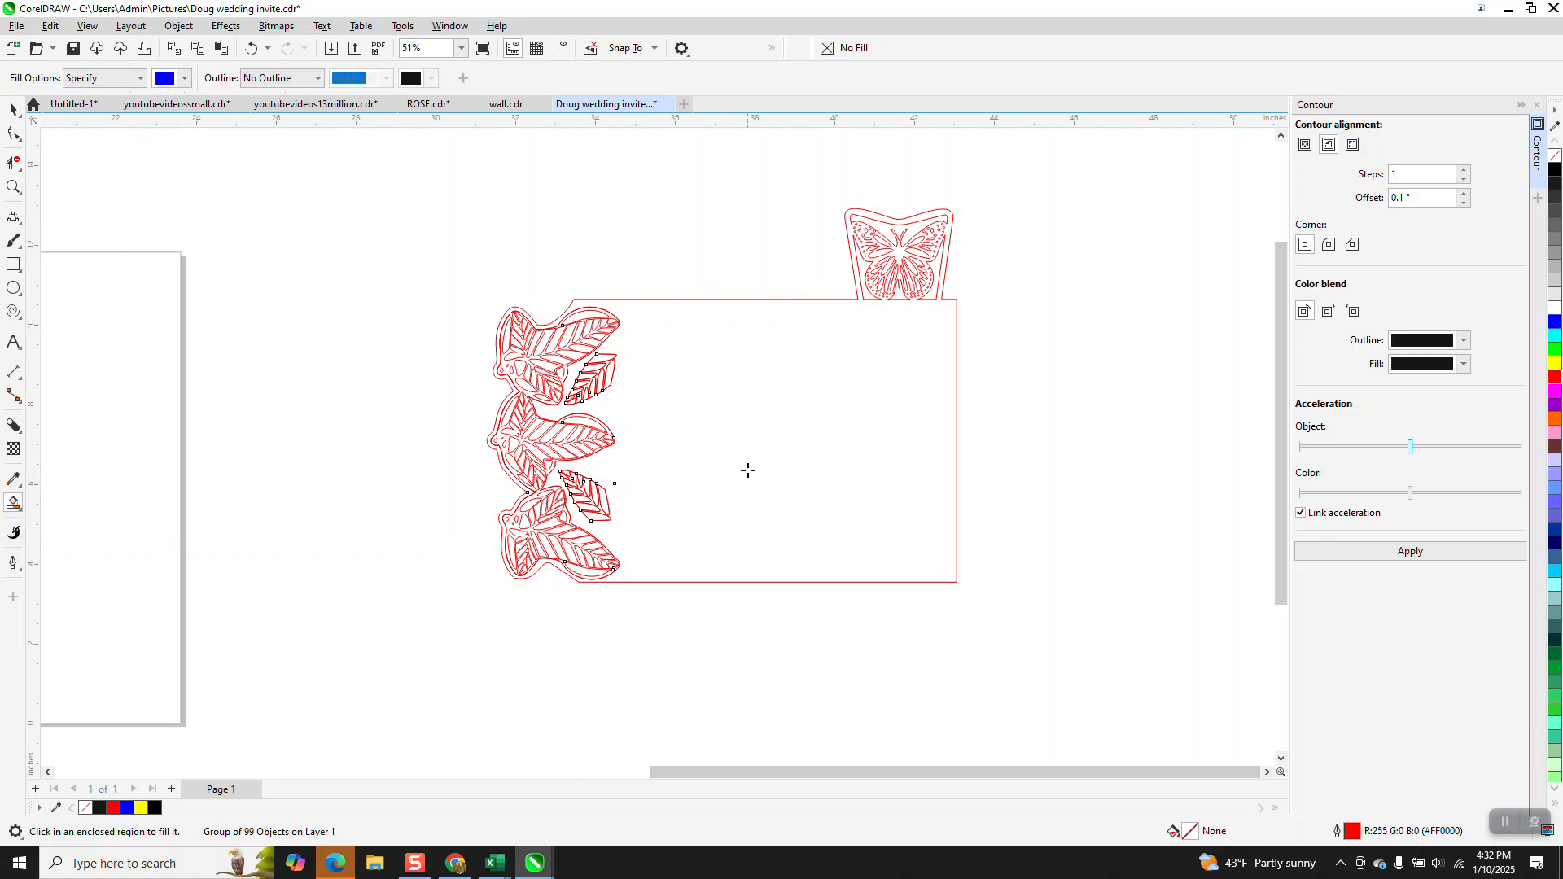
{"action": "left_click", "coordinate": [742, 472]}
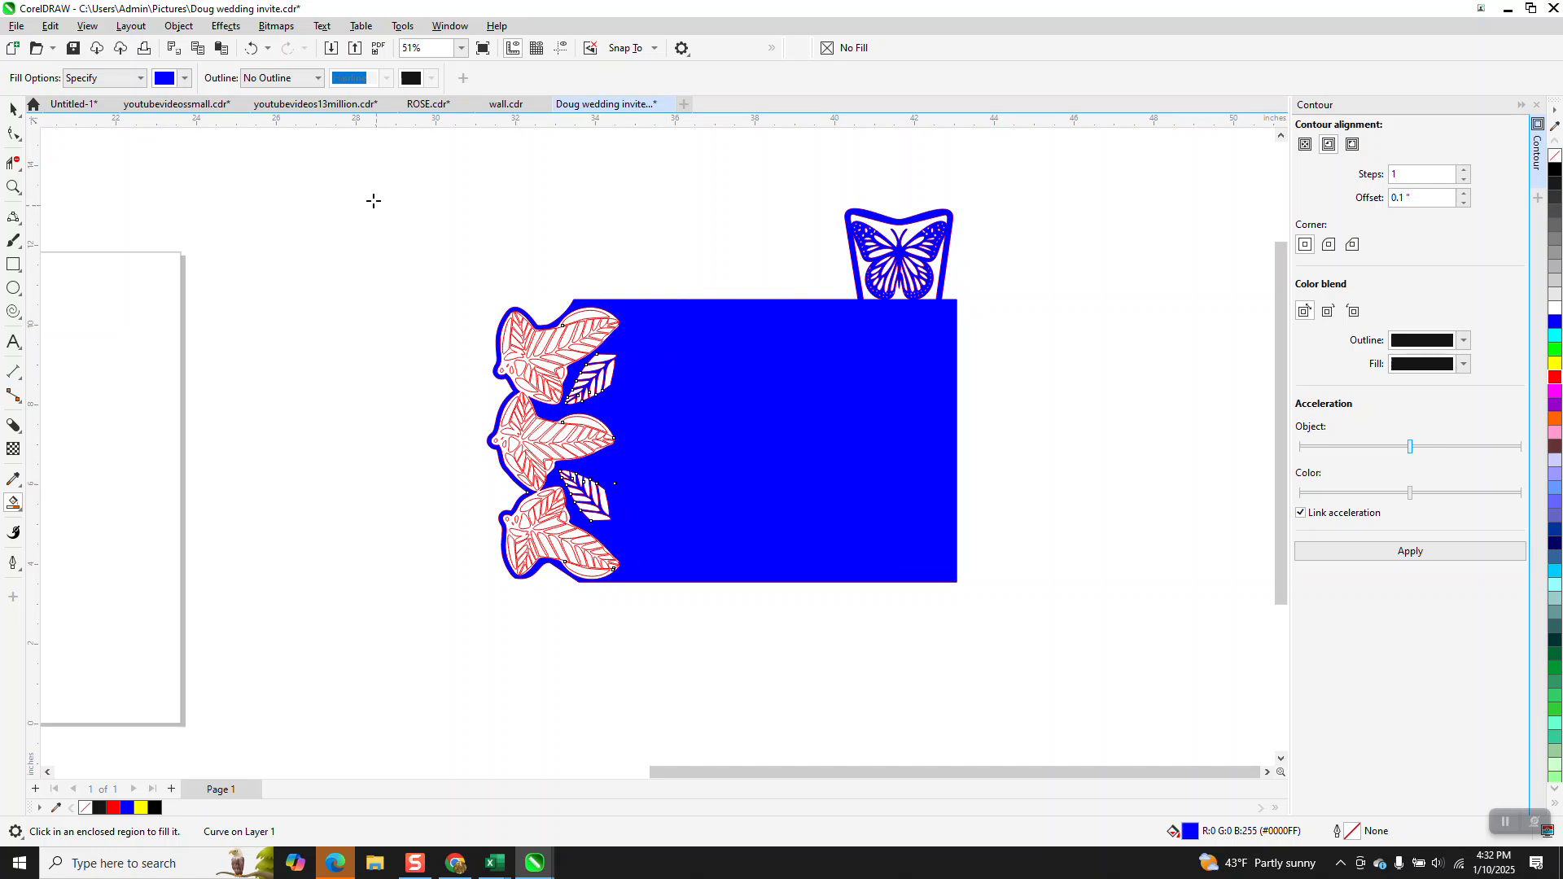
{"action": "left_click", "coordinate": [251, 48]}
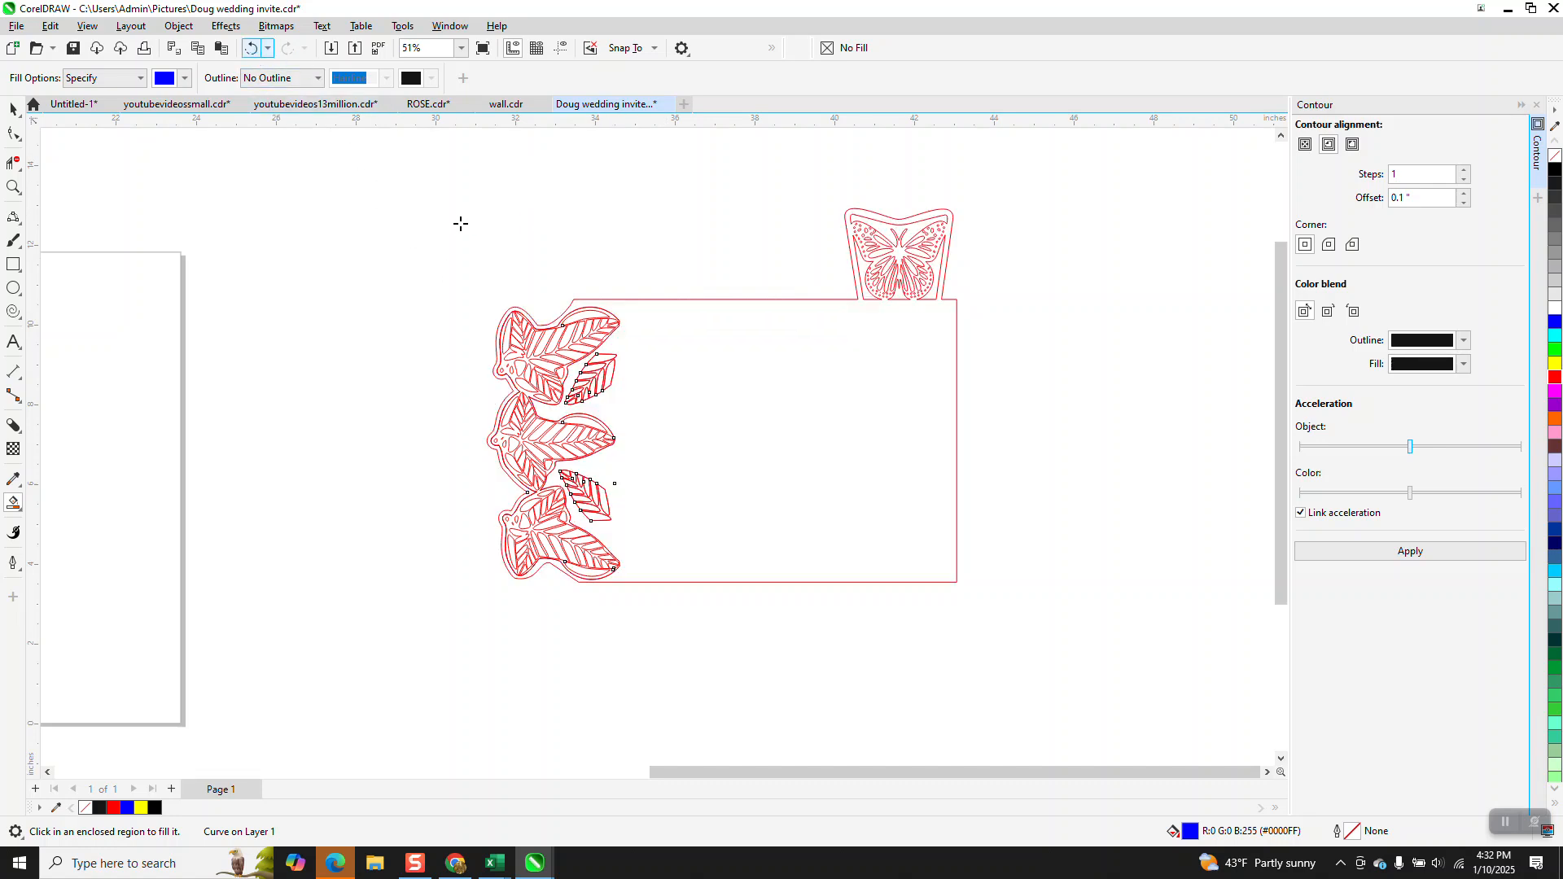
{"action": "key", "text": "ctrl+z"}
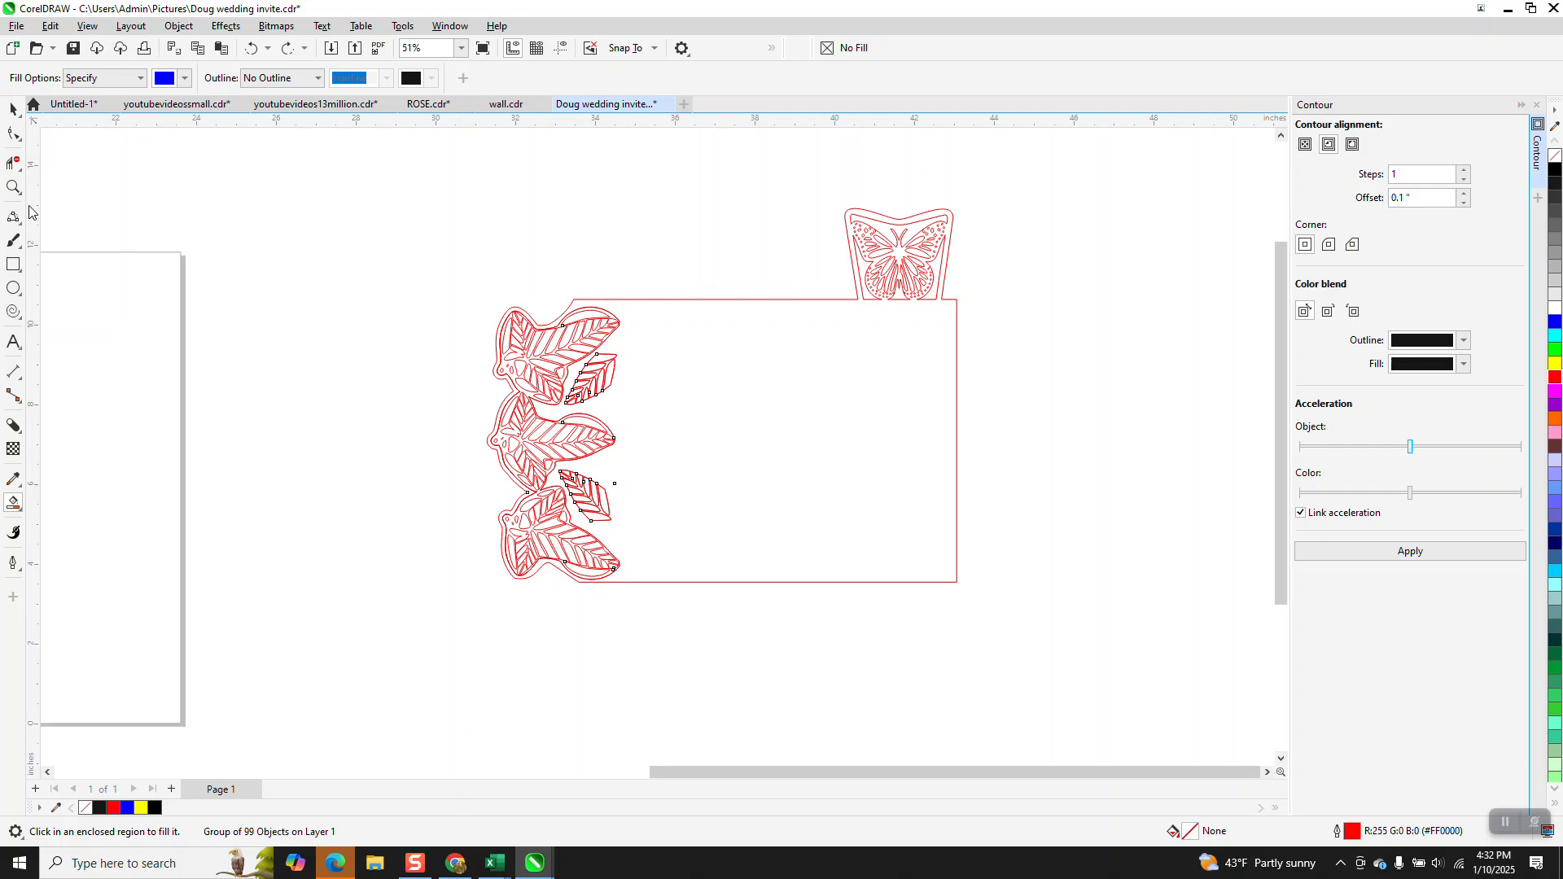
- Examine the leaf contours and vein cut-outs up close, and check the complete rotated card
{"action": "left_click", "coordinate": [13, 188]}
{"action": "left_click_drag", "start_coordinate": [486, 301], "coordinate": [716, 427]}
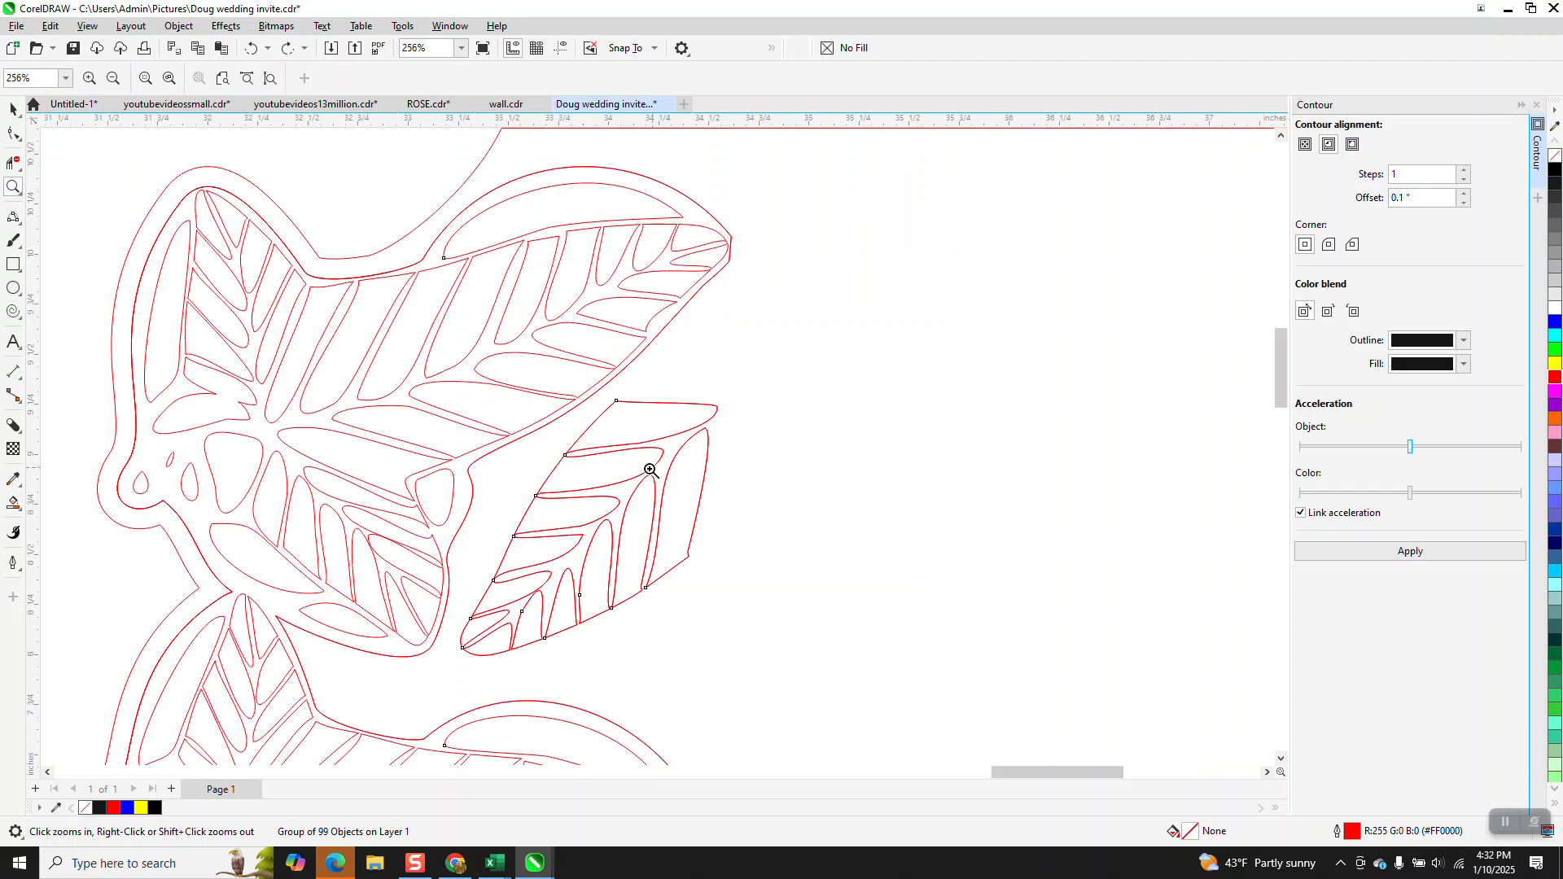
{"action": "left_click_drag", "start_coordinate": [399, 493], "coordinate": [457, 548]}
{"action": "scroll", "coordinate": [600, 513], "scroll_direction": "down", "scroll_amount": 5}
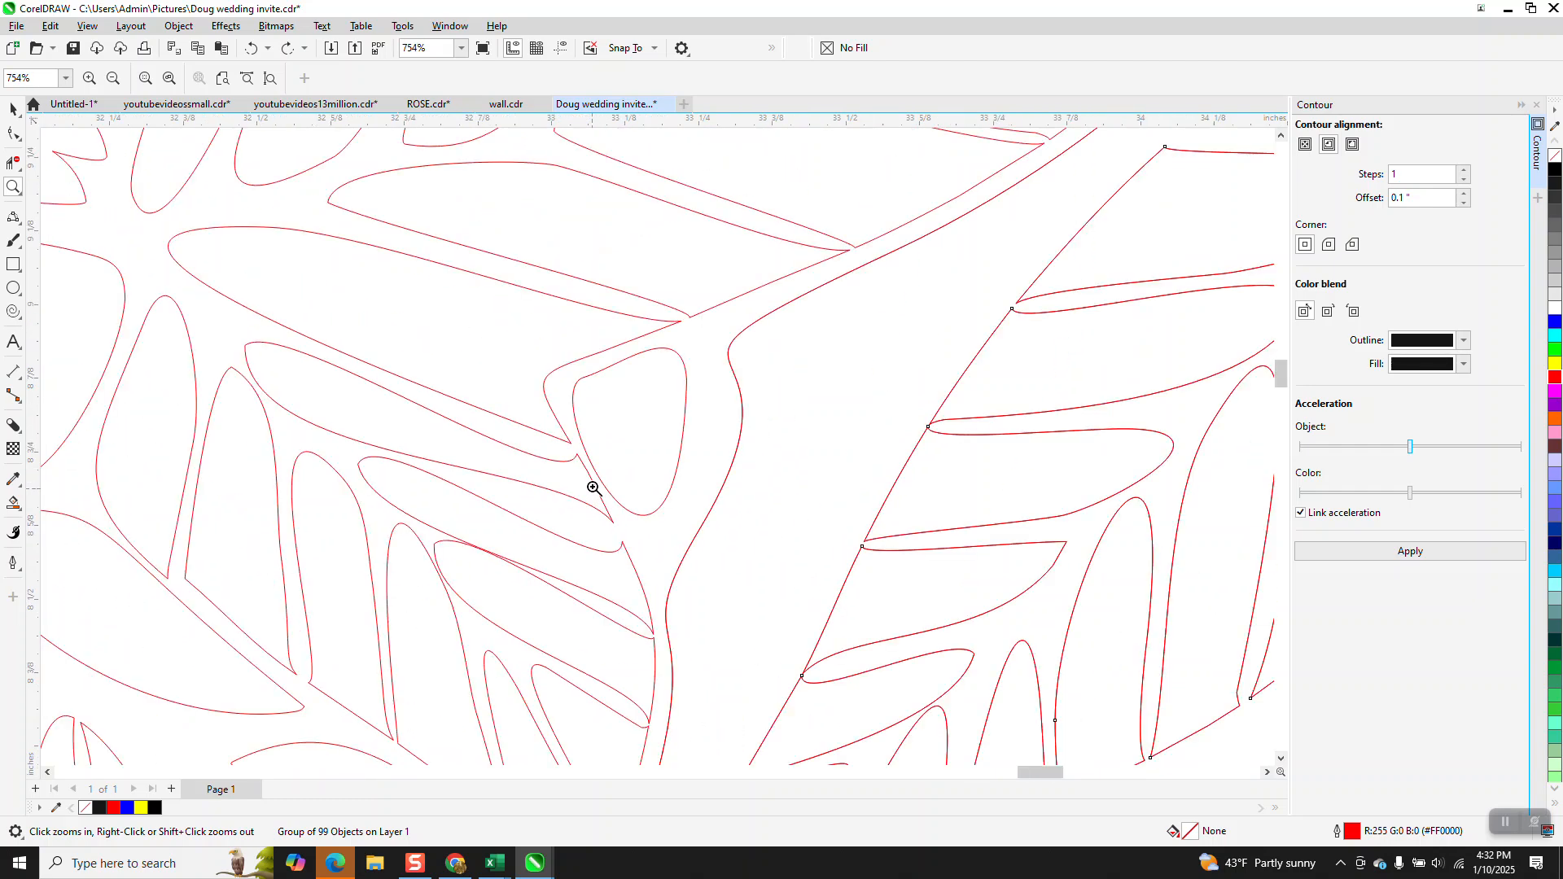
{"action": "scroll", "coordinate": [592, 482], "scroll_direction": "down", "scroll_amount": 2}
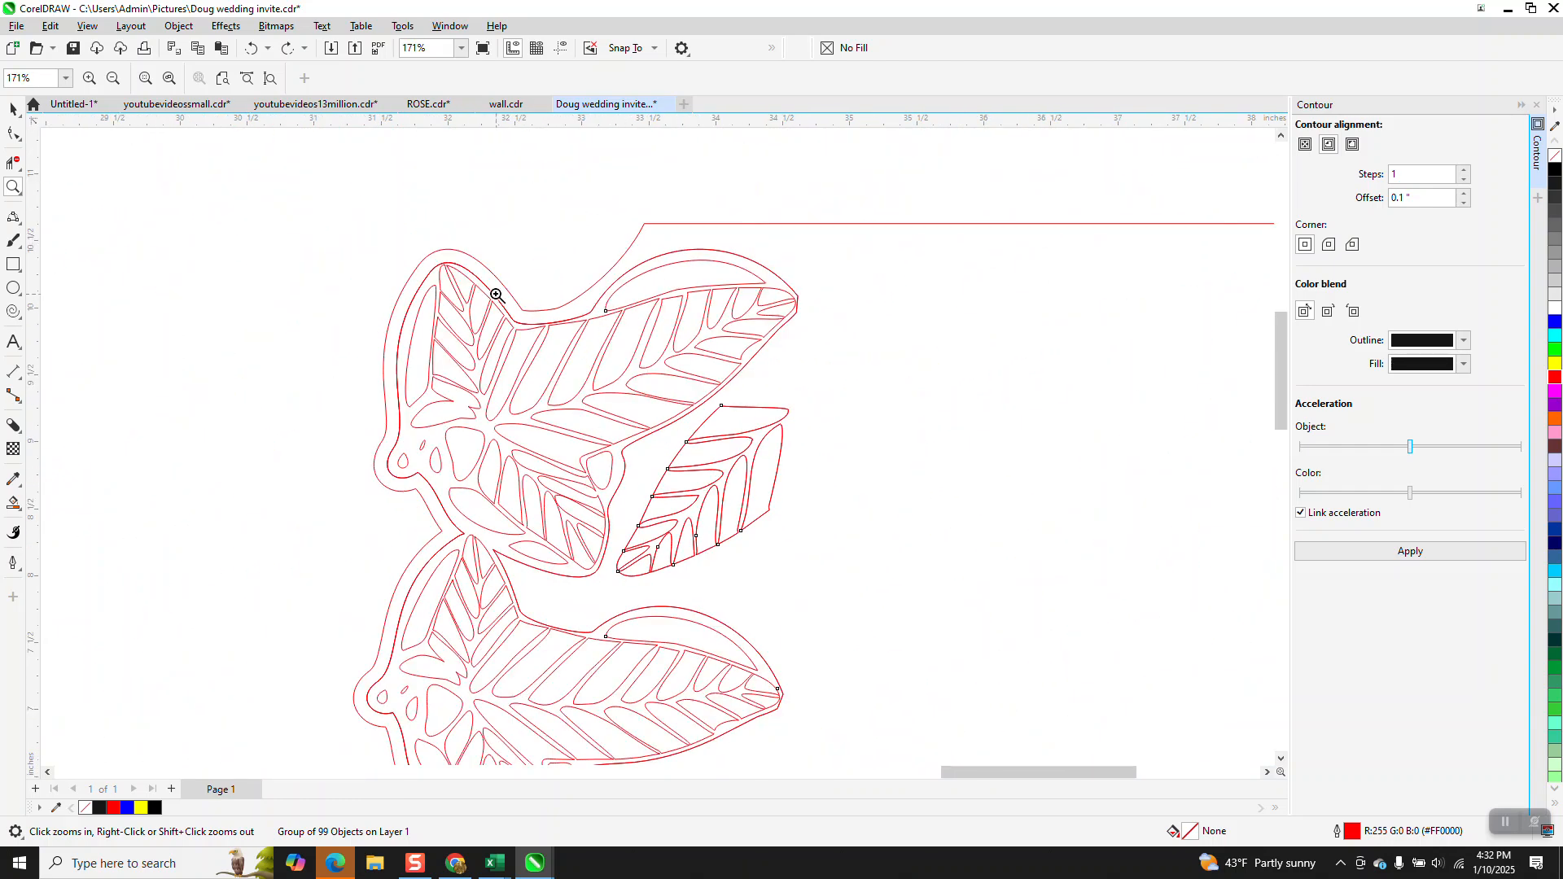
{"action": "scroll", "coordinate": [367, 337], "scroll_direction": "down", "scroll_amount": 2}
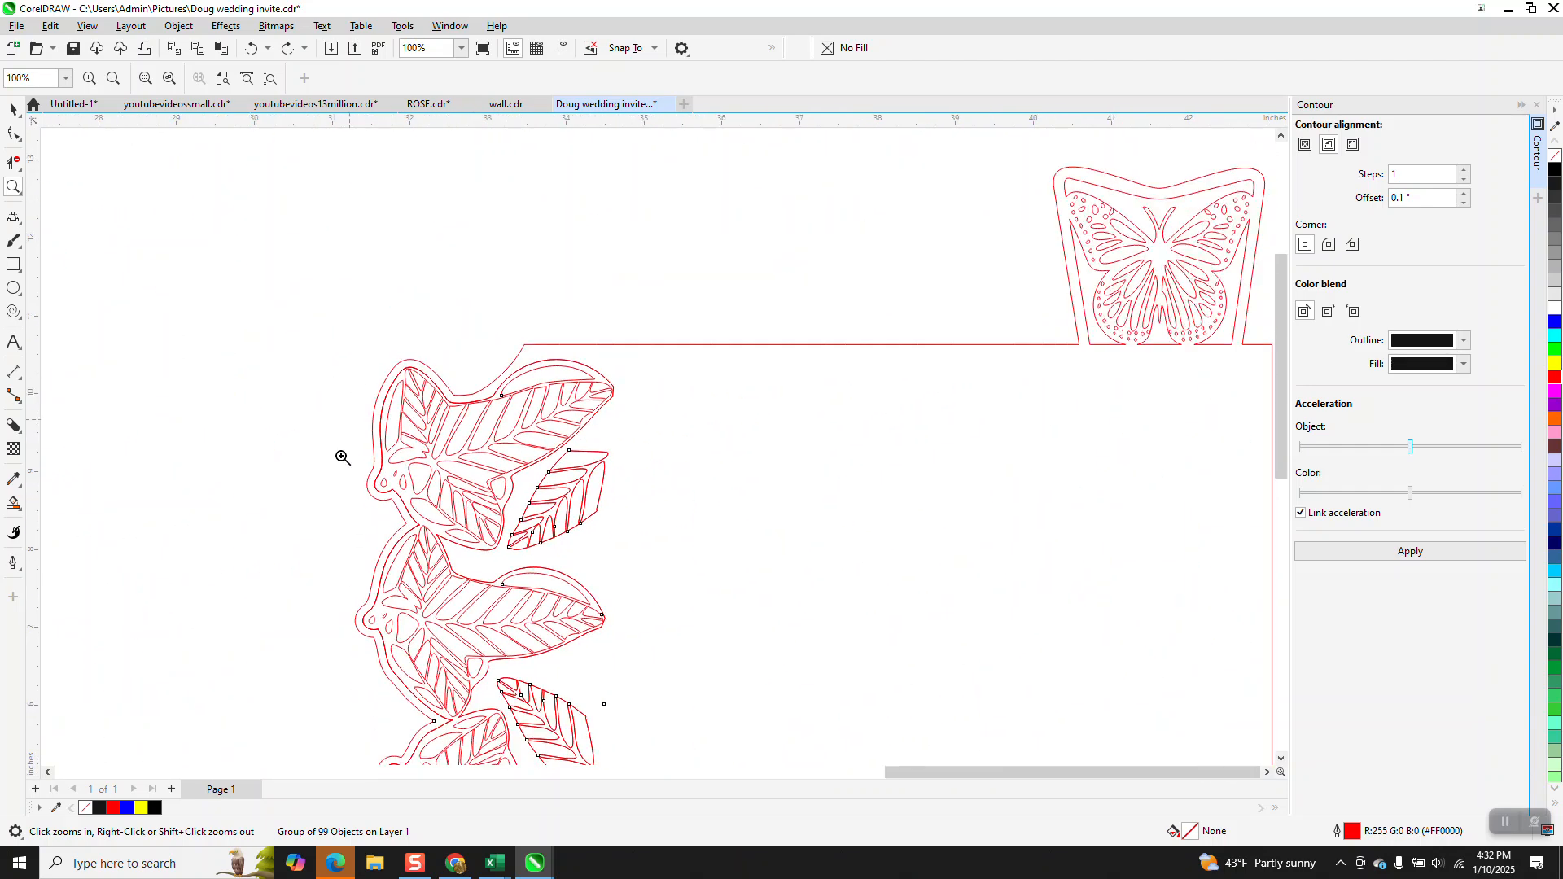
{"action": "scroll", "coordinate": [342, 453], "scroll_direction": "down", "scroll_amount": 2}
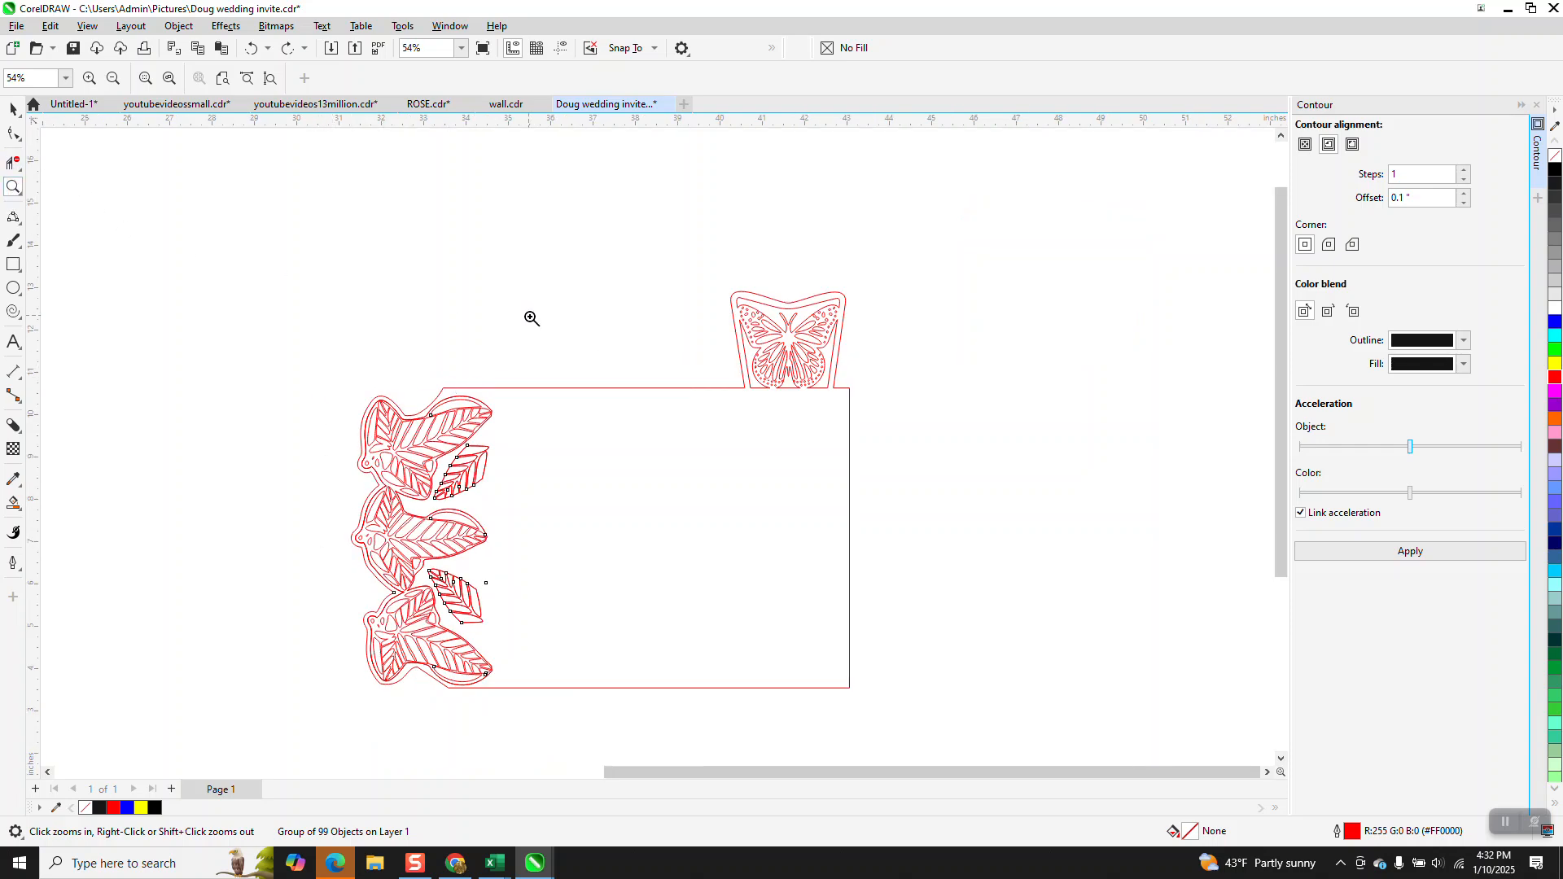
{"action": "scroll", "coordinate": [529, 315], "scroll_direction": "down", "scroll_amount": 1}
{"action": "left_click", "coordinate": [13, 109]}
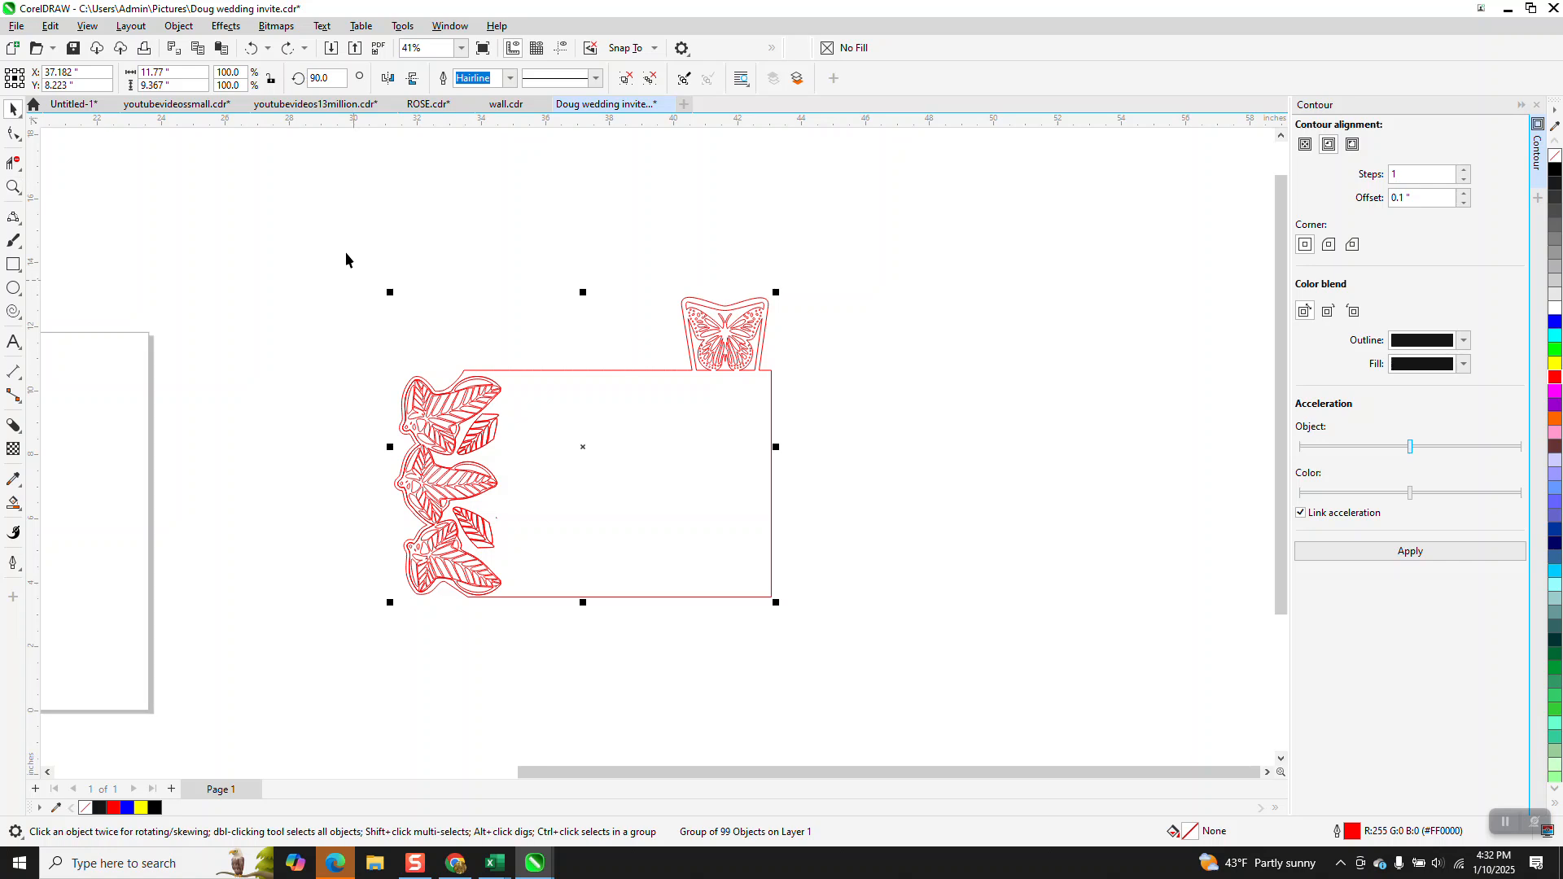
{"action": "left_click_drag", "start_coordinate": [945, 665], "coordinate": [952, 664]}
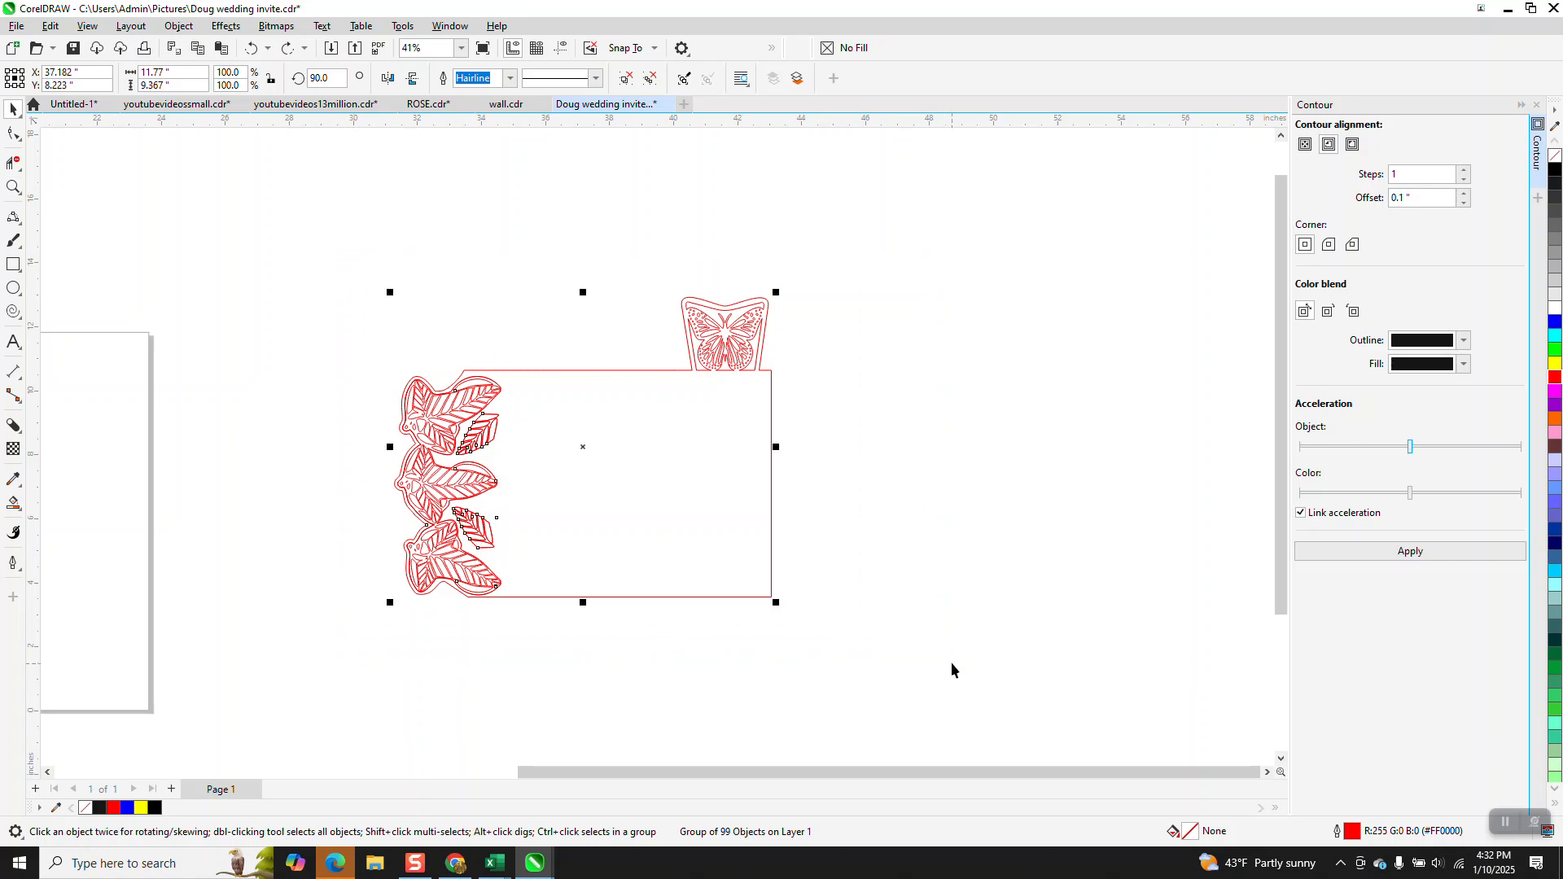